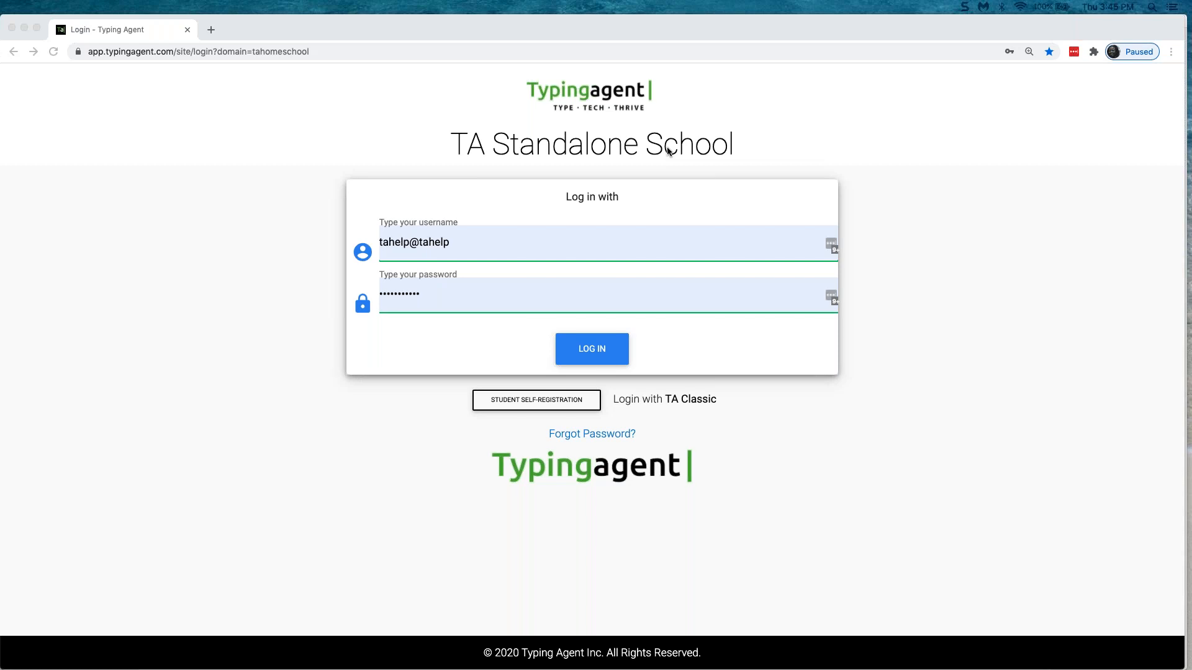
# Step: Open typingagent.com in a new browser tab, view its general login page, and close that tab
pyautogui.click(211, 30)
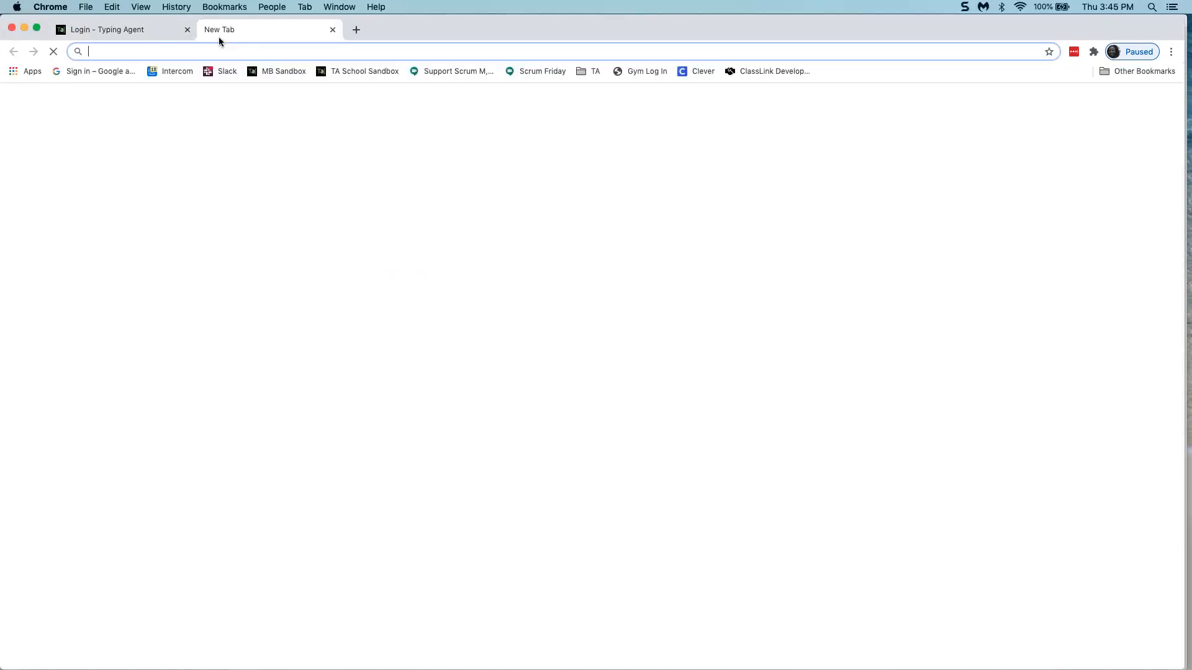
pyautogui.write('typ')
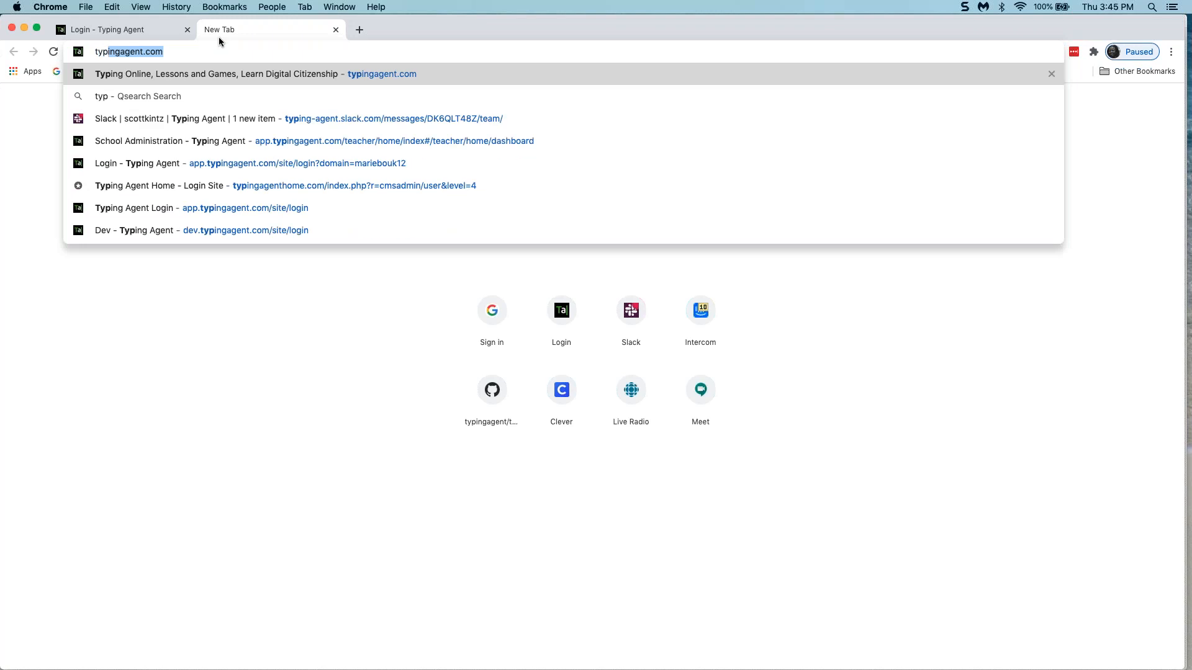
pyautogui.press('Return')
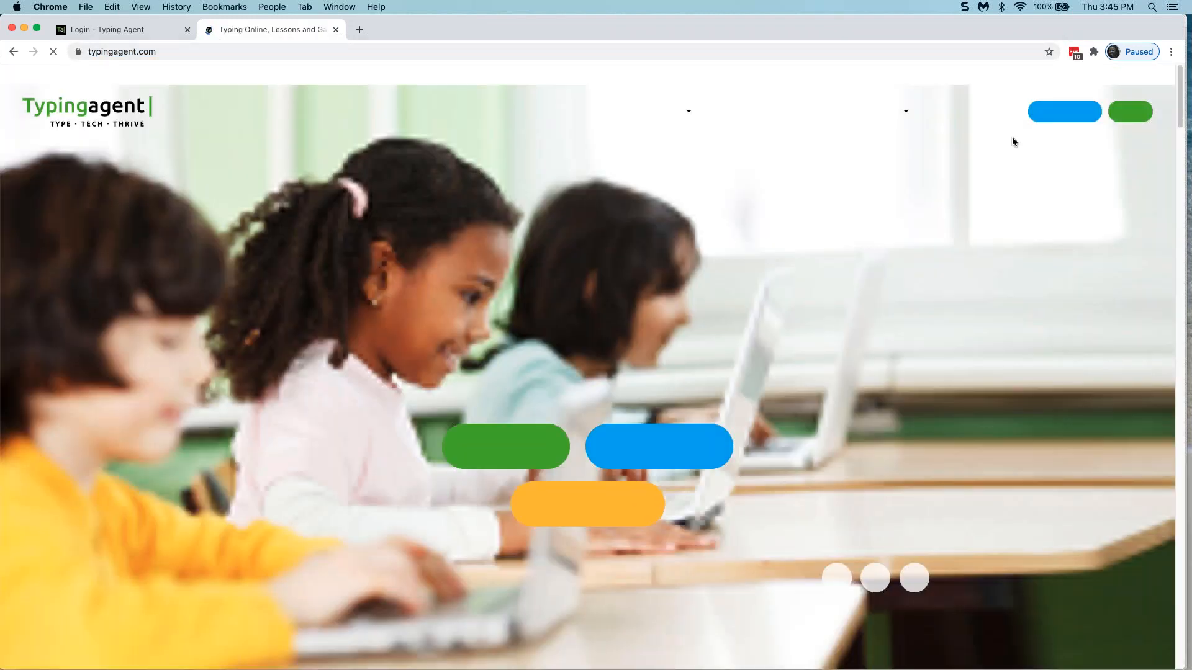
pyautogui.click(1128, 113)
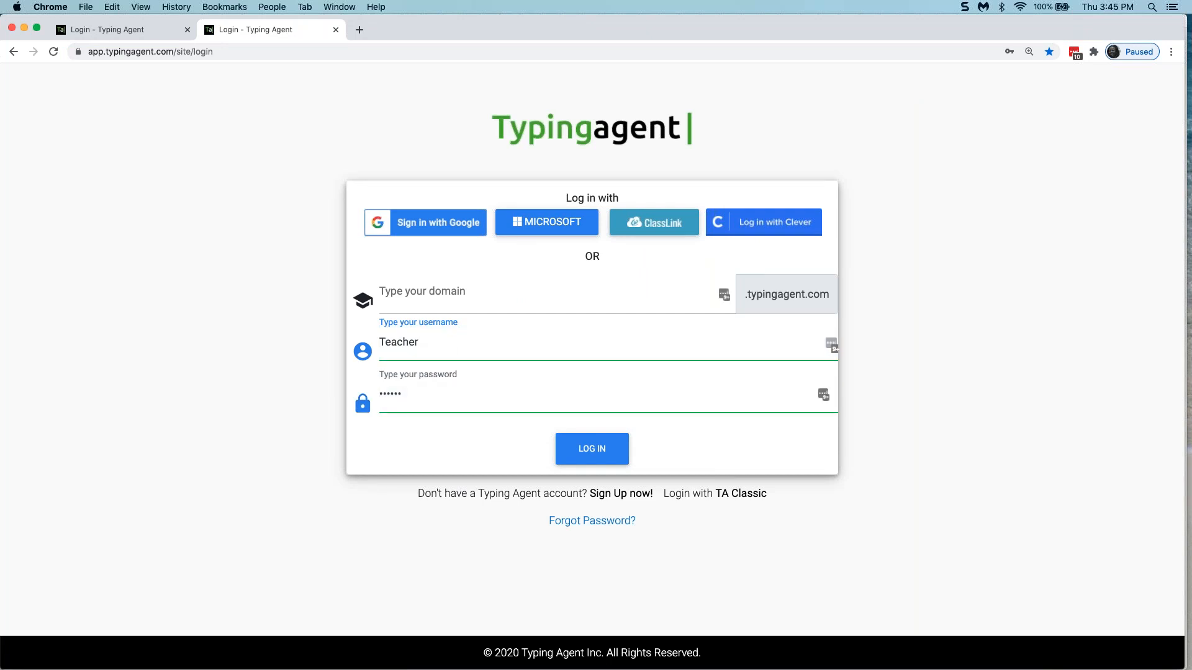
pyautogui.click(335, 31)
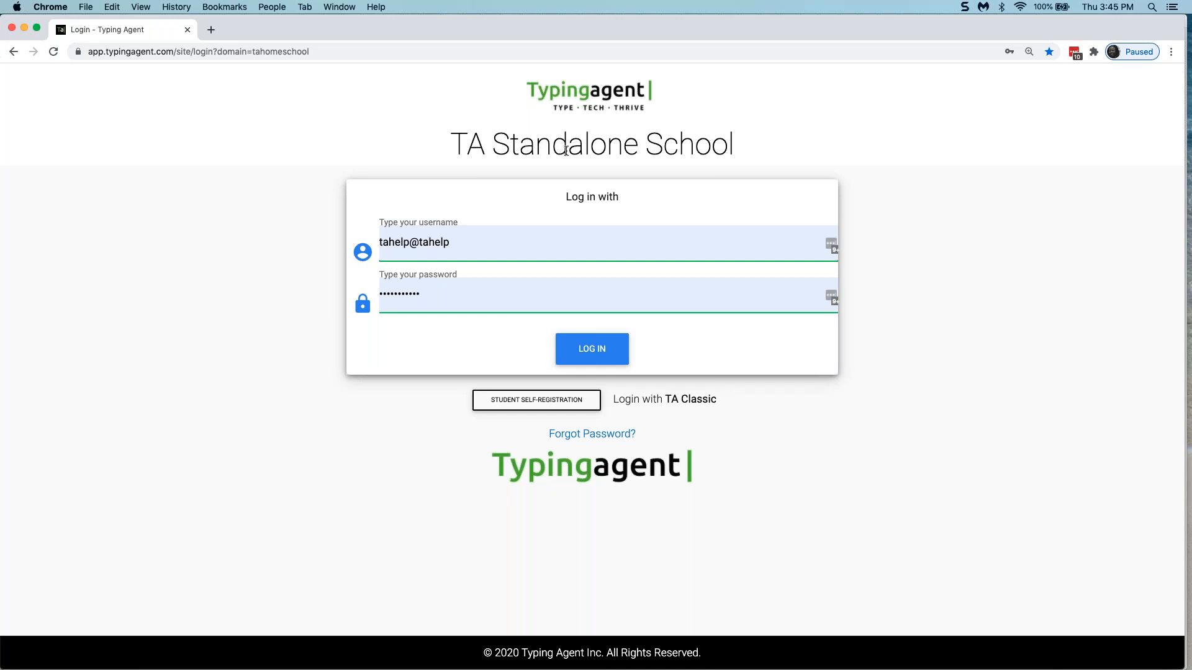
# Step: Log in to TA Standalone School with the prefilled credentials and decline adding them to LastPass
pyautogui.click(587, 359)
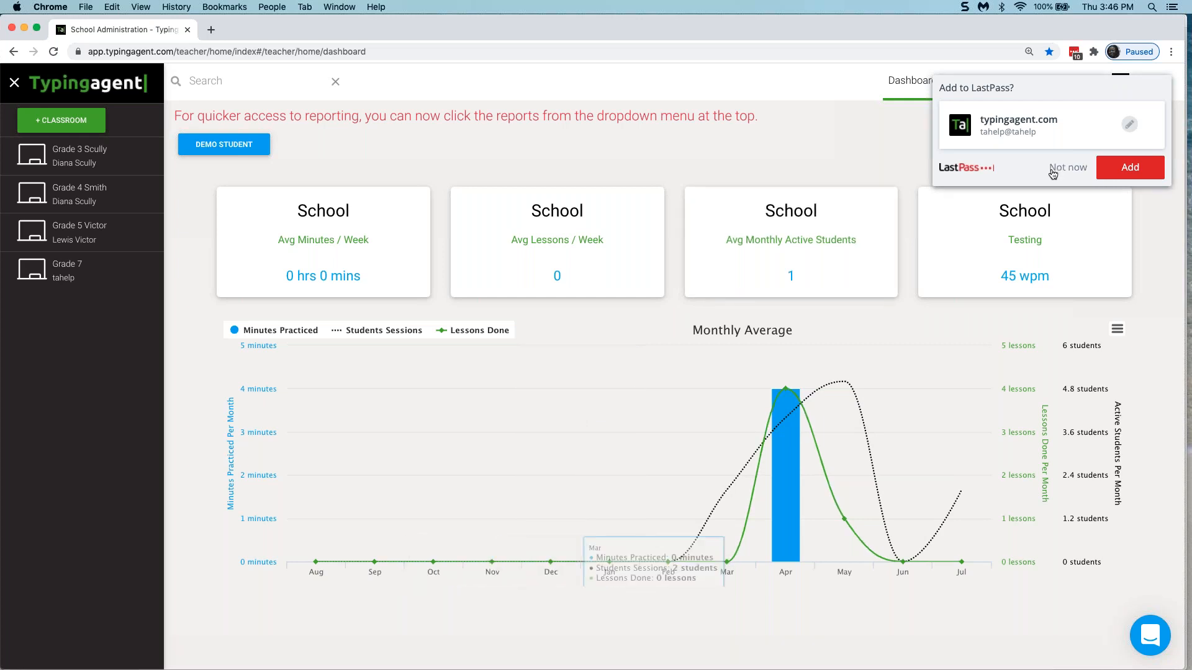
pyautogui.click(1066, 168)
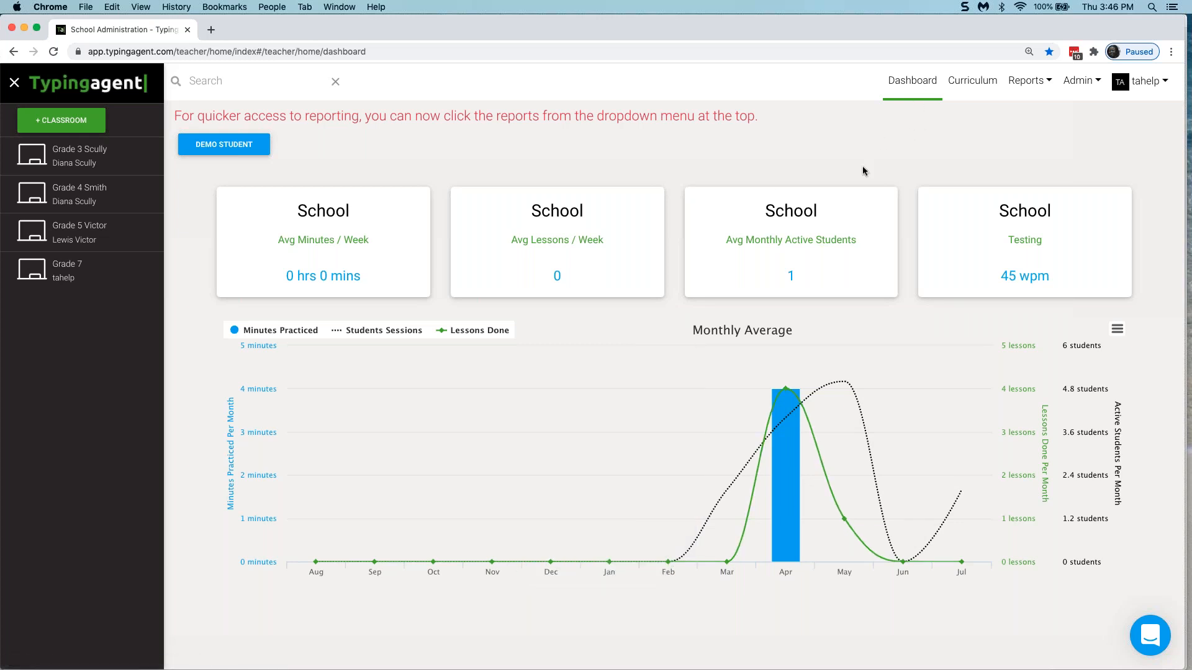
# Step: Examine the monthly average chart, compare average monthly active students by class and by grade, and return to the dashboard
pyautogui.moveTo(786, 441)
pyautogui.moveTo(962, 562)
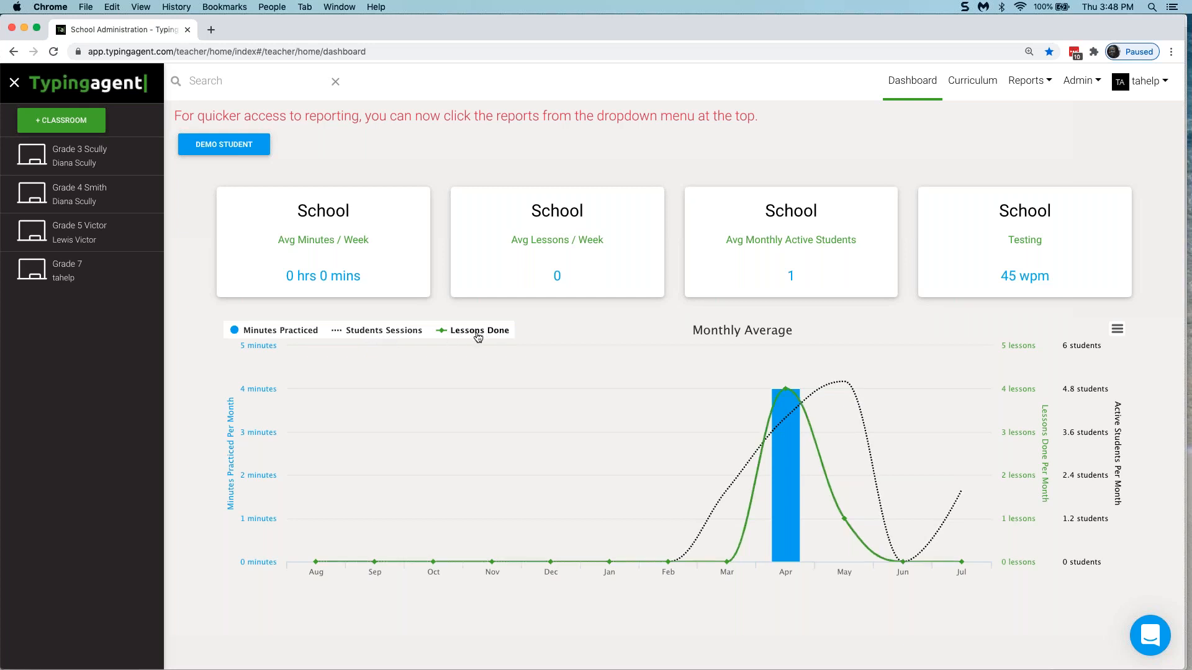
pyautogui.click(797, 222)
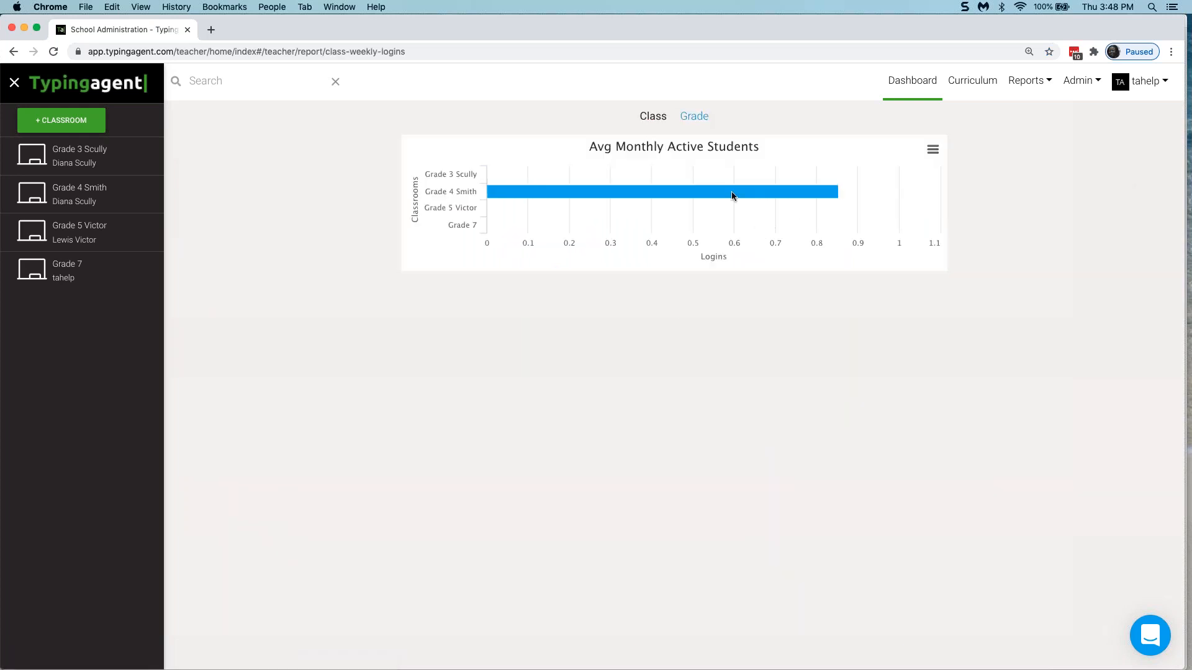
pyautogui.moveTo(809, 202)
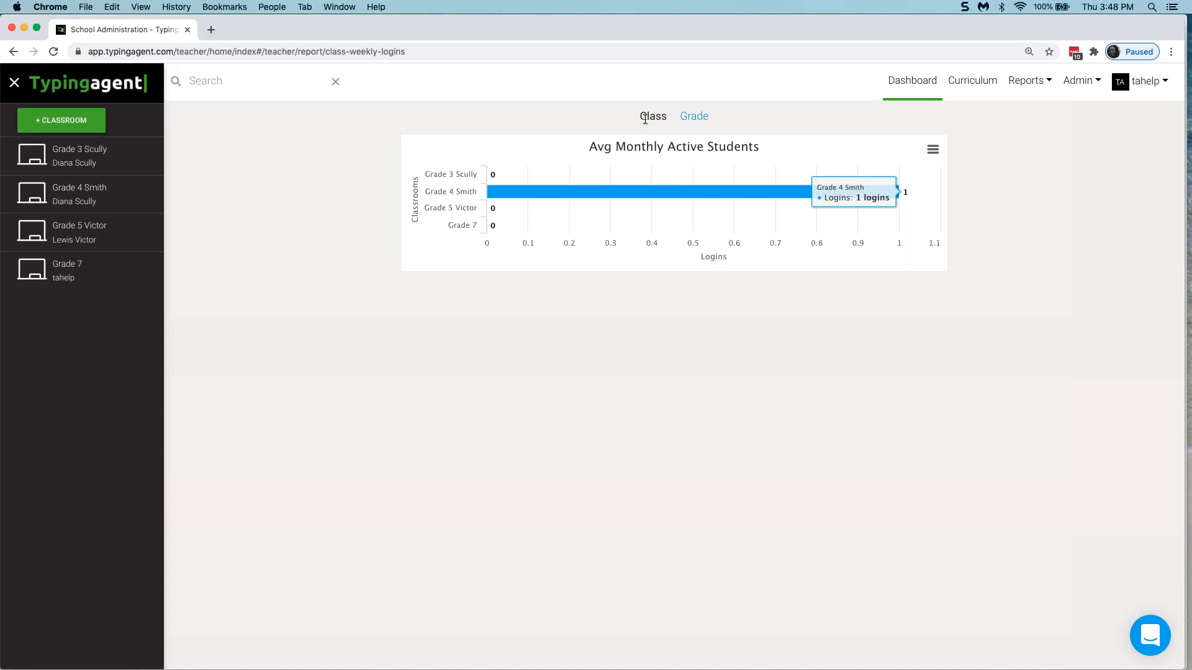
pyautogui.click(688, 116)
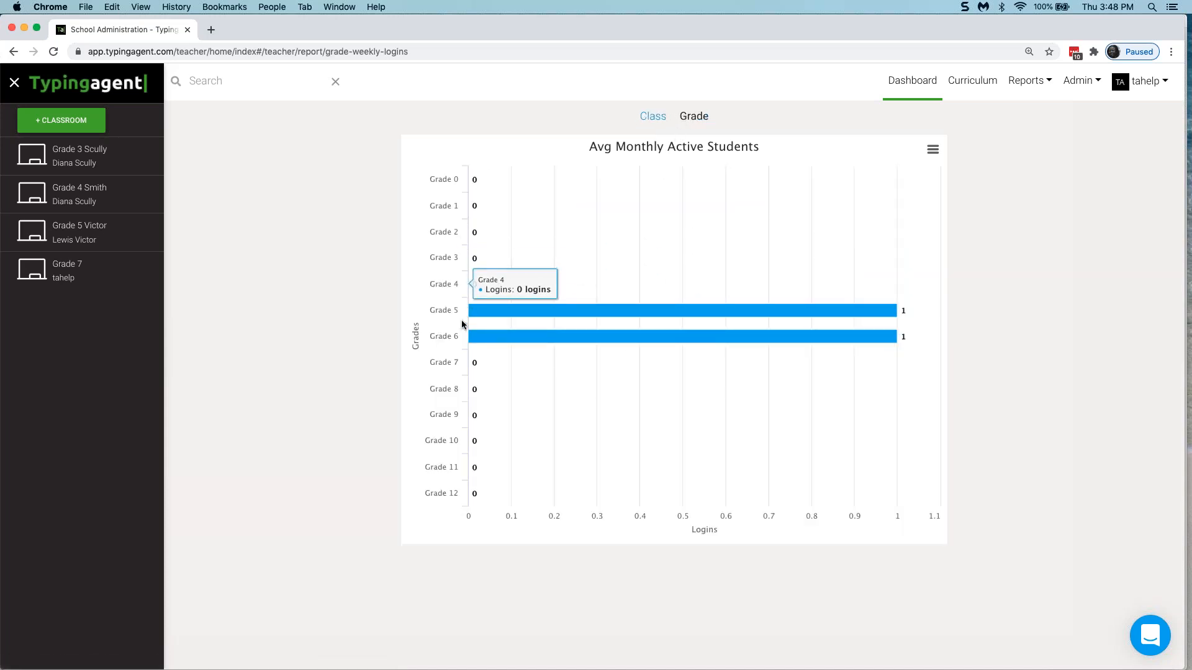
pyautogui.click(645, 124)
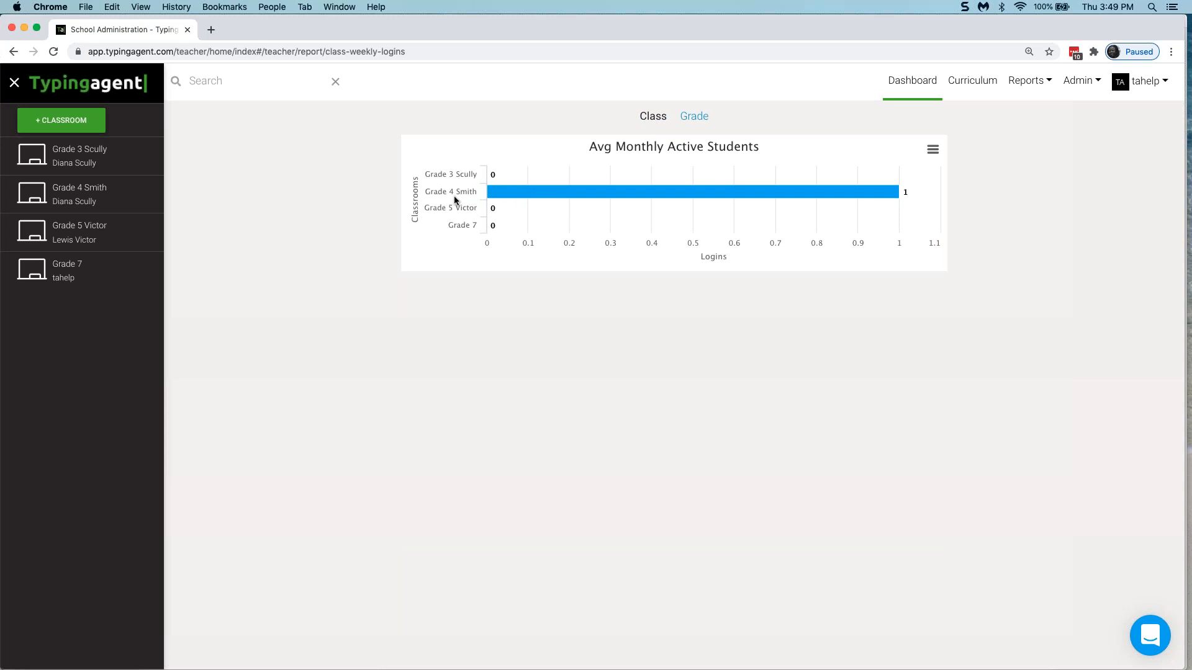
pyautogui.click(694, 118)
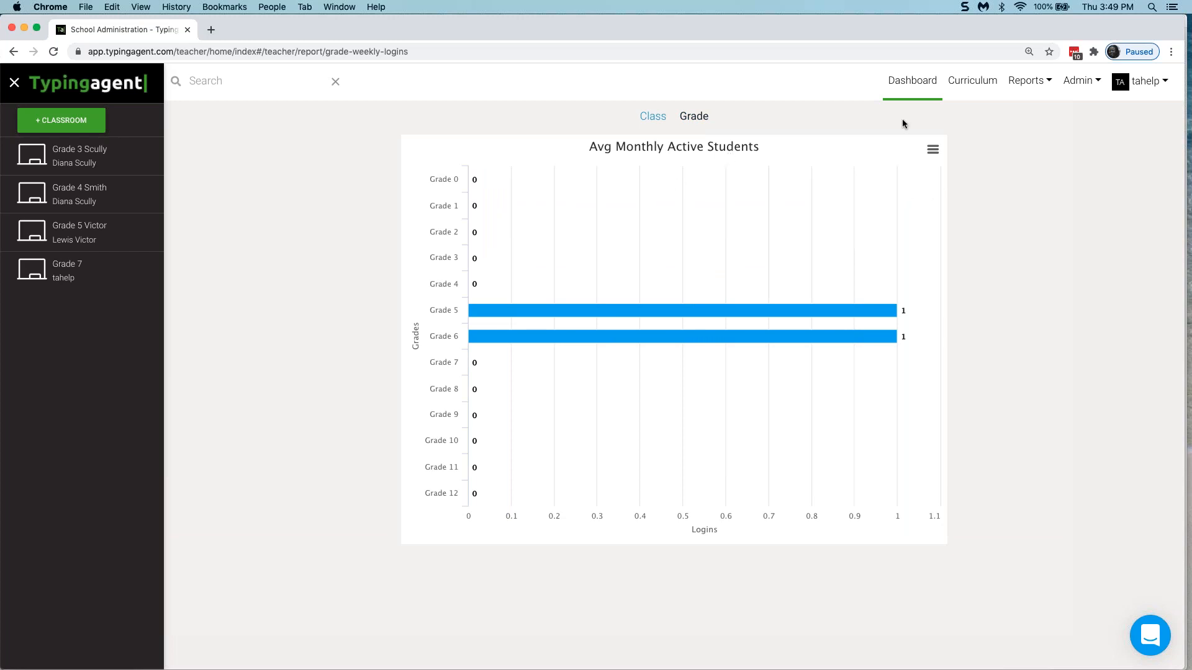
pyautogui.click(906, 83)
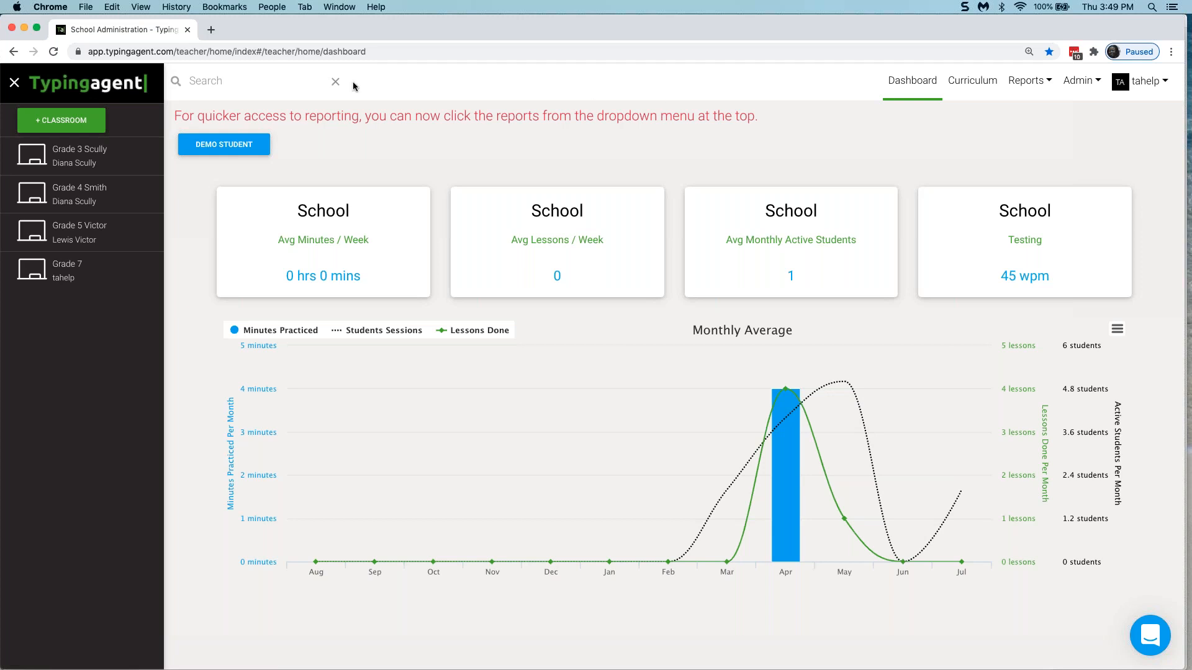
# Step: Search for a student by first name, open the match, and view the management actions for that student
pyautogui.click(114, 85)
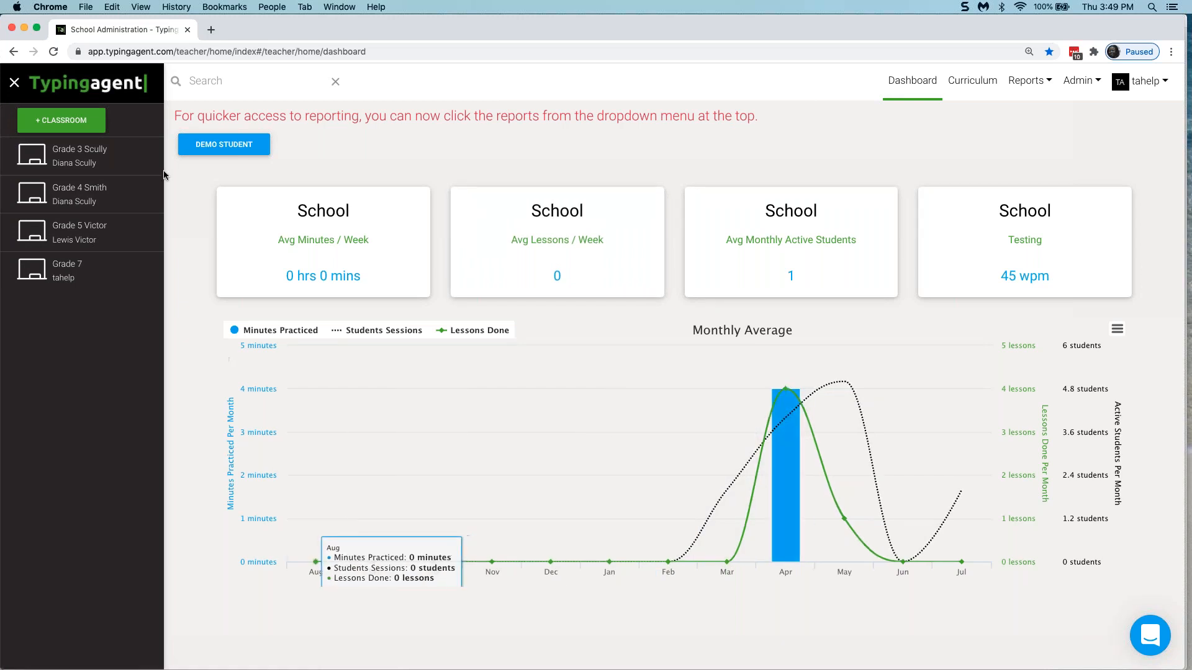
pyautogui.click(223, 82)
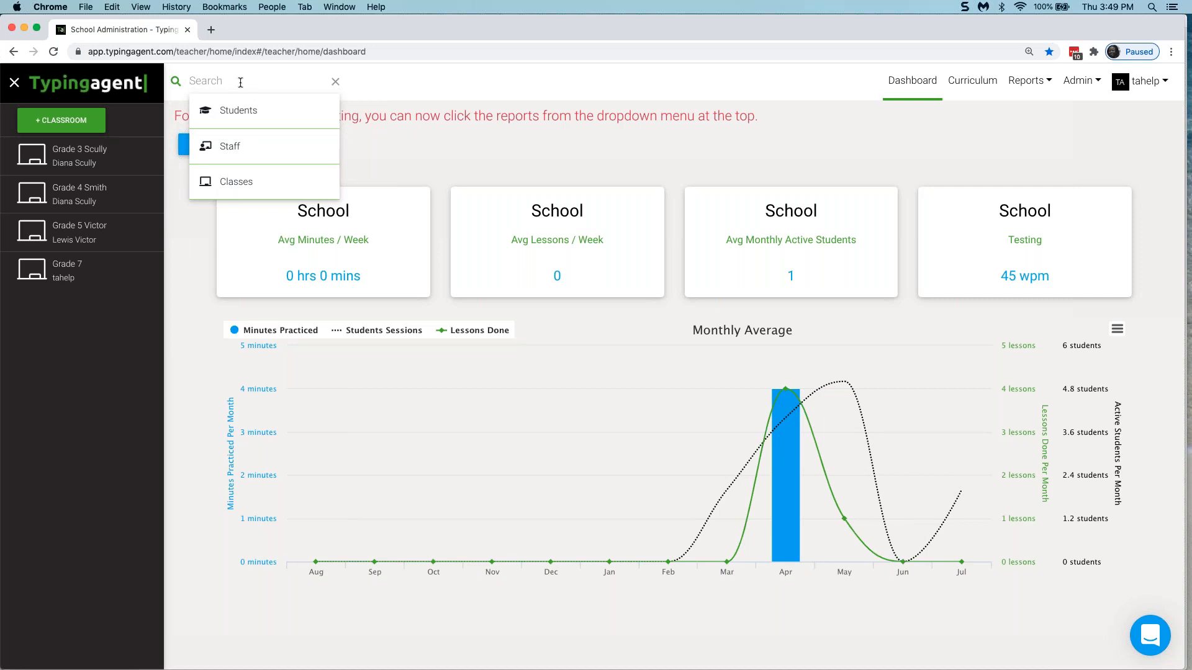
pyautogui.write('Bob')
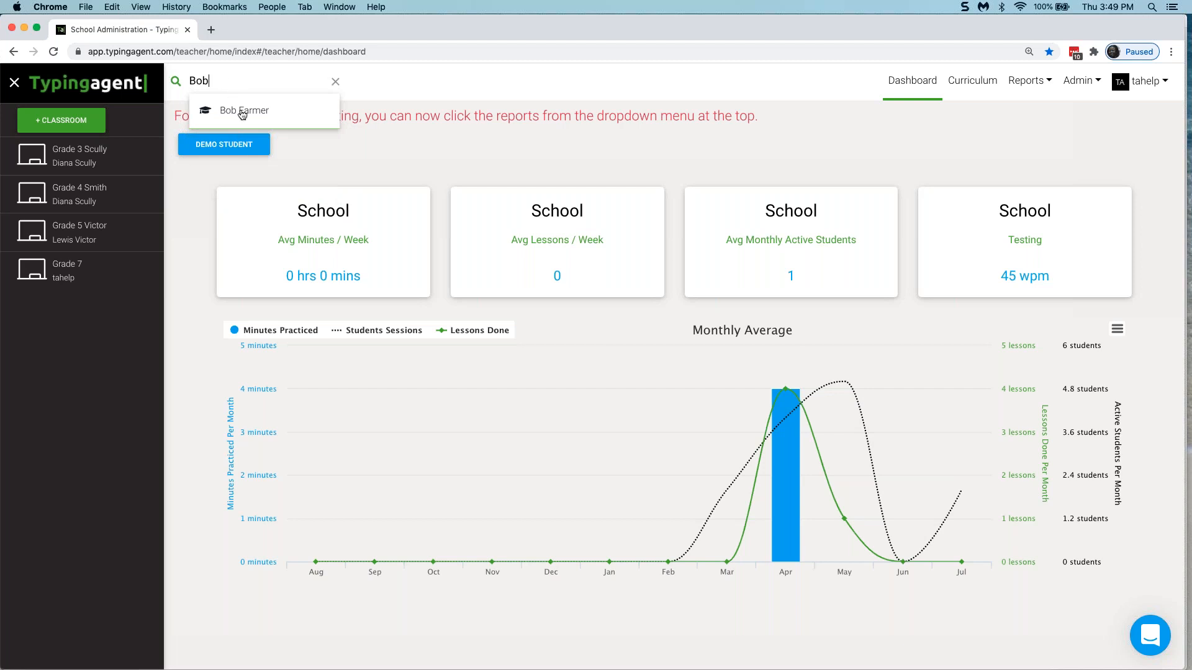
pyautogui.click(243, 112)
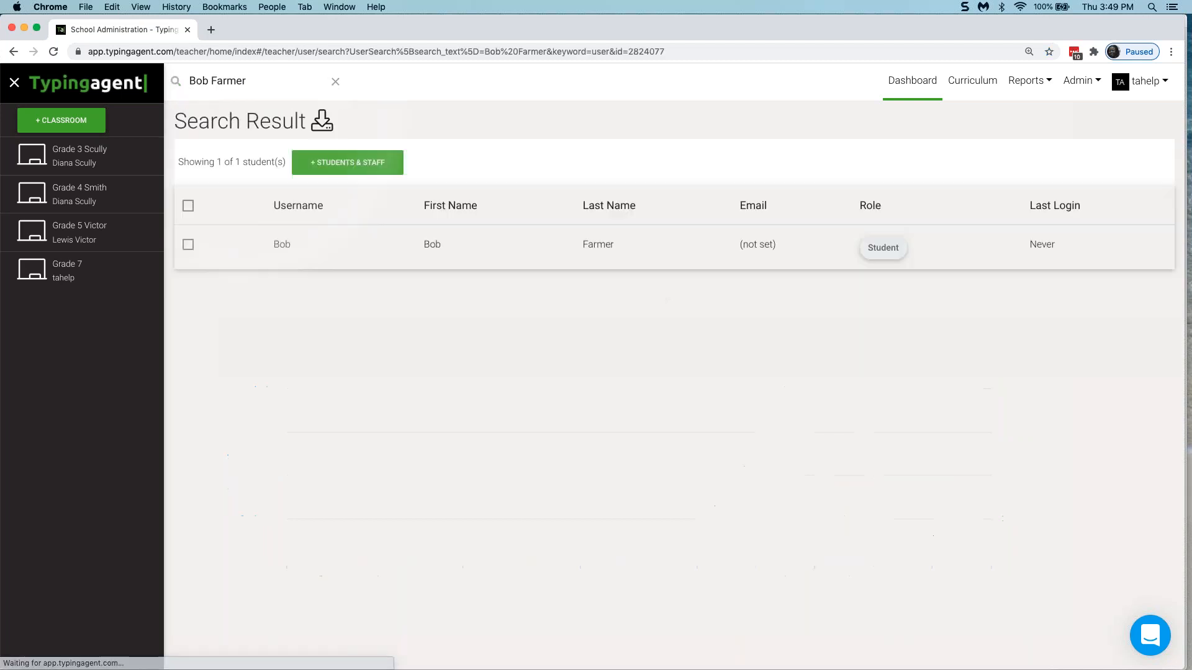
pyautogui.click(190, 245)
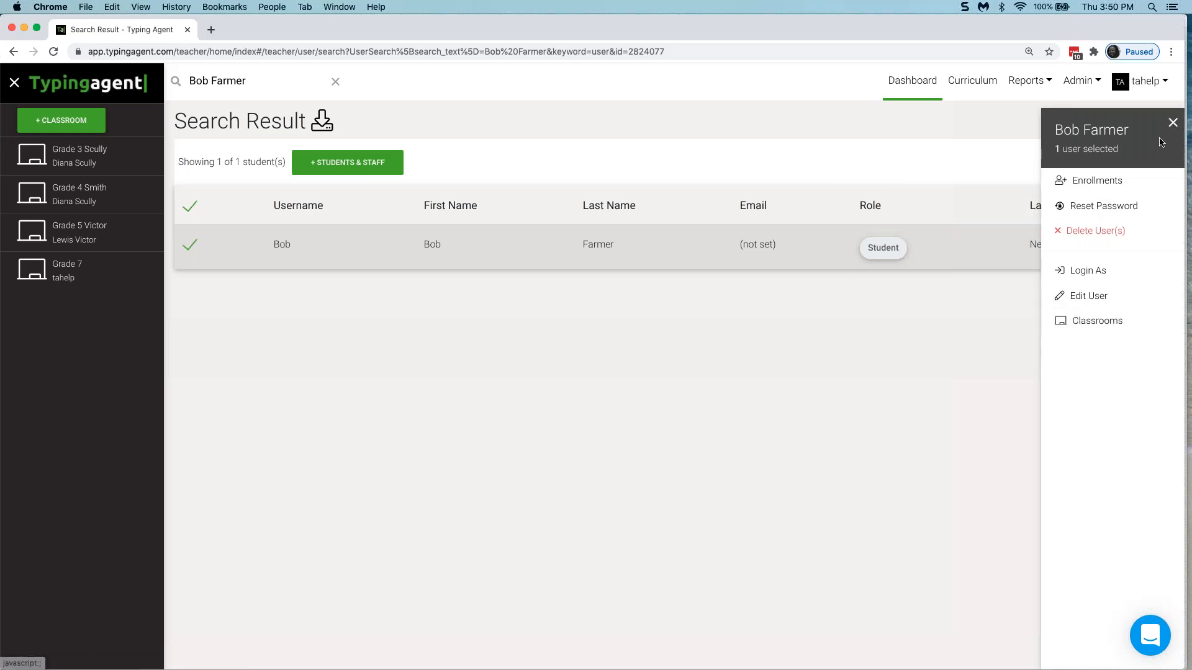
pyautogui.click(1172, 122)
# Step: Clear the student search and look over the search categories and the Reports and Admin options
pyautogui.moveTo(261, 81); pyautogui.dragTo(175, 82)
pyautogui.press('BackSpace')
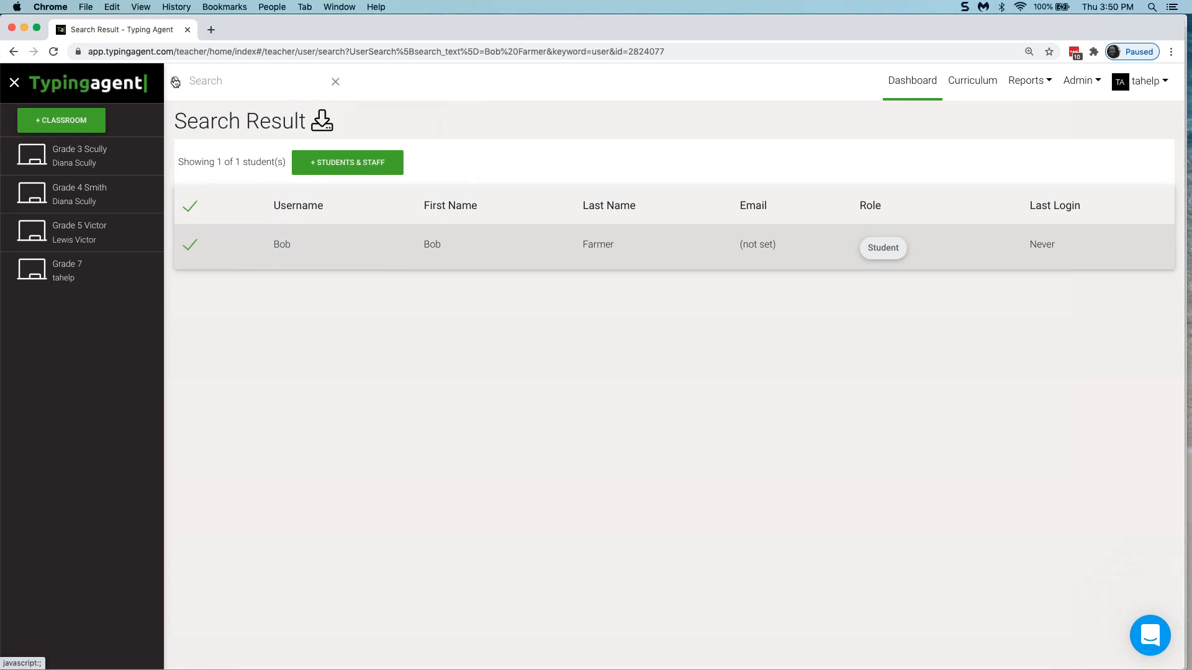
pyautogui.click(175, 81)
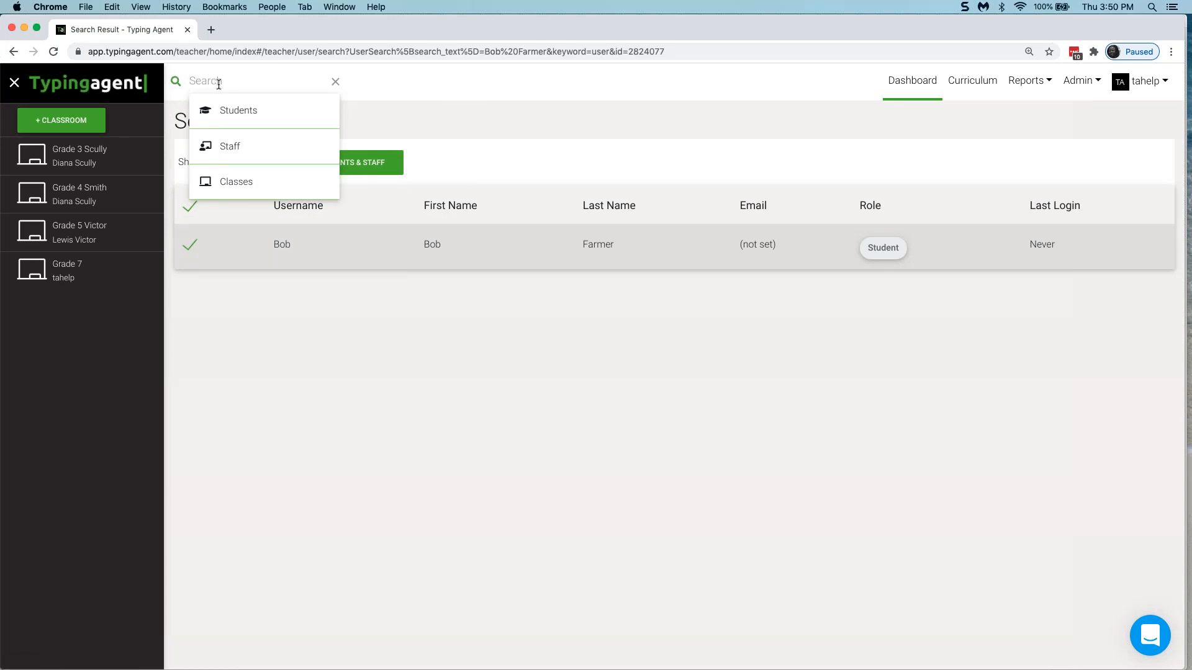
pyautogui.click(735, 98)
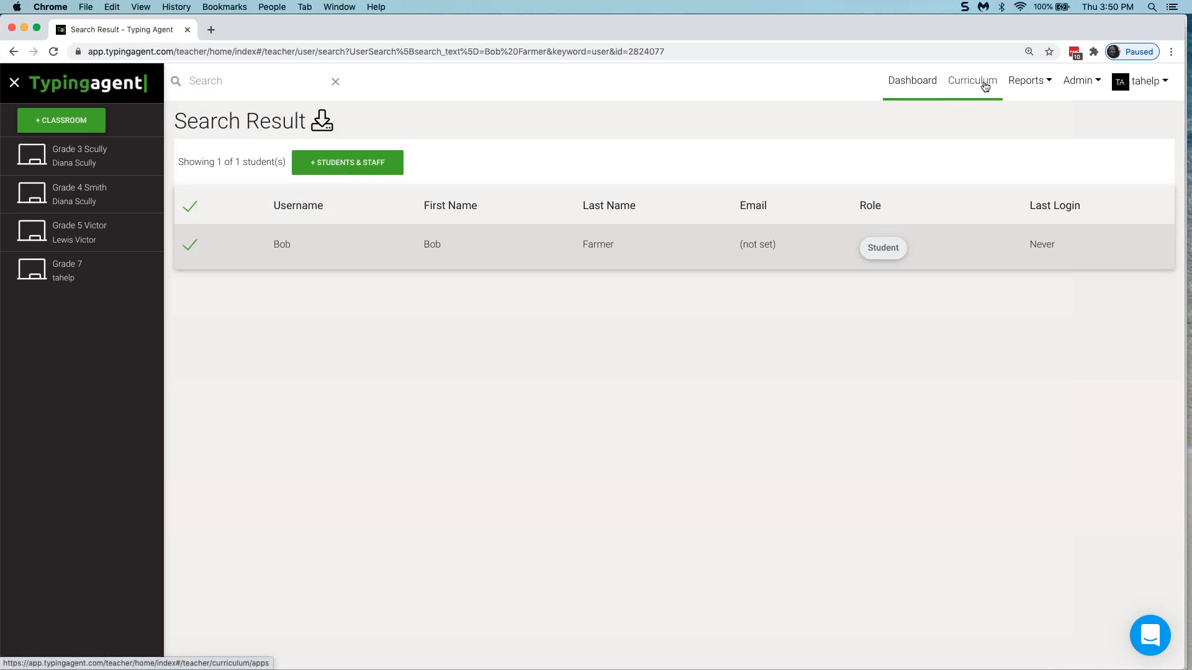
pyautogui.click(1027, 81)
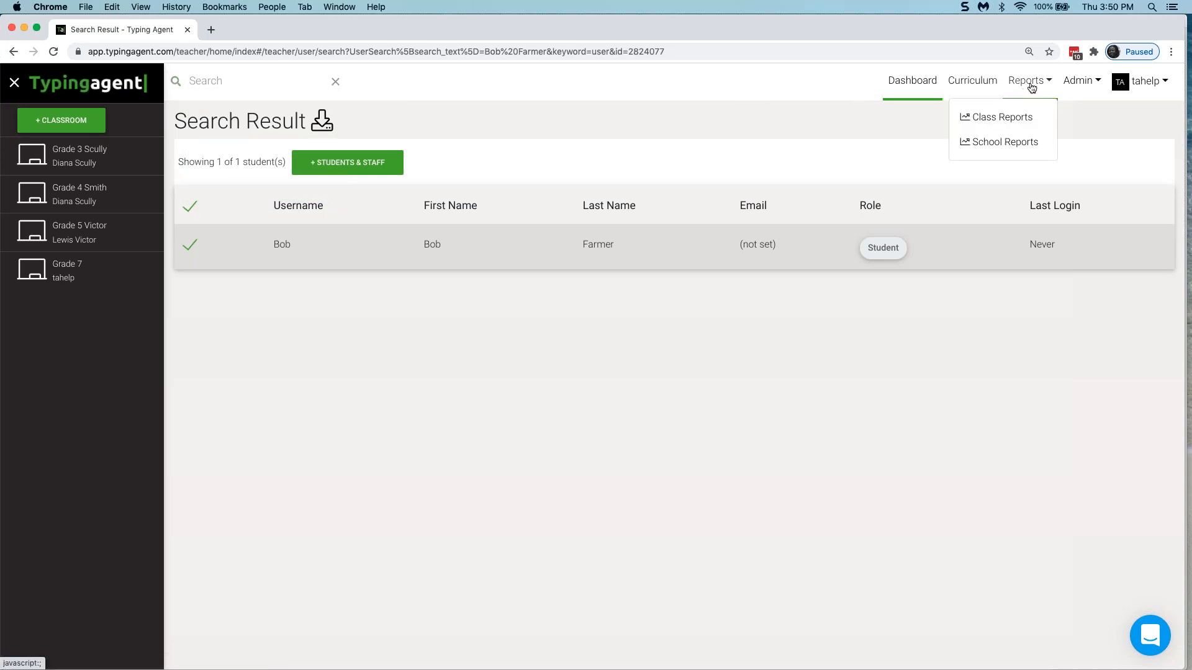
pyautogui.click(1080, 81)
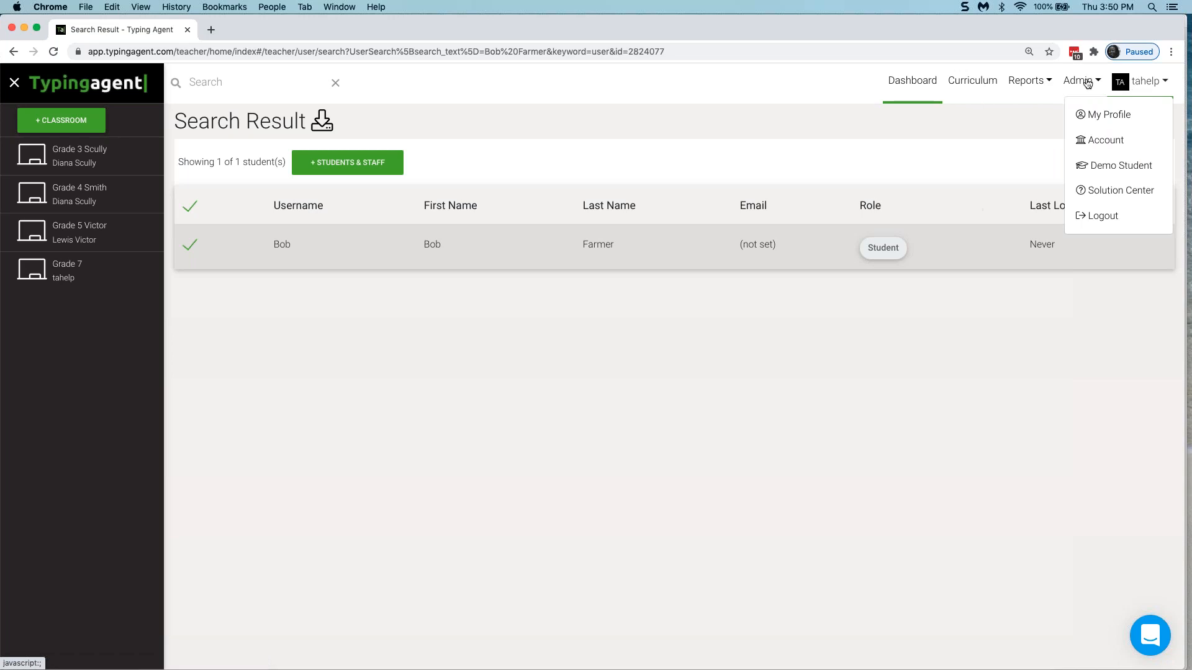
# Step: View the My Profile form with its name fields and the school's Account Information page
pyautogui.moveTo(1157, 83)
pyautogui.click(1110, 123)
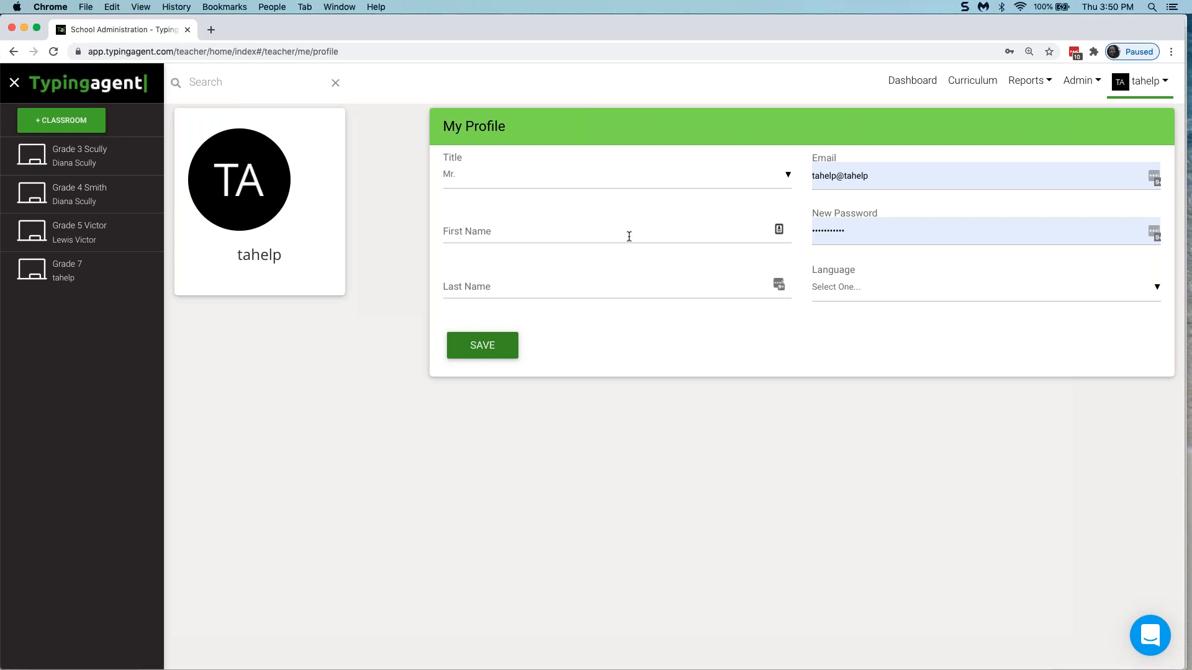
pyautogui.click(489, 234)
pyautogui.click(647, 287)
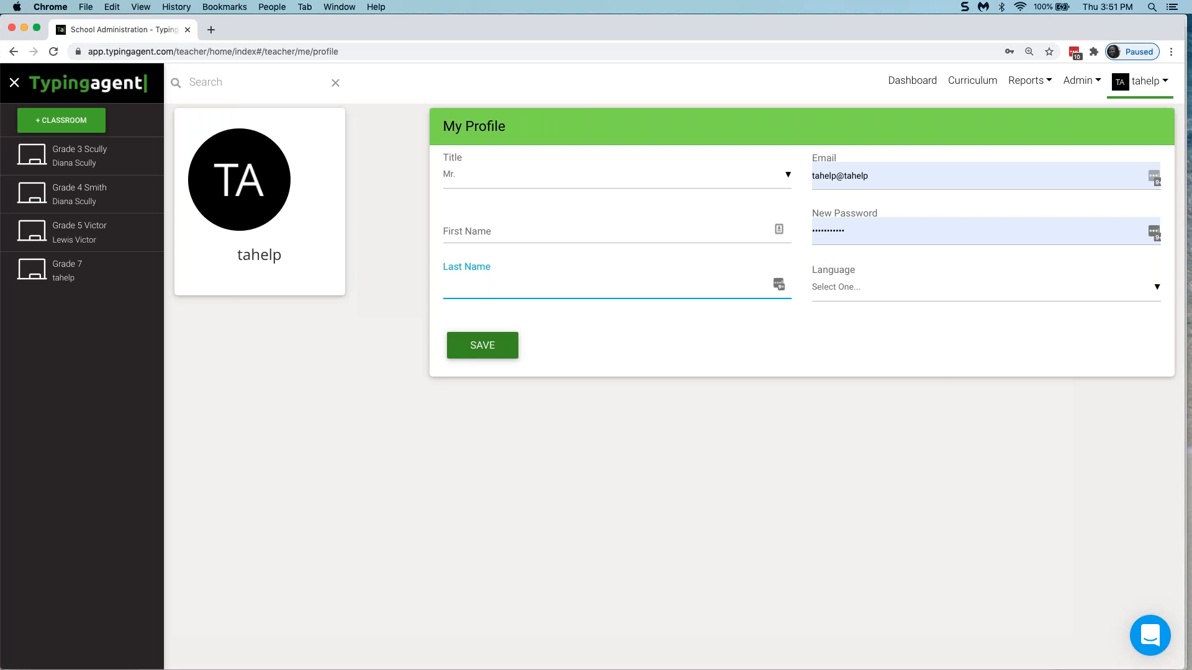
pyautogui.click(1147, 83)
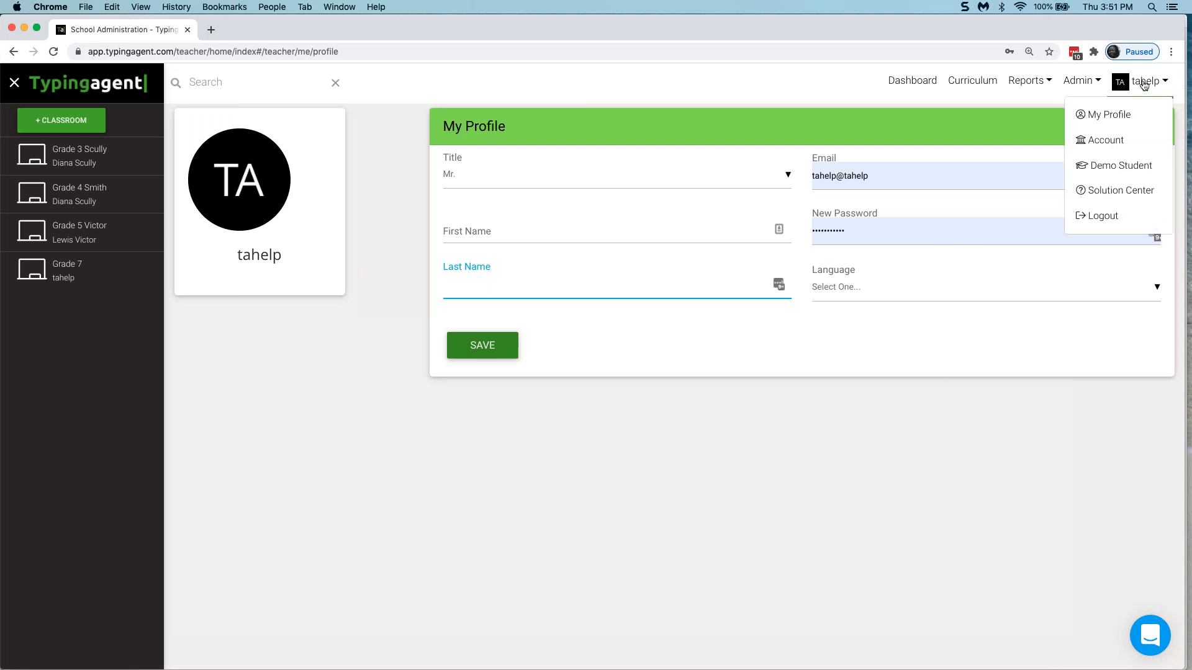
pyautogui.click(1097, 147)
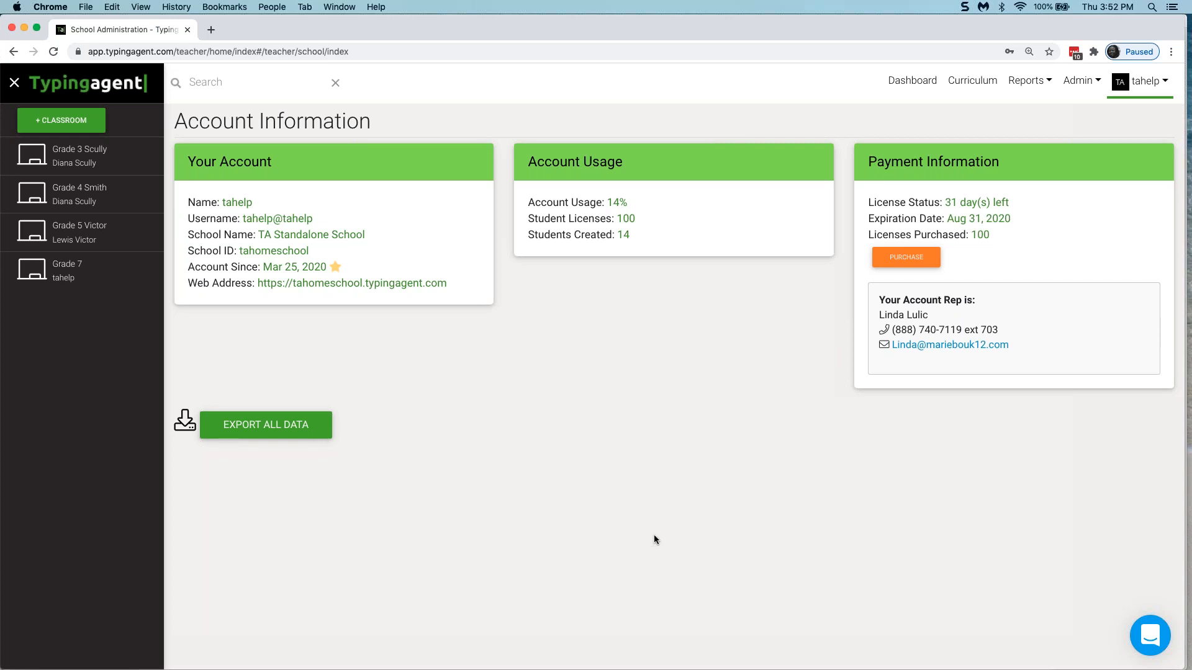
# Step: Enter the Demo Student view and look through the Keyboarding Foundations K2 and Keyboarding Foundations 3+ lessons
pyautogui.moveTo(1140, 90)
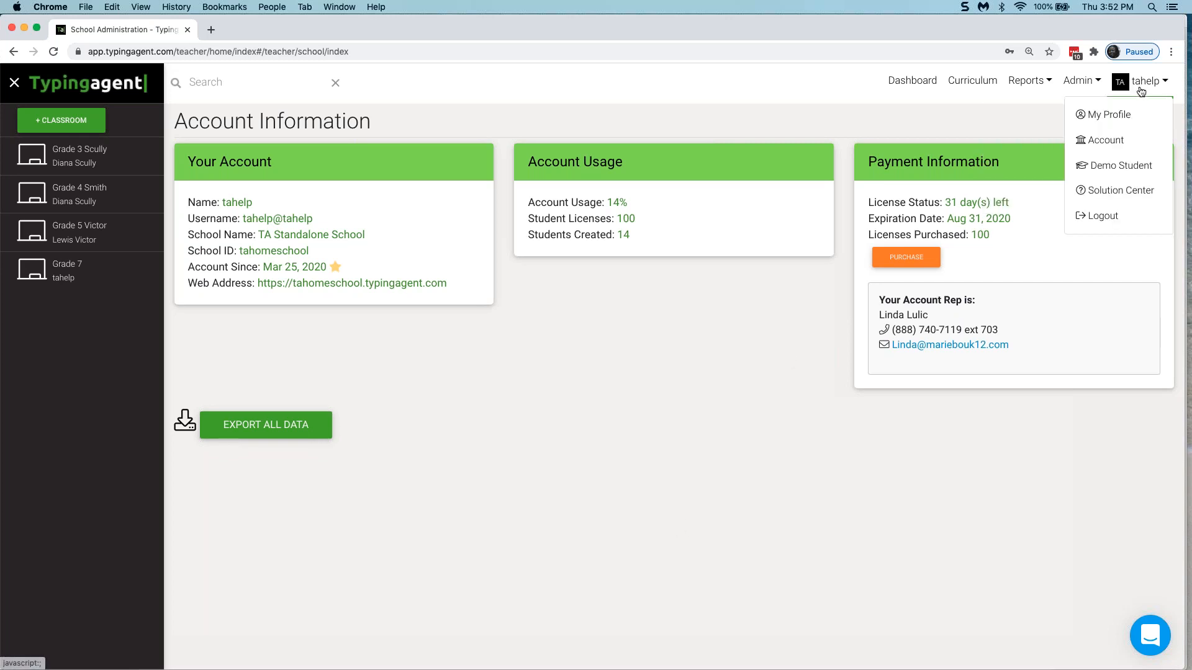
pyautogui.click(1132, 169)
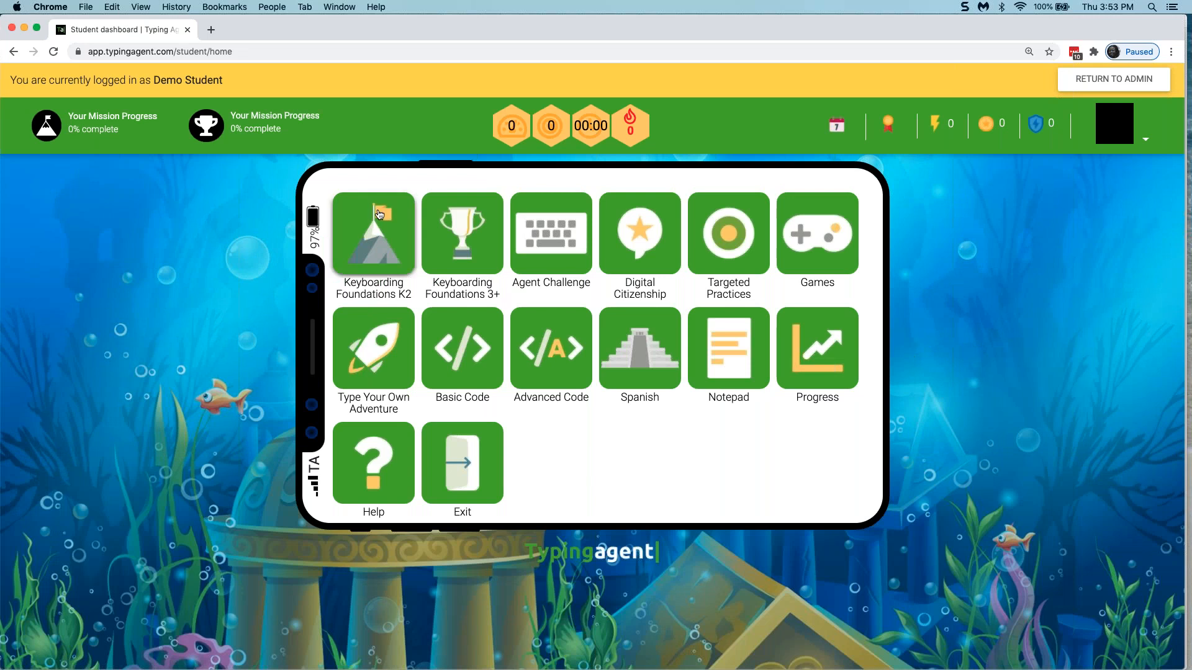
pyautogui.click(373, 255)
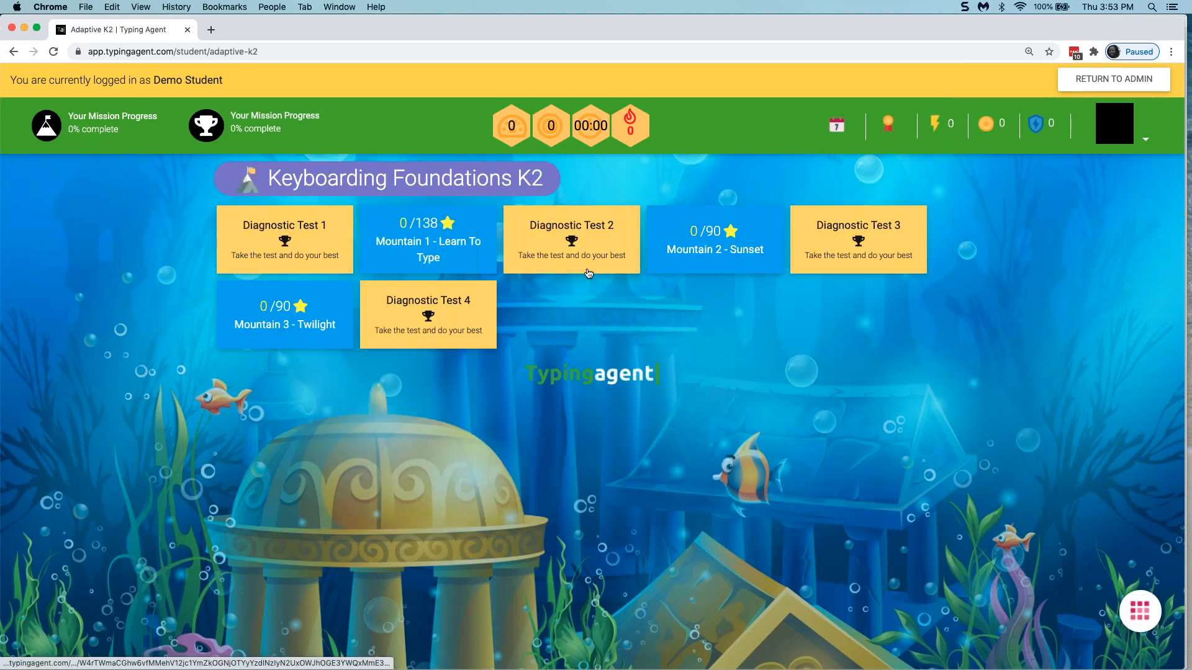
pyautogui.click(1138, 605)
pyautogui.click(465, 236)
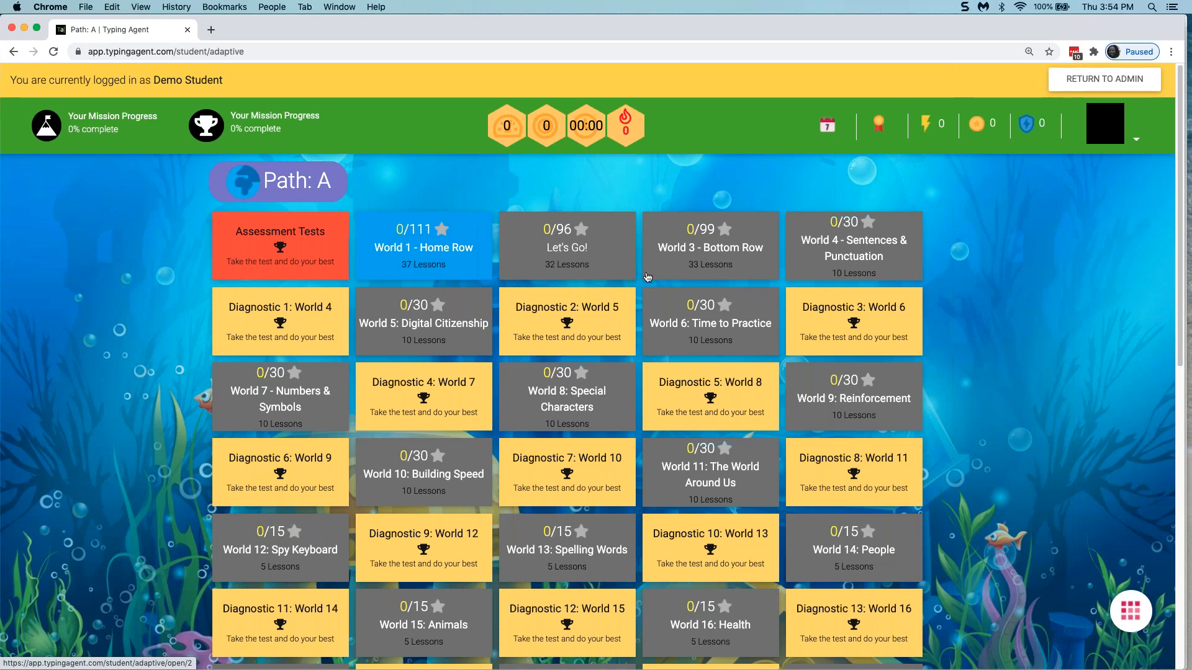
pyautogui.click(517, 276)
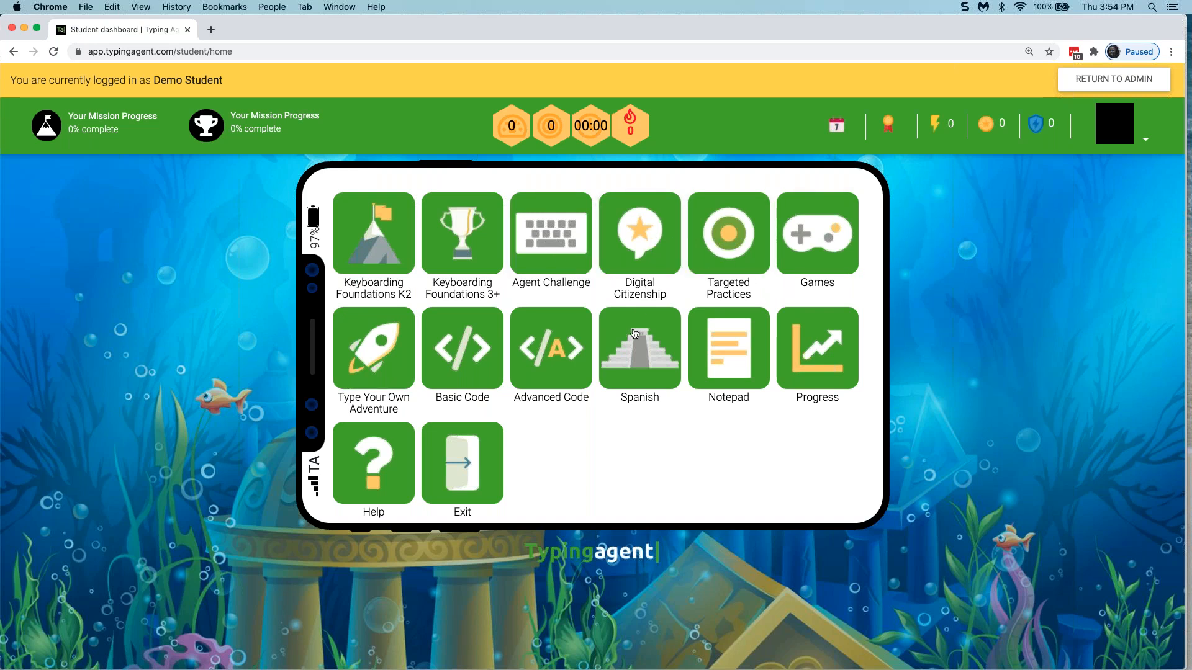
# Step: Return from the demo student to the admin account and open the Solution Center
pyautogui.click(1125, 79)
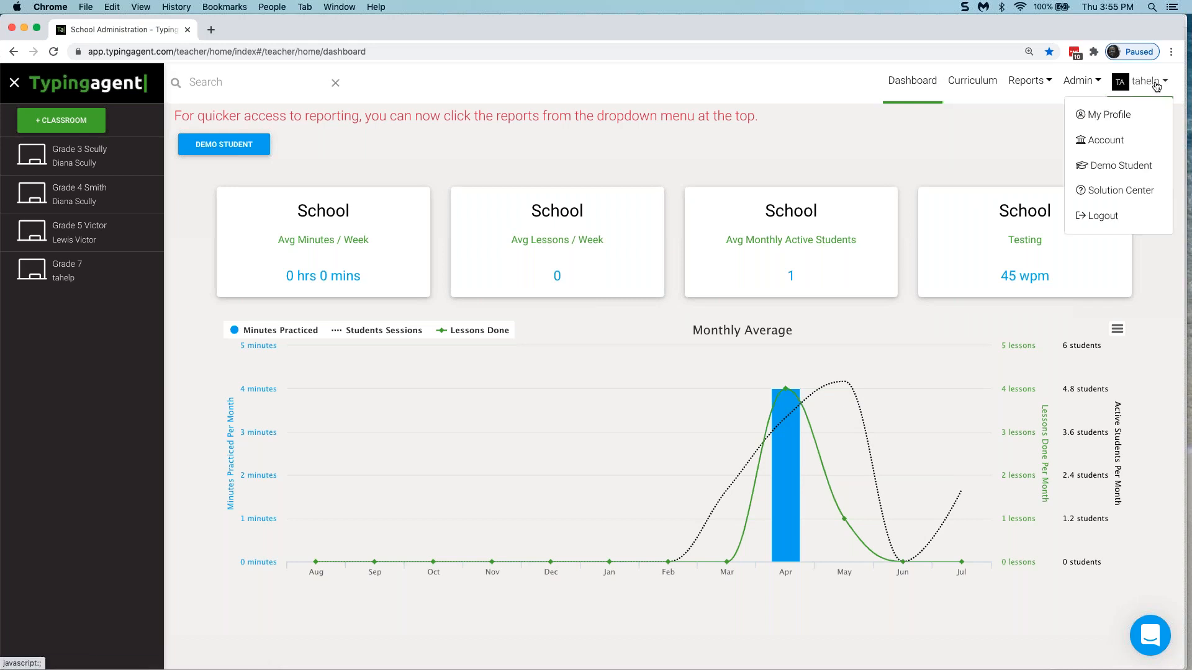
pyautogui.click(1120, 192)
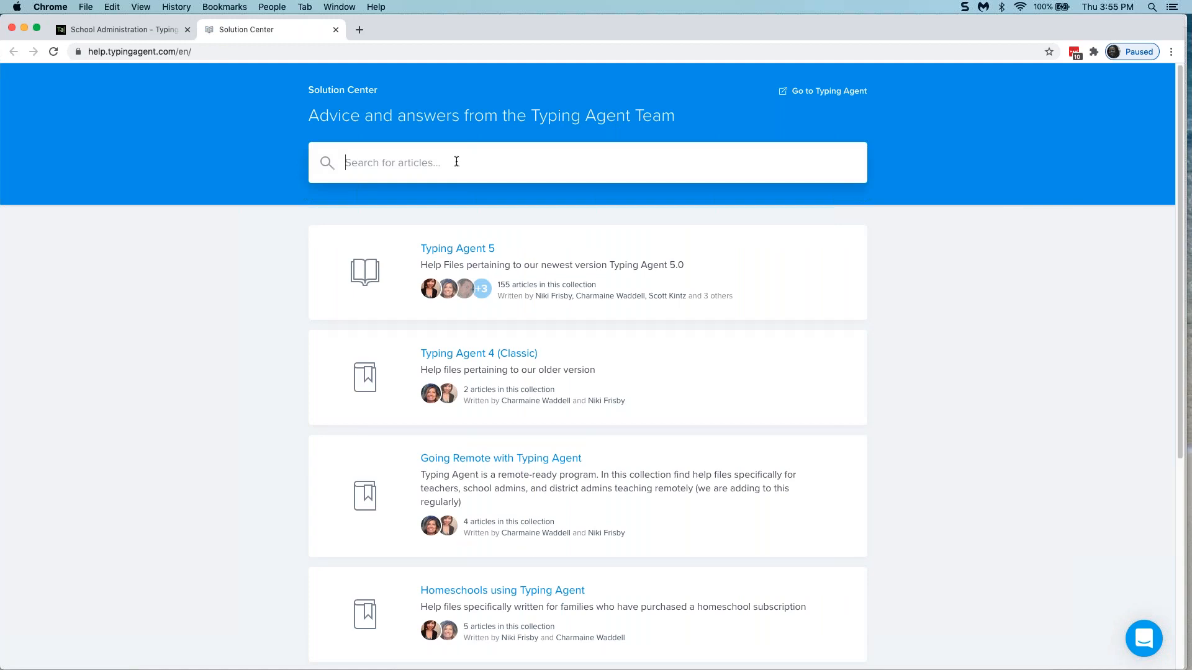
# Step: Search the Solution Center for "school admin, reset student" and look through the listed help articles
pyautogui.write('school admin, reset student')
pyautogui.press('Return')
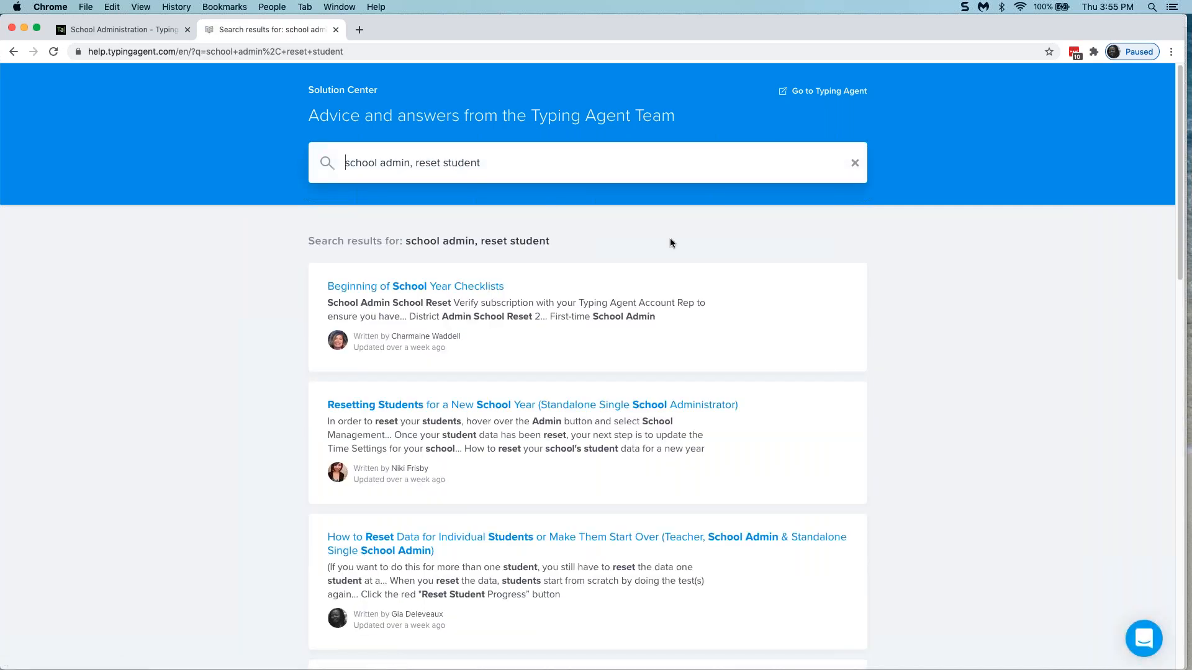
pyautogui.scroll(-2, 761, 360)
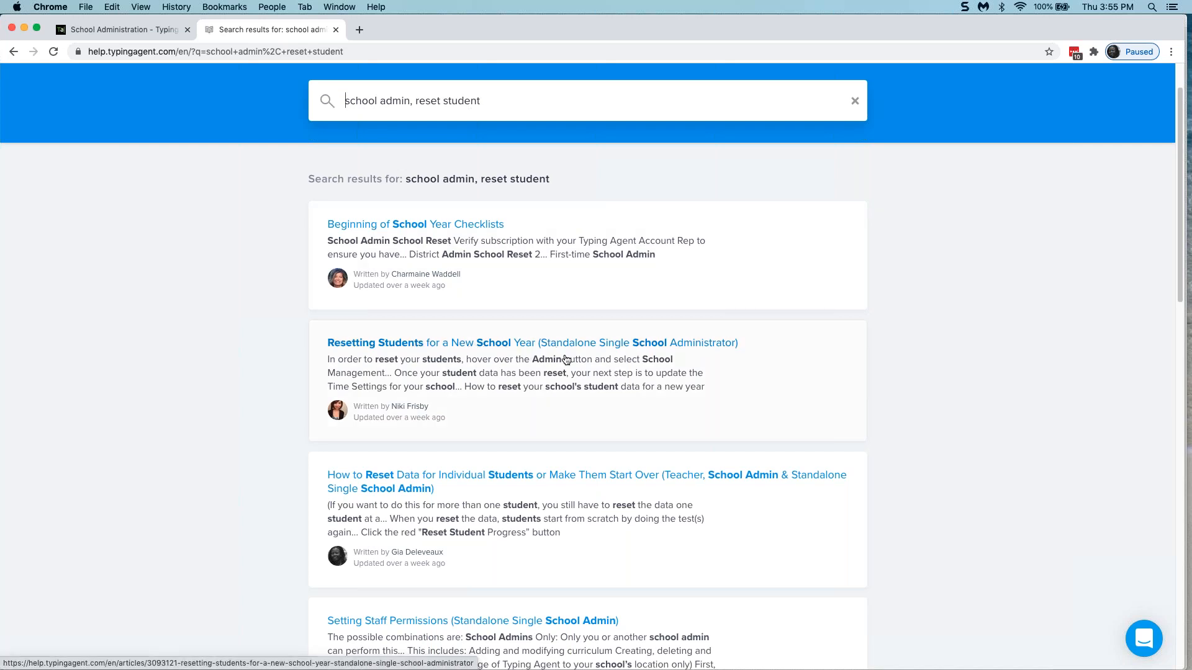
pyautogui.scroll(-2, 577, 369)
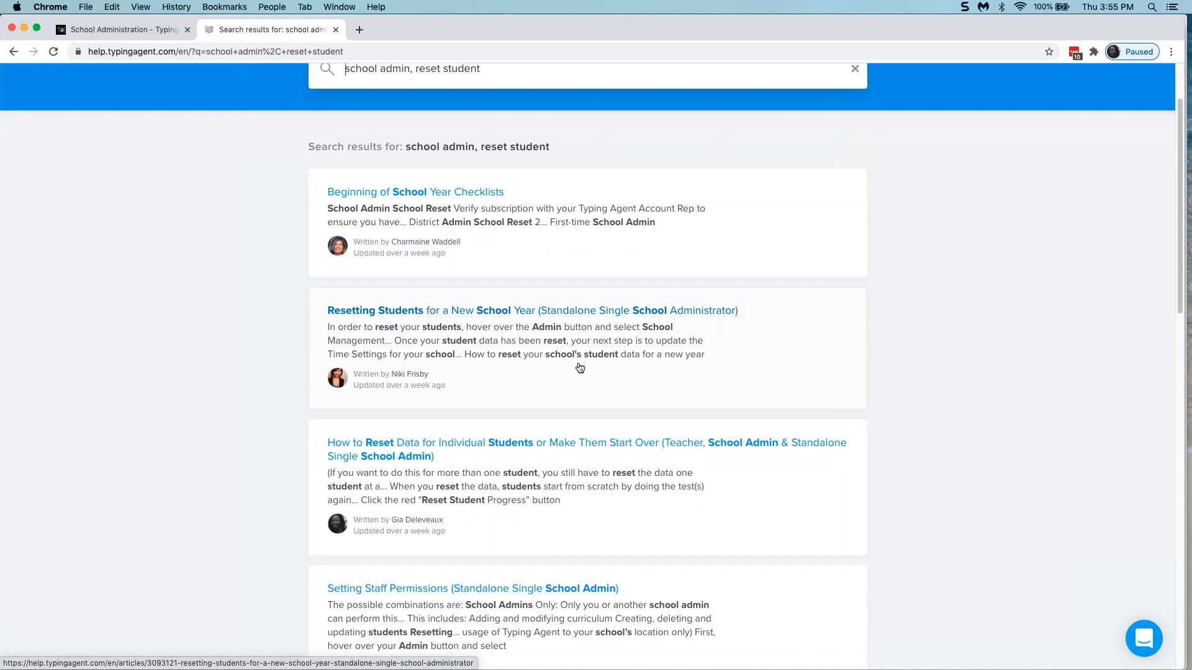
pyautogui.scroll(-1, 578, 369)
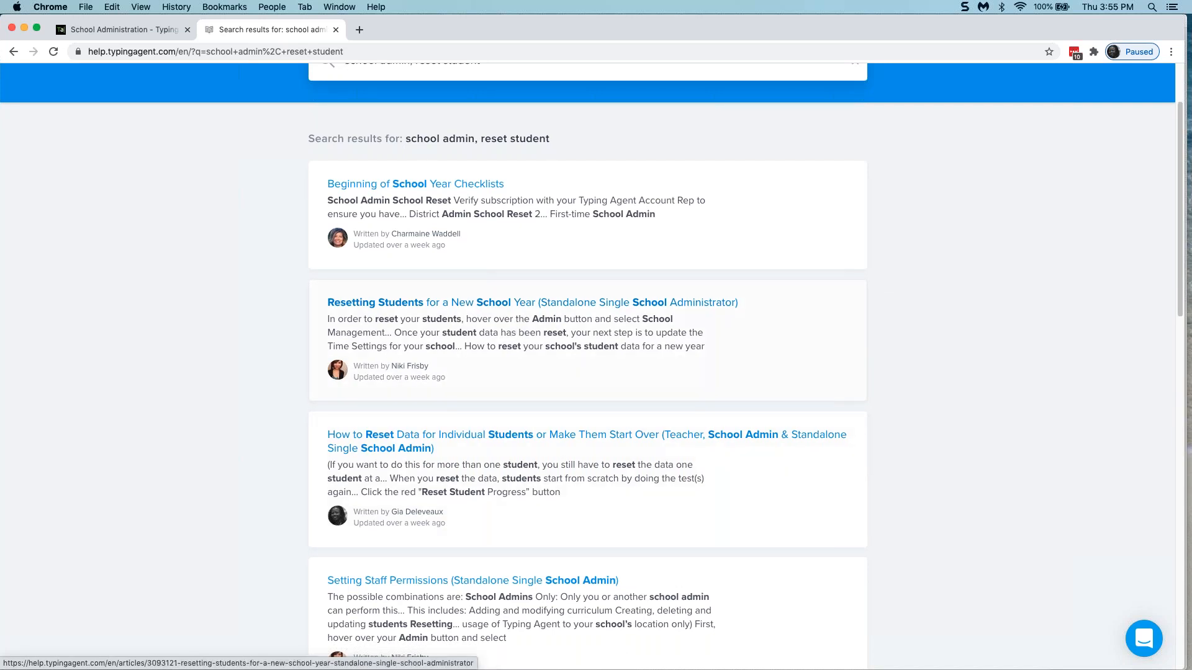
pyautogui.scroll(1, 423, 124)
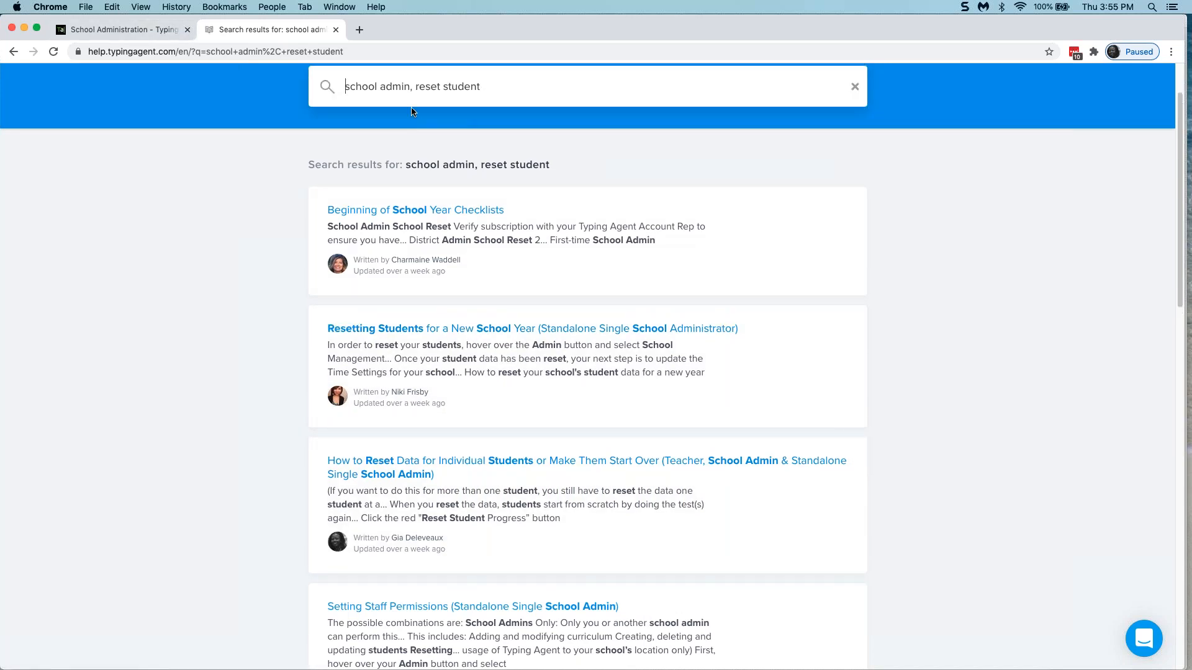
# Step: Remove "reset student" from the help search text and return to the School Administration dashboard
pyautogui.moveTo(414, 87); pyautogui.dragTo(489, 94)
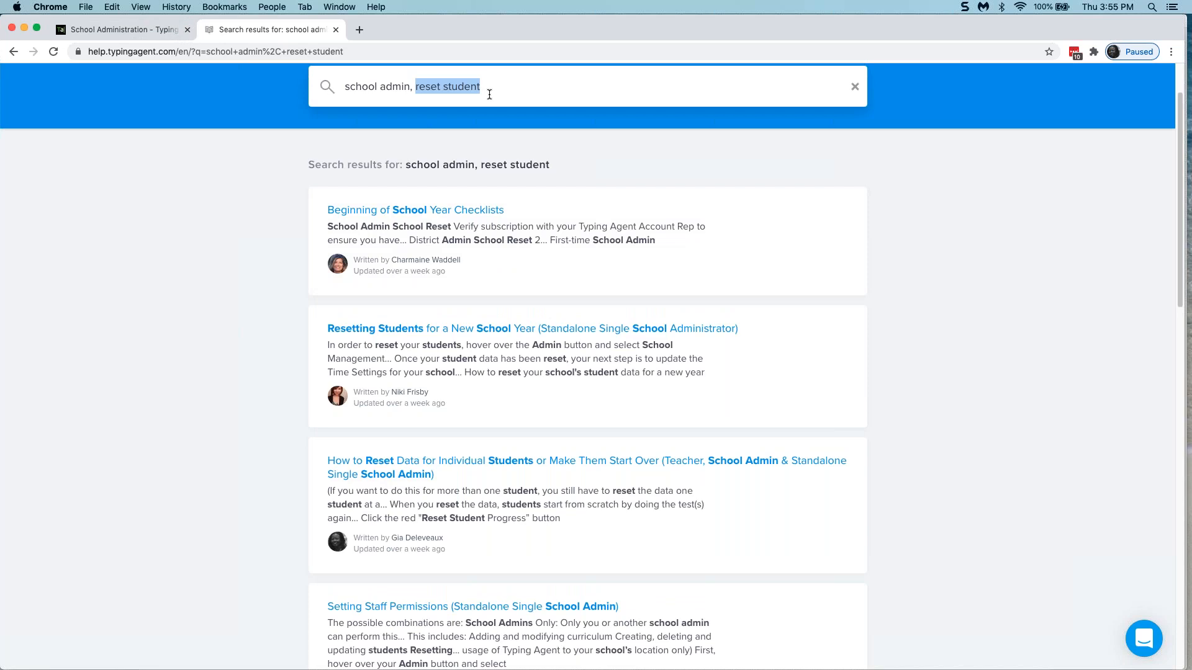
pyautogui.press('BackSpace')
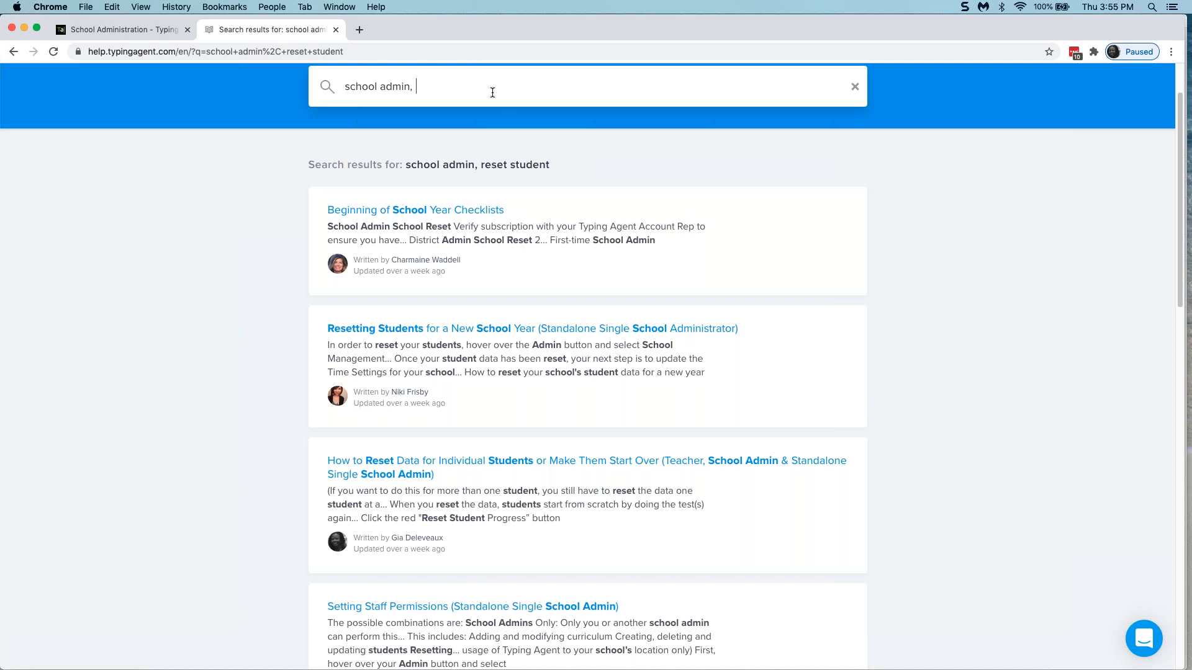
pyautogui.click(129, 27)
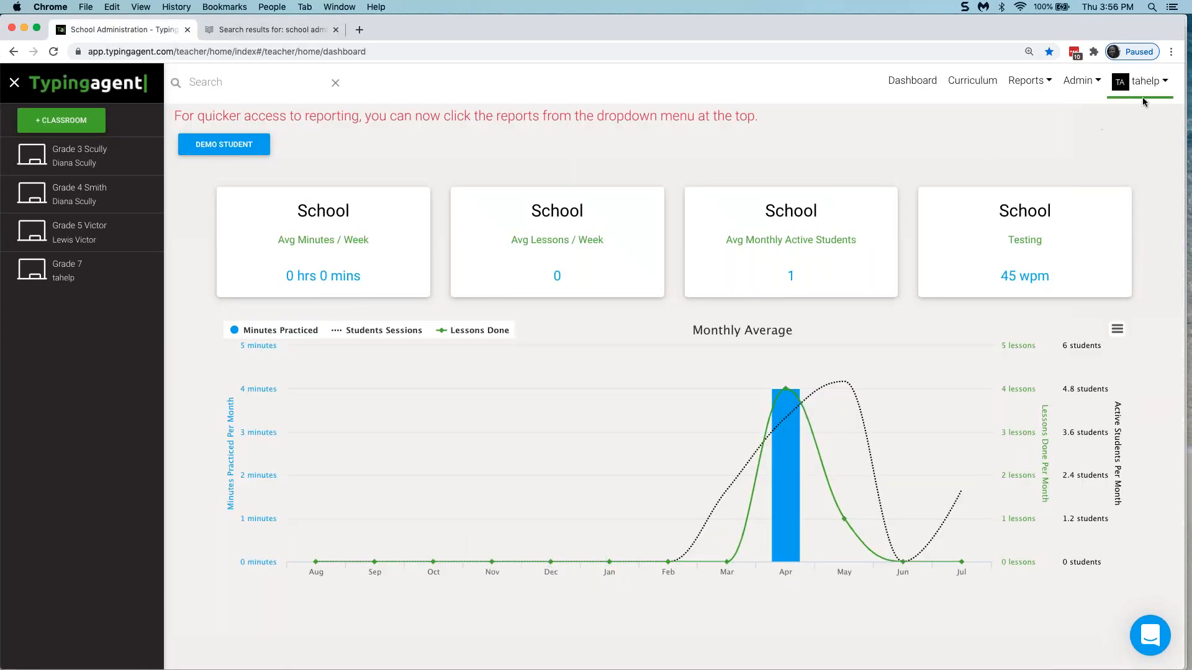
# Step: Look over the account and Admin options, and open the Get Started as a School Admin page
pyautogui.moveTo(1156, 88)
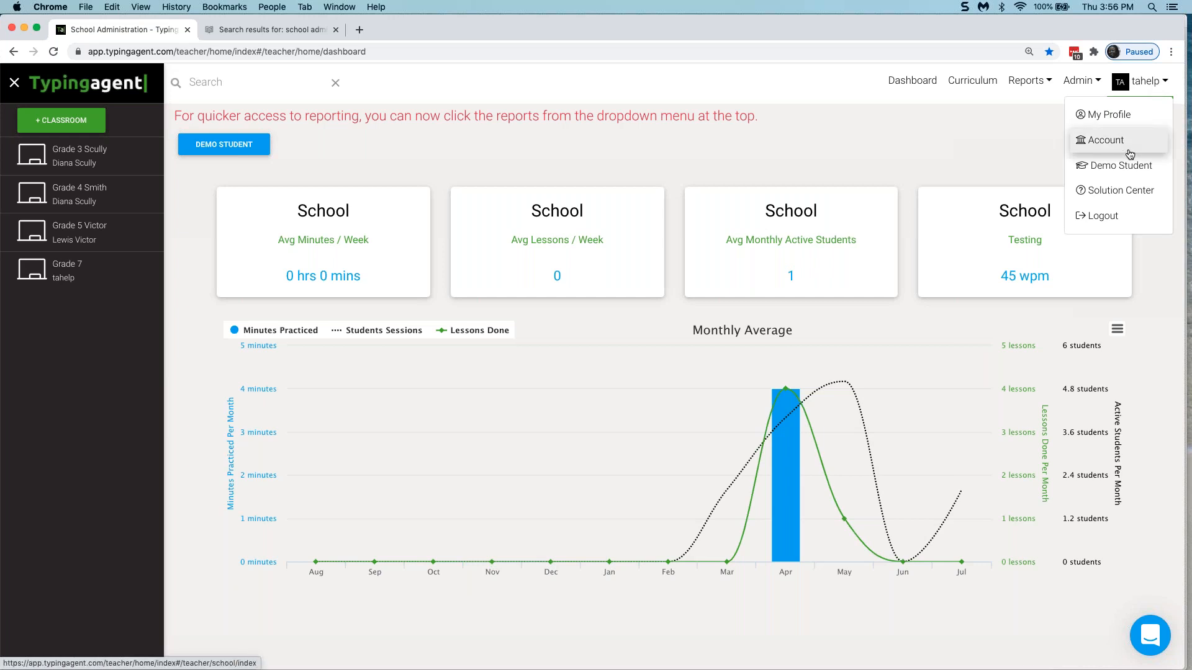
pyautogui.click(1111, 216)
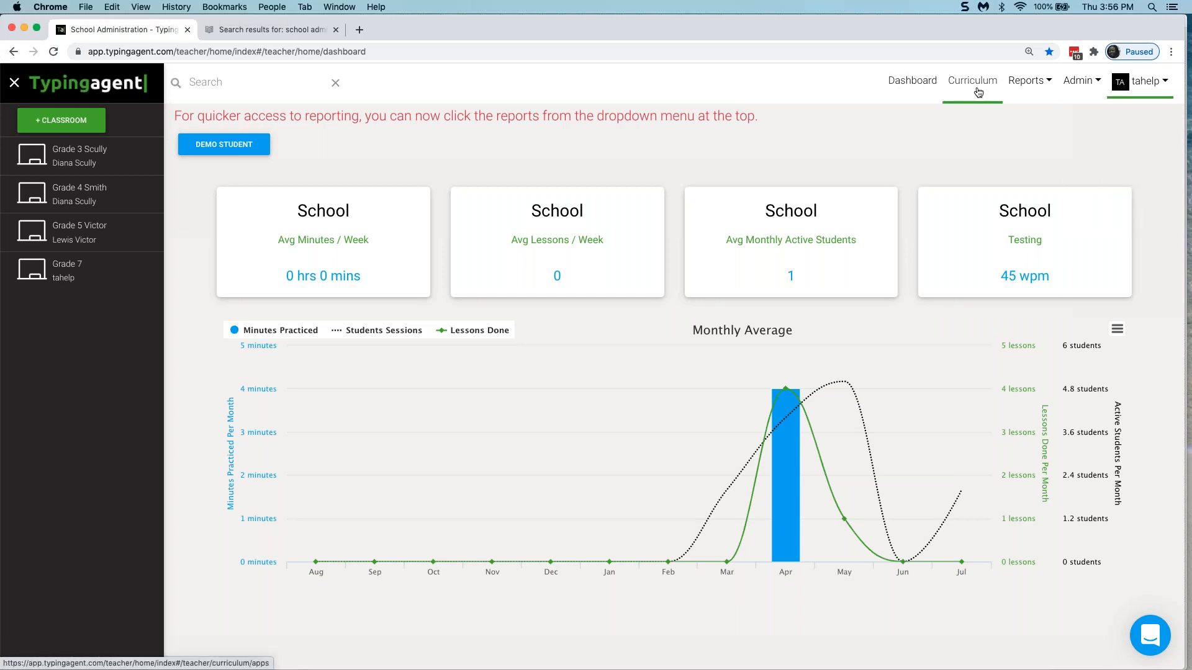
pyautogui.moveTo(1084, 86)
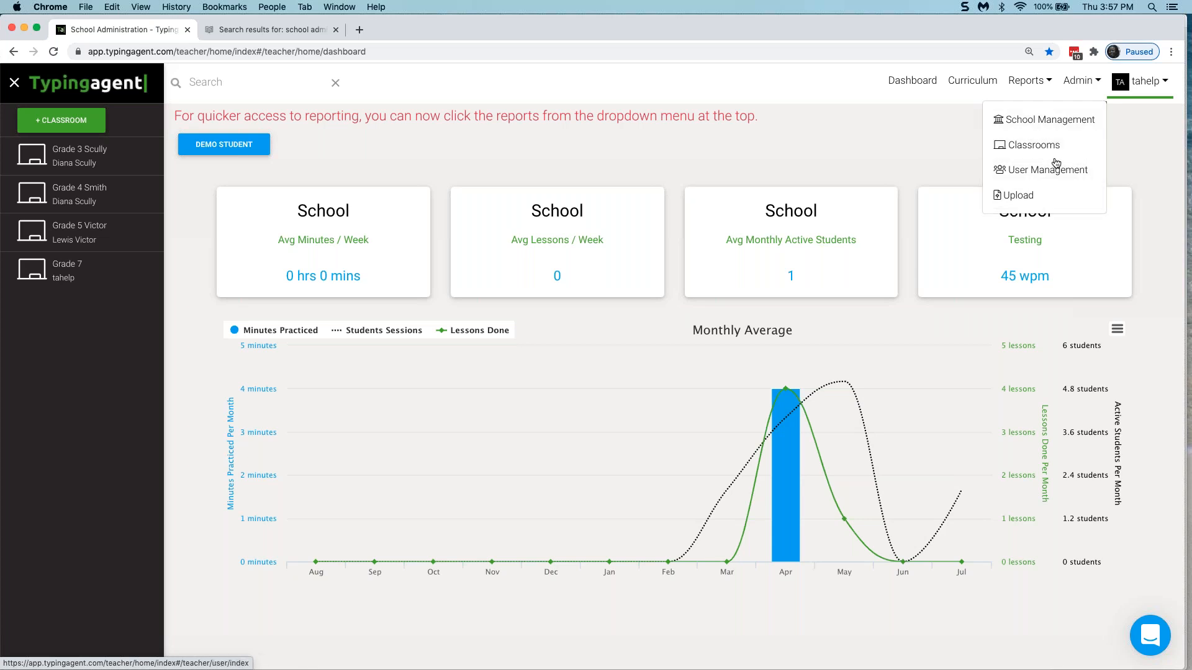
pyautogui.click(1085, 83)
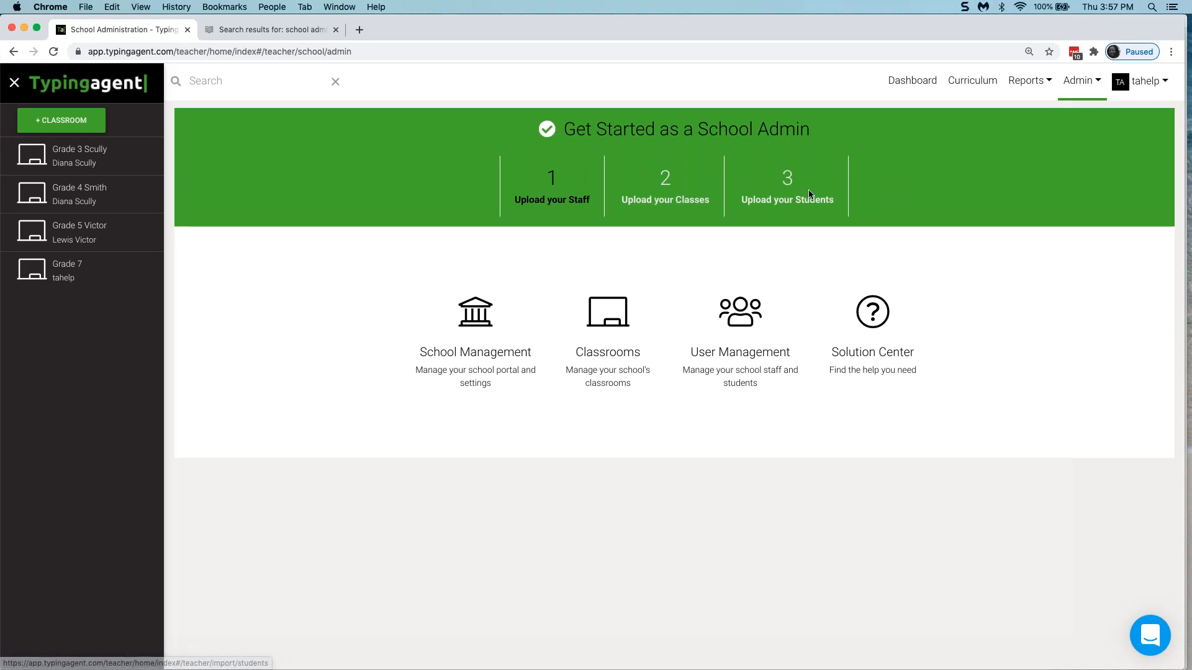
# Step: Open Upload your Staff and examine the CSV column requirements, action codes and sample table
pyautogui.click(553, 200)
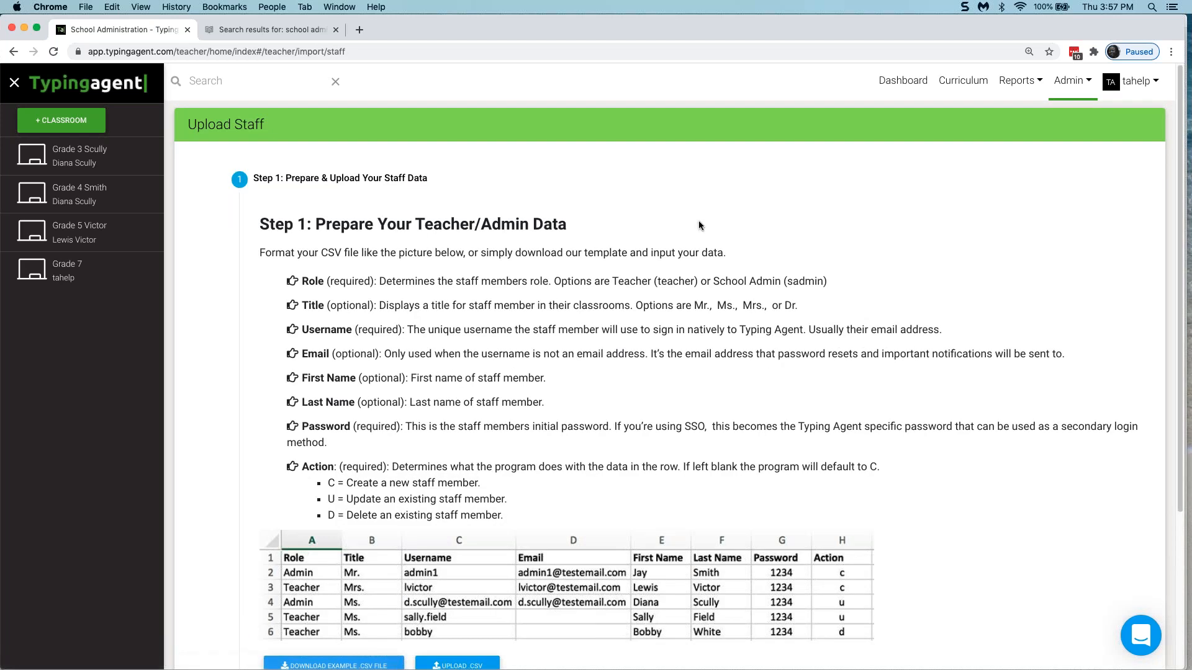
pyautogui.scroll(-2, 717, 214)
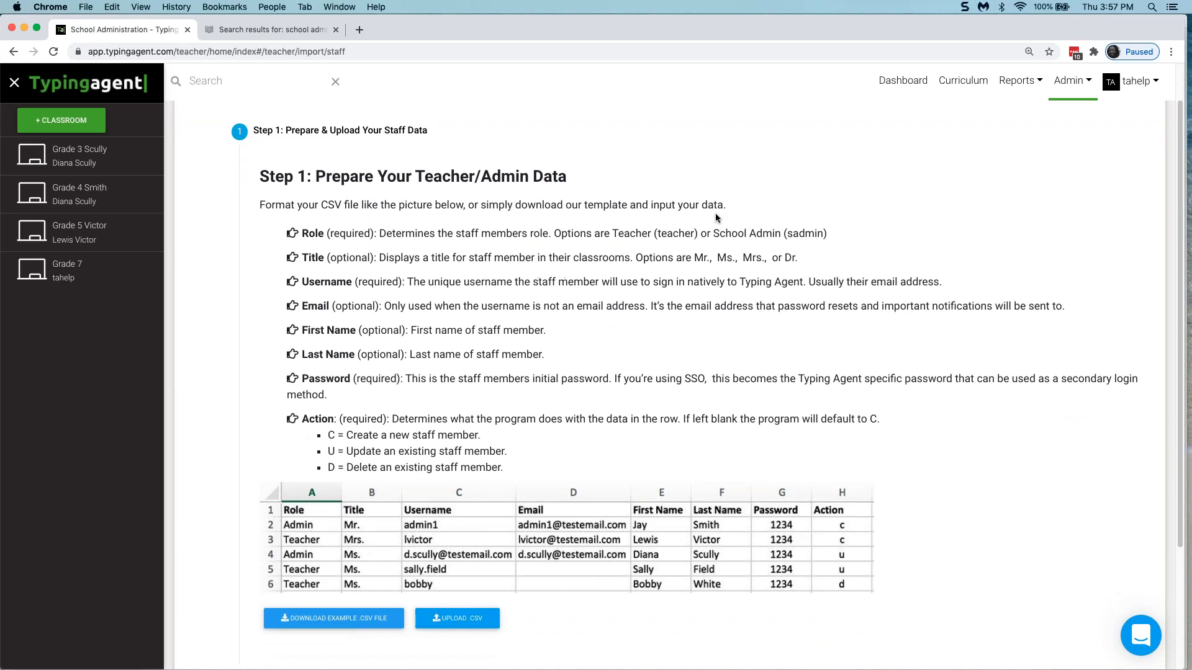
pyautogui.scroll(-1, 698, 218)
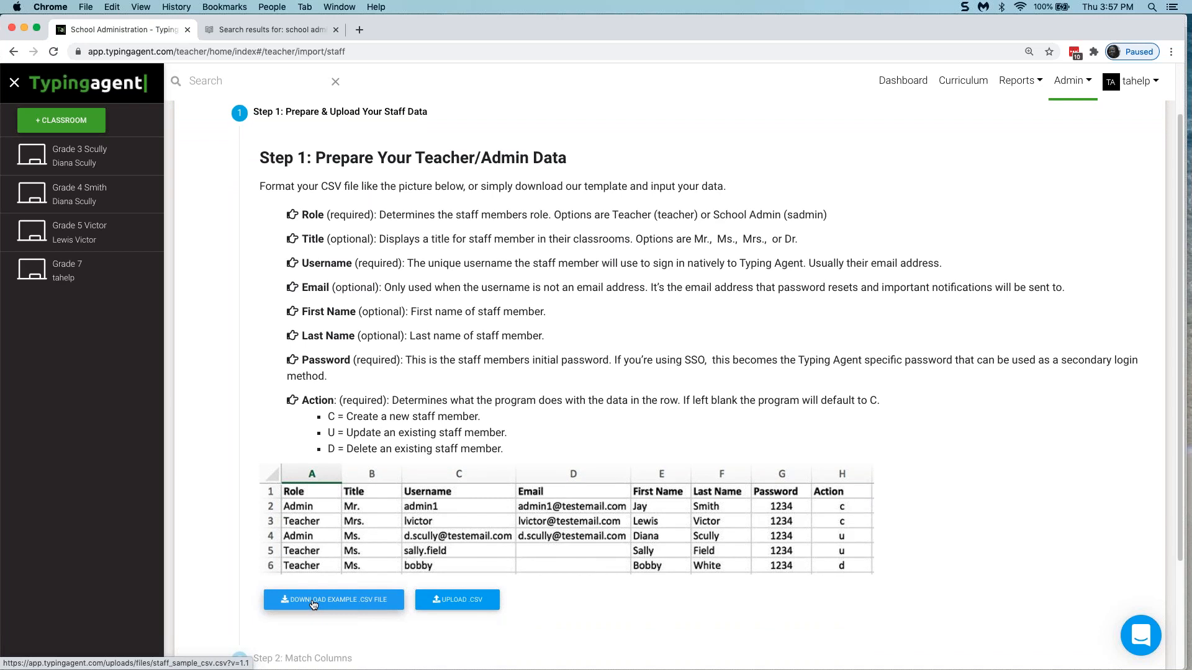
pyautogui.scroll(-3, 344, 214)
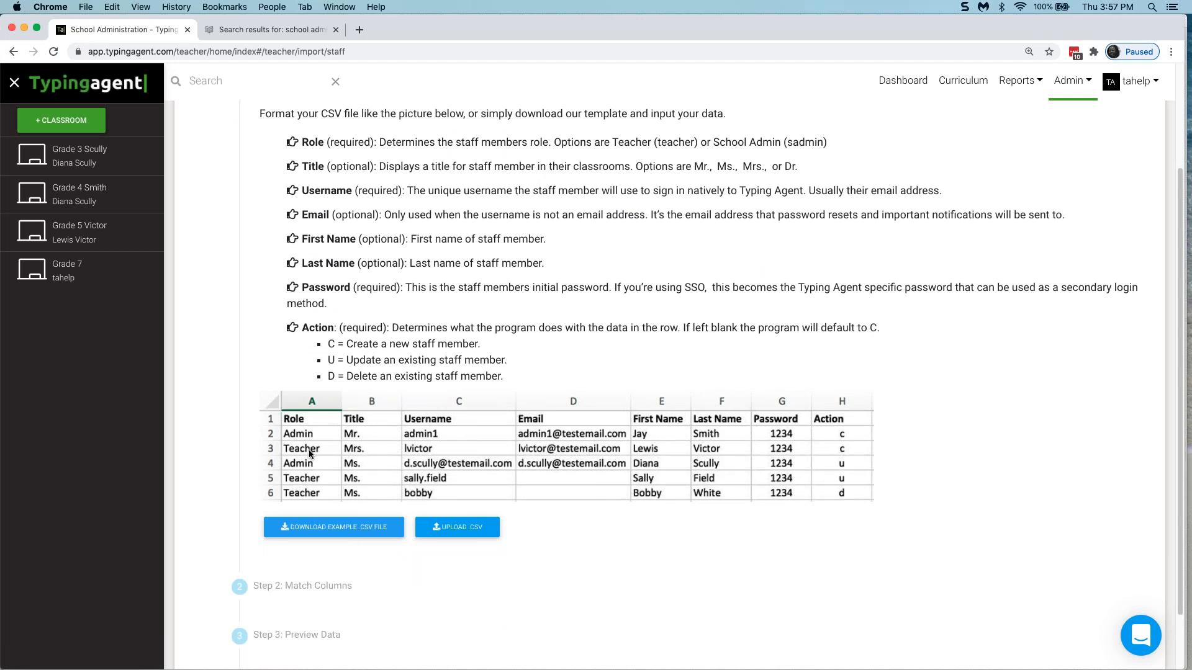
pyautogui.scroll(5, 397, 280)
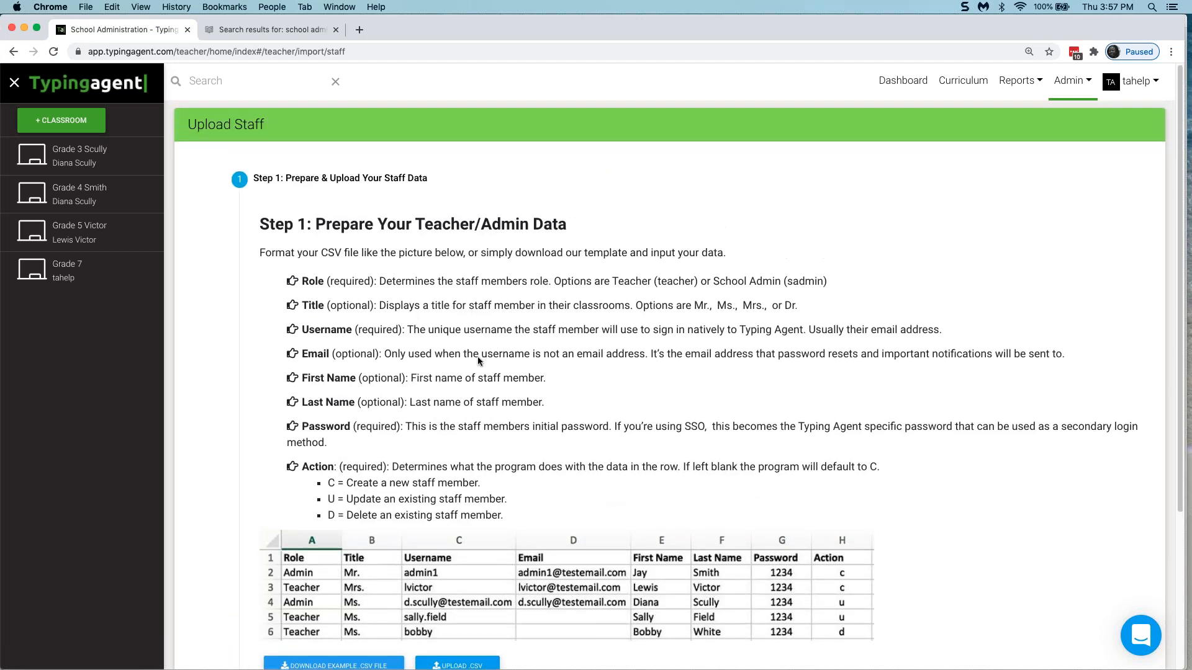
pyautogui.scroll(-5, 305, 397)
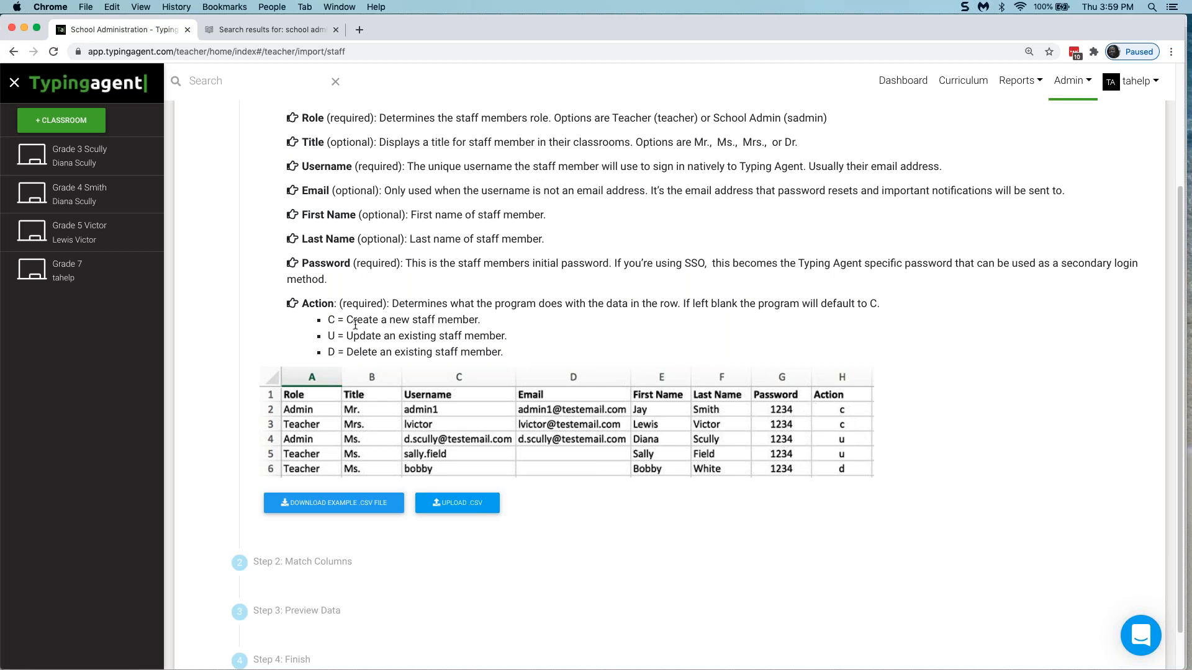
pyautogui.scroll(-1, 354, 323)
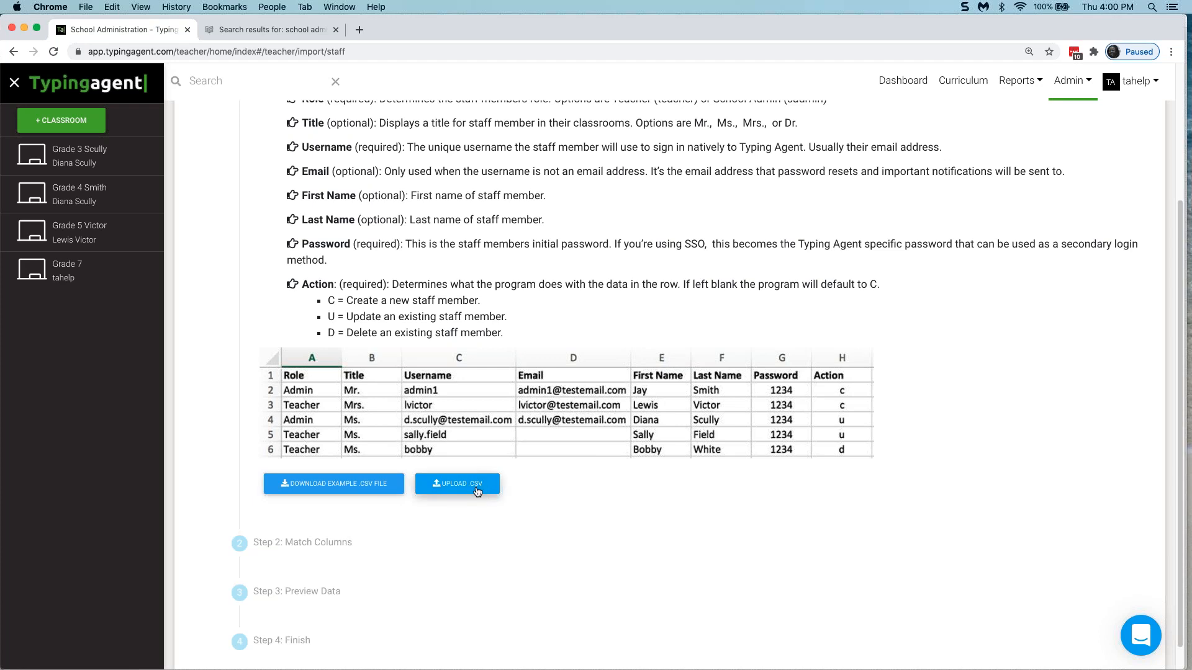
# Step: Review the whole Upload Staff procedure, from data preparation through Match Columns, Preview Data and Finish
pyautogui.scroll(3, 696, 508)
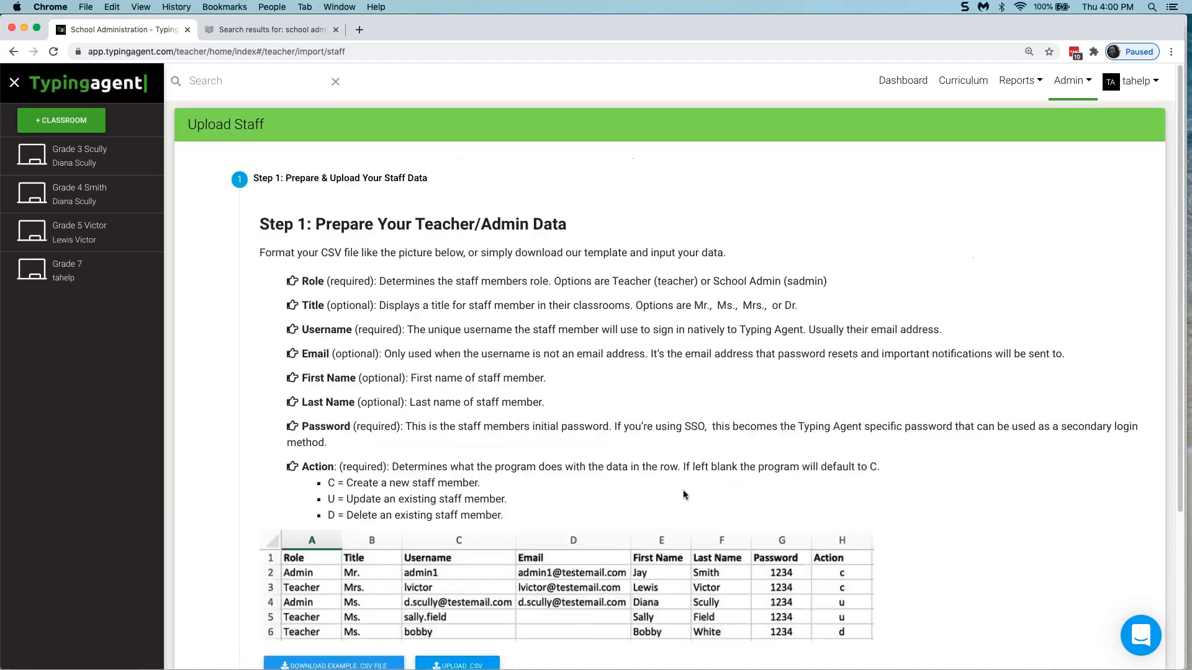
pyautogui.scroll(-2, 428, 449)
pyautogui.scroll(-1, 448, 445)
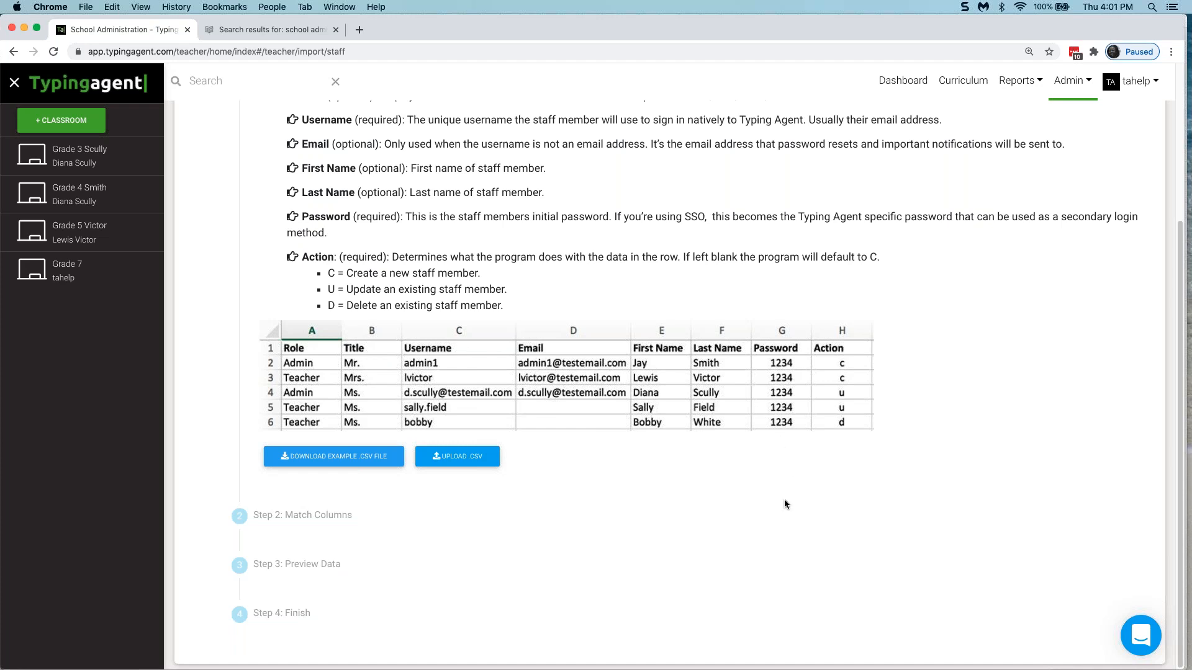
pyautogui.scroll(4, 772, 489)
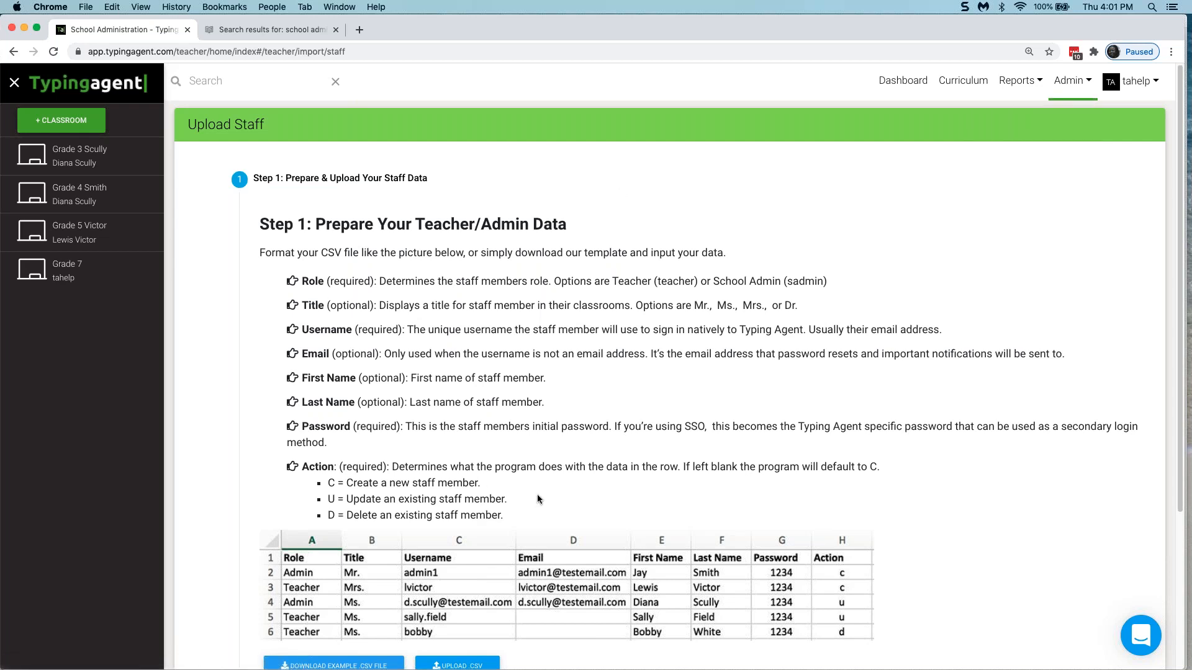
pyautogui.scroll(-4, 537, 494)
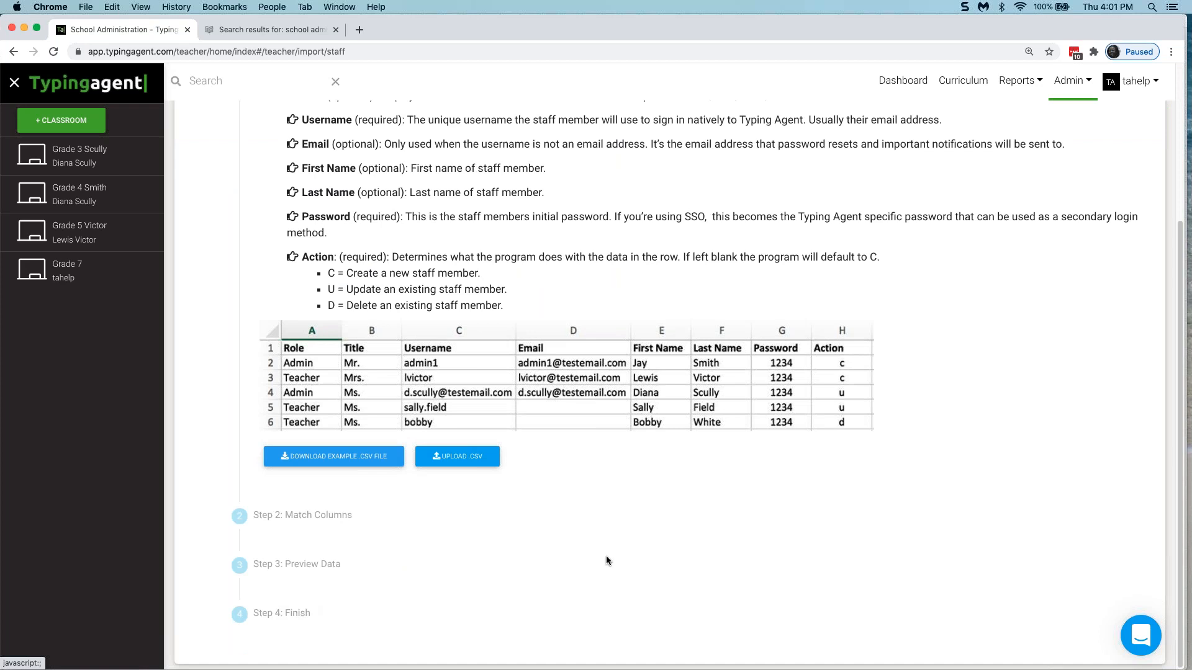
pyautogui.scroll(4, 775, 530)
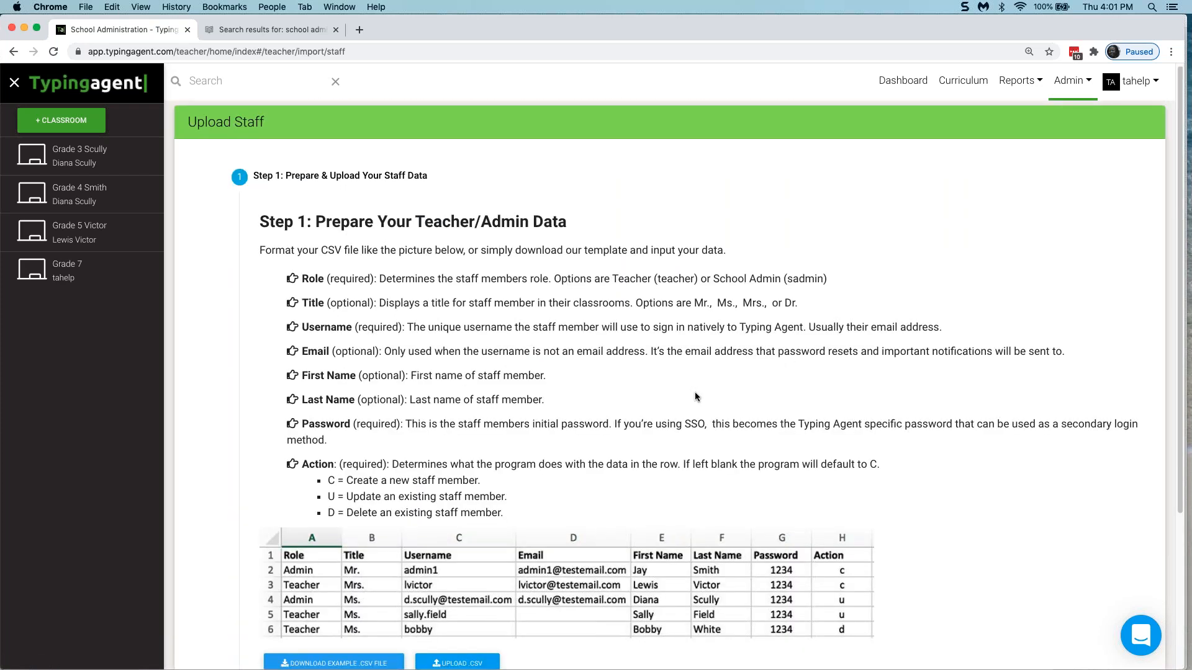
pyautogui.scroll(-4, 695, 392)
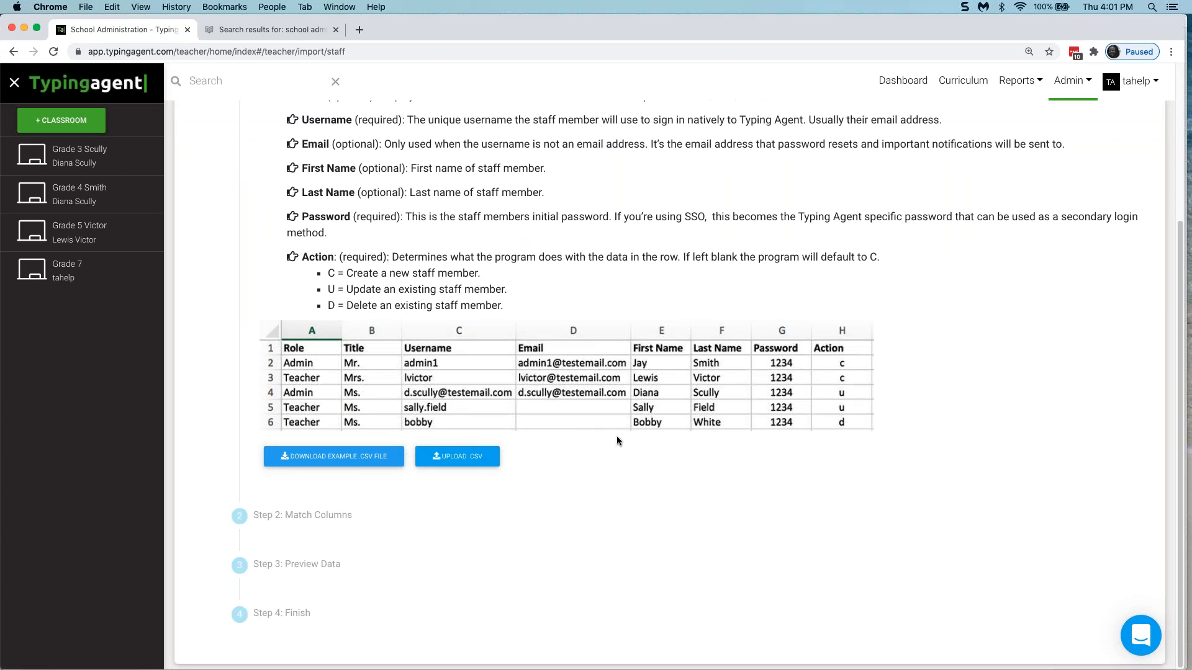
pyautogui.scroll(4, 658, 507)
# Step: Return to the Get Started as a School Admin page and examine the Upload Classes CSV instructions and upload stages
pyautogui.click(1069, 80)
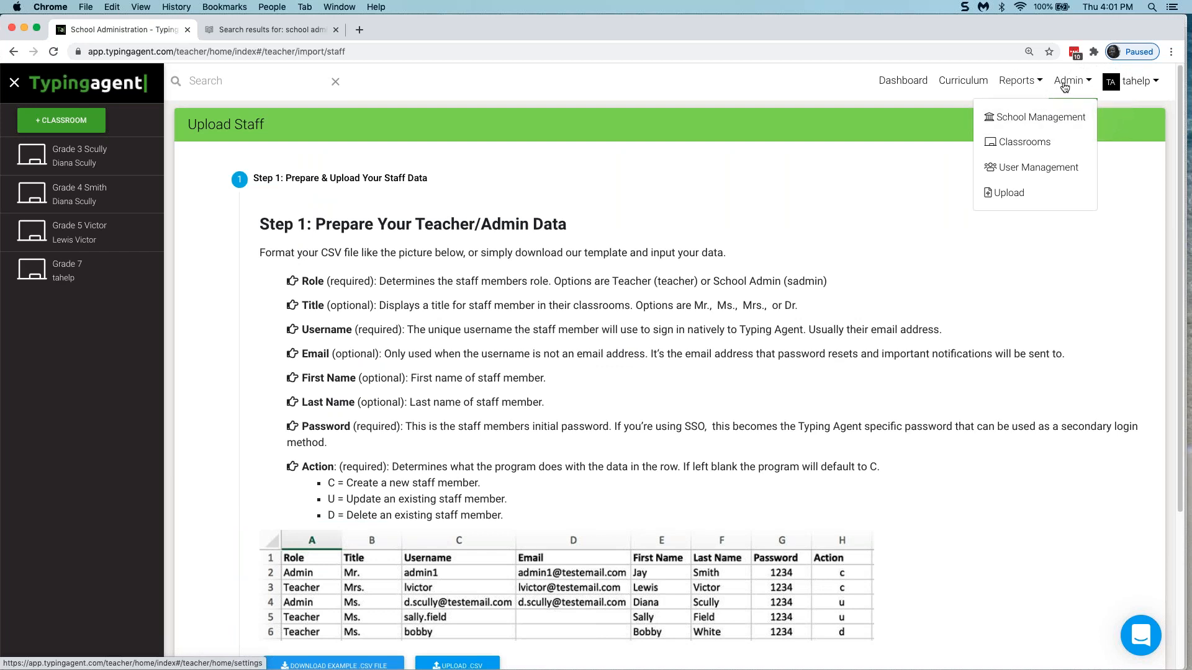
pyautogui.click(1011, 81)
pyautogui.click(1068, 80)
pyautogui.click(1049, 117)
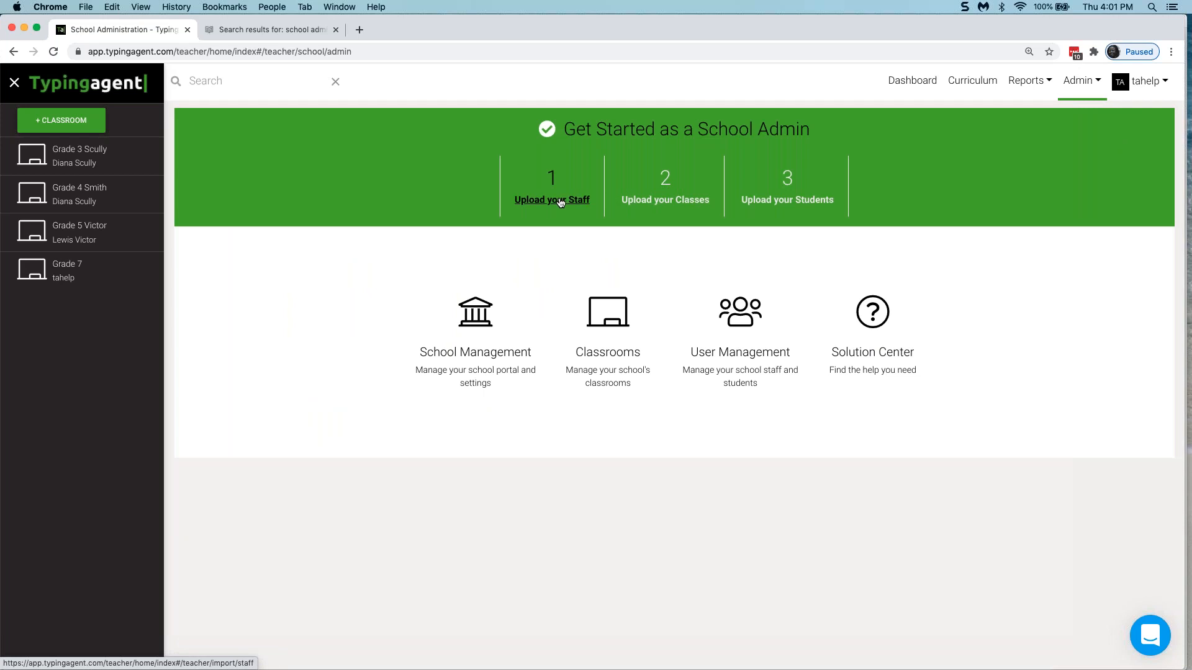
pyautogui.click(663, 205)
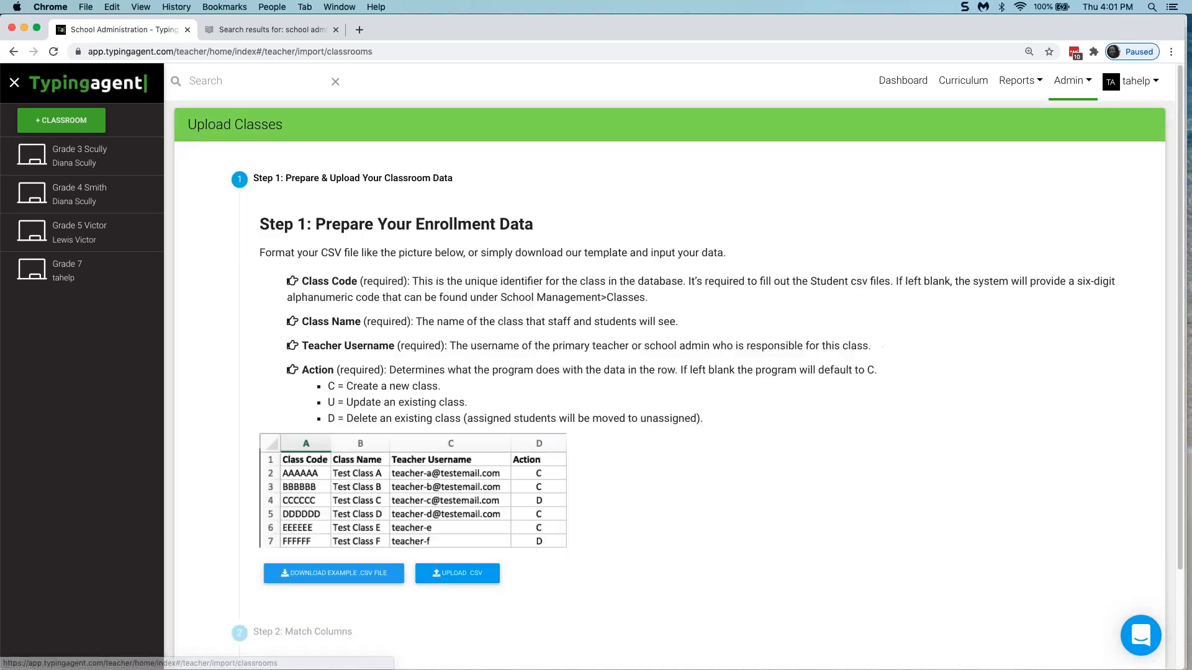
pyautogui.scroll(-2, 665, 285)
pyautogui.scroll(-2, 663, 292)
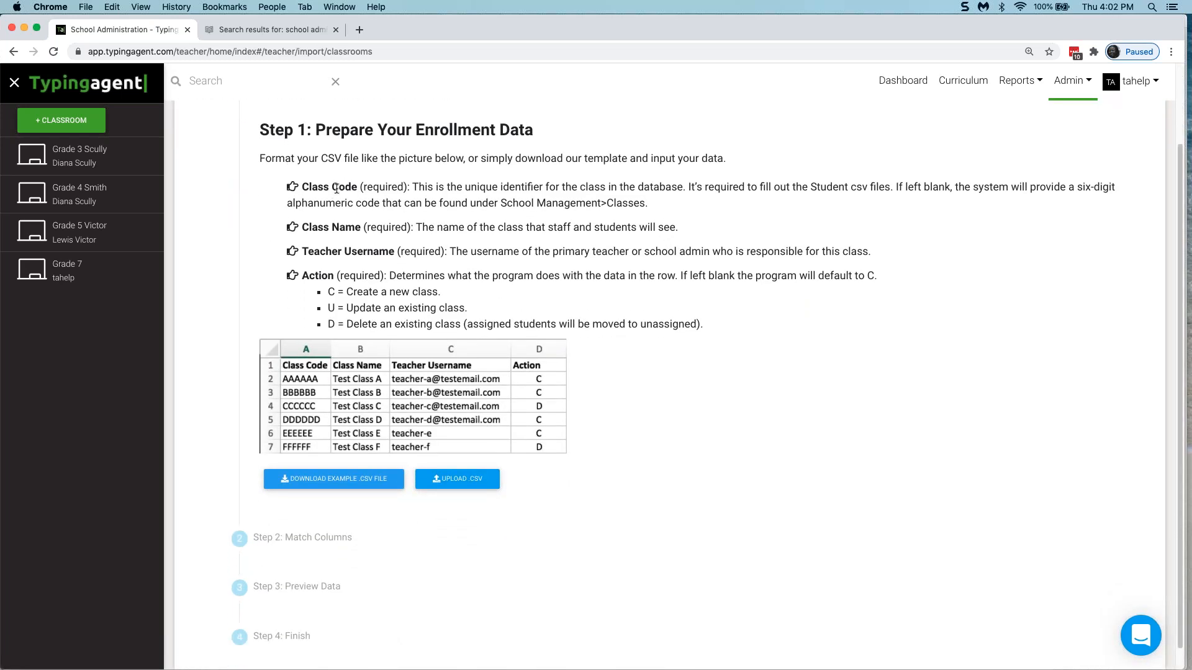
pyautogui.scroll(-1, 347, 198)
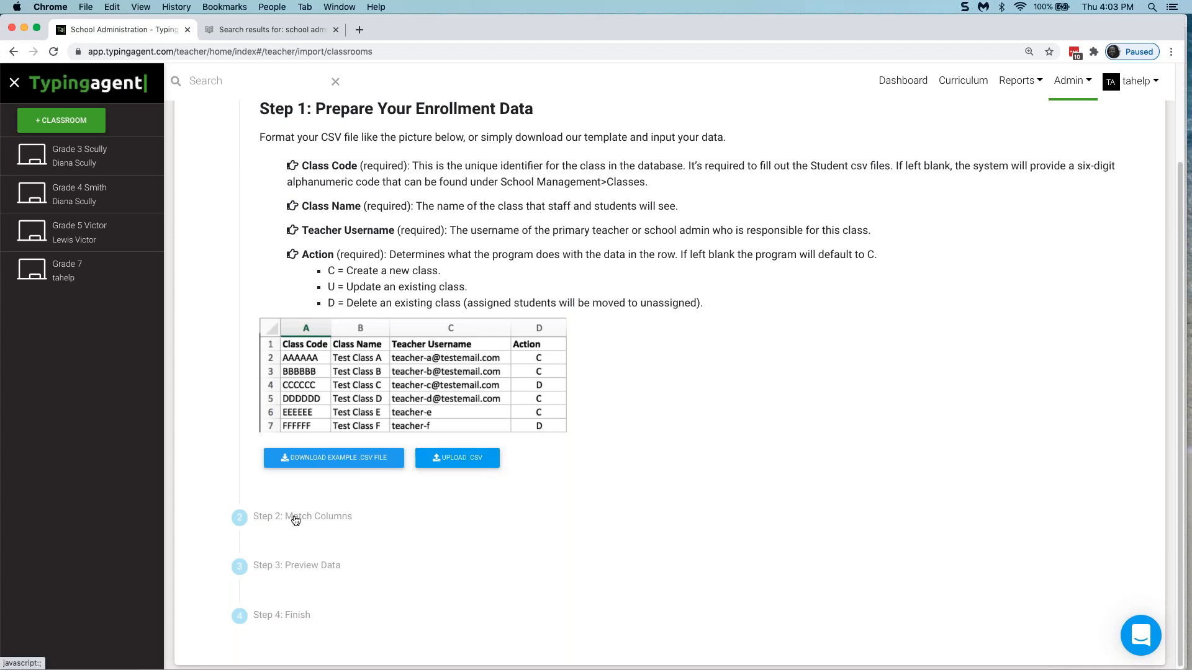
pyautogui.scroll(-1, 320, 527)
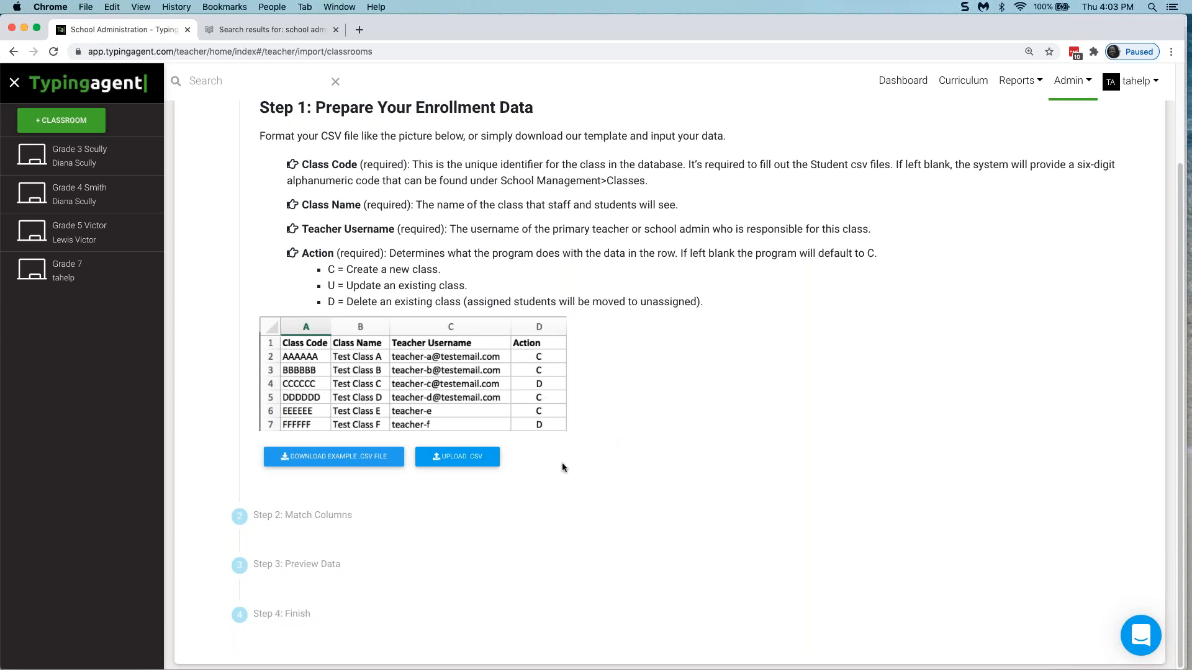
pyautogui.scroll(3, 562, 466)
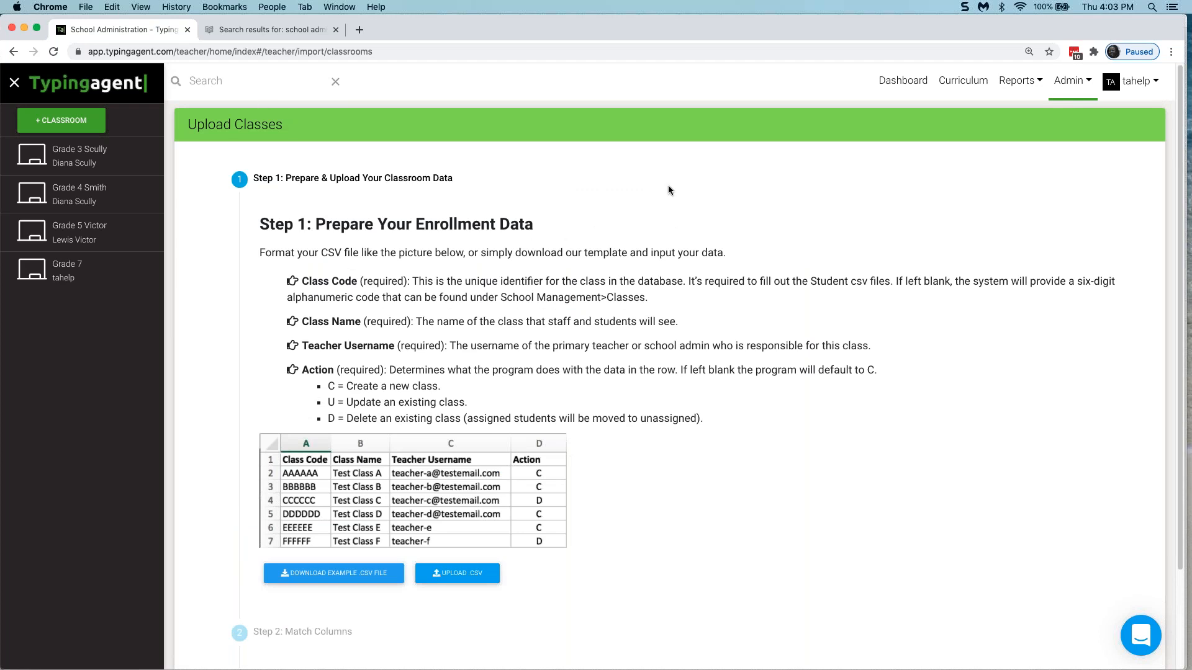
# Step: Open Upload your Students from the Get Started page and examine the CSV column requirements, action codes and sample table
pyautogui.click(1064, 92)
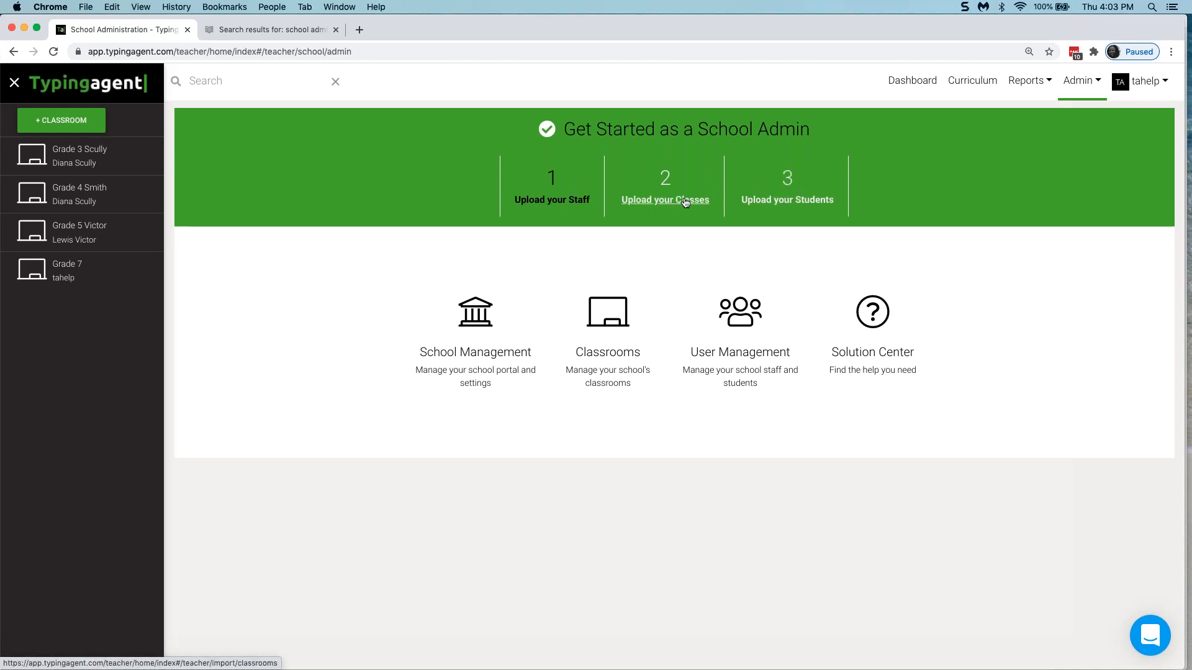
pyautogui.click(791, 206)
pyautogui.scroll(-2, 676, 291)
pyautogui.scroll(2, 476, 247)
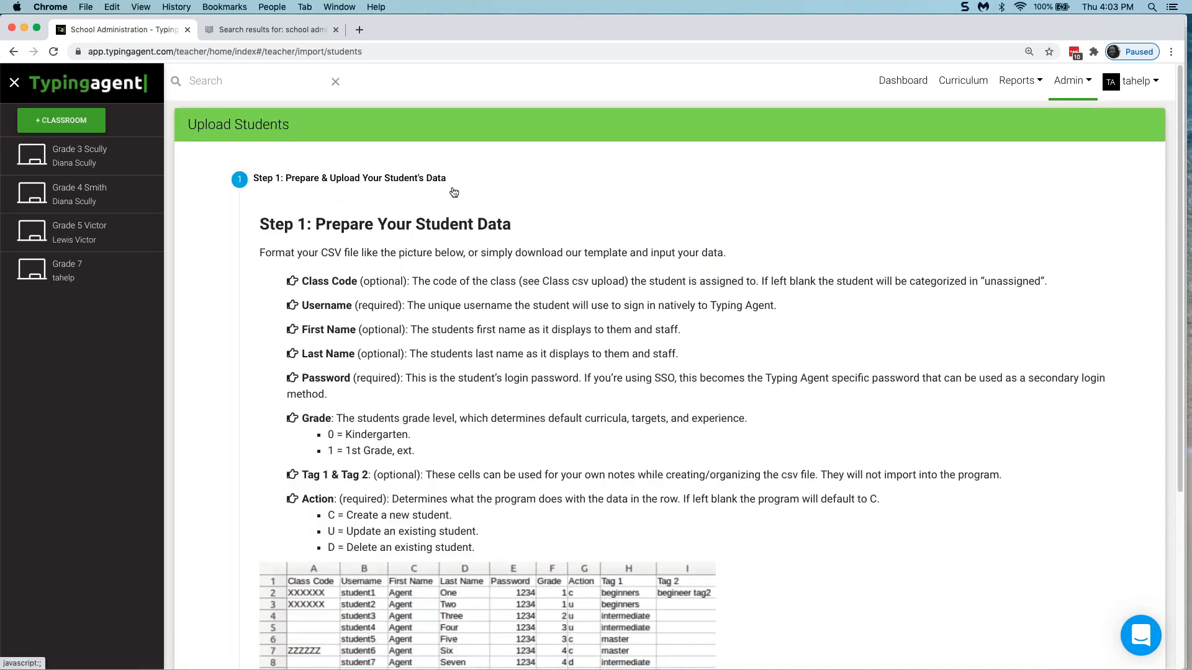
pyautogui.scroll(-2, 642, 290)
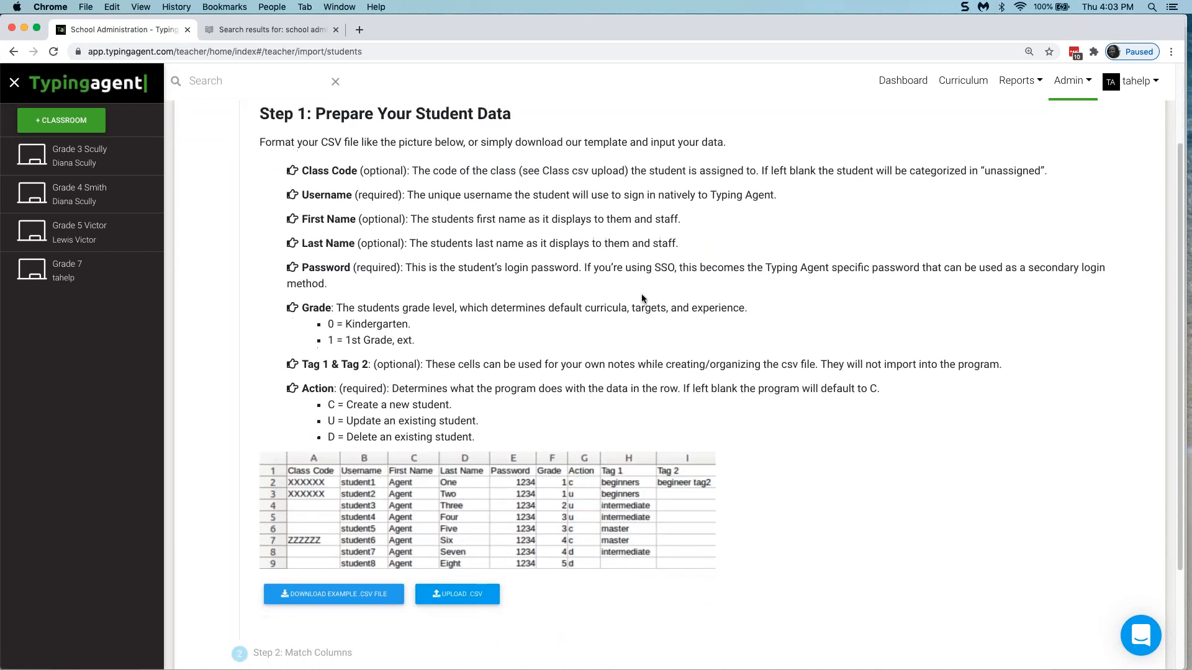
pyautogui.scroll(-1, 621, 287)
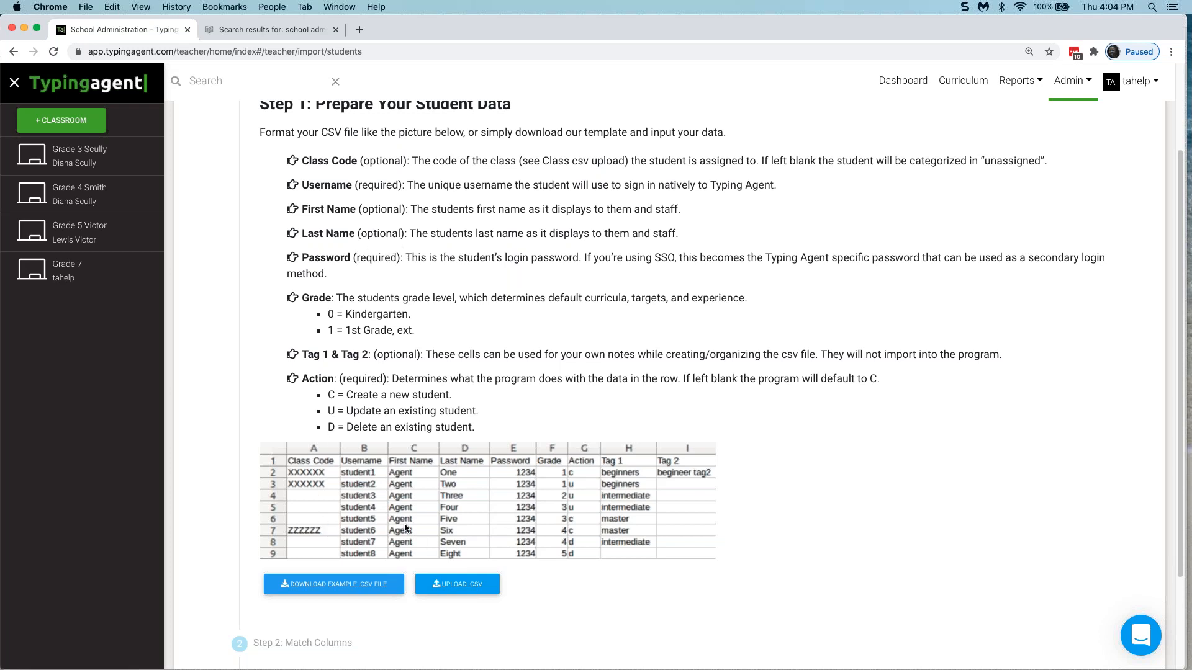
pyautogui.scroll(-1, 327, 504)
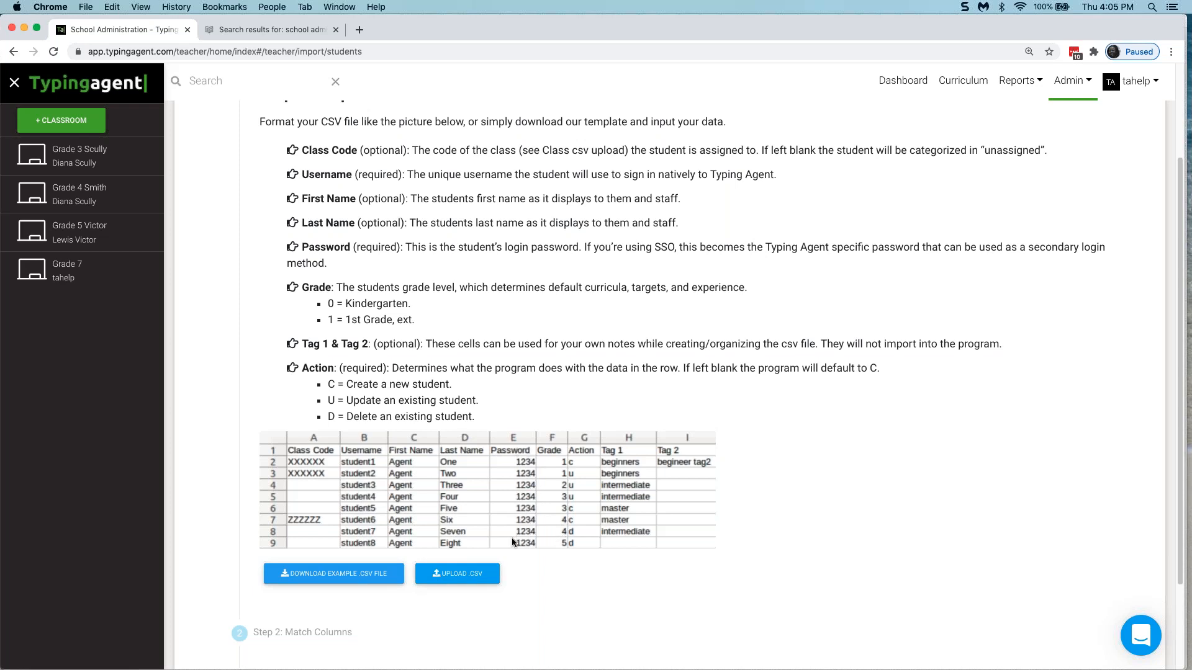
pyautogui.scroll(-1, 559, 456)
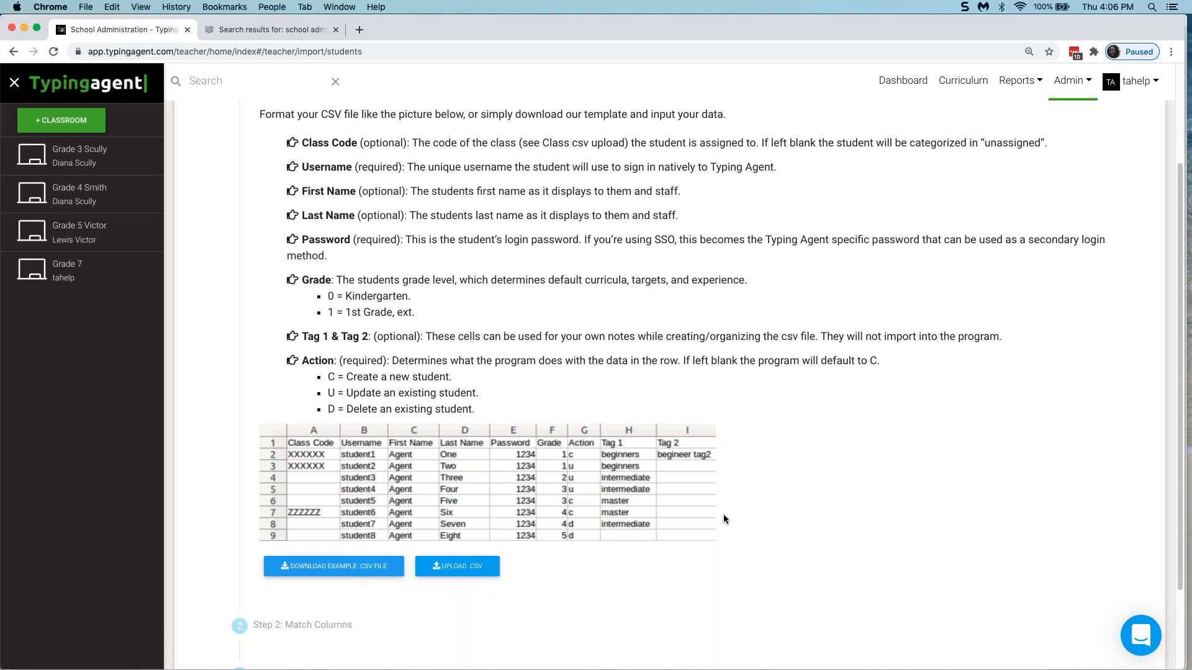
pyautogui.scroll(-4, 731, 519)
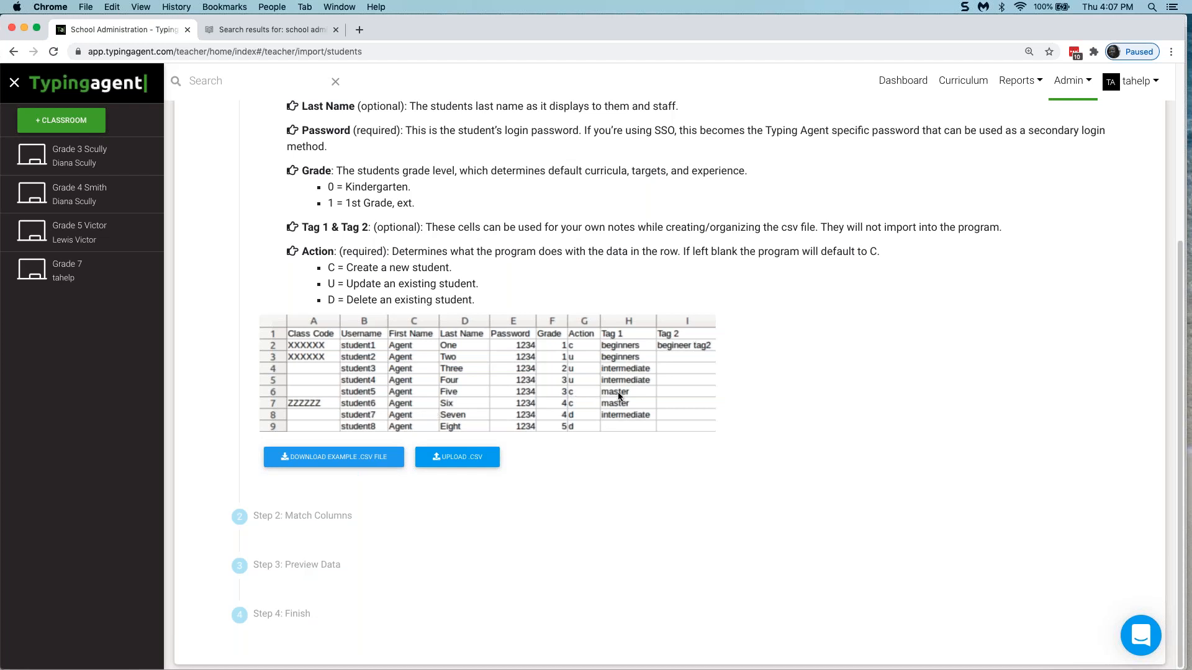
# Step: Review the whole Upload Students procedure through Match Columns, Preview Data and Finish, and return to the Get Started as a School Admin page
pyautogui.scroll(5, 616, 393)
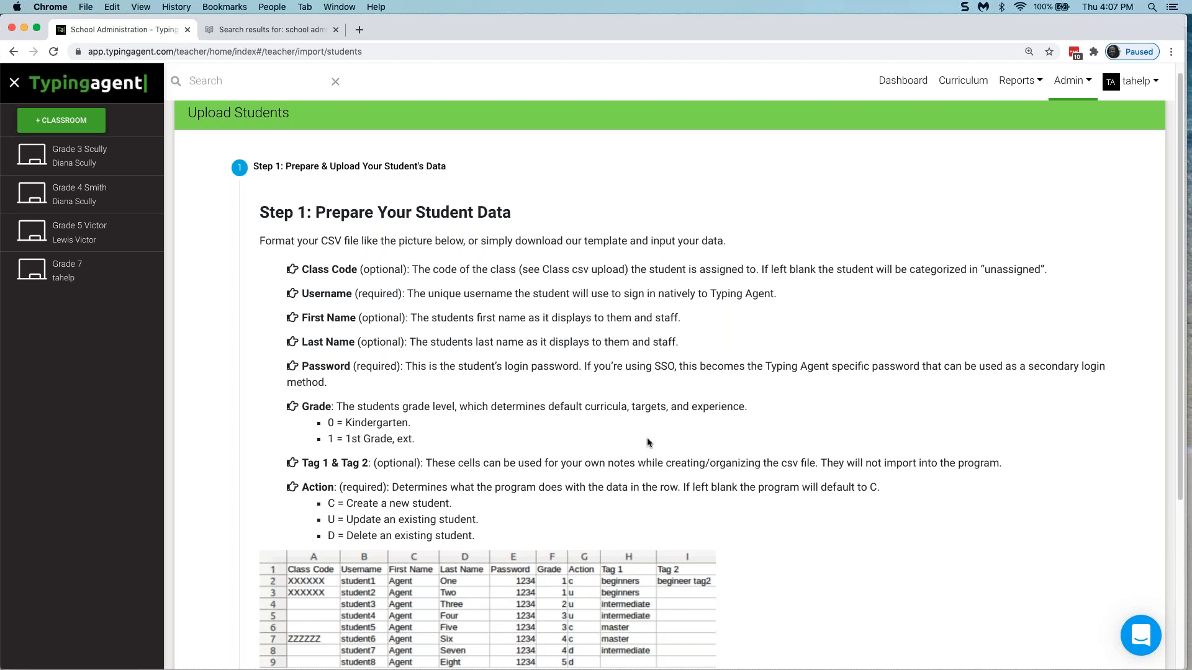
pyautogui.scroll(-3, 646, 438)
pyautogui.scroll(3, 507, 422)
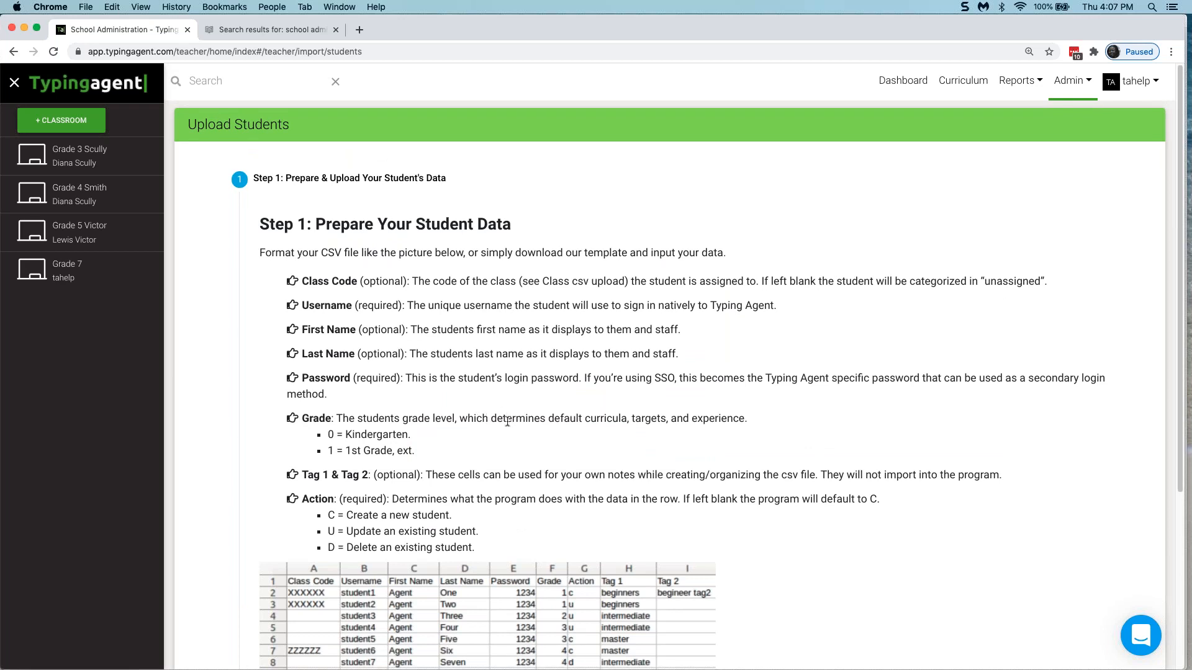
pyautogui.scroll(-5, 548, 444)
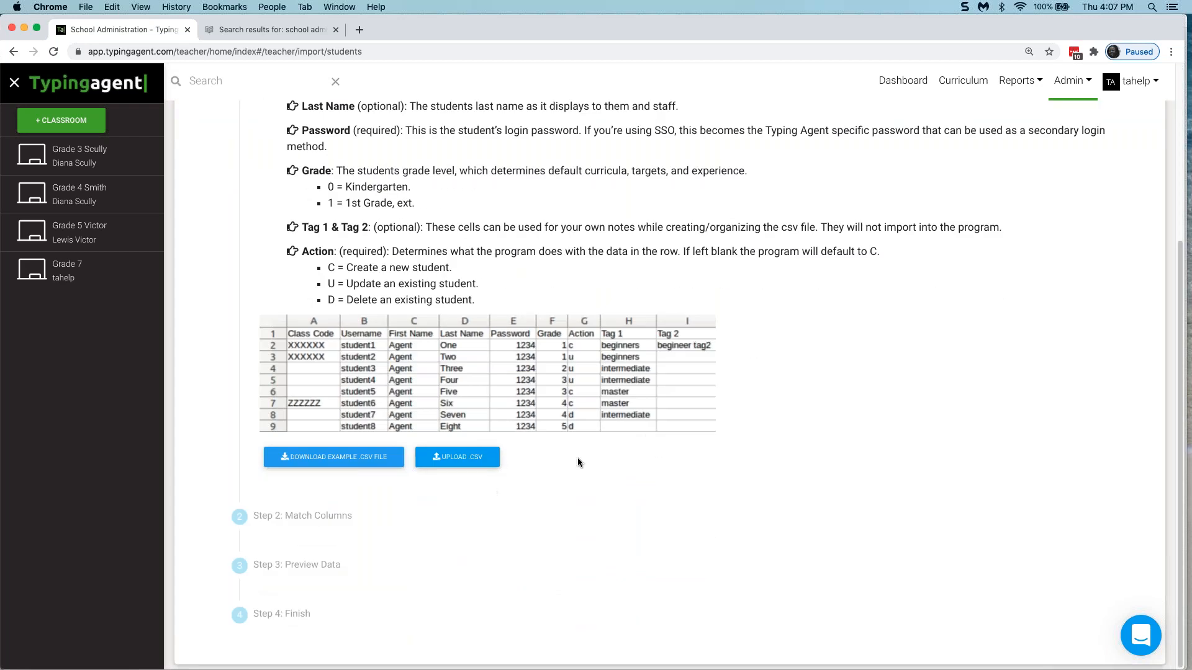
pyautogui.scroll(5, 577, 457)
pyautogui.click(1070, 81)
pyautogui.click(1069, 82)
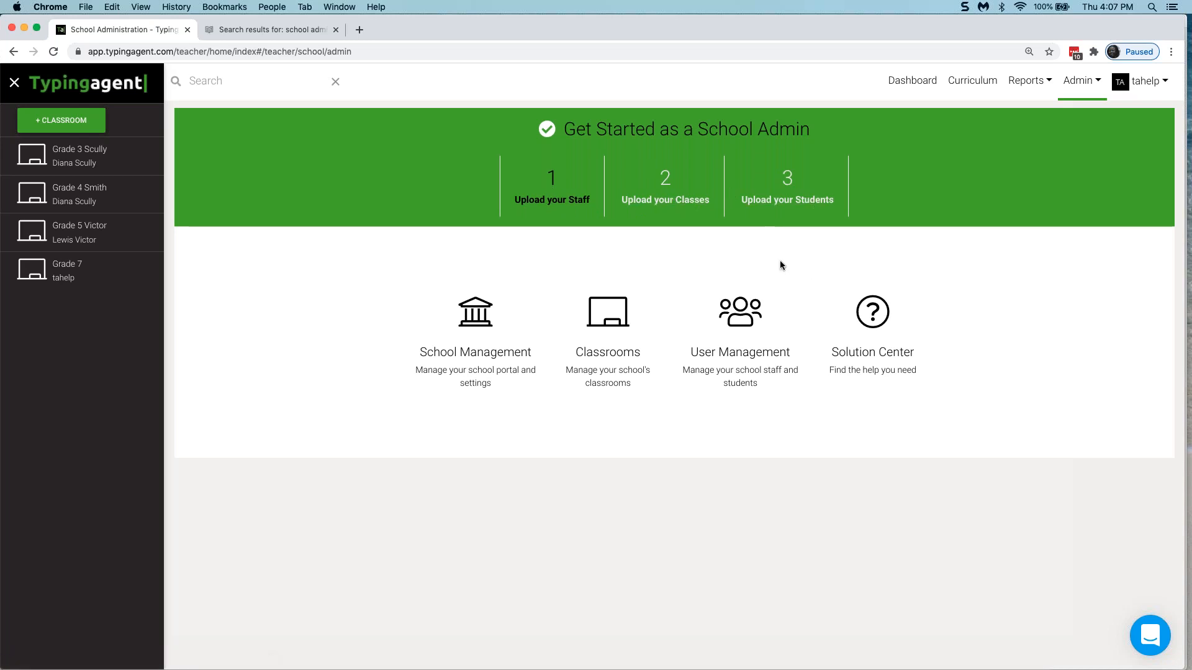
# Step: Revisit the Upload Staff instructions and upload stages, and go back to the school administration page
pyautogui.click(551, 200)
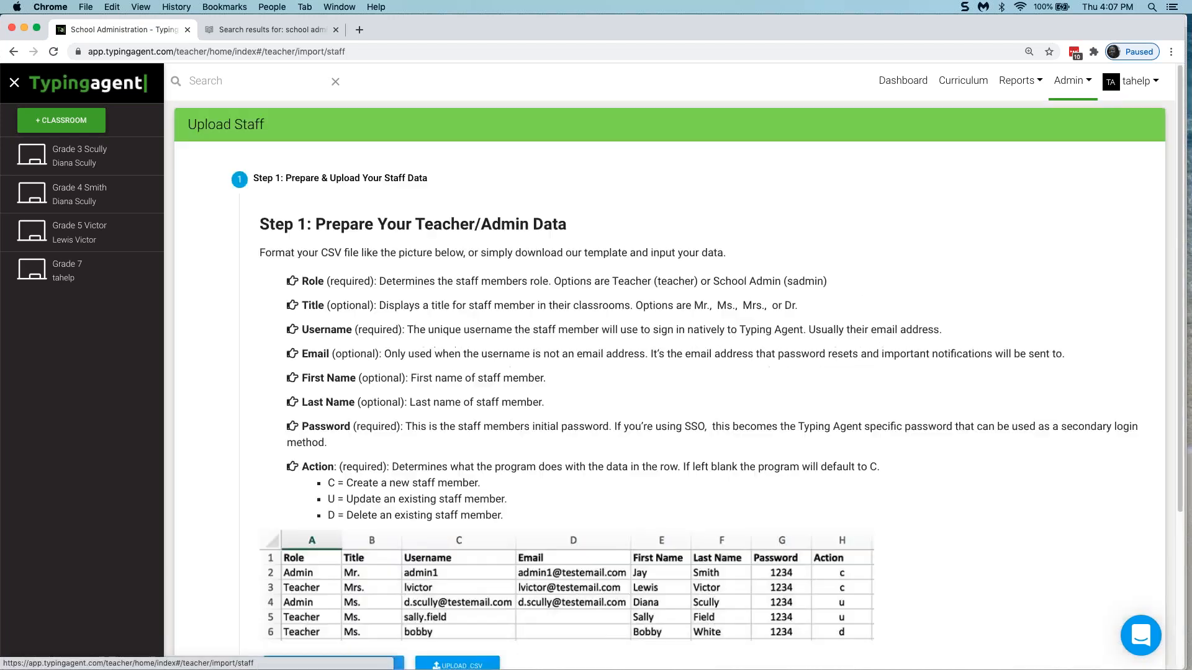
pyautogui.scroll(-5, 316, 391)
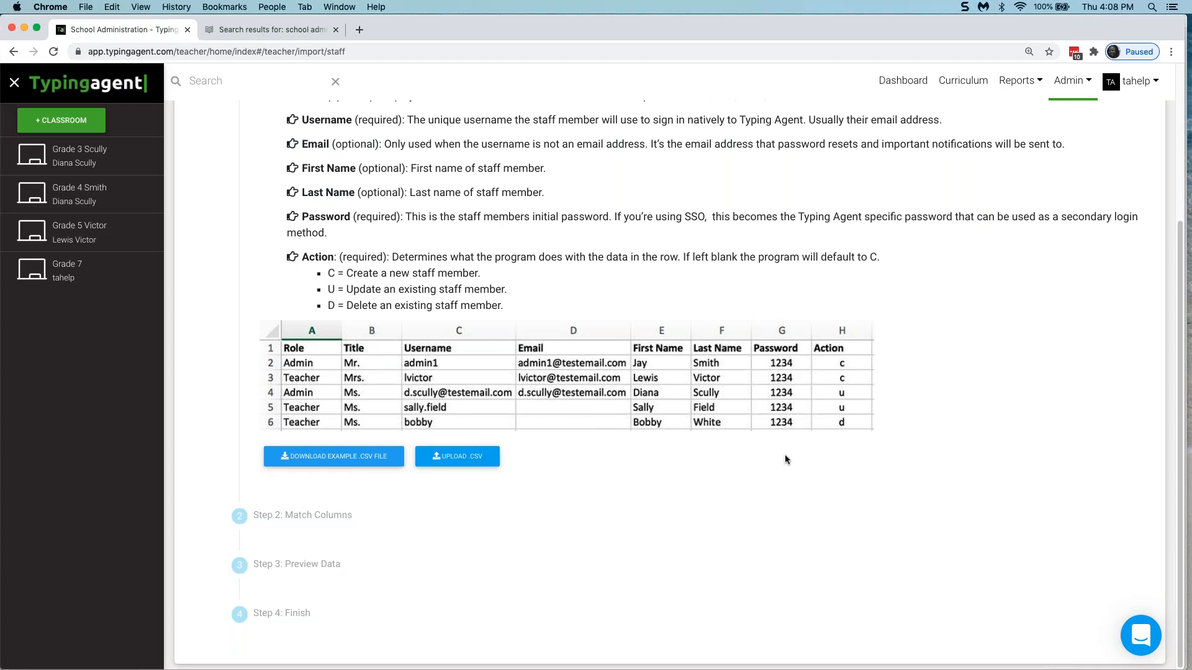
pyautogui.scroll(4, 785, 458)
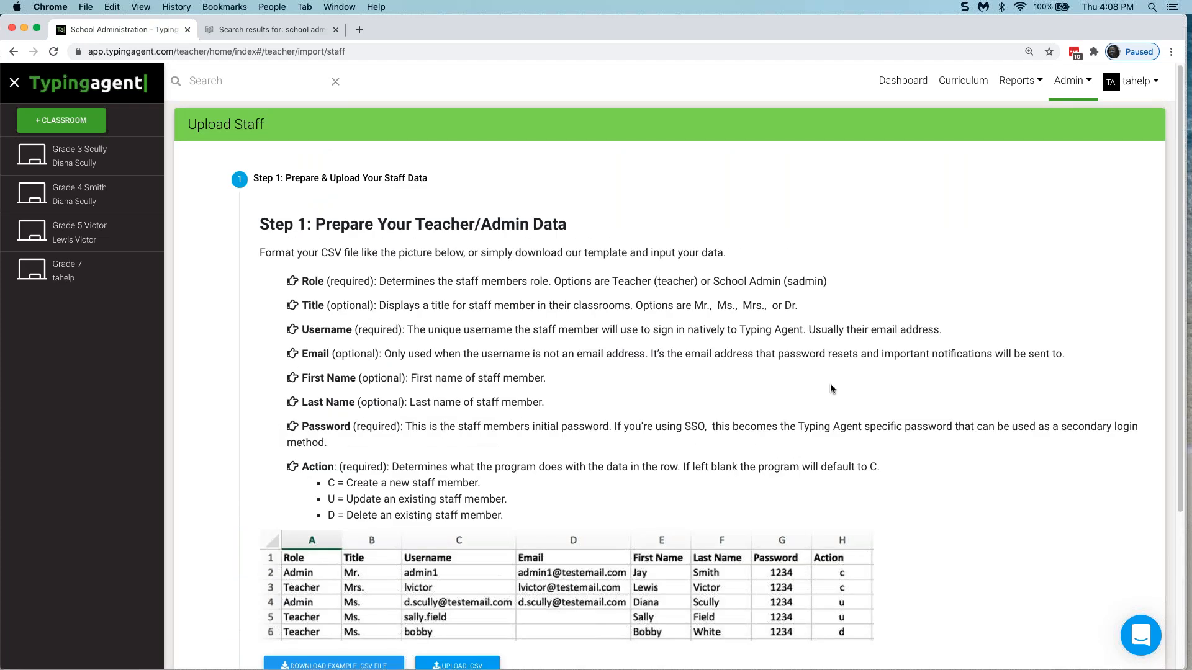
pyautogui.click(1074, 88)
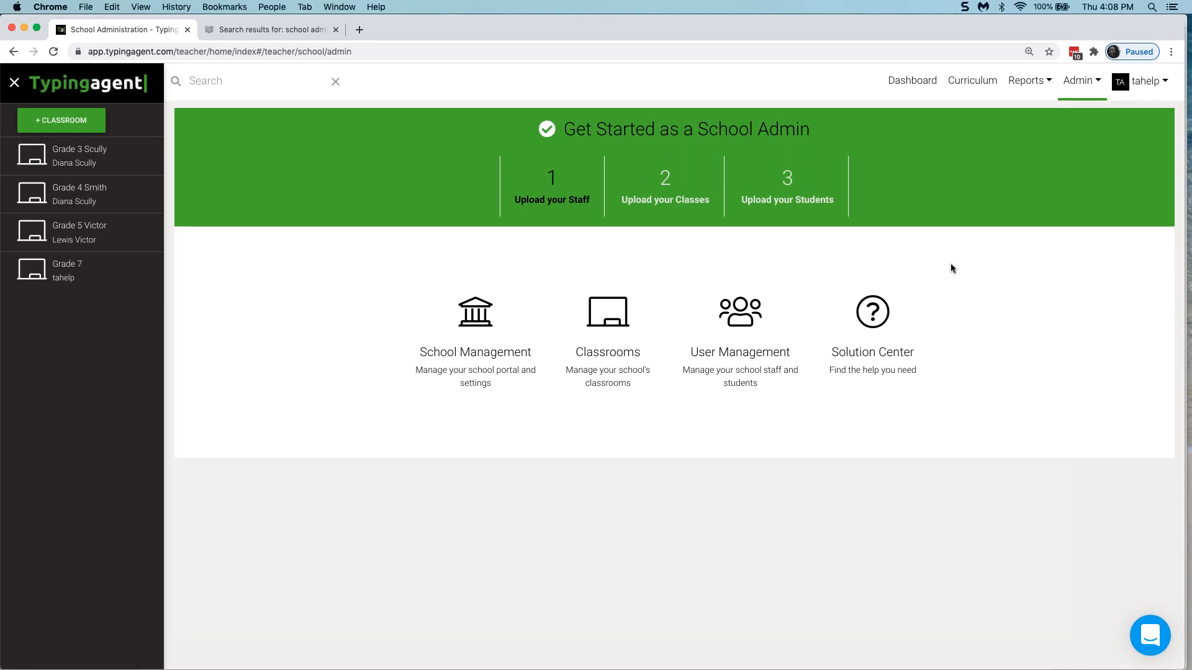
# Step: Open School Management and look through the time zone choices in Time Settings, leaving the selection as it is
pyautogui.click(479, 321)
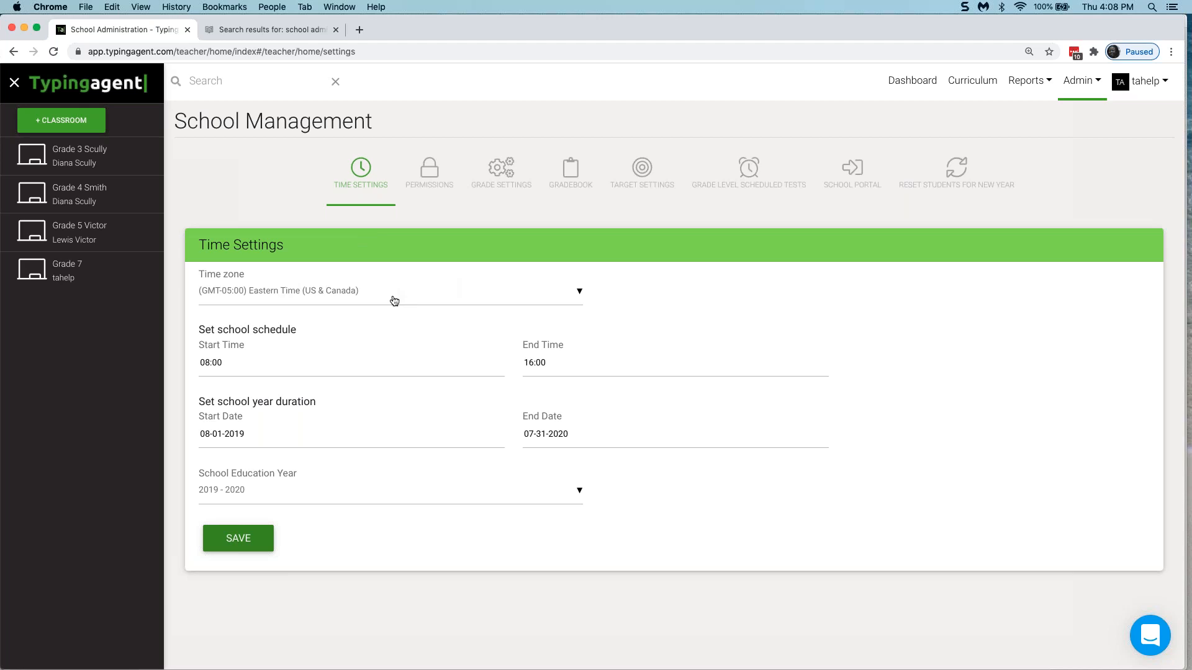
pyautogui.click(527, 296)
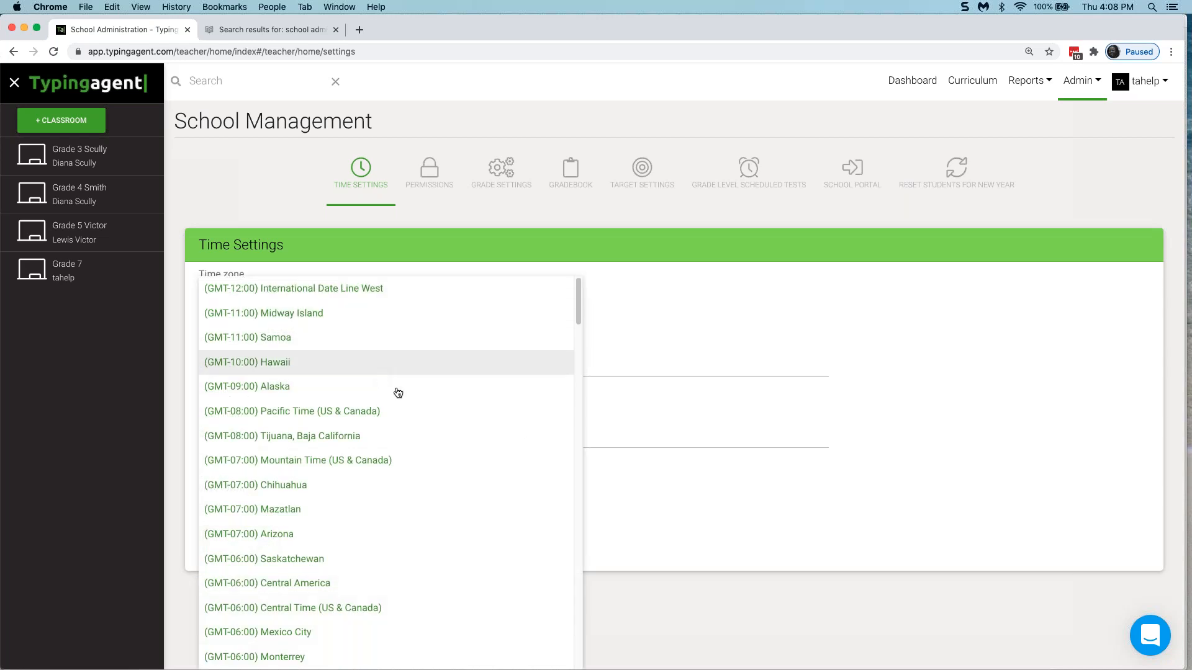
pyautogui.scroll(-5, 412, 433)
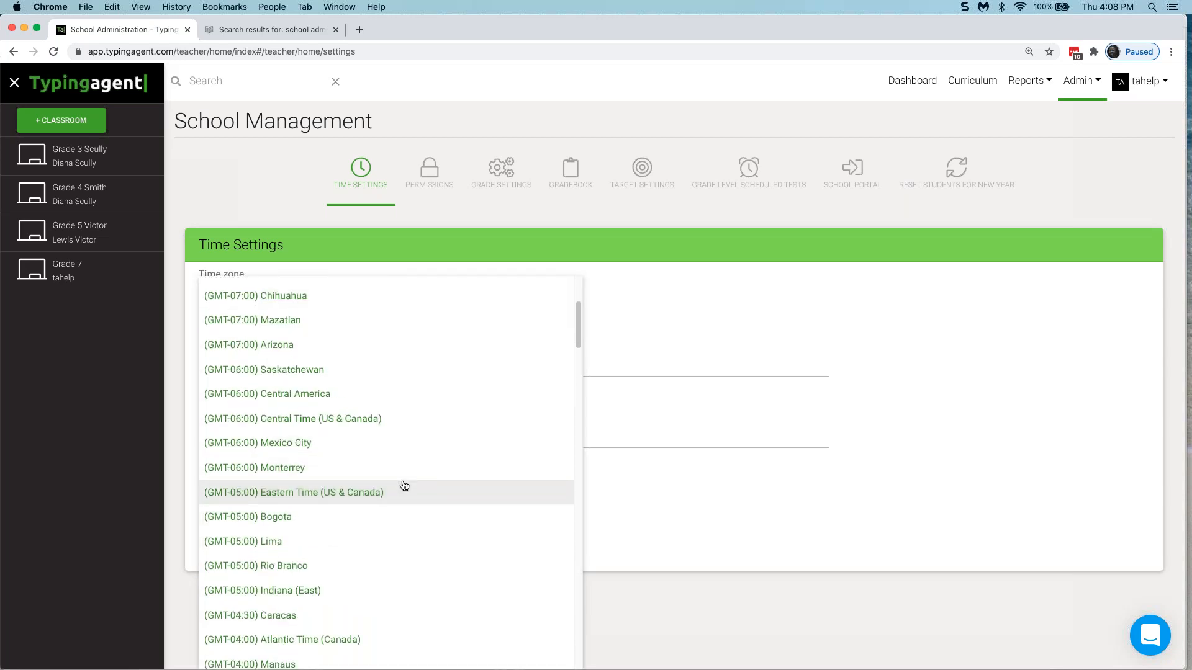
pyautogui.scroll(-3, 347, 509)
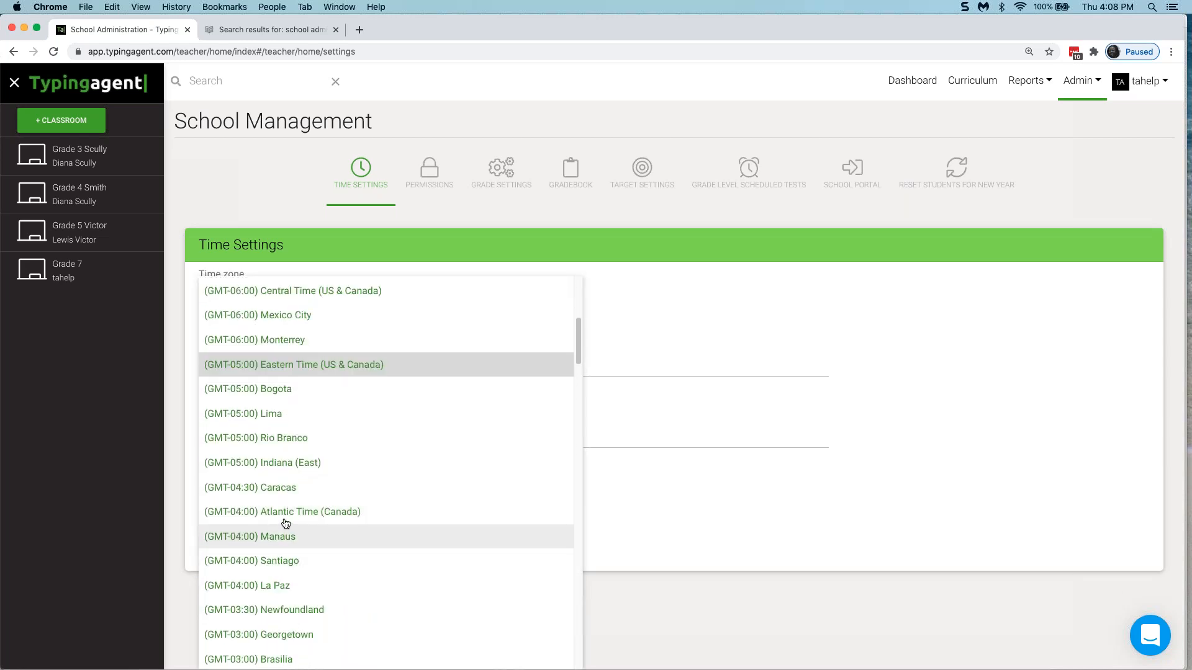
pyautogui.scroll(3, 296, 515)
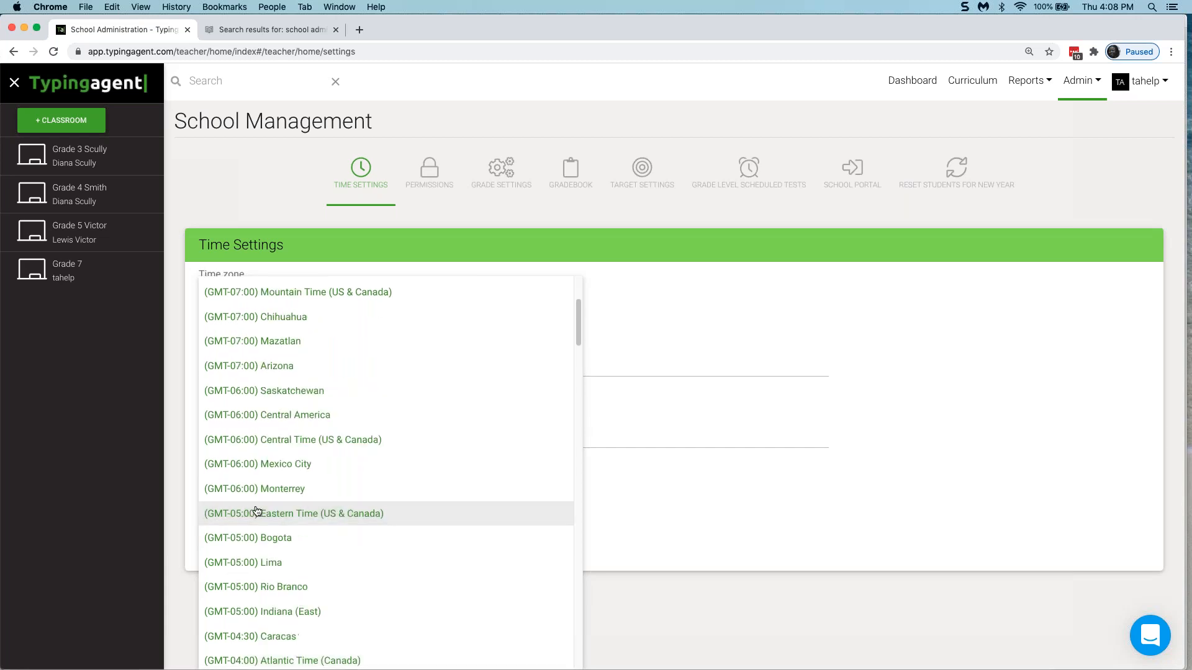
pyautogui.scroll(3, 306, 441)
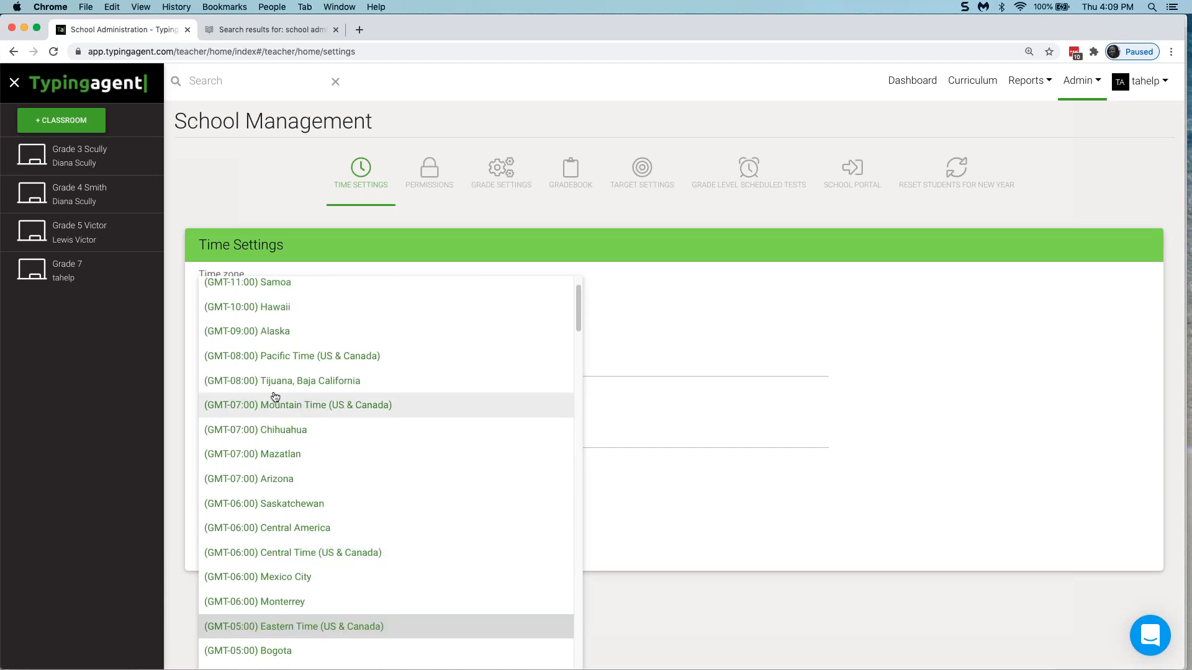
pyautogui.scroll(1, 277, 362)
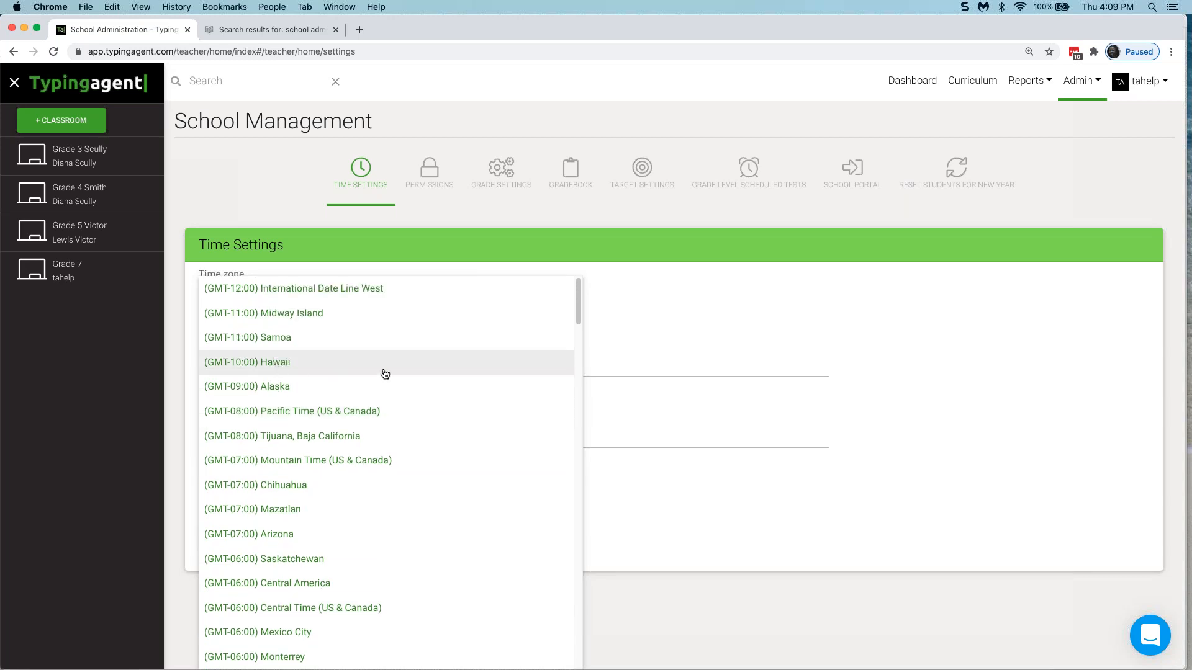
pyautogui.click(514, 232)
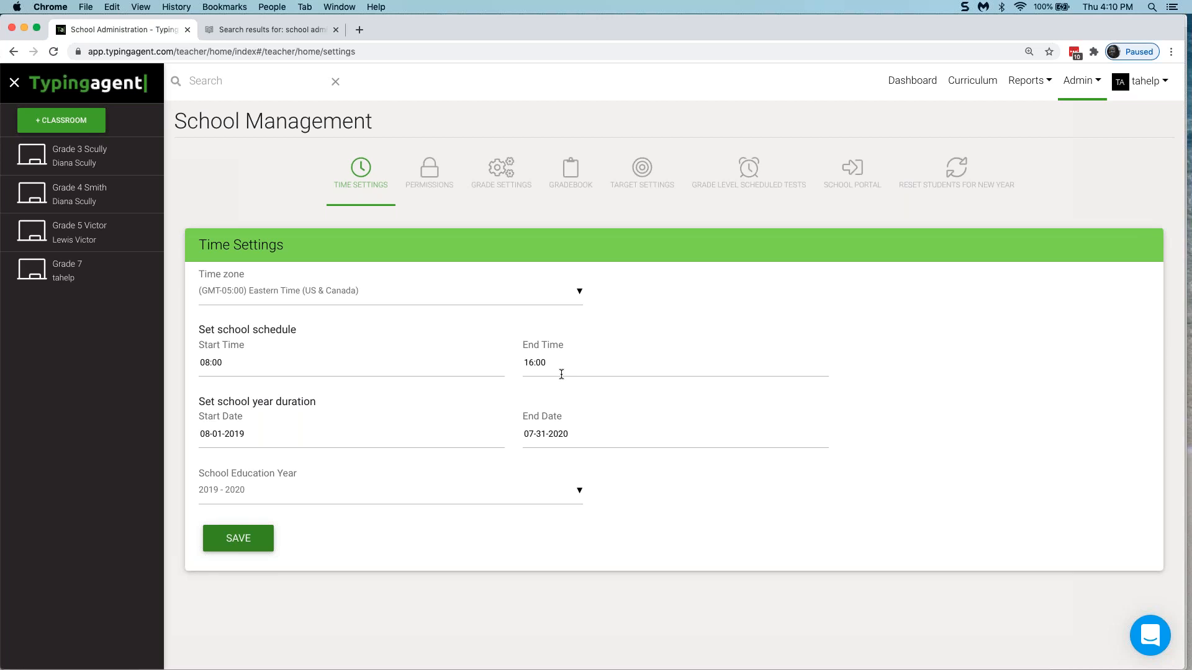
# Step: Examine the year and month choices in the calendar for the school year's Start Date, and close it
pyautogui.click(256, 433)
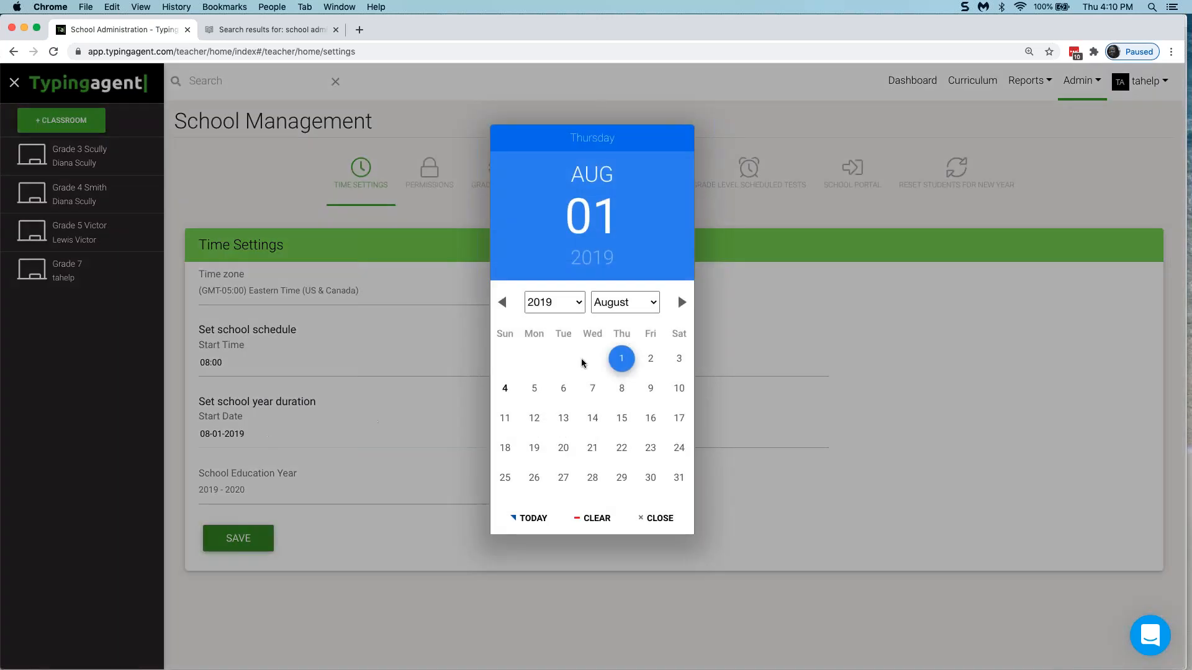
pyautogui.click(578, 307)
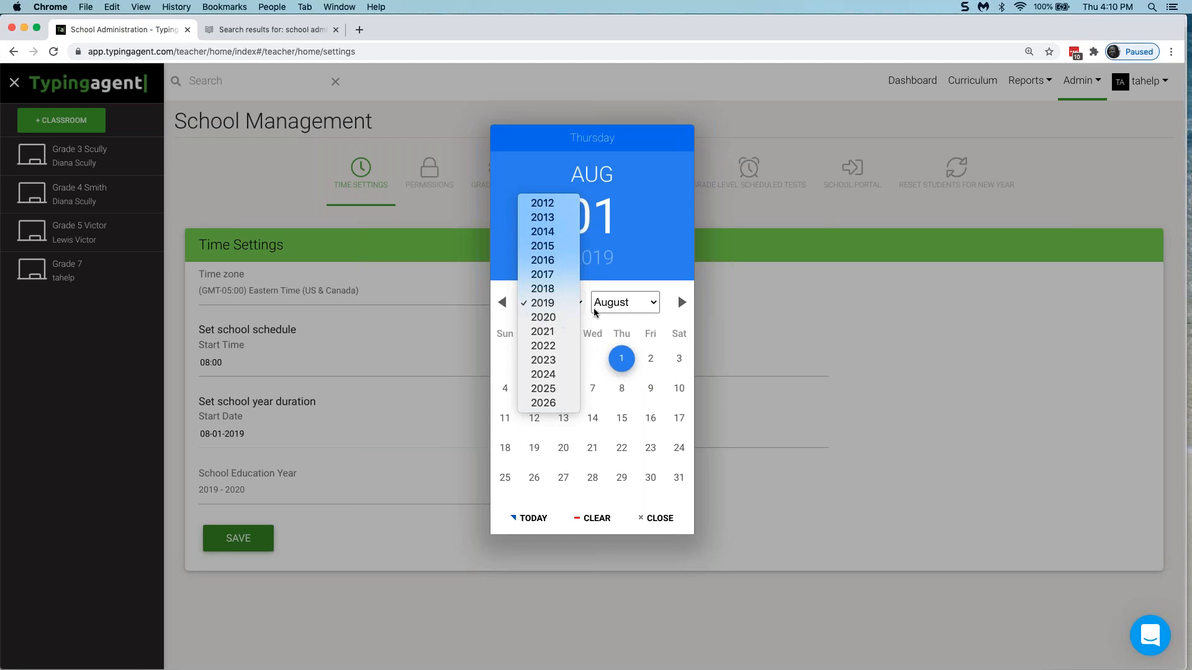
pyautogui.click(653, 307)
pyautogui.click(653, 306)
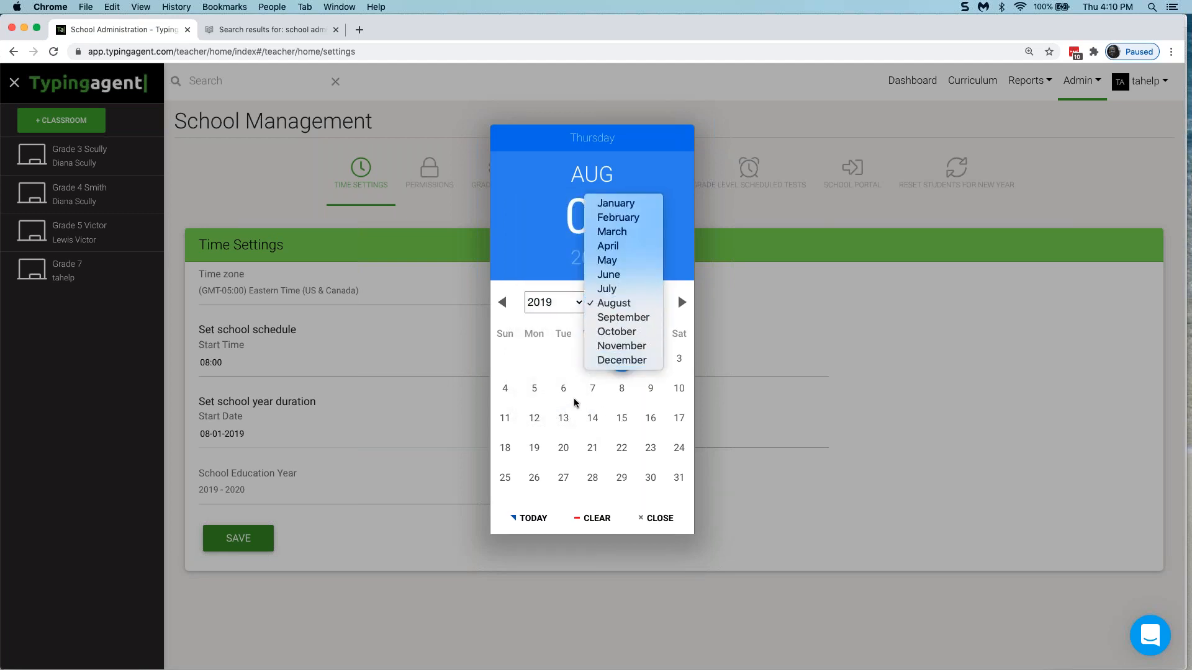
pyautogui.click(363, 423)
pyautogui.click(355, 437)
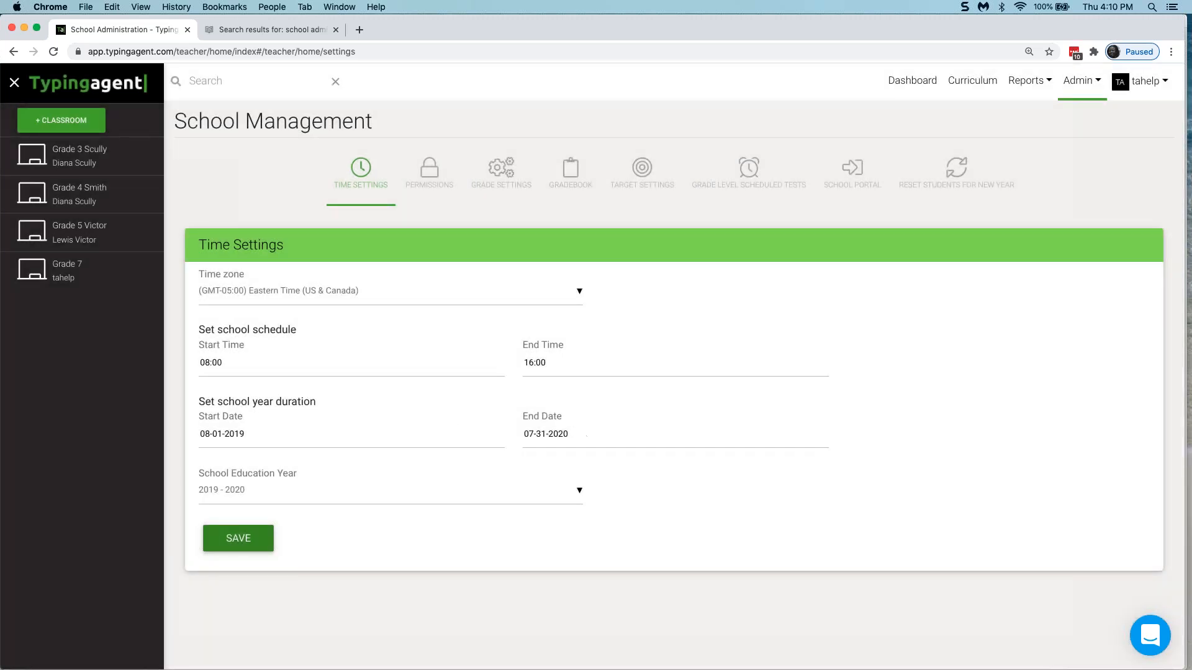
# Step: Try the year 2021 in the school year's End Date calendar and look over the School Education Year choices
pyautogui.click(581, 432)
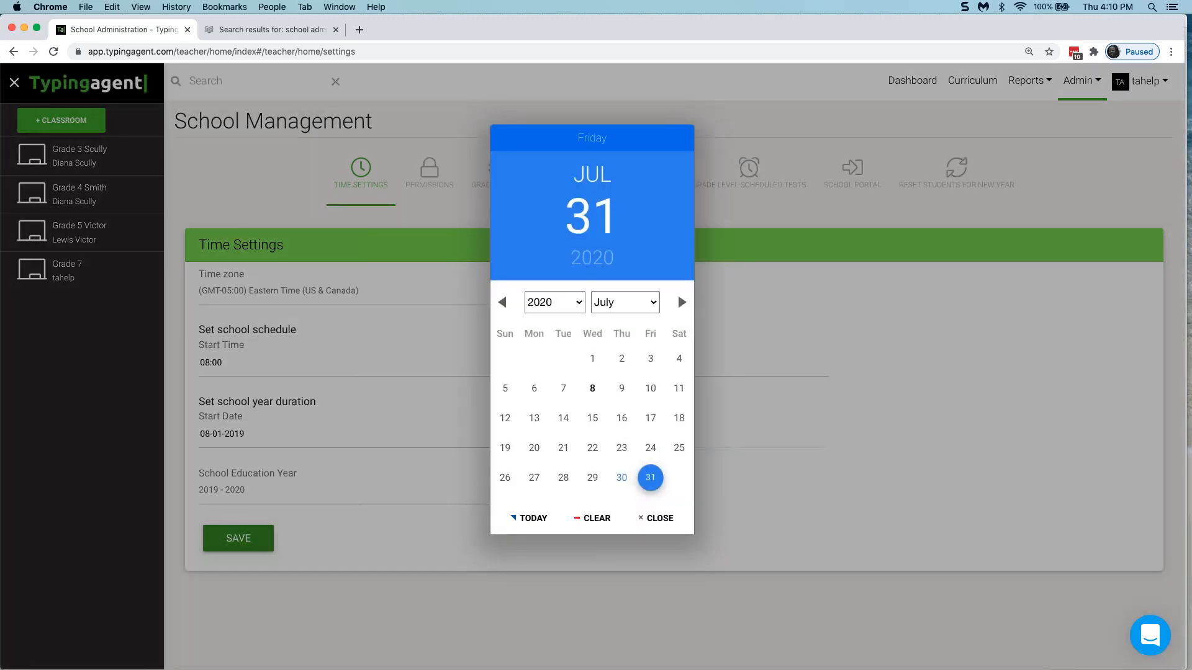
pyautogui.click(577, 306)
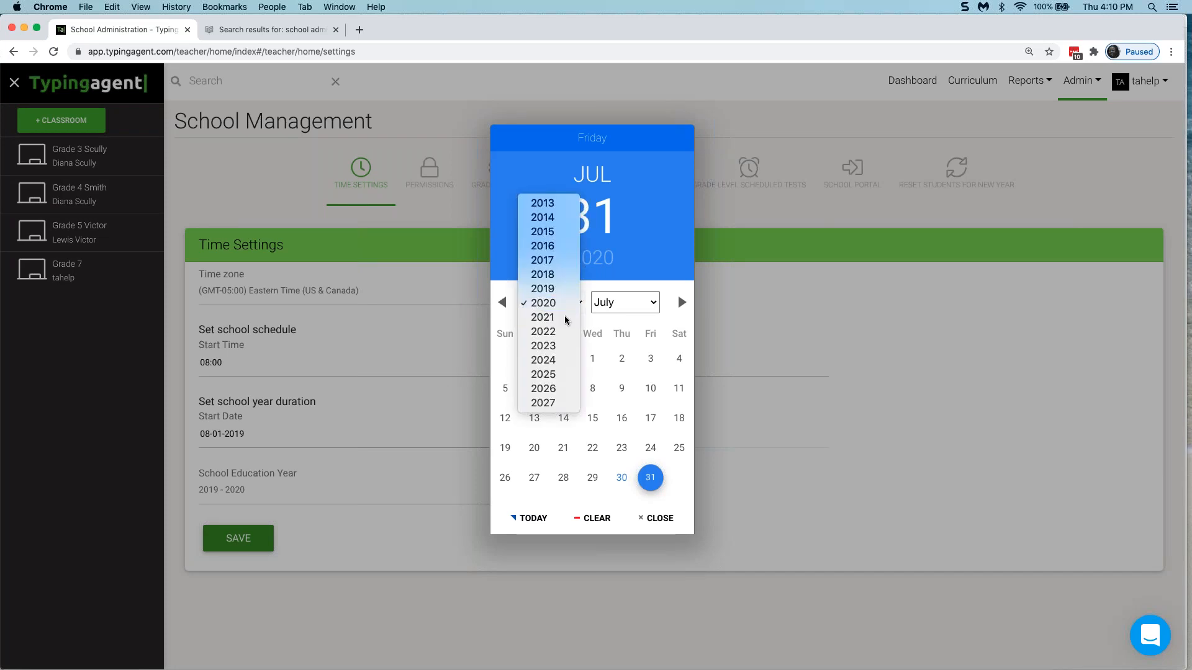
pyautogui.click(564, 315)
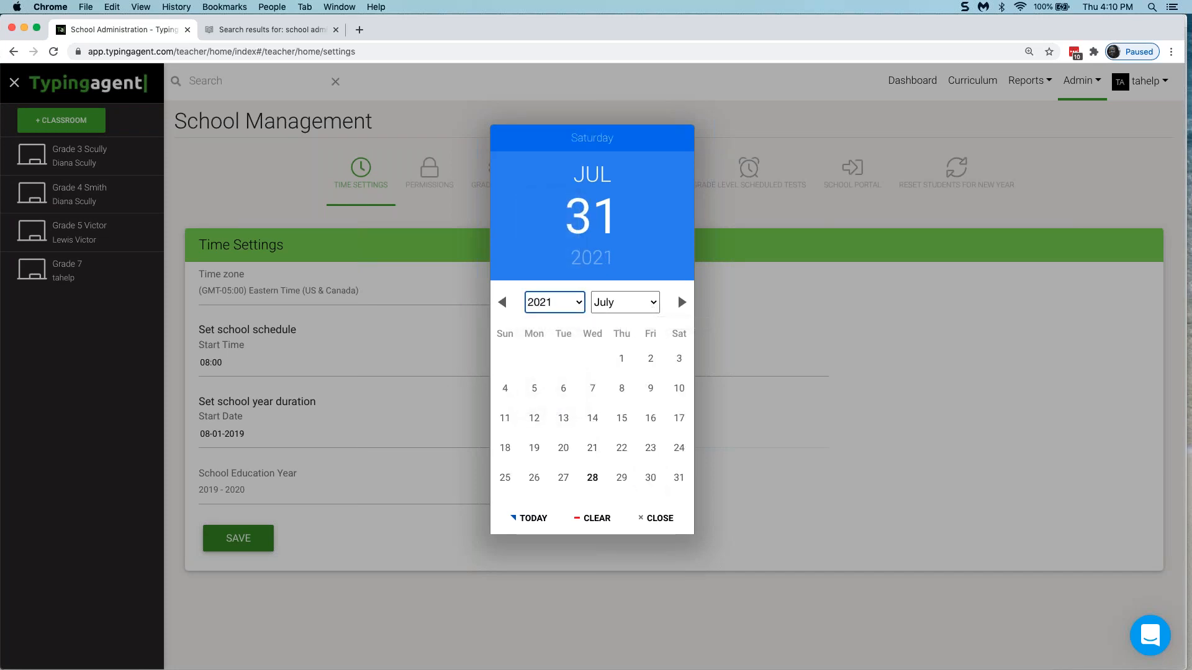
pyautogui.click(400, 485)
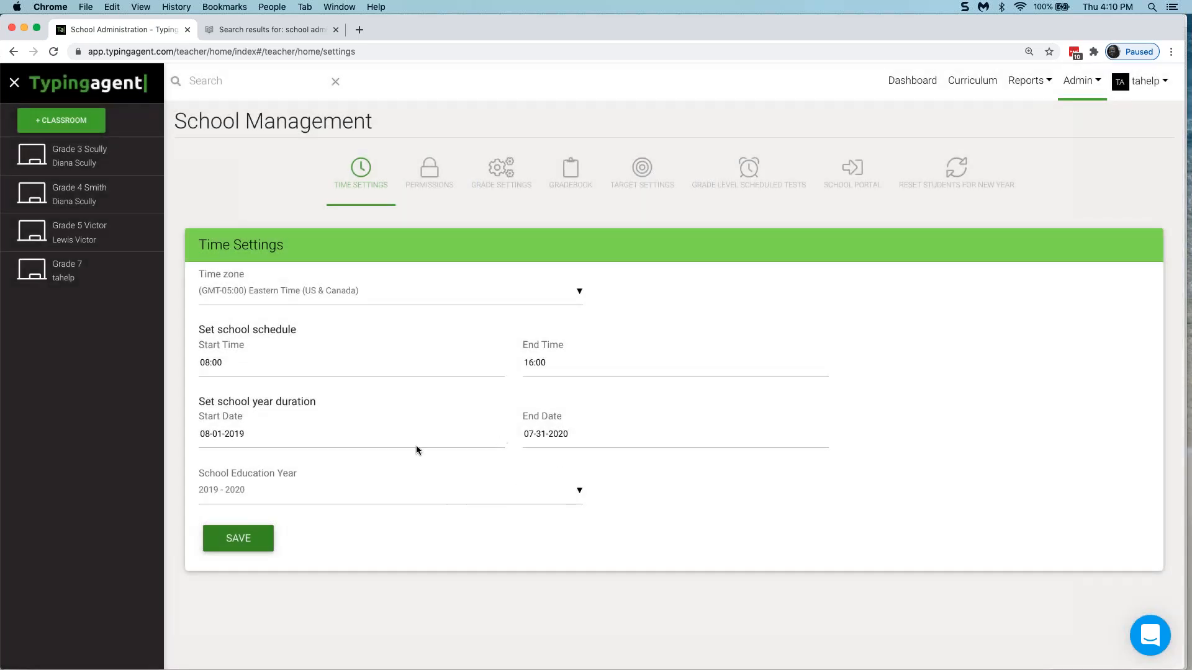
pyautogui.click(352, 503)
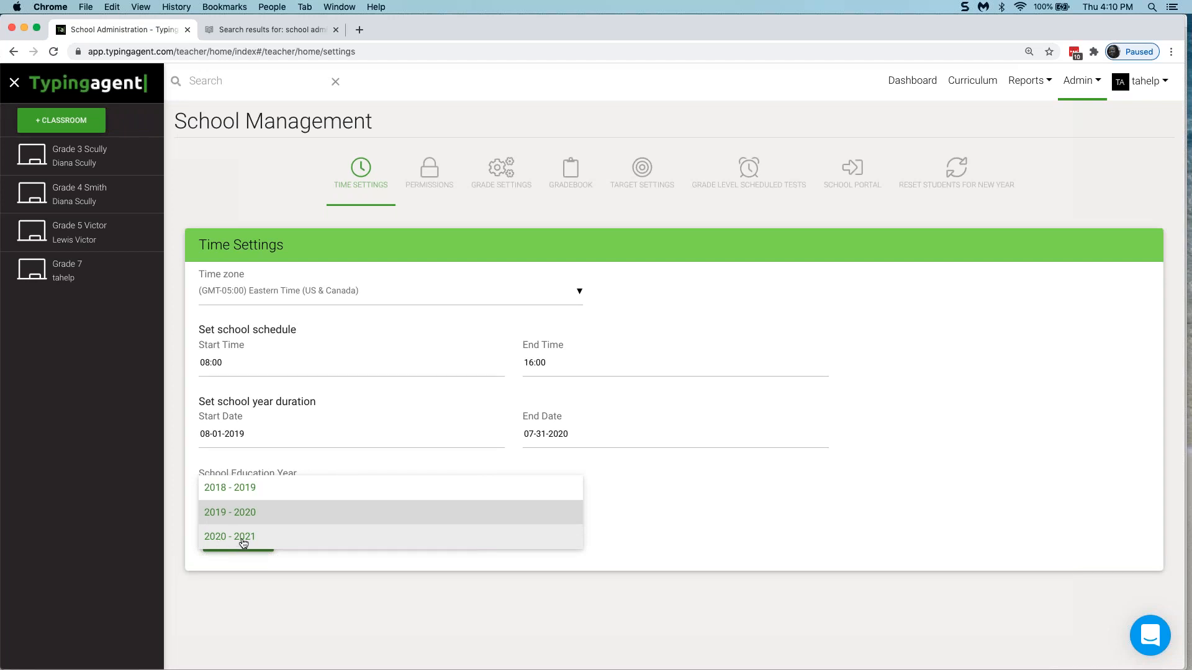
pyautogui.click(710, 352)
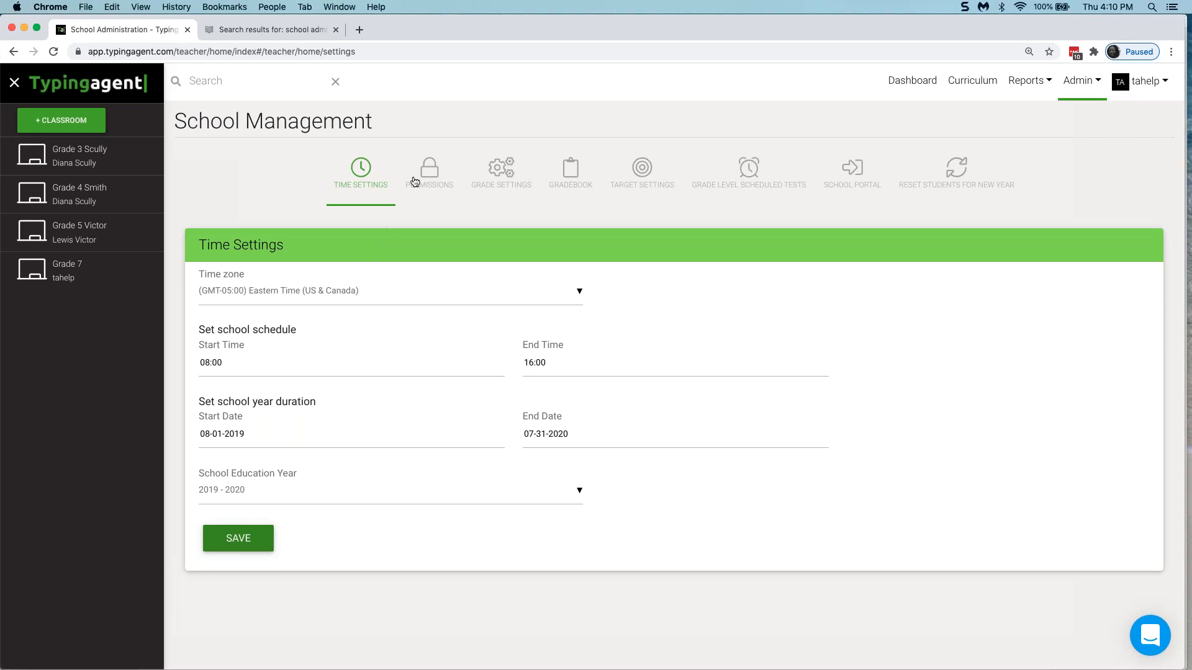
# Step: Open the Permissions settings and set Enable/Disable Curriculum to School Admins Only
pyautogui.click(427, 180)
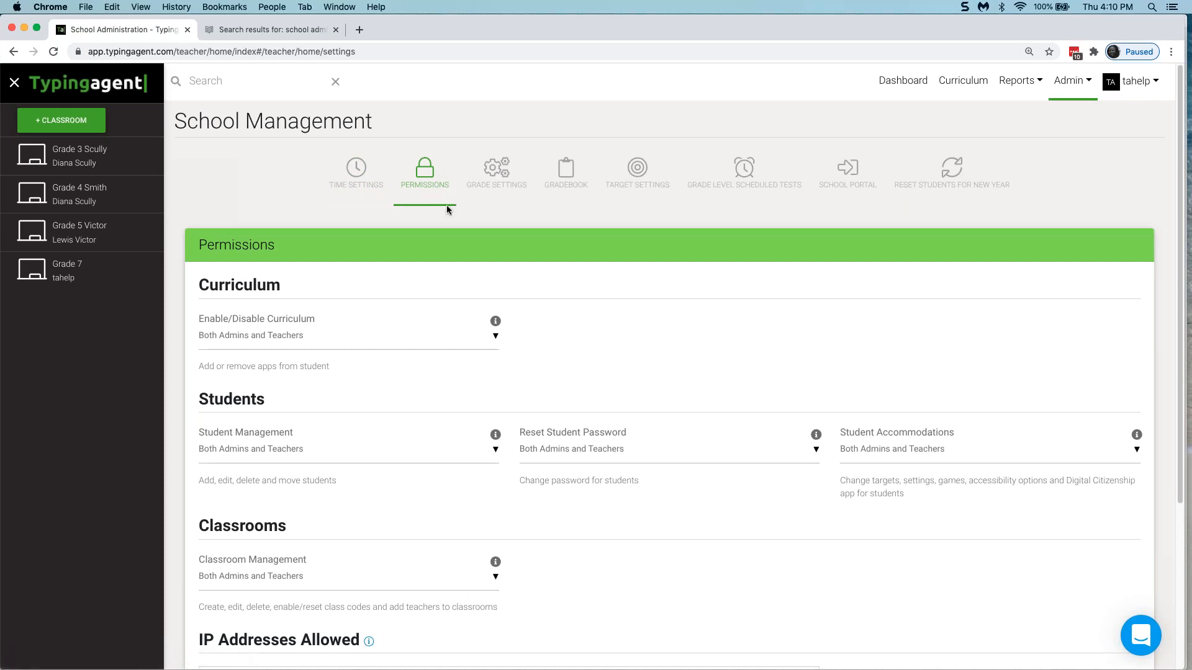
pyautogui.scroll(-1, 616, 254)
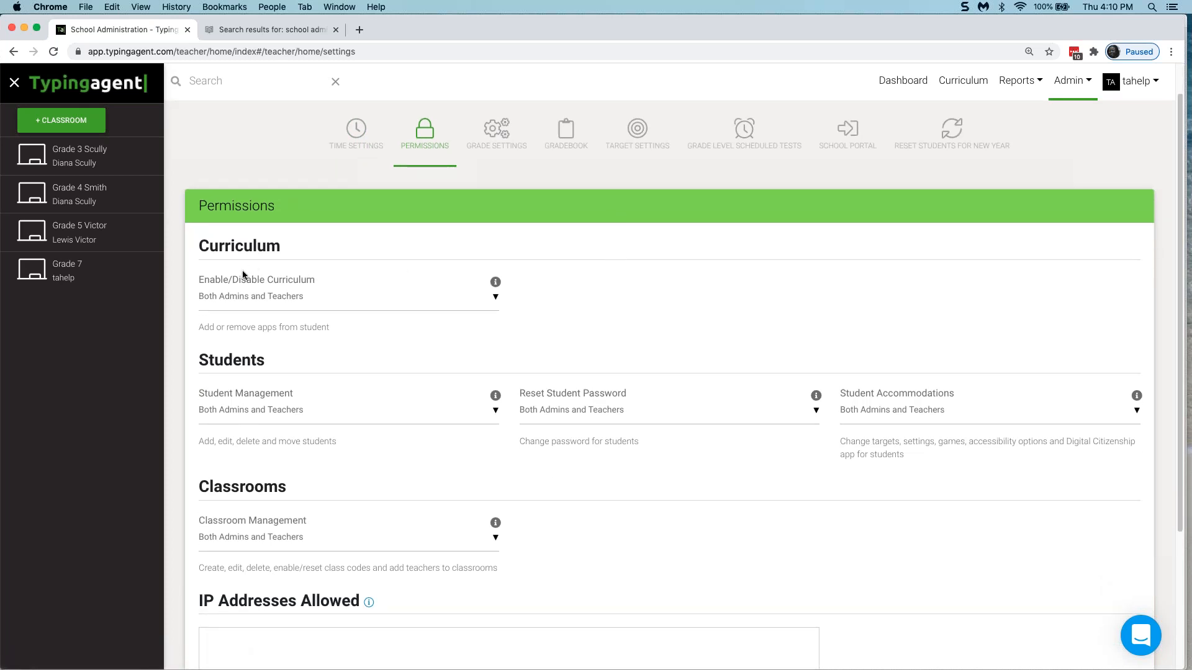
pyautogui.moveTo(496, 283)
pyautogui.click(491, 301)
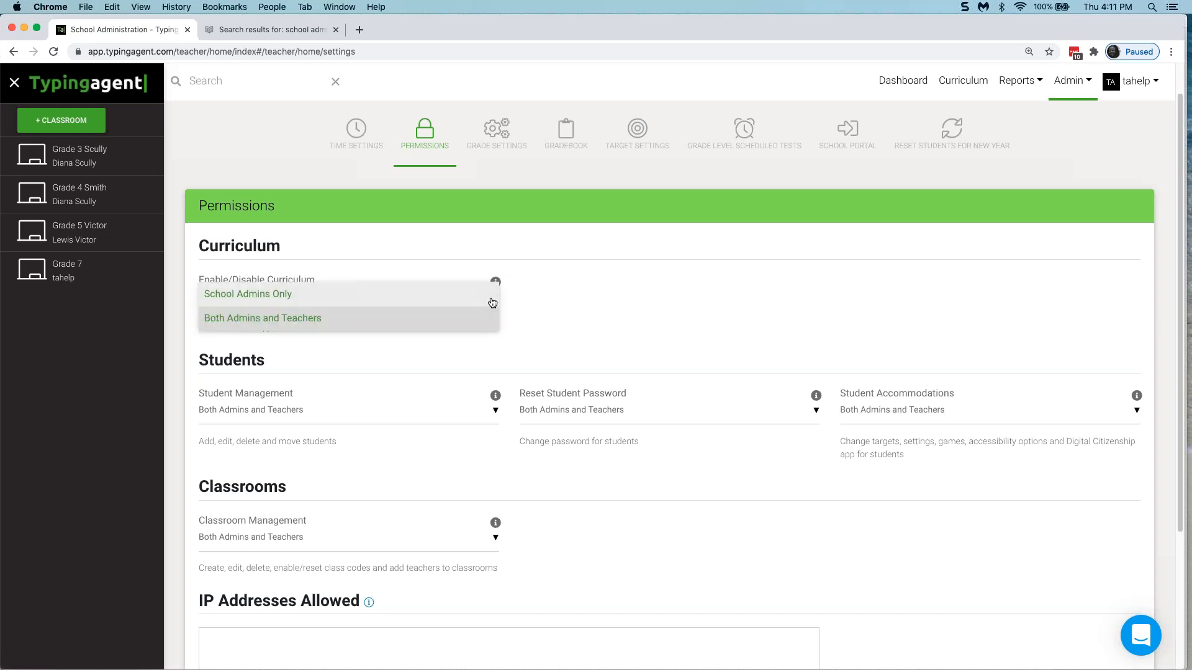
pyautogui.click(288, 296)
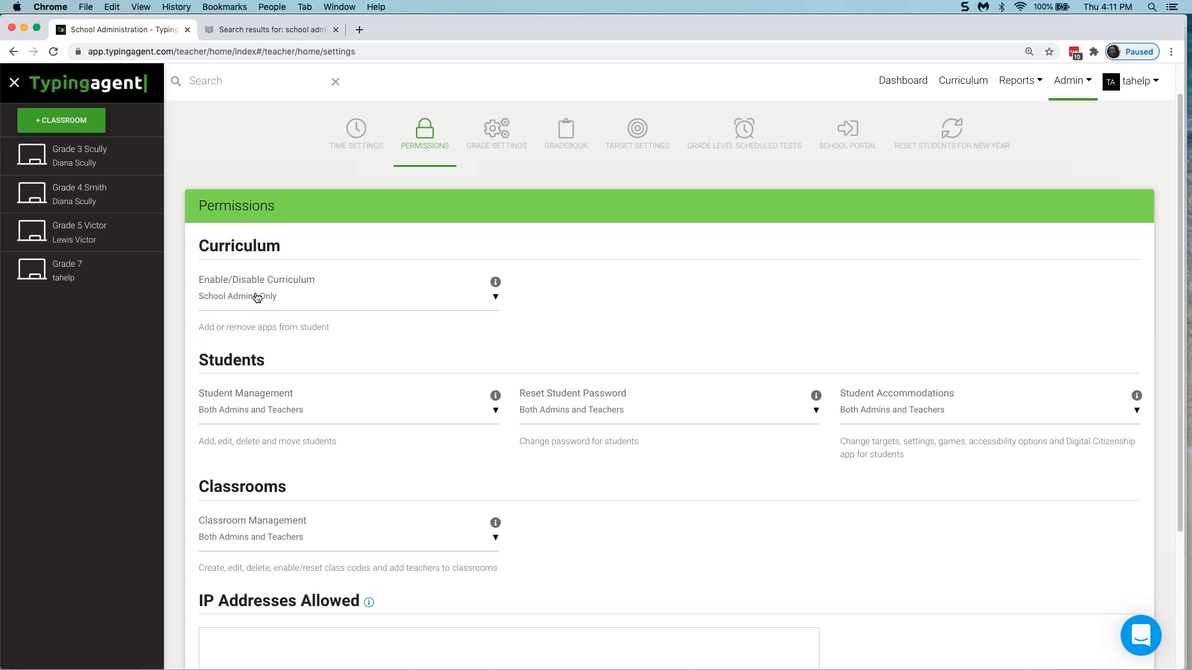
# Step: Check the Student Management choices, keeping Both Admins and Teachers, and read the explanation of Student Accommodations
pyautogui.click(494, 411)
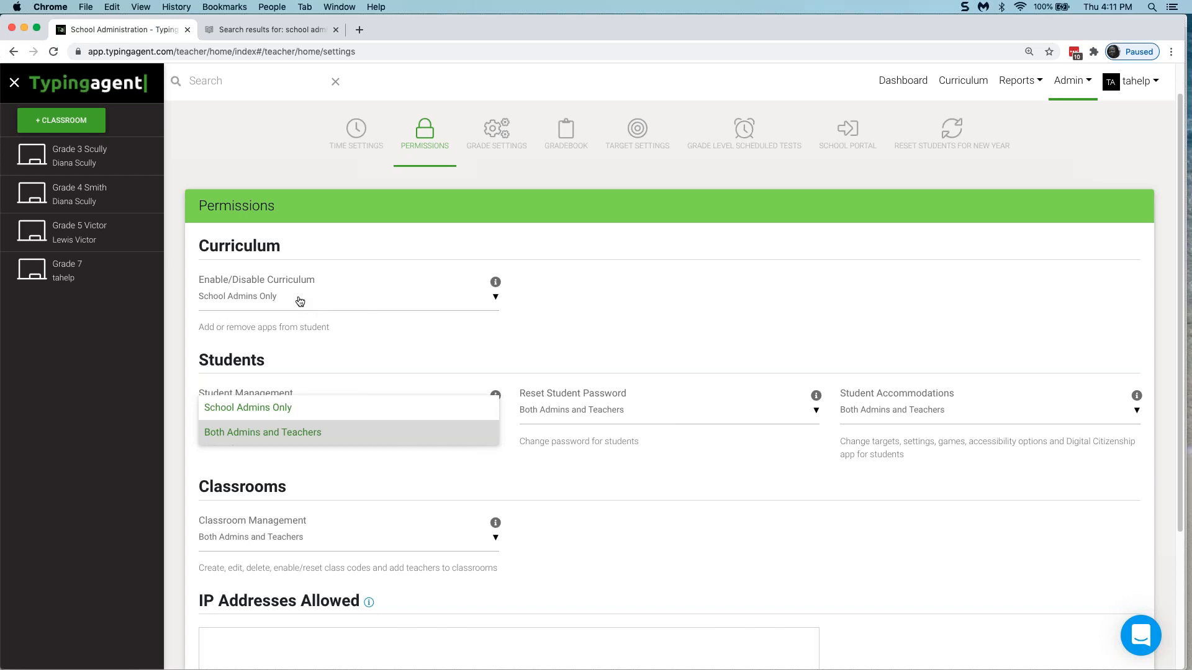
pyautogui.click(284, 441)
pyautogui.moveTo(495, 395)
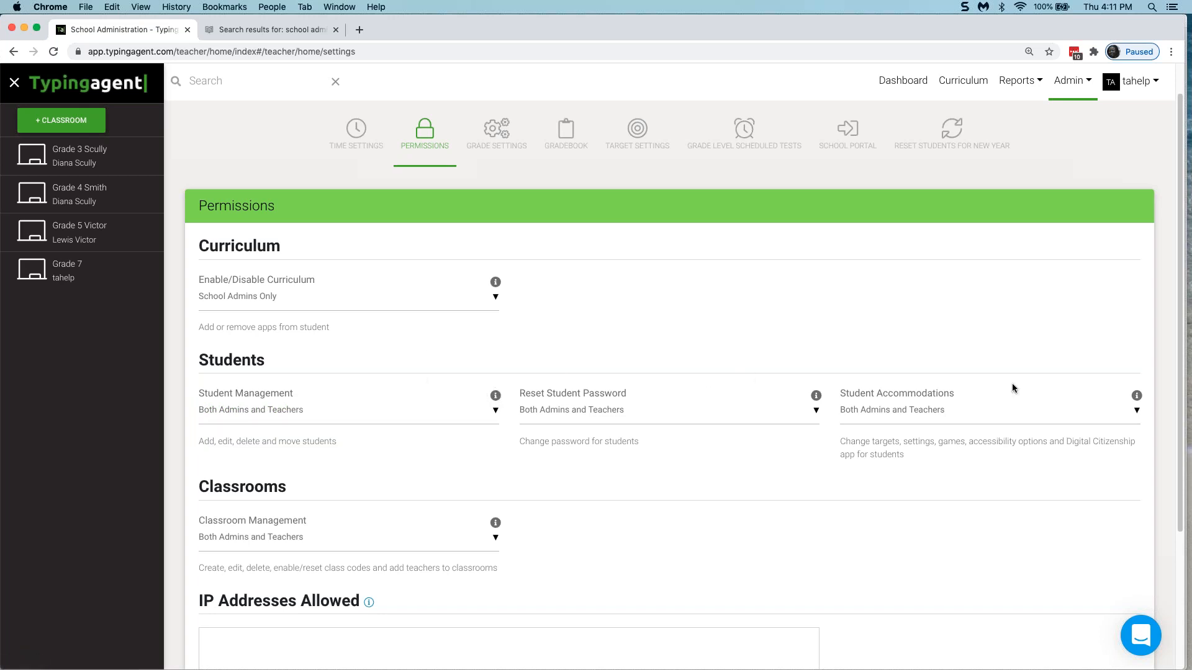
pyautogui.moveTo(1137, 397)
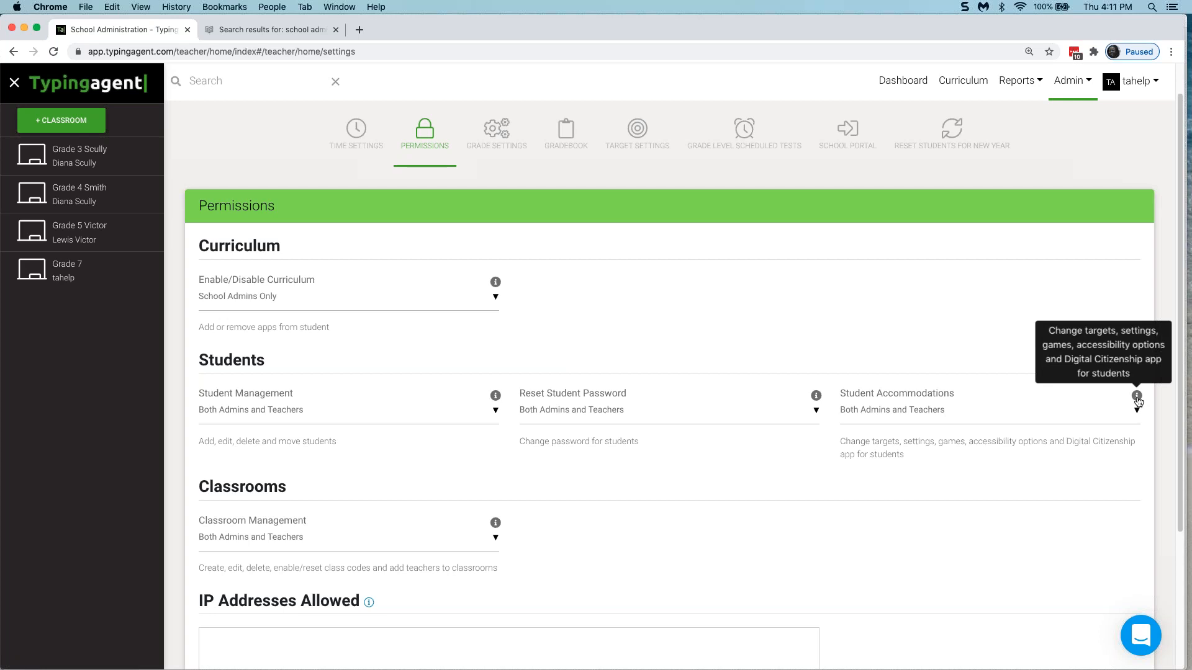
# Step: Examine the Classroom Management explanation and the IP Addresses Allowed section with its note, leaving the address box empty
pyautogui.scroll(-1, 497, 521)
pyautogui.moveTo(497, 520)
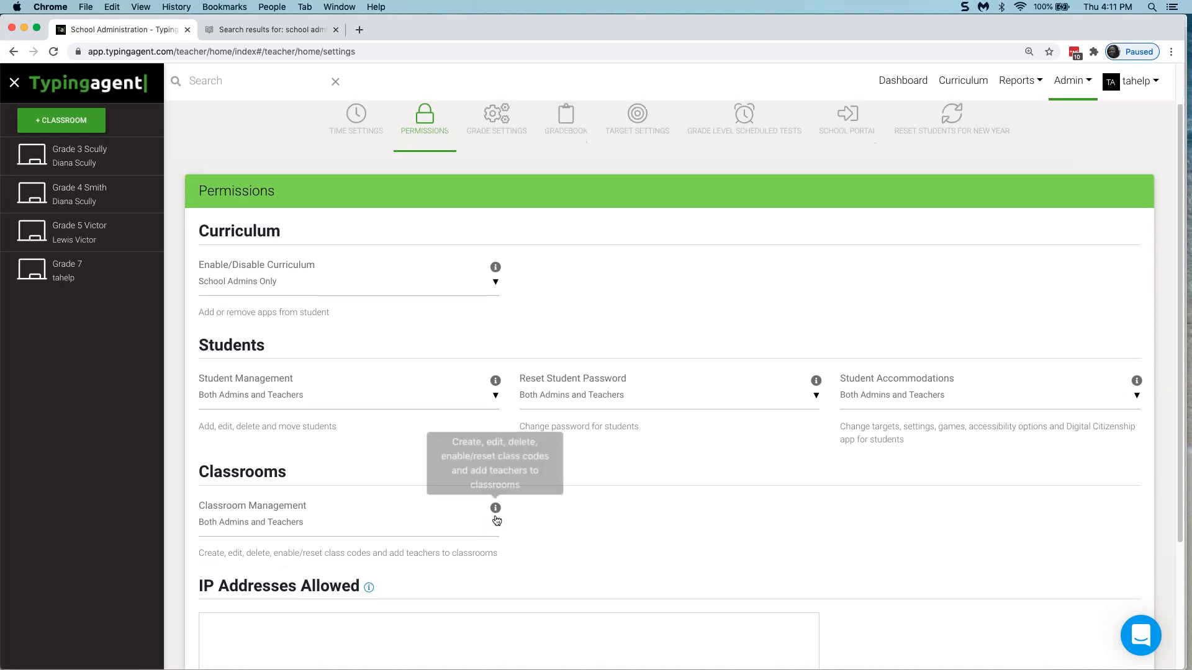
pyautogui.scroll(-1, 665, 466)
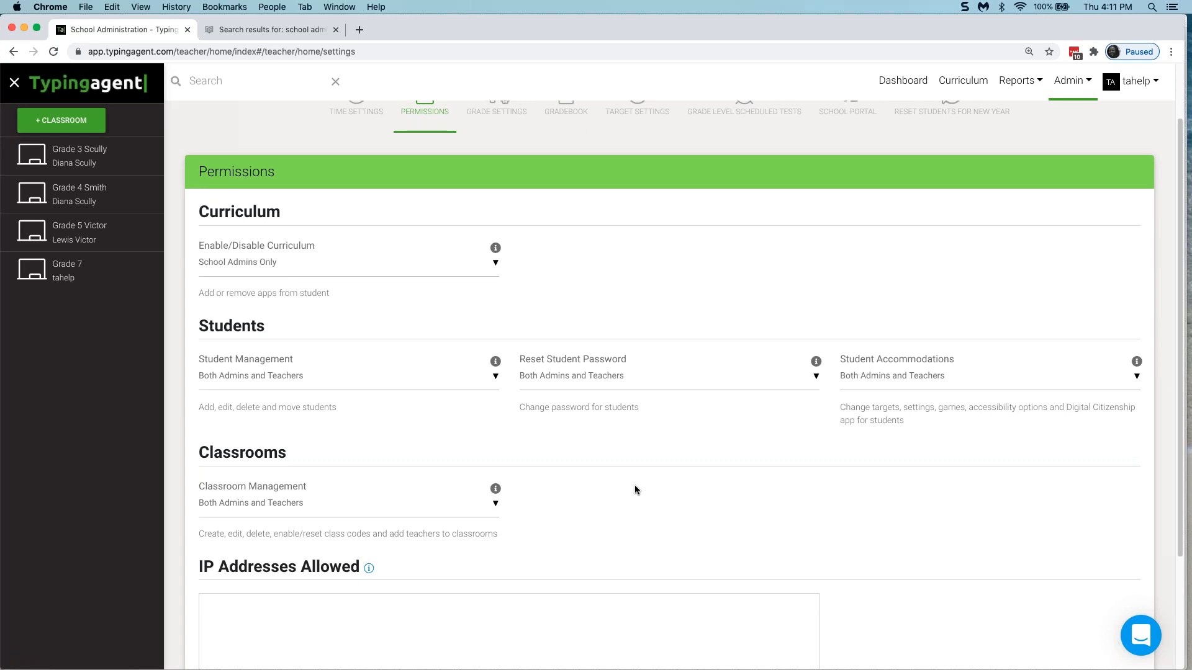
pyautogui.moveTo(368, 570)
pyautogui.click(253, 607)
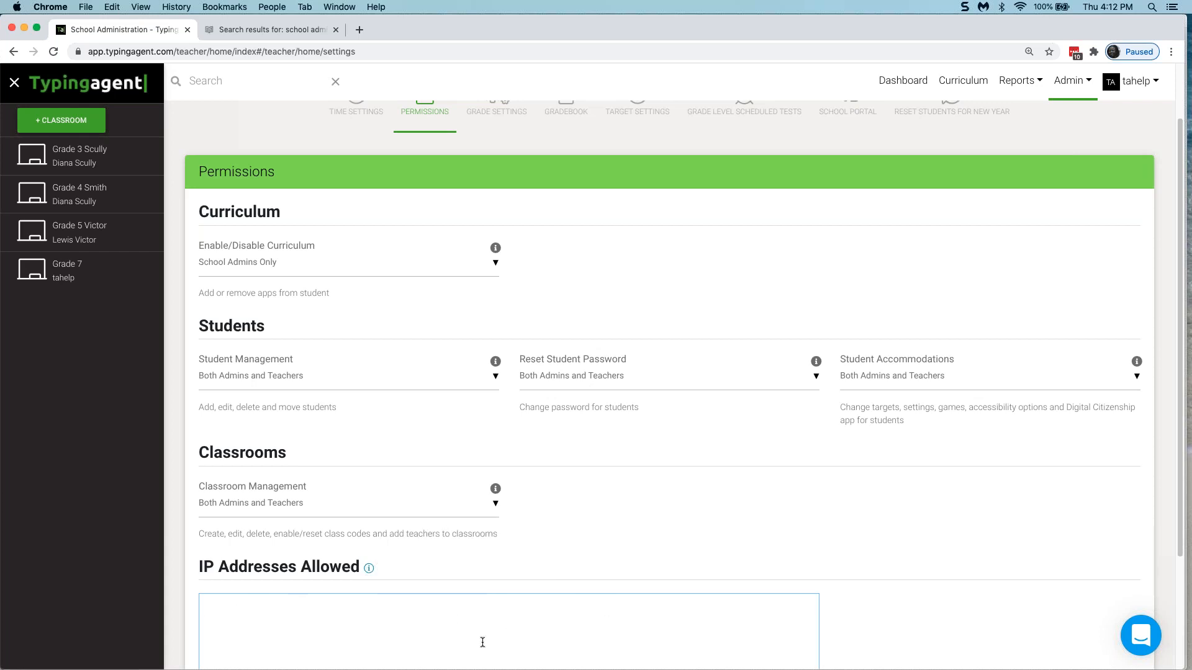
pyautogui.scroll(-5, 496, 630)
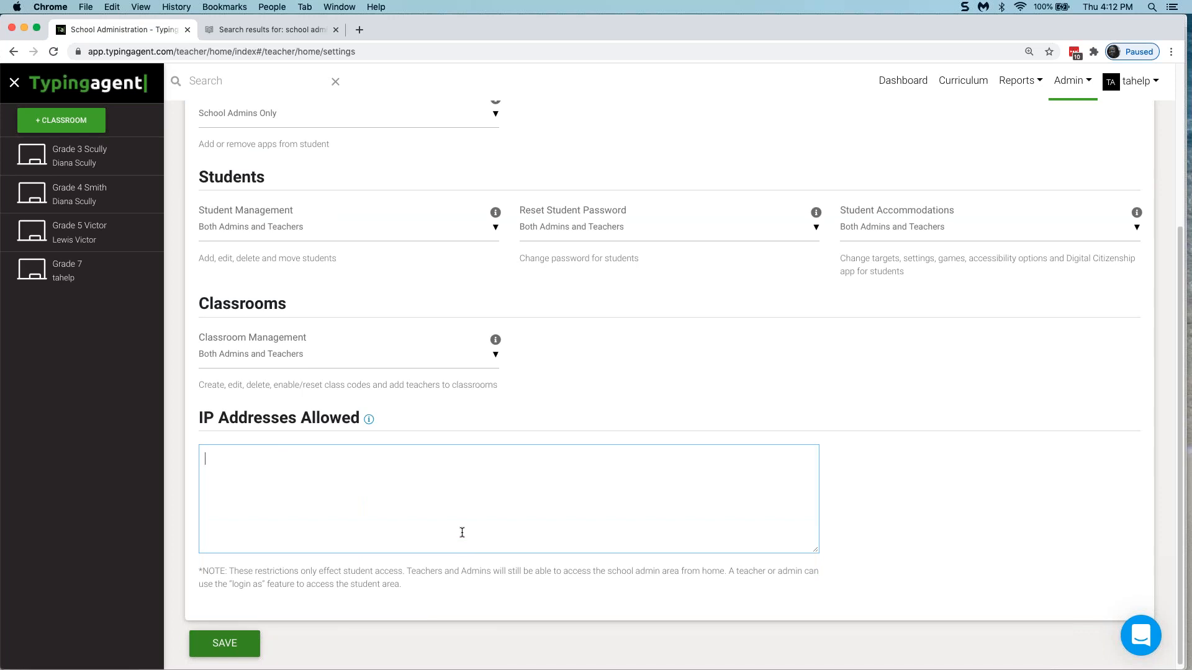
pyautogui.scroll(5, 547, 546)
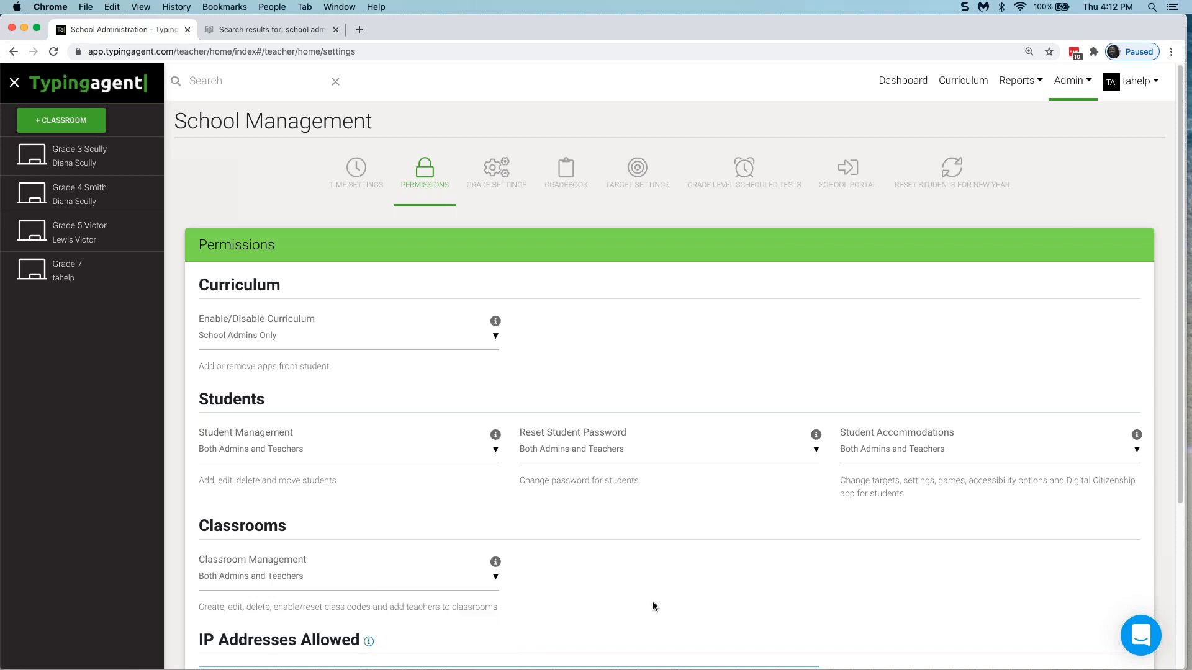
# Step: Load the K-2nd bulk grade settings and enable Agent Challenge and Targeted Practices in the curriculum
pyautogui.click(496, 180)
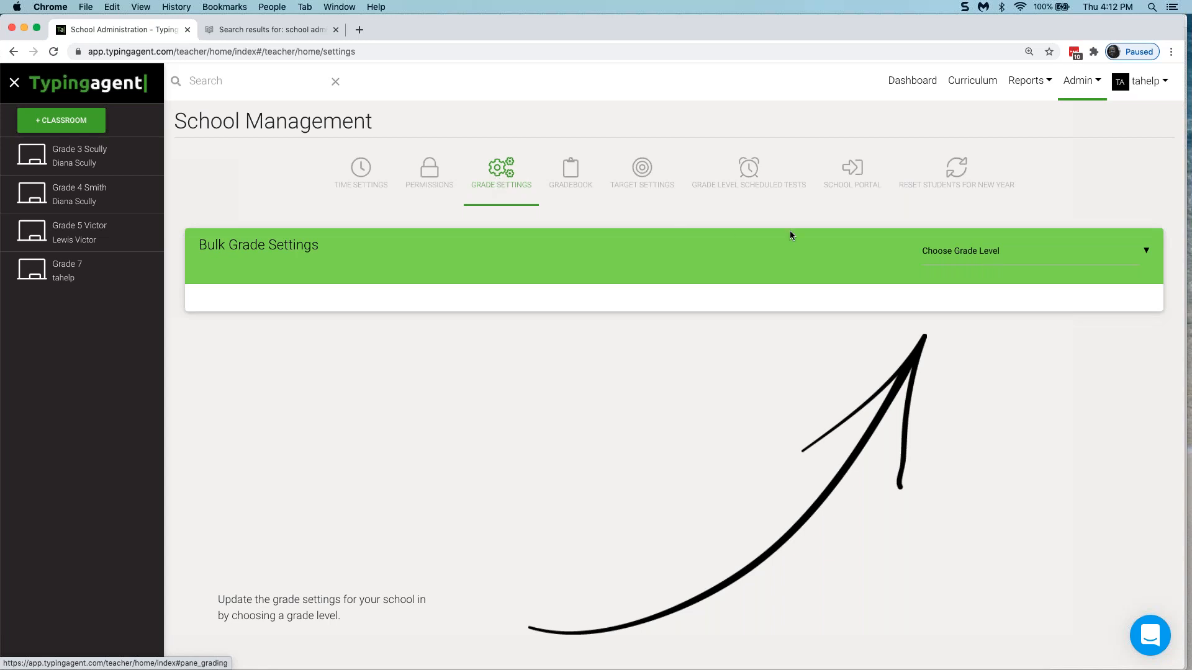
pyautogui.click(999, 255)
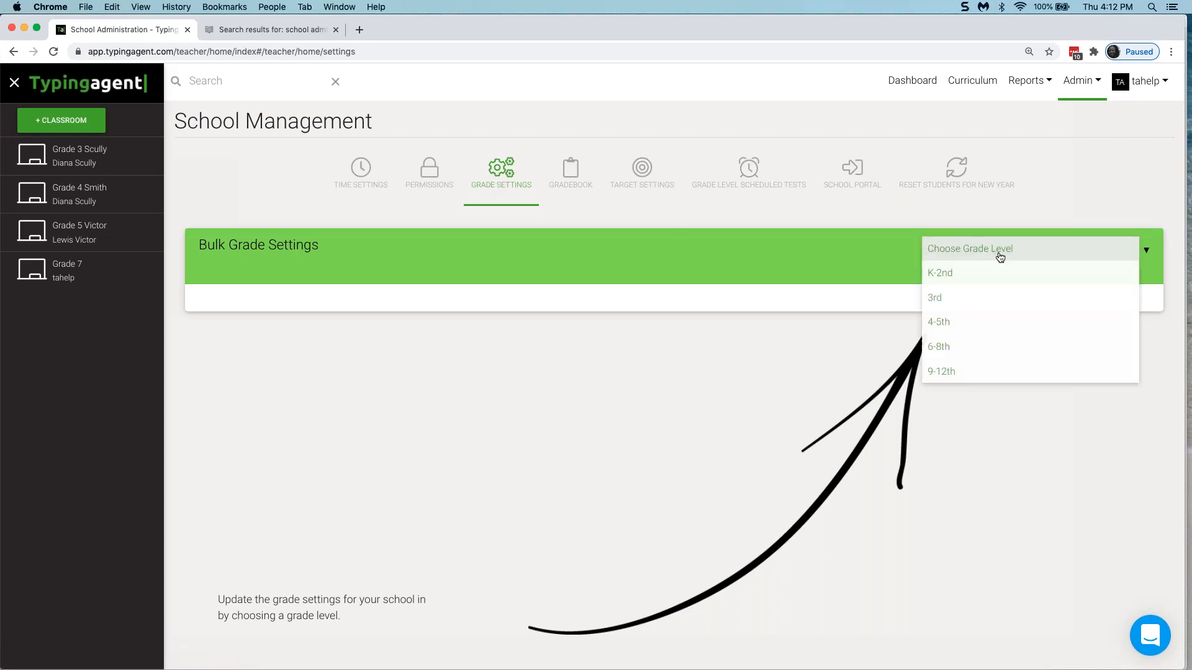
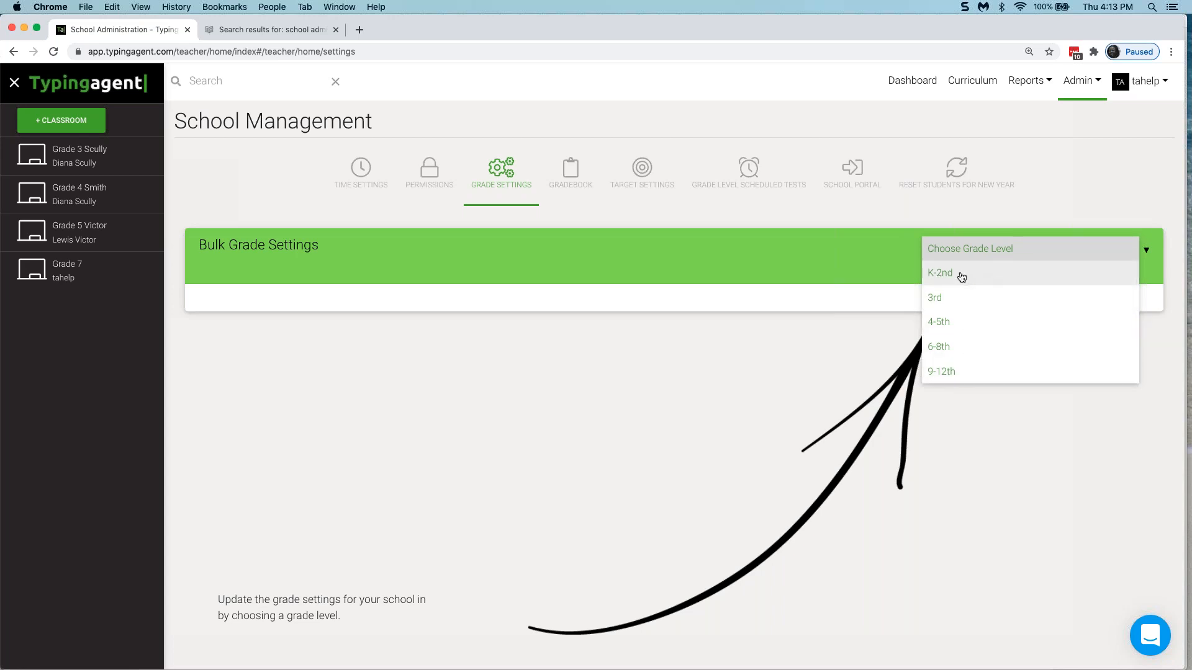
pyautogui.click(960, 274)
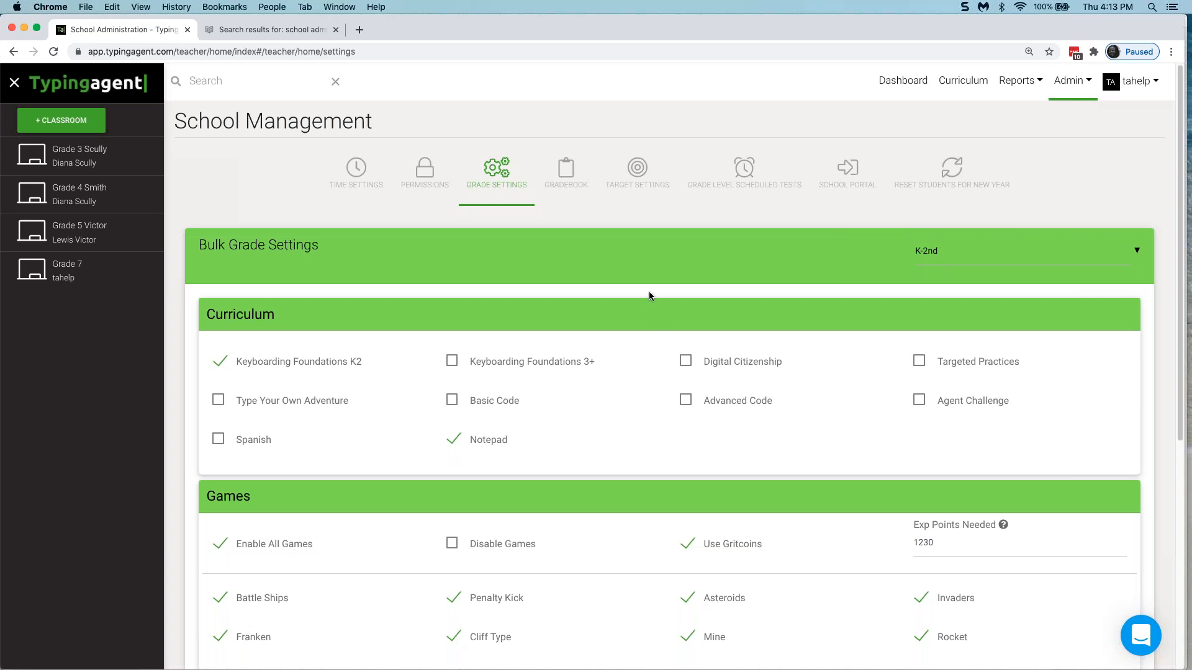
pyautogui.scroll(-3, 650, 292)
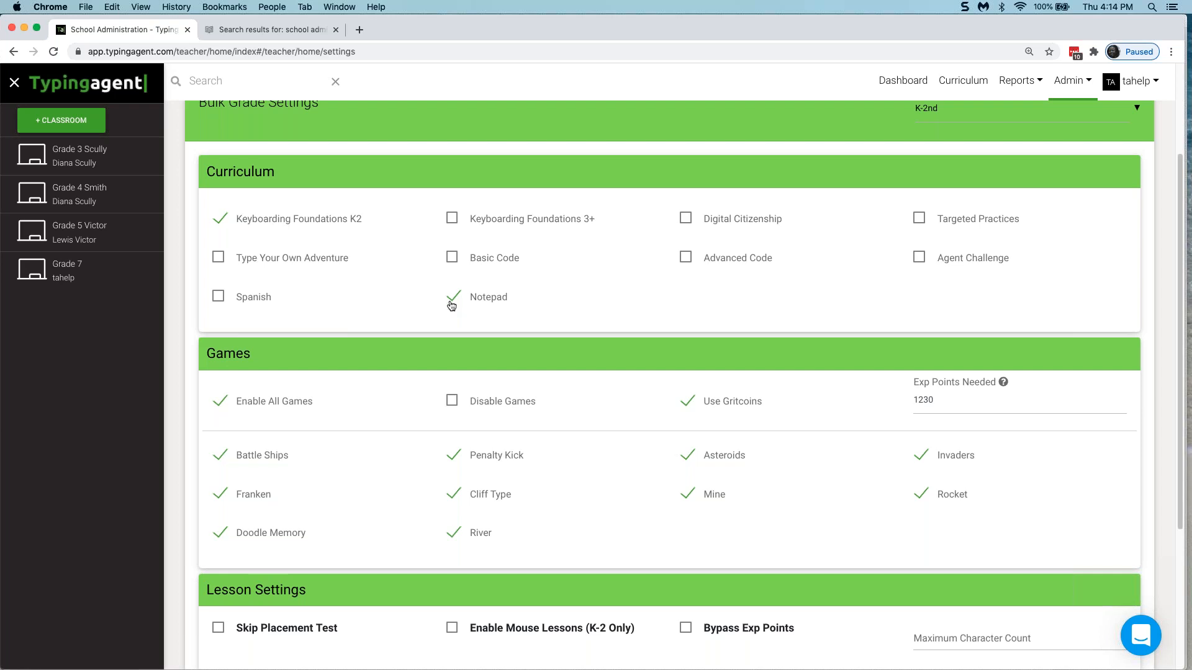
pyautogui.click(921, 259)
pyautogui.click(921, 220)
# Step: Try 0 as the Exp Points Needed for the K-2nd games, and restore the value to 1230
pyautogui.scroll(-2, 571, 298)
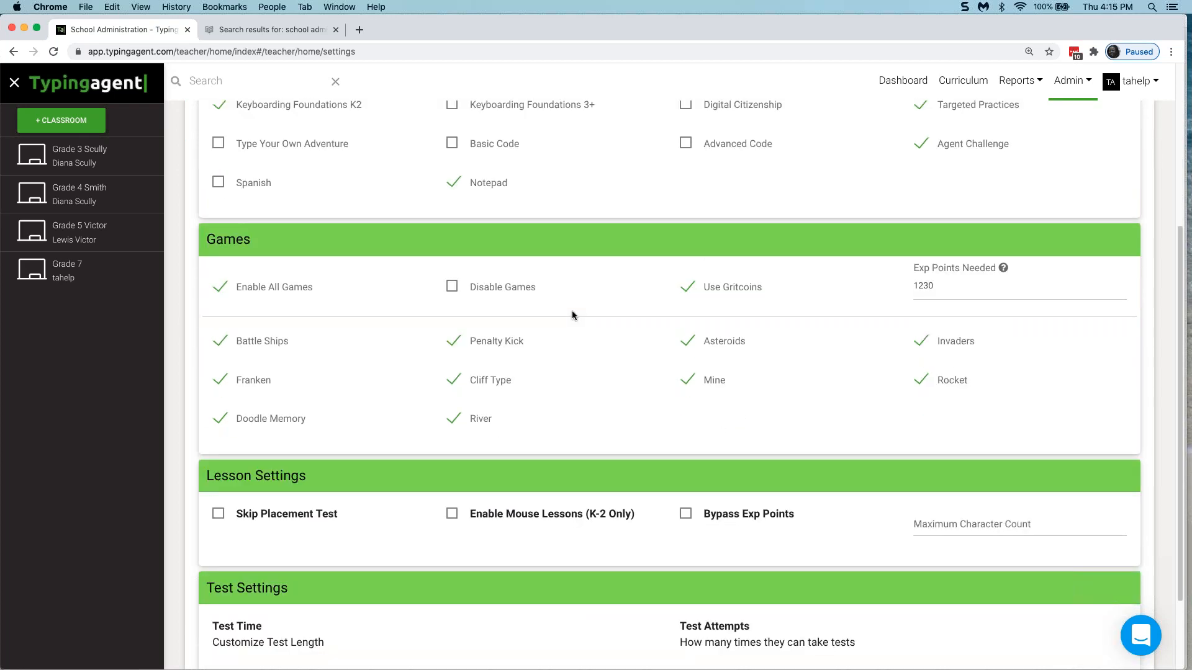
pyautogui.scroll(1, 570, 315)
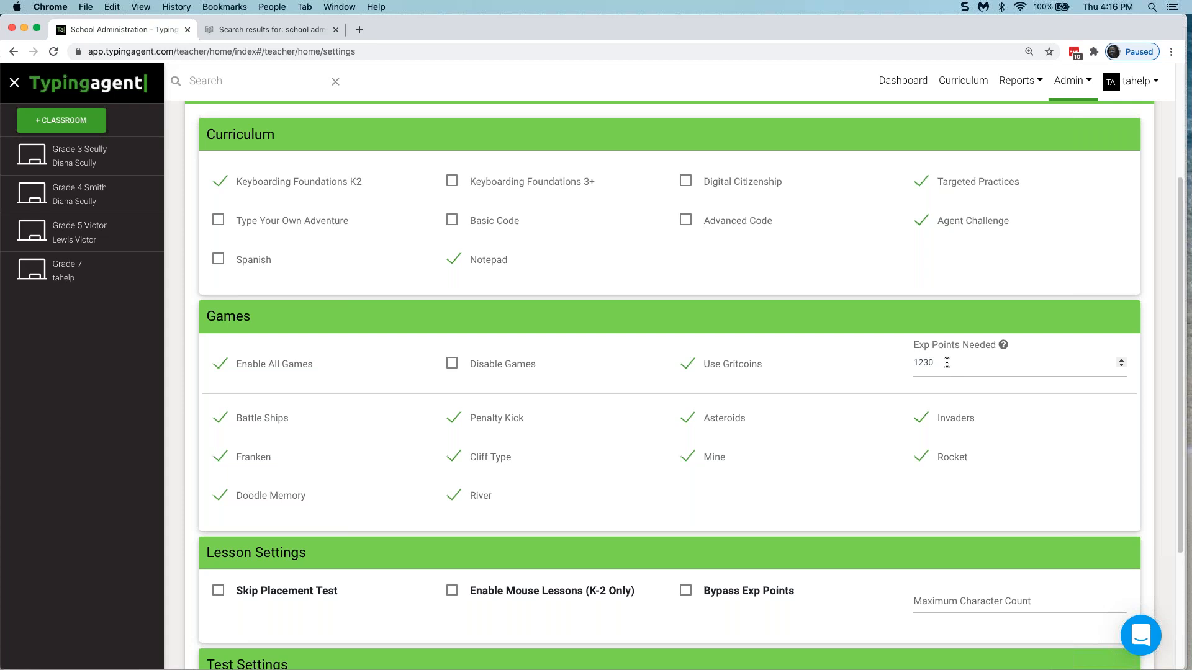
pyautogui.moveTo(1004, 345)
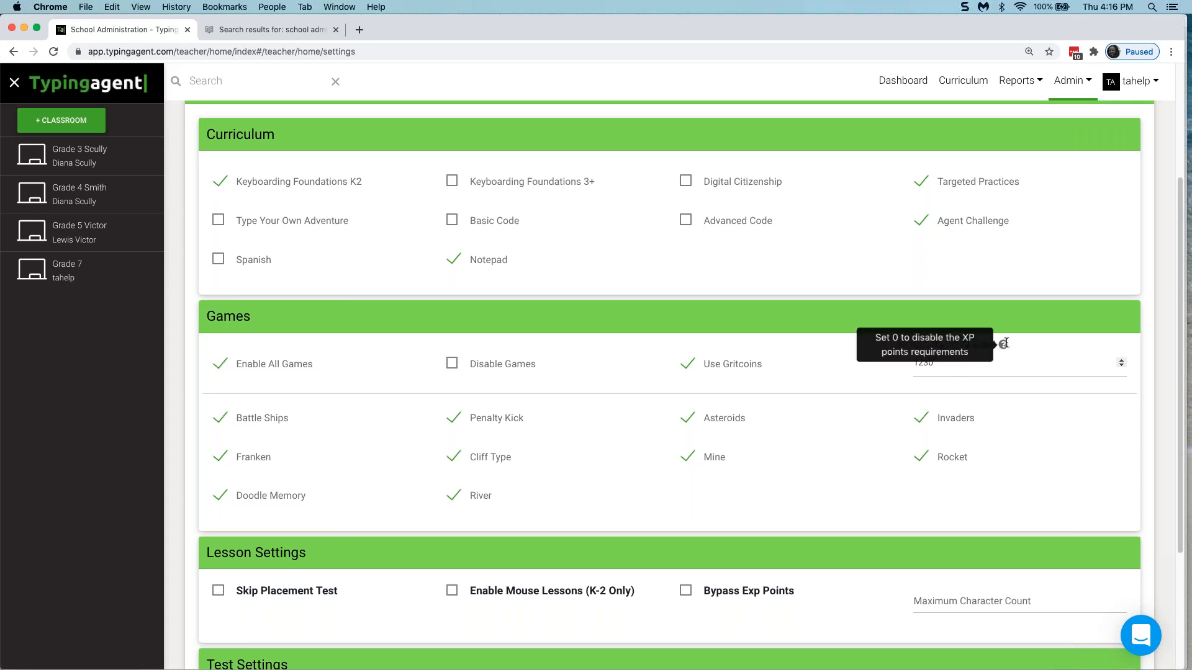
pyautogui.moveTo(959, 365); pyautogui.dragTo(883, 367)
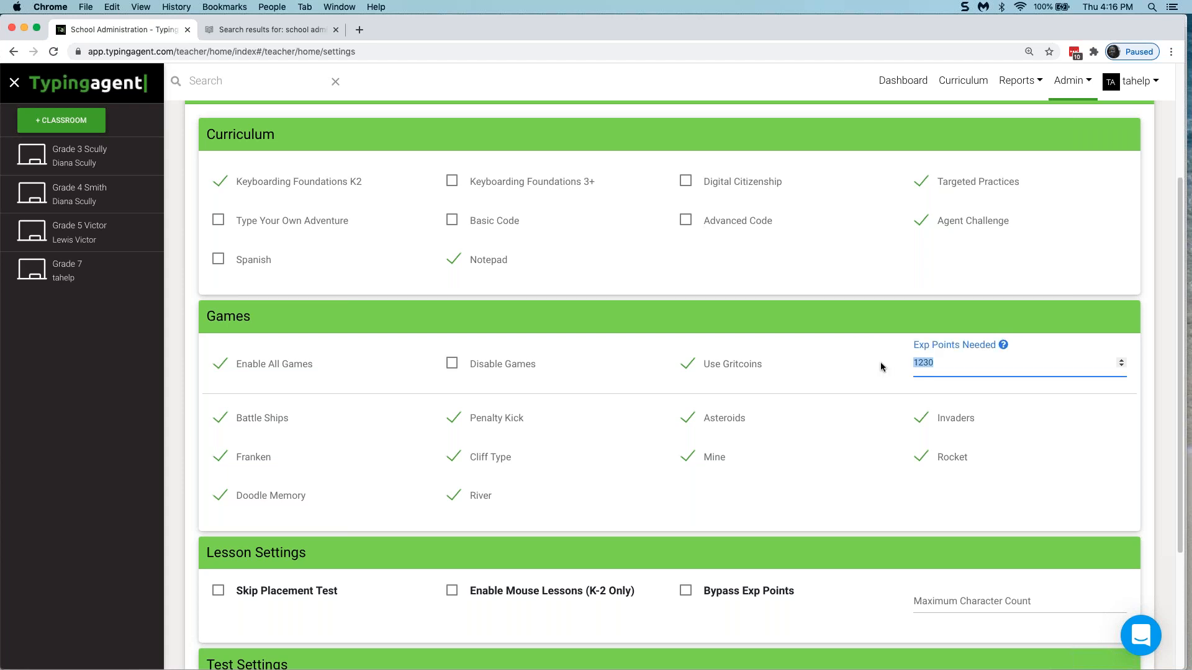
pyautogui.press('BackSpace')
pyautogui.write('0')
pyautogui.scroll(-3, 840, 380)
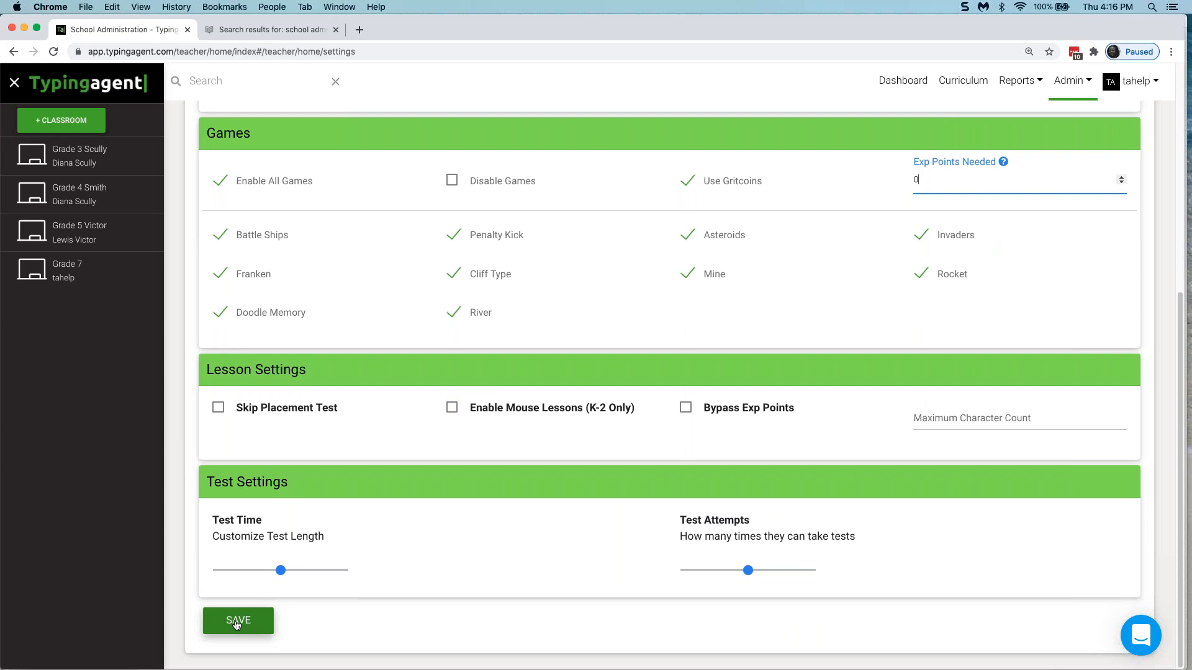
pyautogui.moveTo(933, 182); pyautogui.dragTo(891, 185)
pyautogui.write('1230')
# Step: Try enabling Mouse Lessons and a Maximum Character Count of 100 in Lesson Settings, and revert both
pyautogui.click(452, 410)
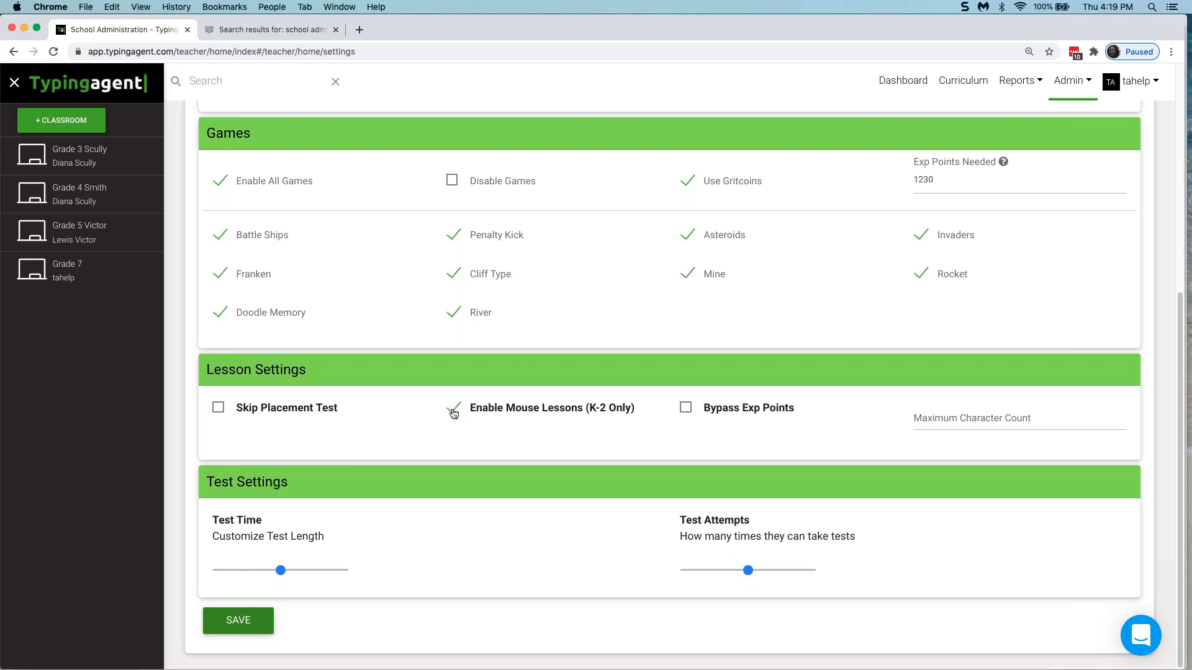
pyautogui.click(454, 413)
pyautogui.click(938, 422)
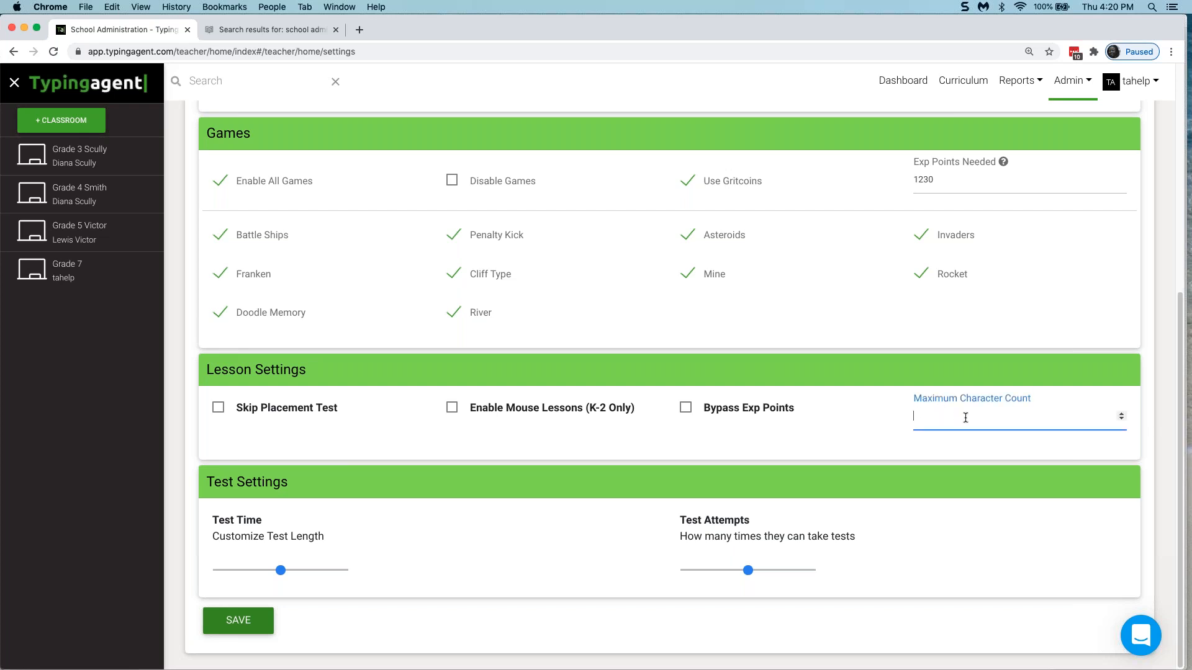
pyautogui.write('100')
pyautogui.press('BackSpace')
pyautogui.press('BackSpace')
# Step: Raise the K-2nd Test Time to its maximum and save the grade settings
pyautogui.moveTo(283, 571); pyautogui.dragTo(344, 570)
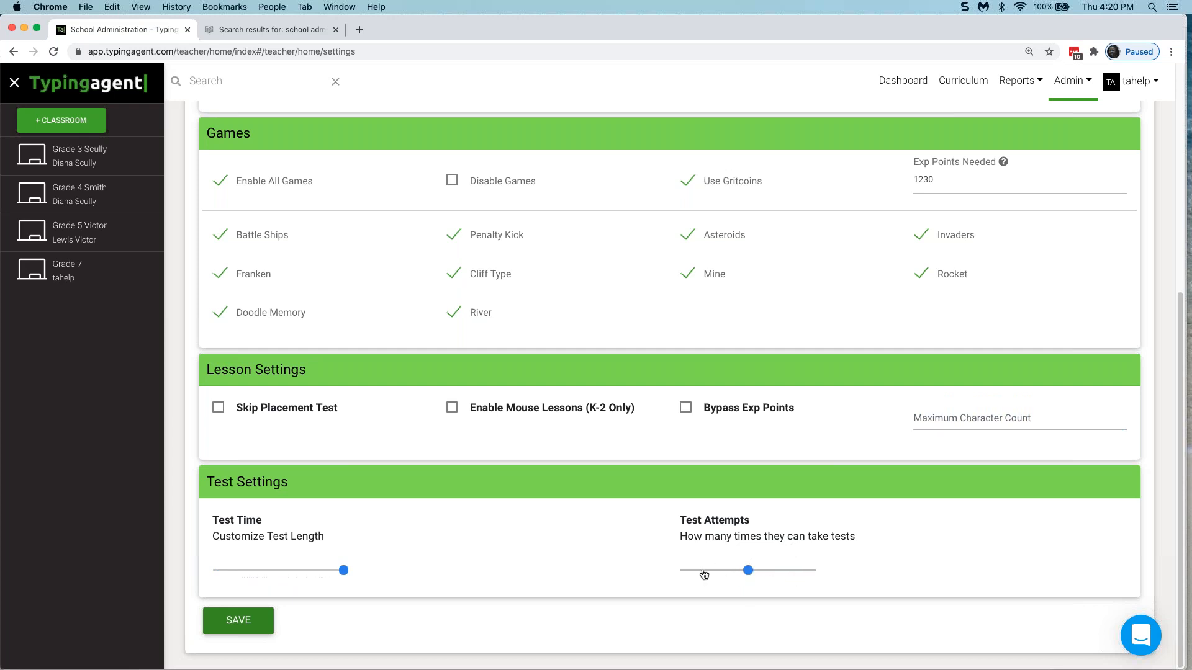
pyautogui.click(242, 619)
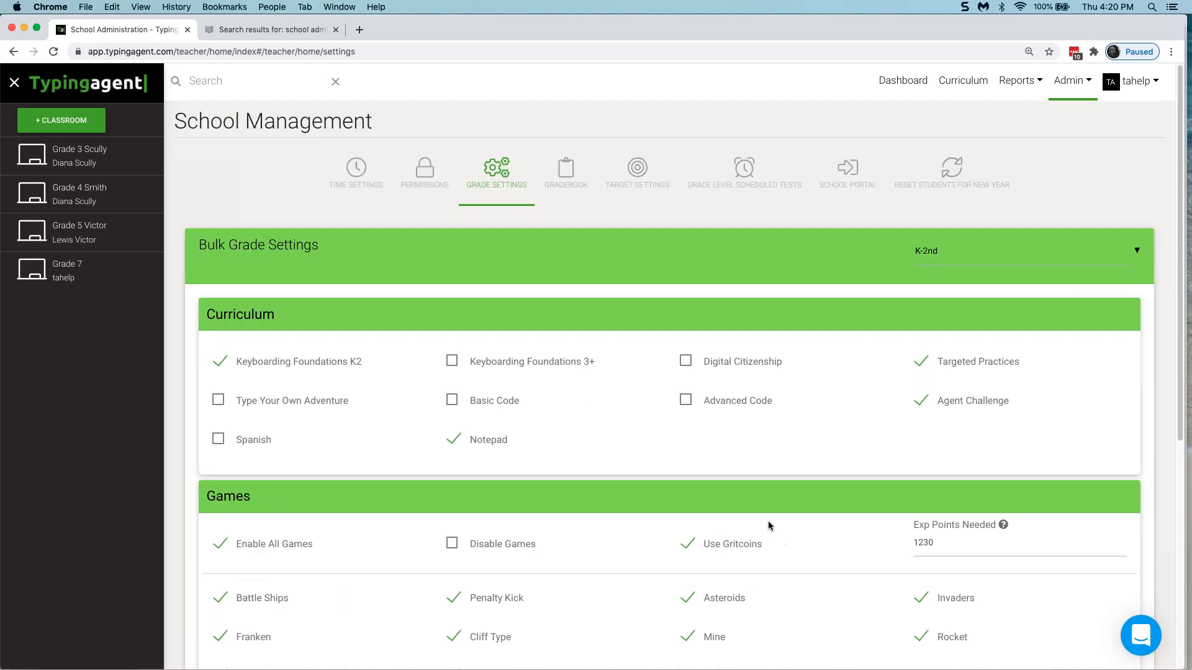
# Step: Glance at the Gradebook settings, return to Grade Settings and view the curriculum and games for 3rd grade
pyautogui.click(575, 187)
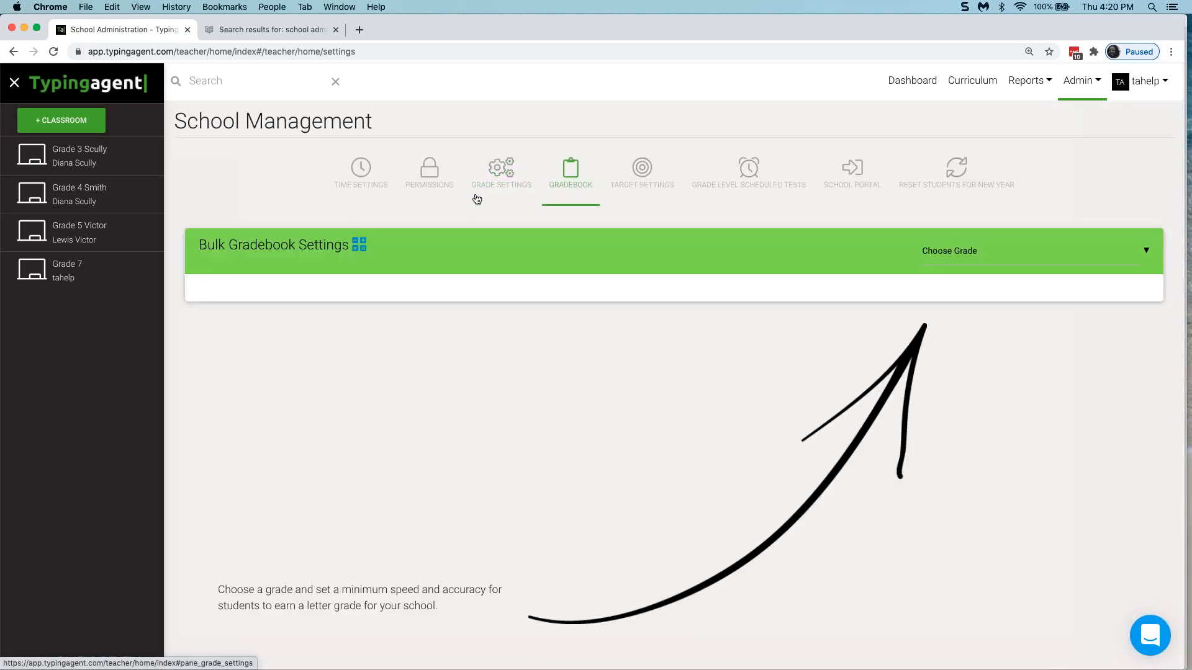
pyautogui.click(495, 184)
pyautogui.click(1024, 258)
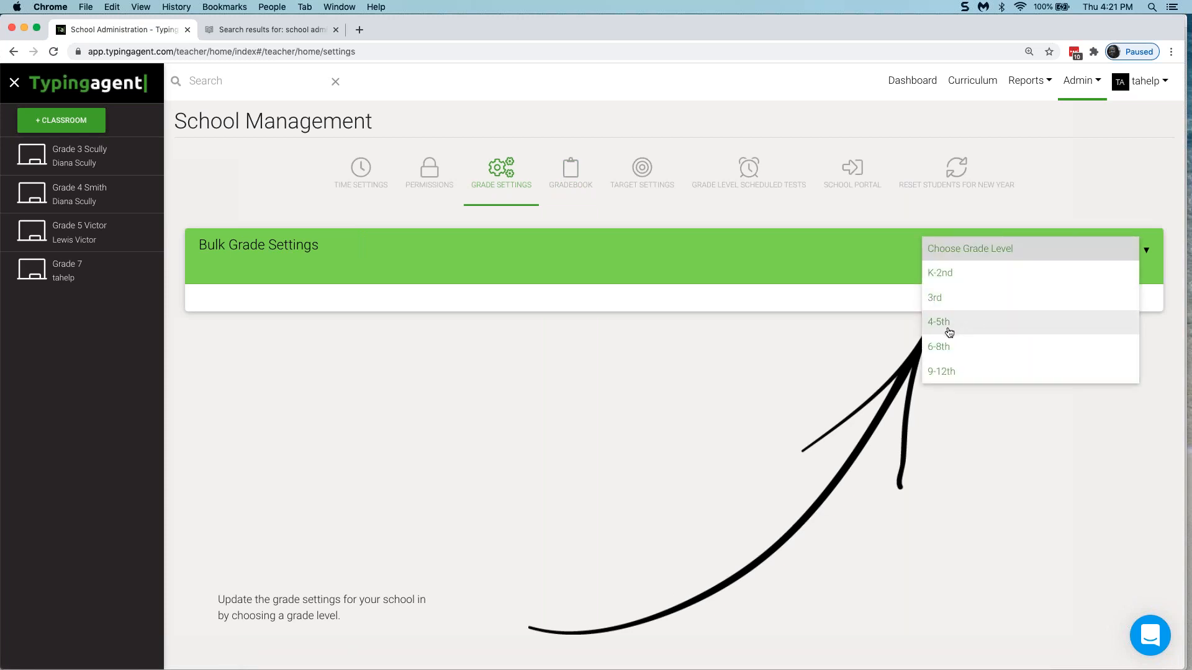
pyautogui.click(944, 305)
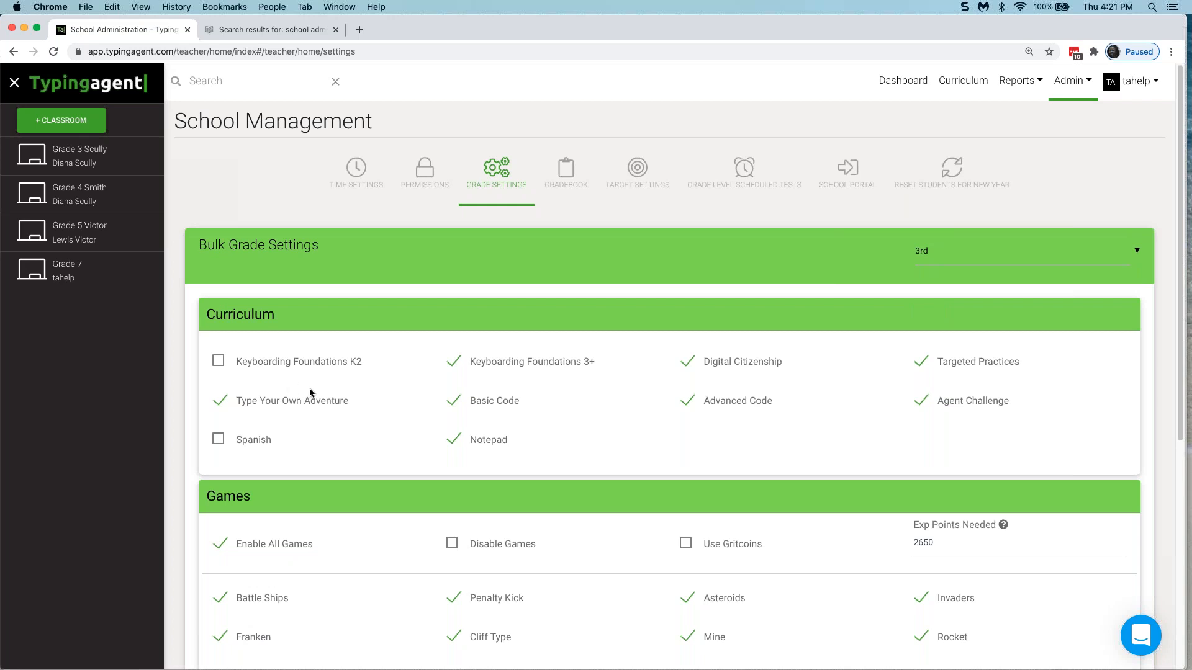
# Step: Switch the bulk grade settings to 4-5th and examine the Curriculum, Games, Lesson and Test sections
pyautogui.click(950, 260)
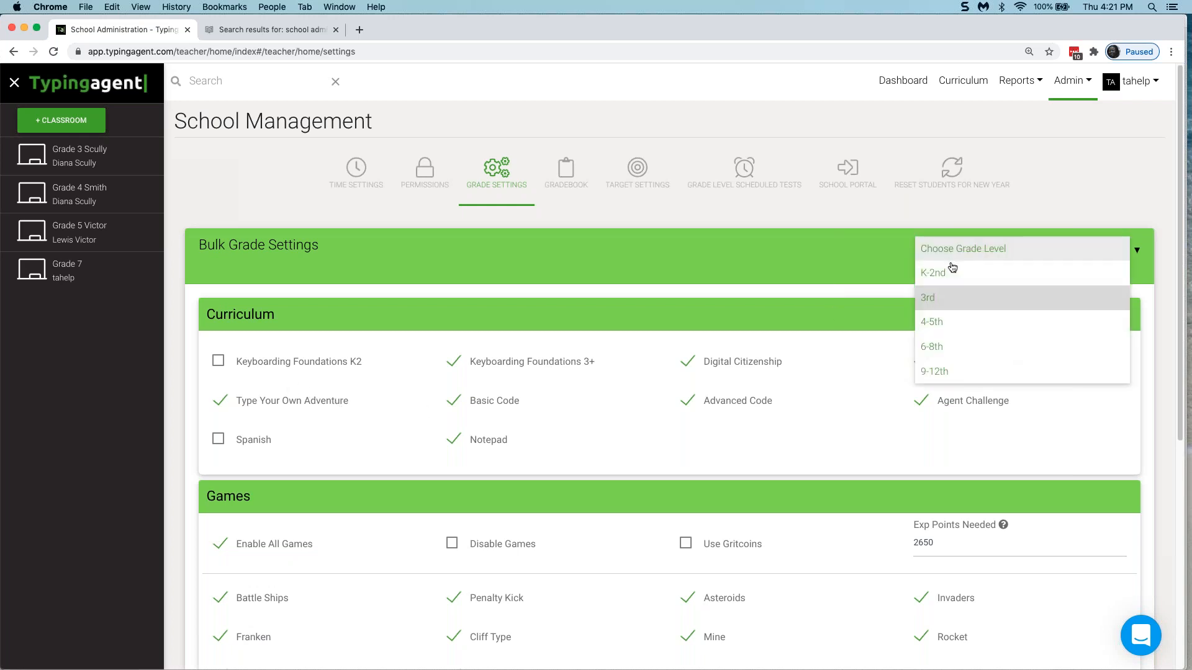
pyautogui.click(1003, 323)
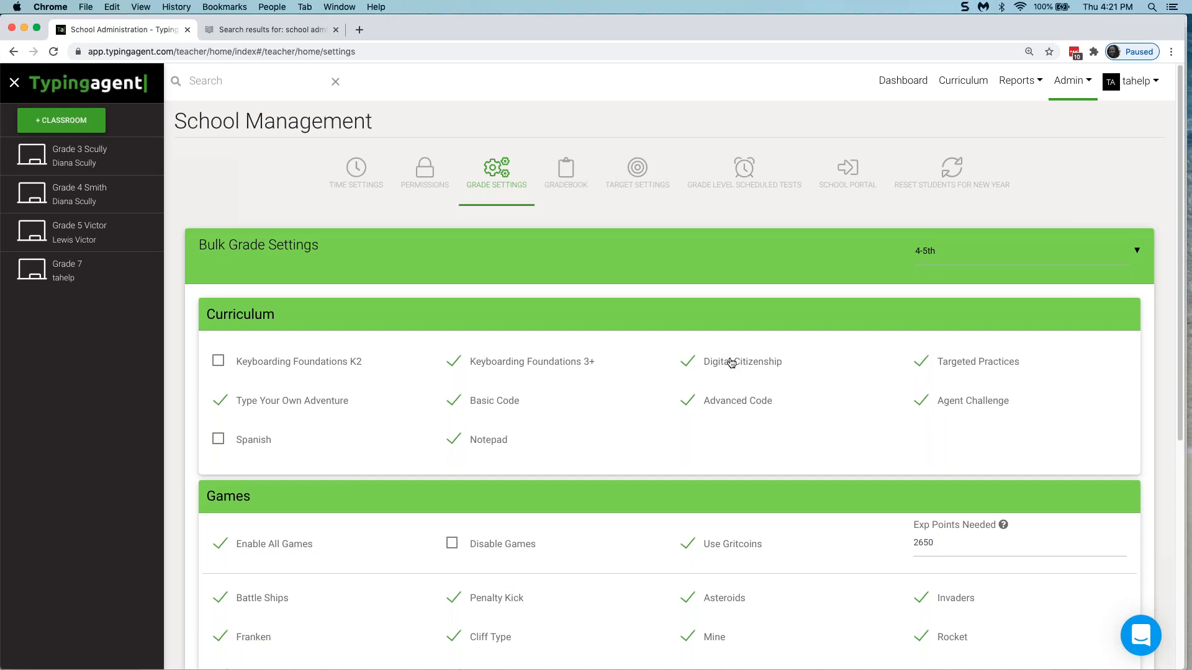
pyautogui.scroll(-1, 858, 297)
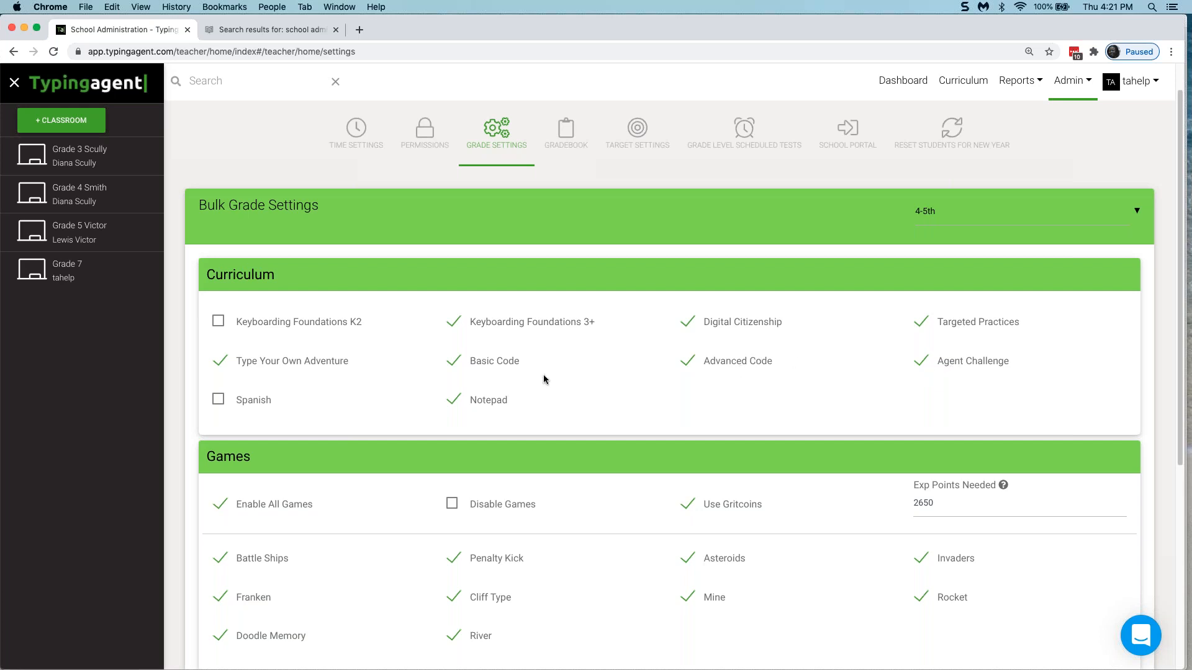
pyautogui.scroll(-2, 539, 378)
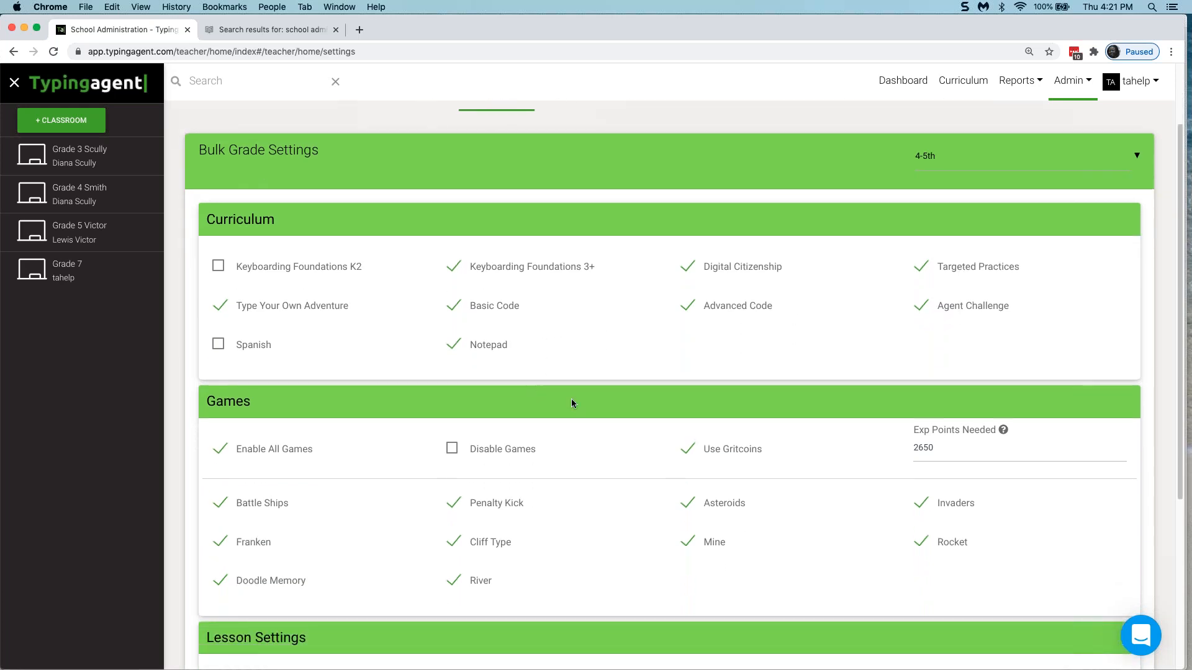
pyautogui.scroll(-1, 579, 403)
pyautogui.scroll(-2, 581, 404)
pyautogui.scroll(-3, 580, 403)
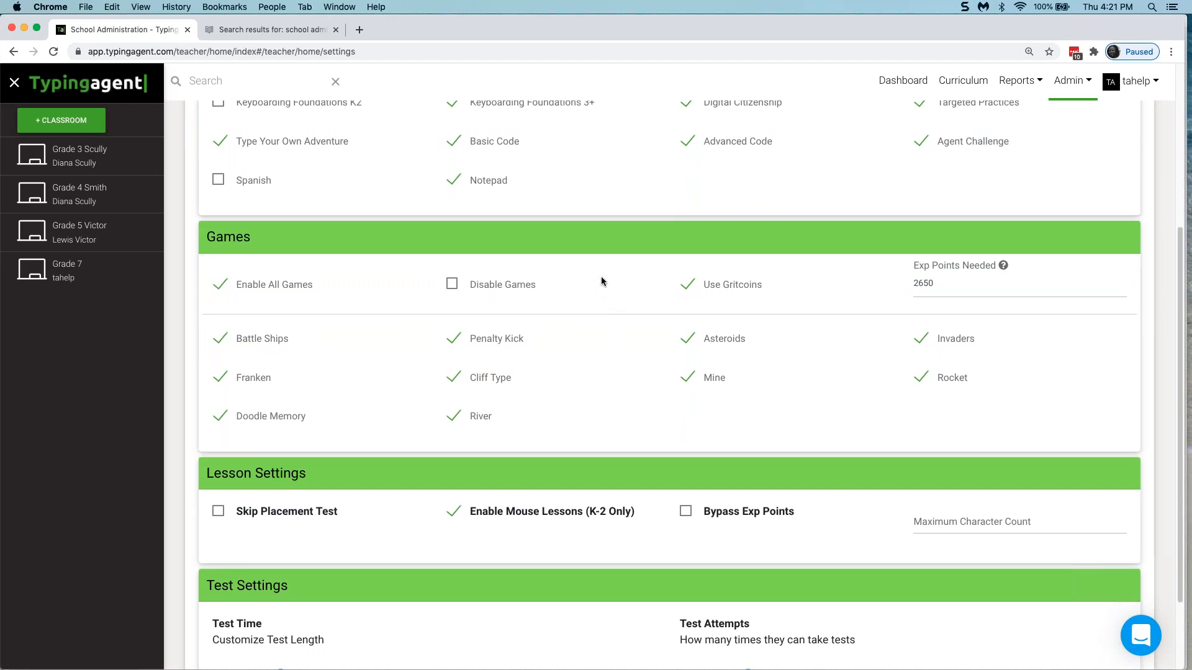
pyautogui.scroll(-2, 600, 280)
pyautogui.scroll(6, 564, 310)
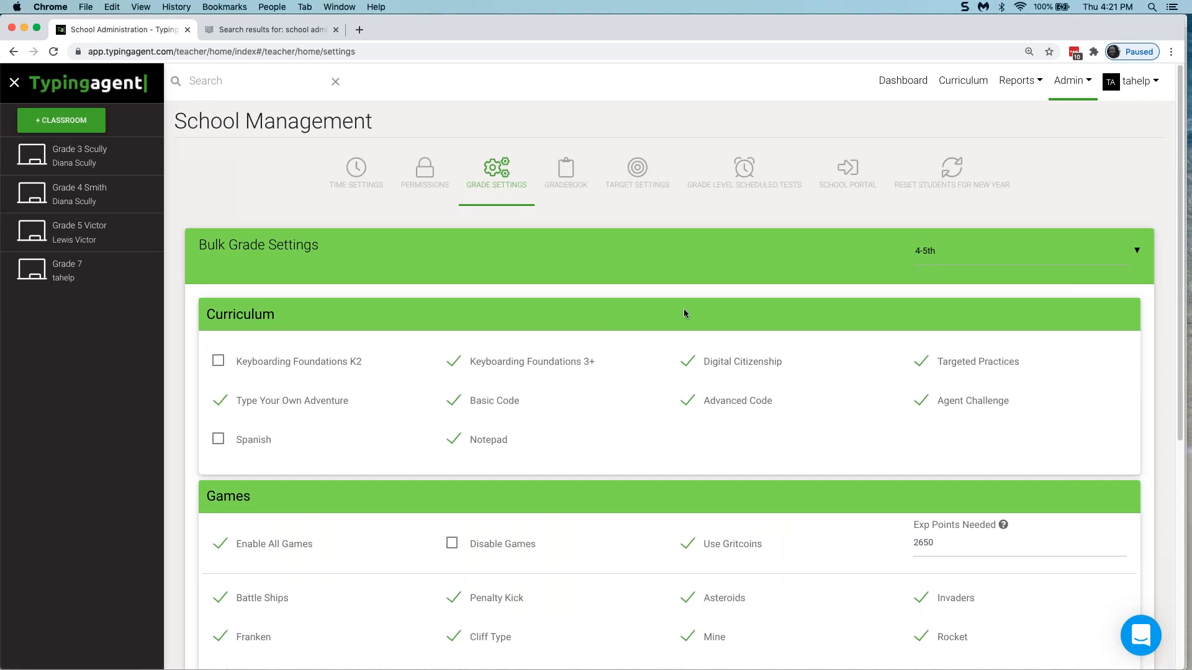
# Step: Disable Digital Citizenship and Advanced Code in the 4-5th curriculum and save the grade settings
pyautogui.scroll(-2, 665, 303)
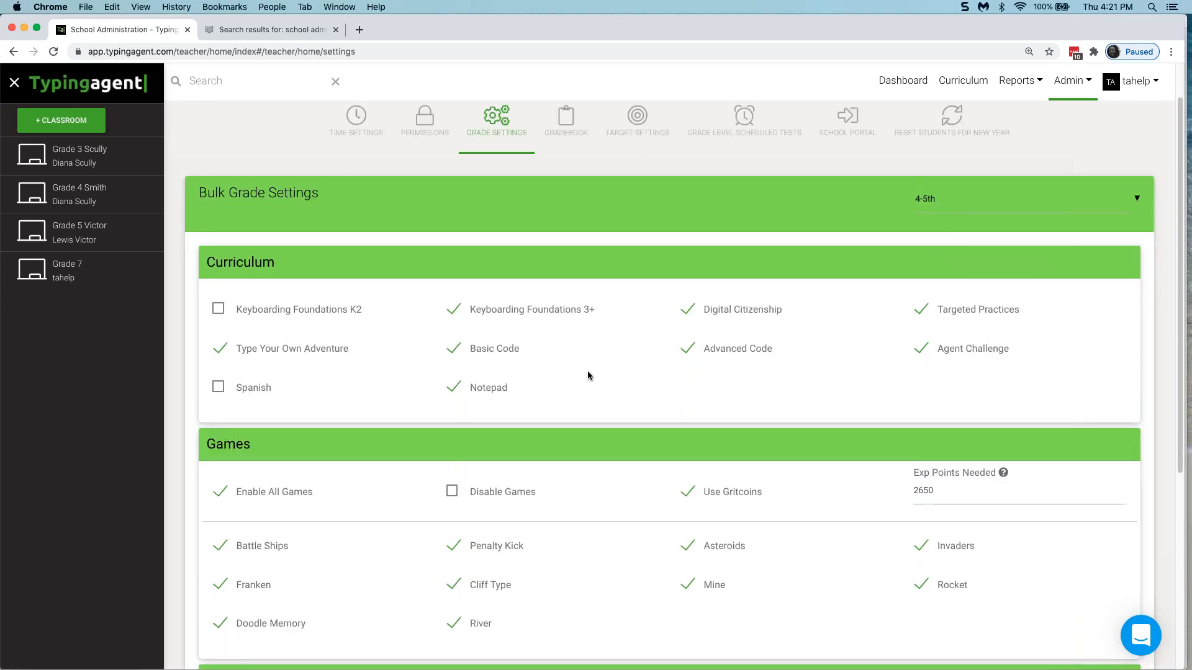
pyautogui.click(685, 315)
pyautogui.click(687, 352)
pyautogui.scroll(-5, 626, 414)
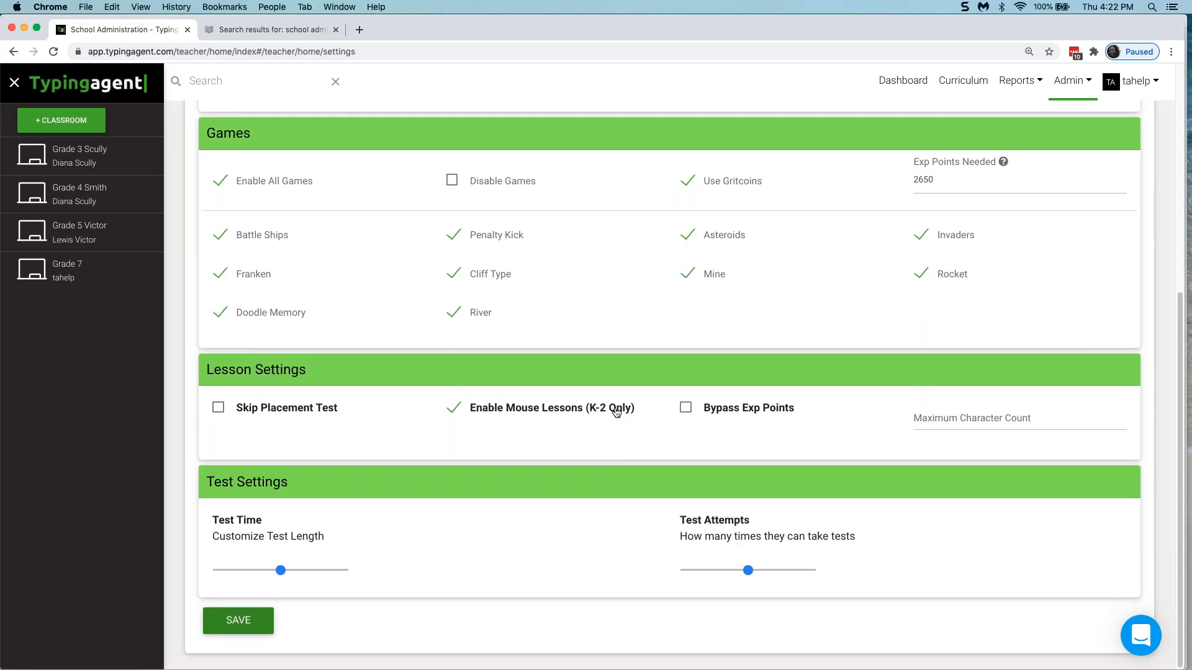
pyautogui.click(239, 620)
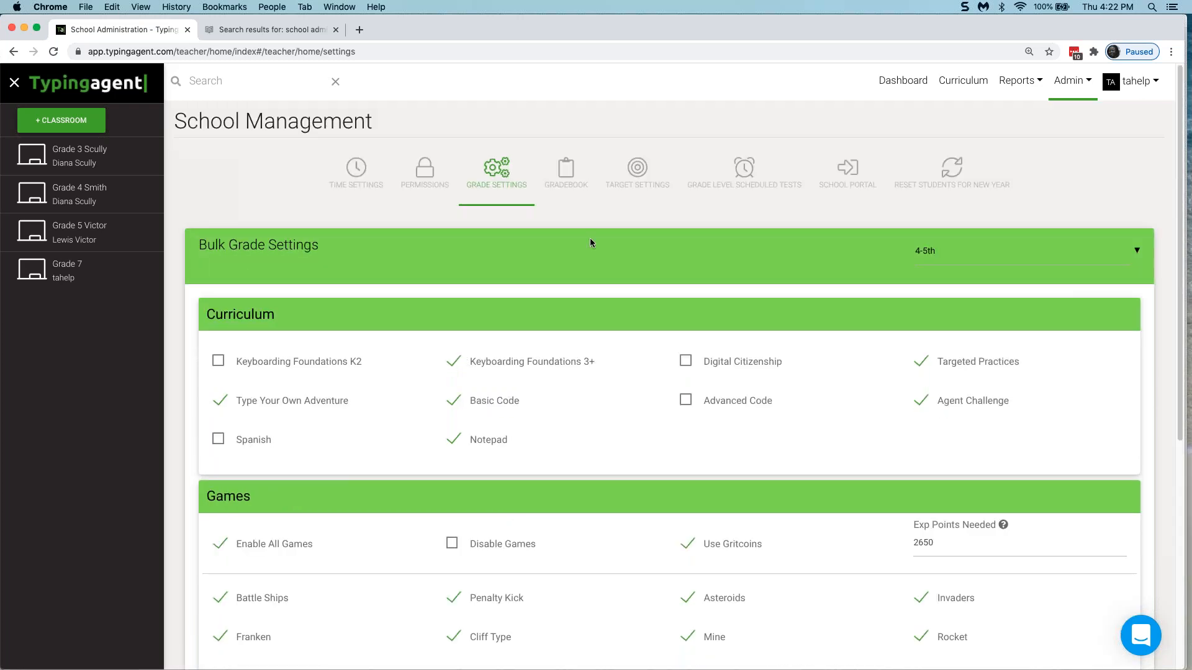
# Step: View the bulk Gradebook settings, examining the accuracy, WPM and grade scale for Kindergarten and for Grade 4
pyautogui.click(572, 184)
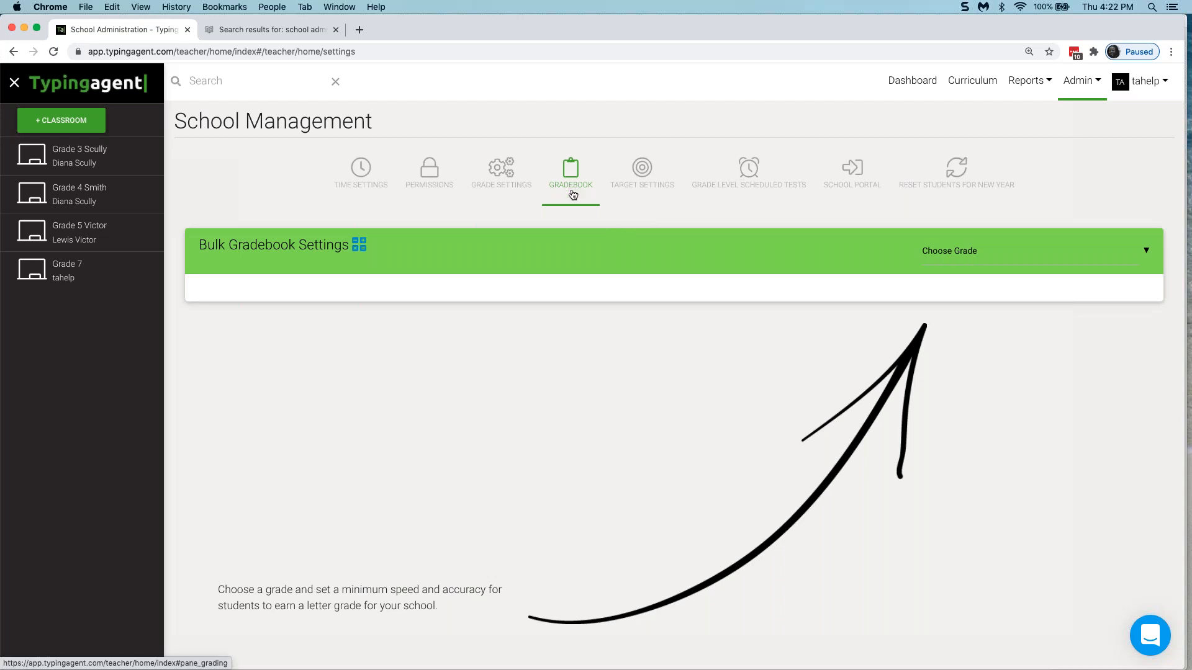
pyautogui.click(1021, 261)
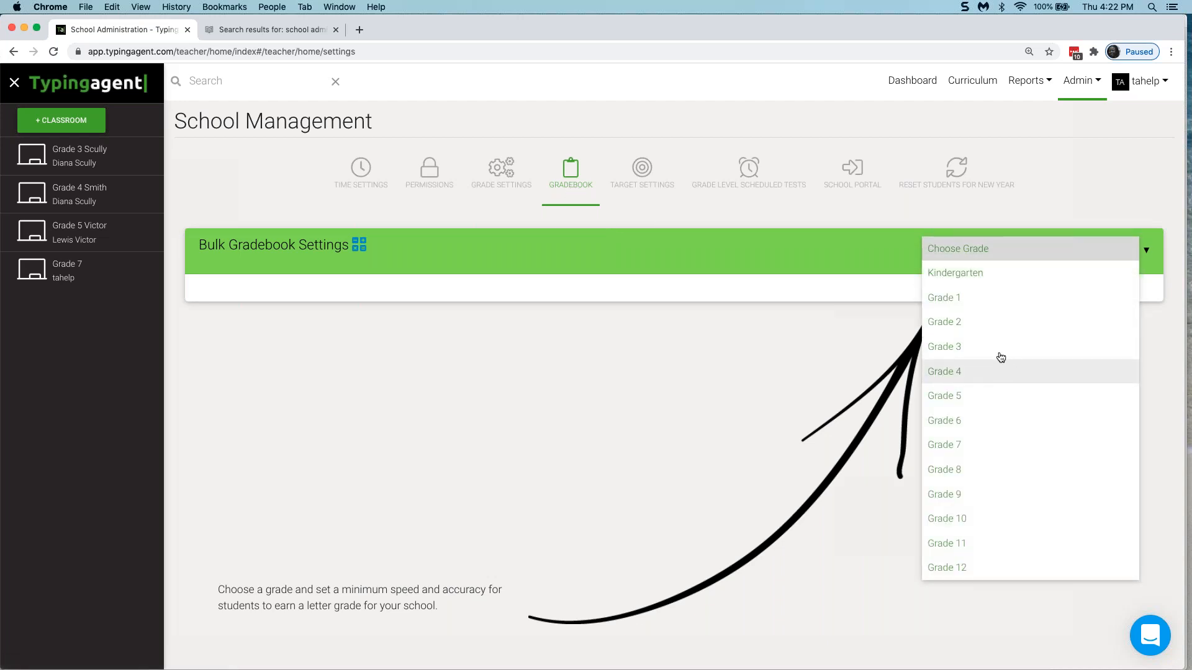
pyautogui.click(971, 278)
pyautogui.scroll(-5, 785, 315)
pyautogui.scroll(5, 745, 339)
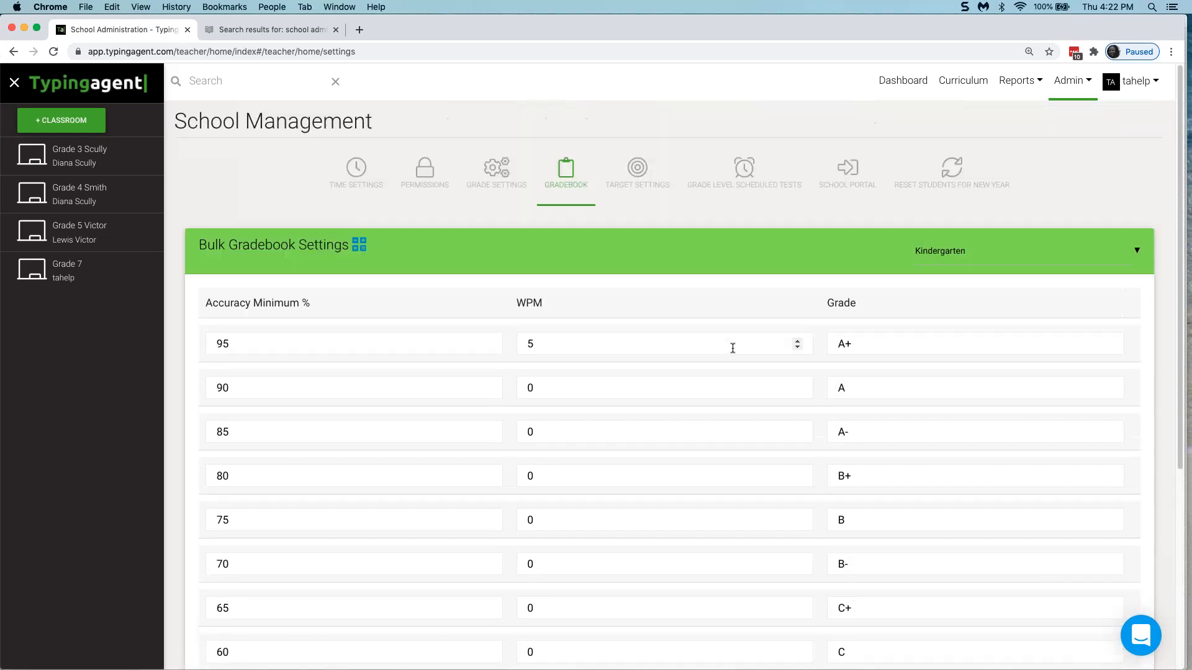
pyautogui.scroll(-3, 769, 472)
pyautogui.scroll(3, 795, 401)
pyautogui.click(981, 255)
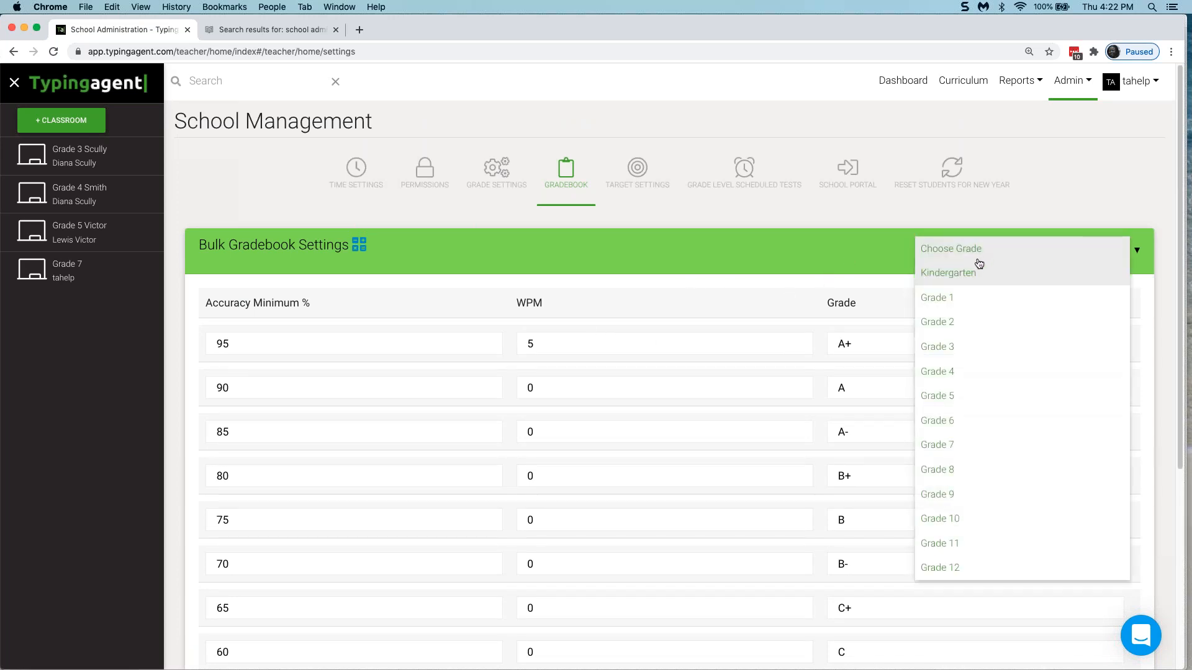
pyautogui.click(946, 376)
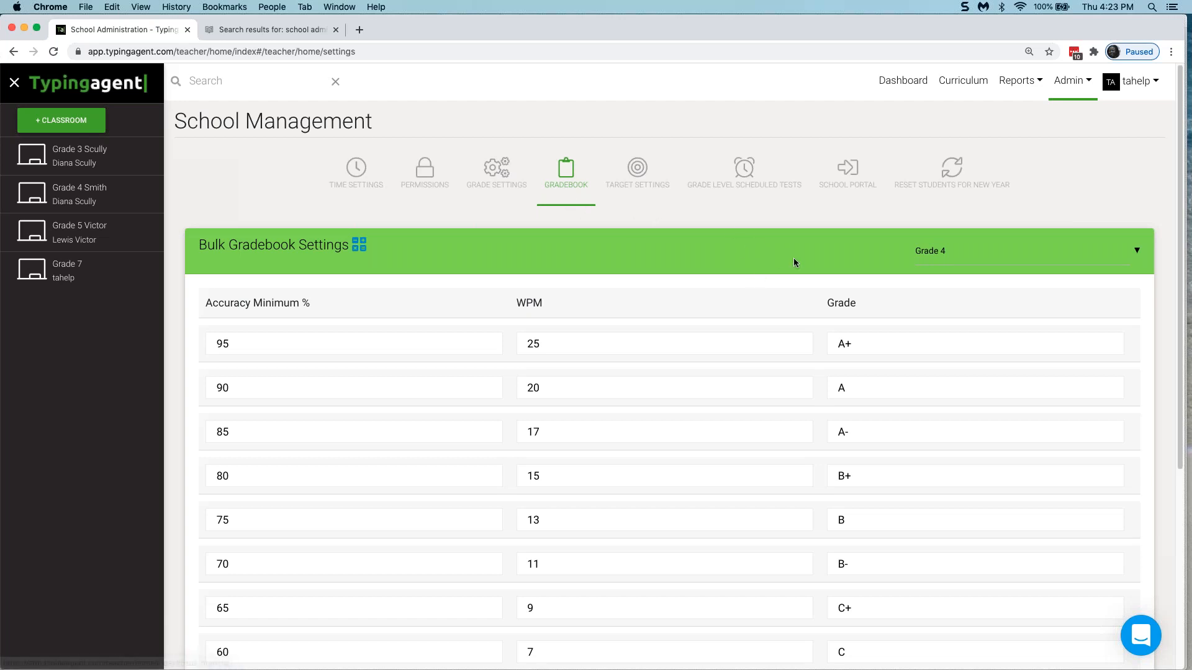
# Step: In the Kindergarten scale, set the grade for the 95% accuracy row to ":)" and for the 90% row to "Pass"
pyautogui.click(958, 250)
pyautogui.click(943, 274)
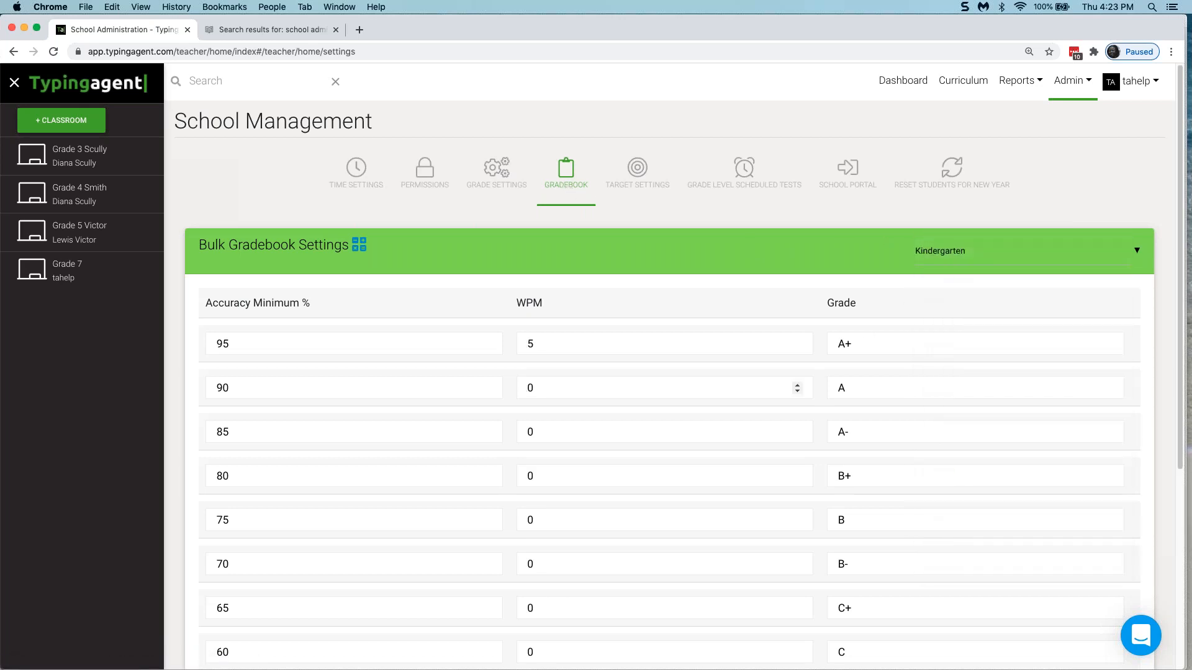
pyautogui.click(872, 343)
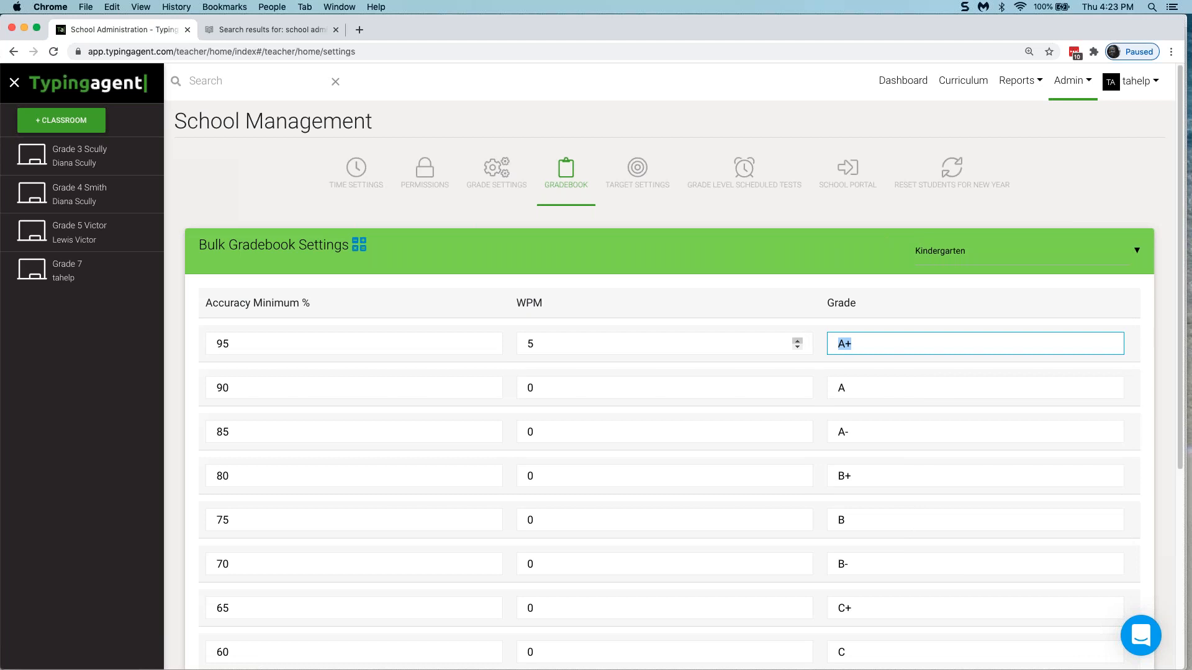
pyautogui.write(':0')
pyautogui.press('BackSpace')
pyautogui.write(')')
pyautogui.click(862, 391)
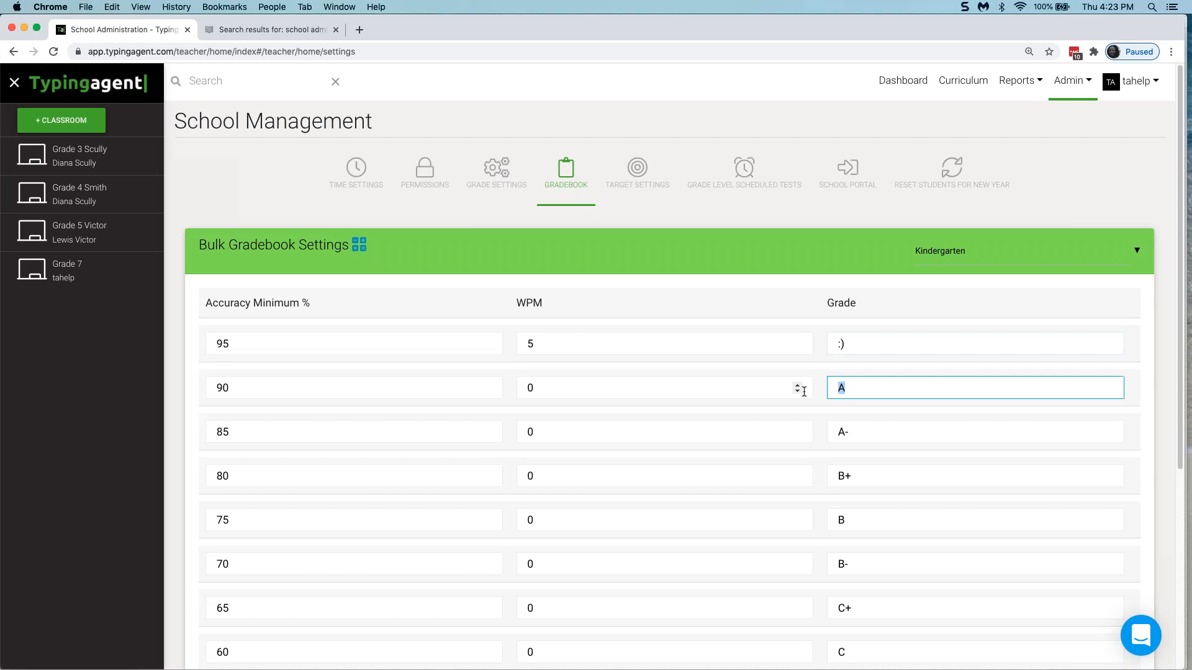
pyautogui.write('Pass')
# Step: Set the Kindergarten WPM minimums to 5, 4 and 3 for the 95%, 90% and 85% accuracy rows
pyautogui.click(551, 346)
pyautogui.press('BackSpace')
pyautogui.write('5')
pyautogui.press('Tab')
pyautogui.write('4')
pyautogui.press('Tab')
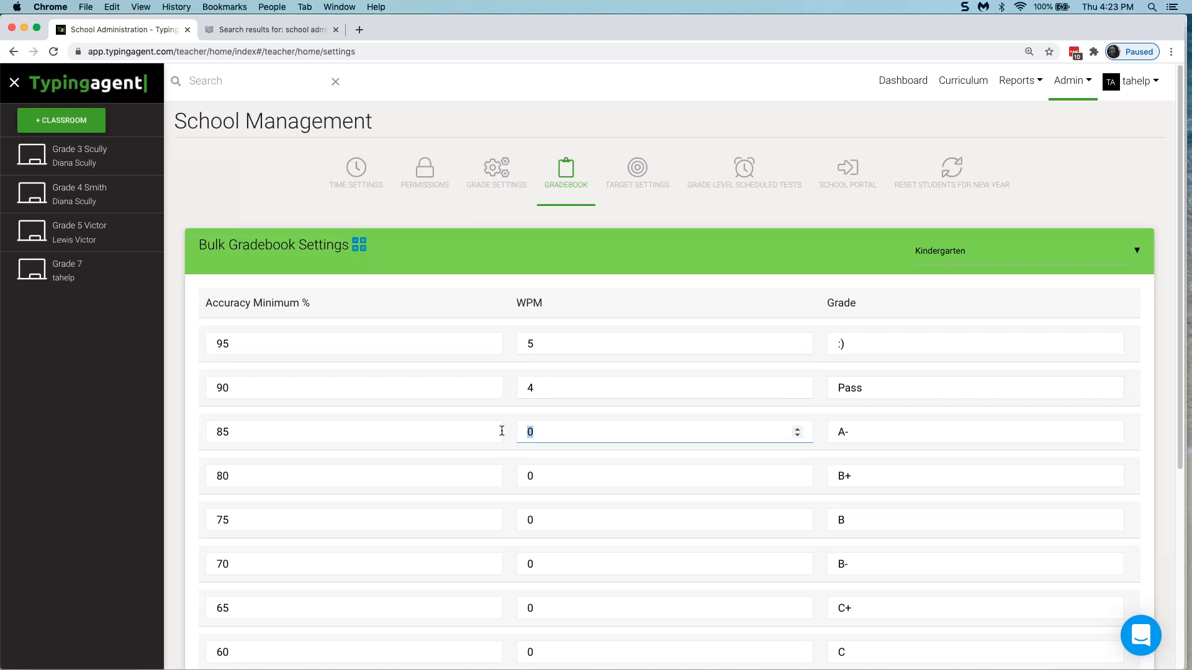
pyautogui.write('4')
pyautogui.press('BackSpace')
pyautogui.write('3')
# Step: Set the Kindergarten 70% accuracy row to 3 WPM with the grade "Pass"
pyautogui.scroll(-1, 540, 553)
pyautogui.doubleClick(540, 553)
pyautogui.write('3')
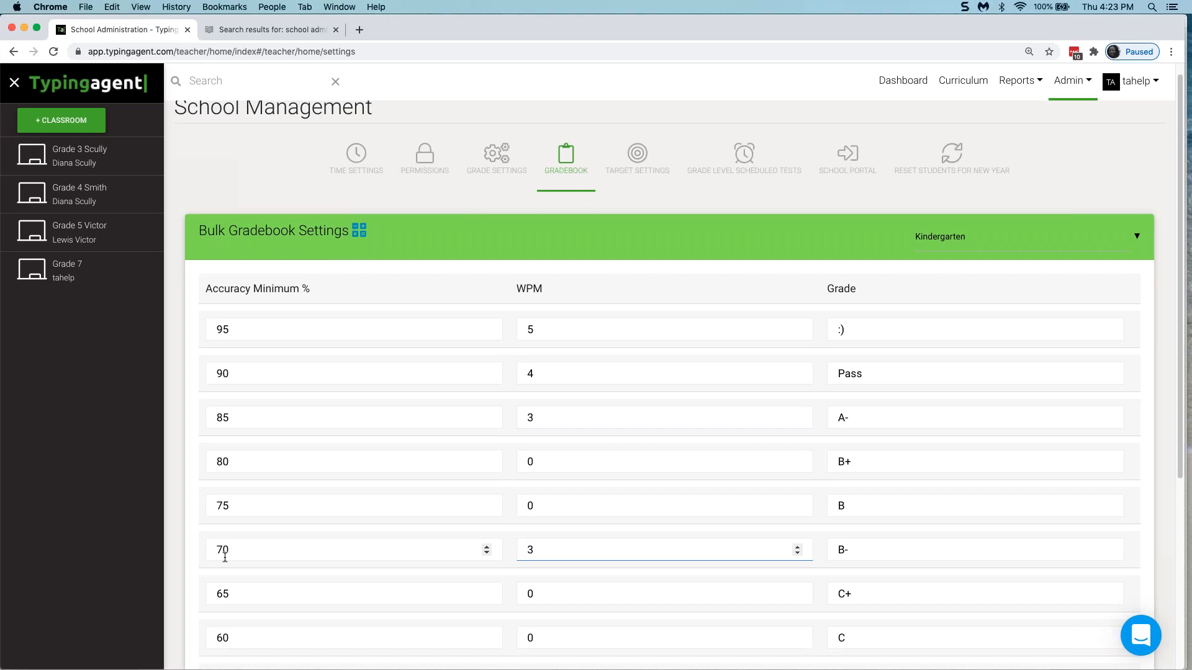
pyautogui.click(852, 550)
pyautogui.moveTo(853, 552); pyautogui.dragTo(830, 551)
pyautogui.write('Pass')
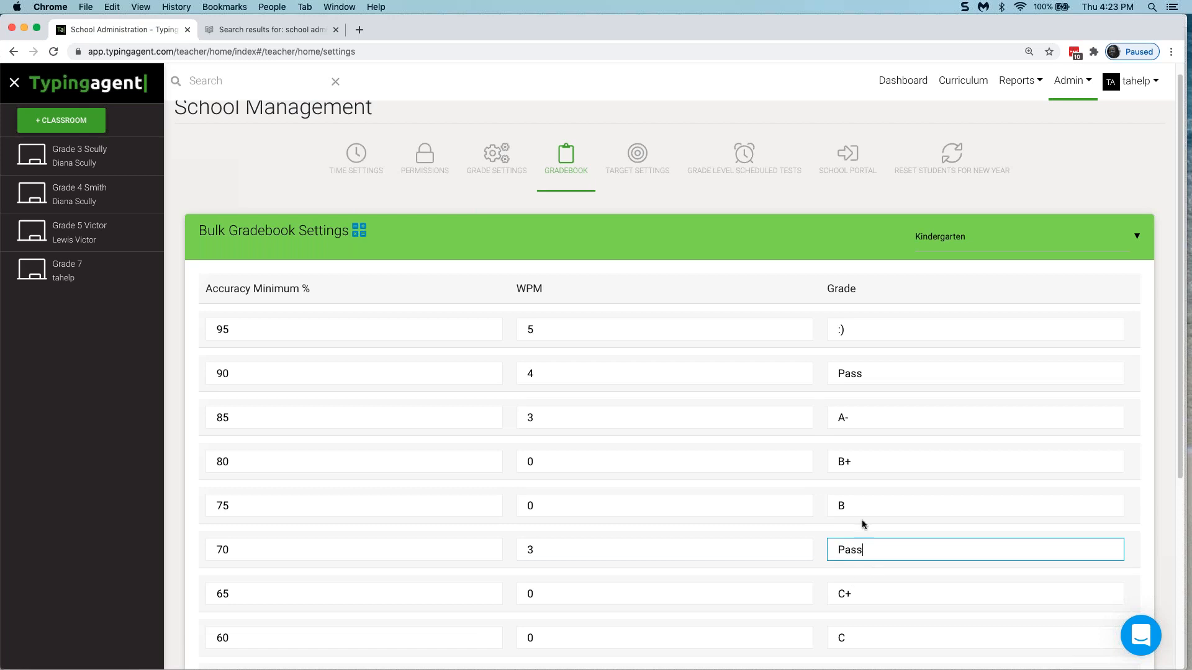
# Step: Set the Kindergarten 75% accuracy row to 3 WPM with the grade ":)"
pyautogui.click(574, 510)
pyautogui.press('BackSpace')
pyautogui.write('3')
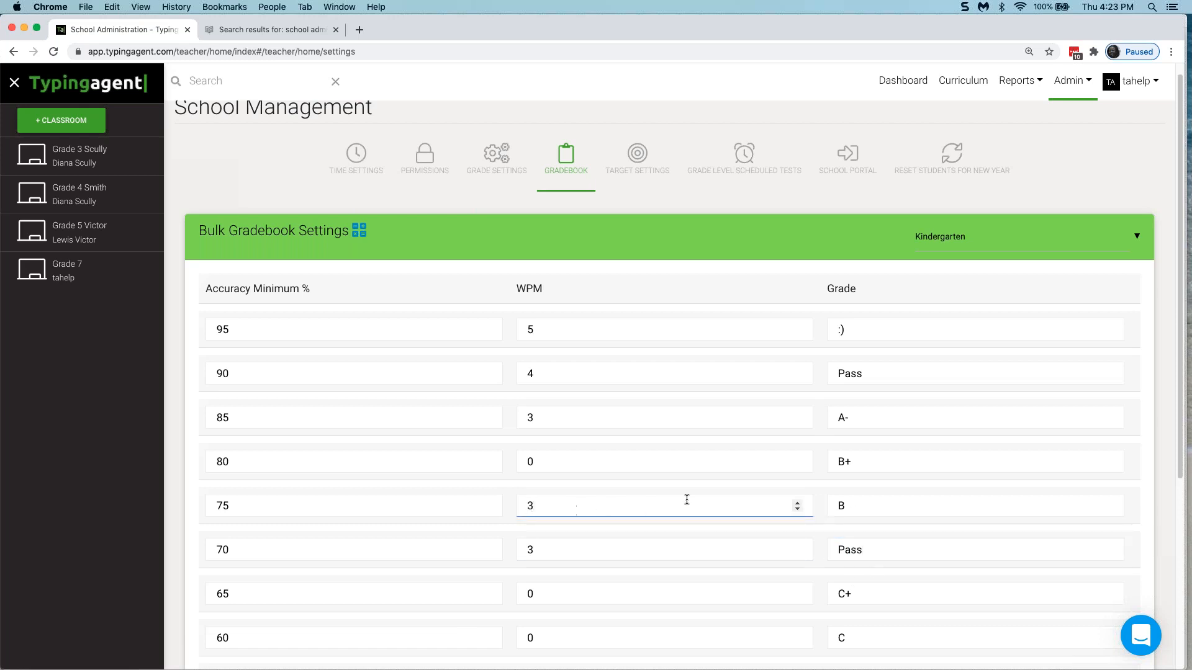
pyautogui.click(854, 510)
pyautogui.press('BackSpace')
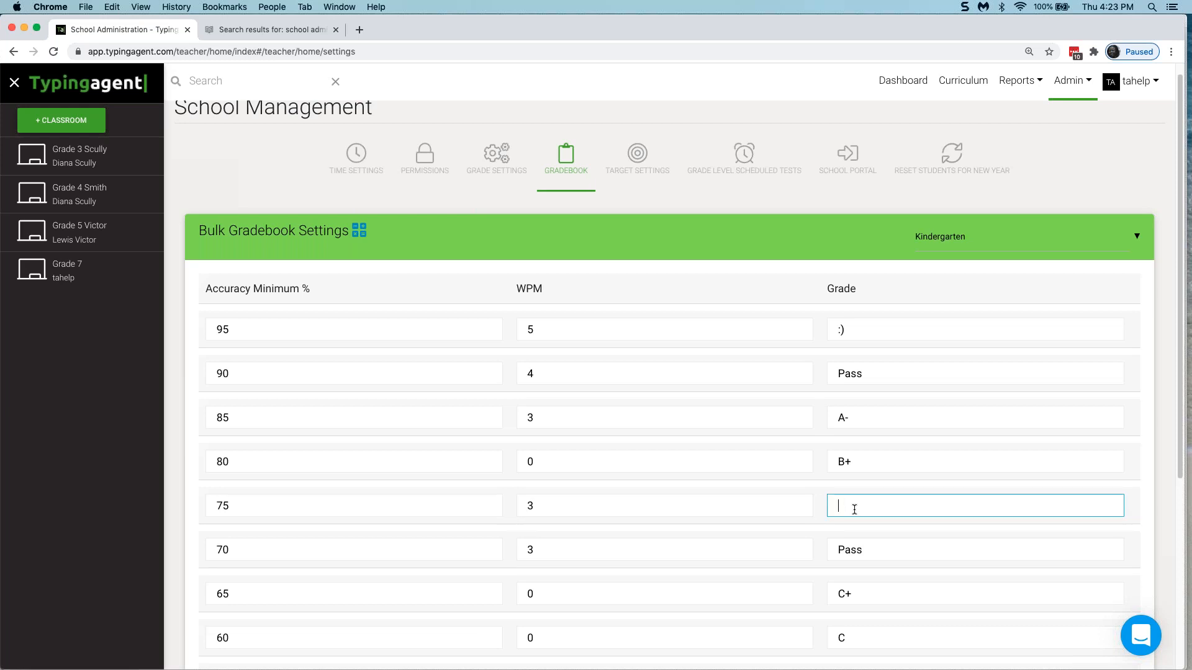
pyautogui.write(':)')
# Step: Set the Kindergarten 80% row's WPM to -1, and the 35% row to 2 WPM with the grade ":("
pyautogui.moveTo(550, 458); pyautogui.dragTo(500, 456)
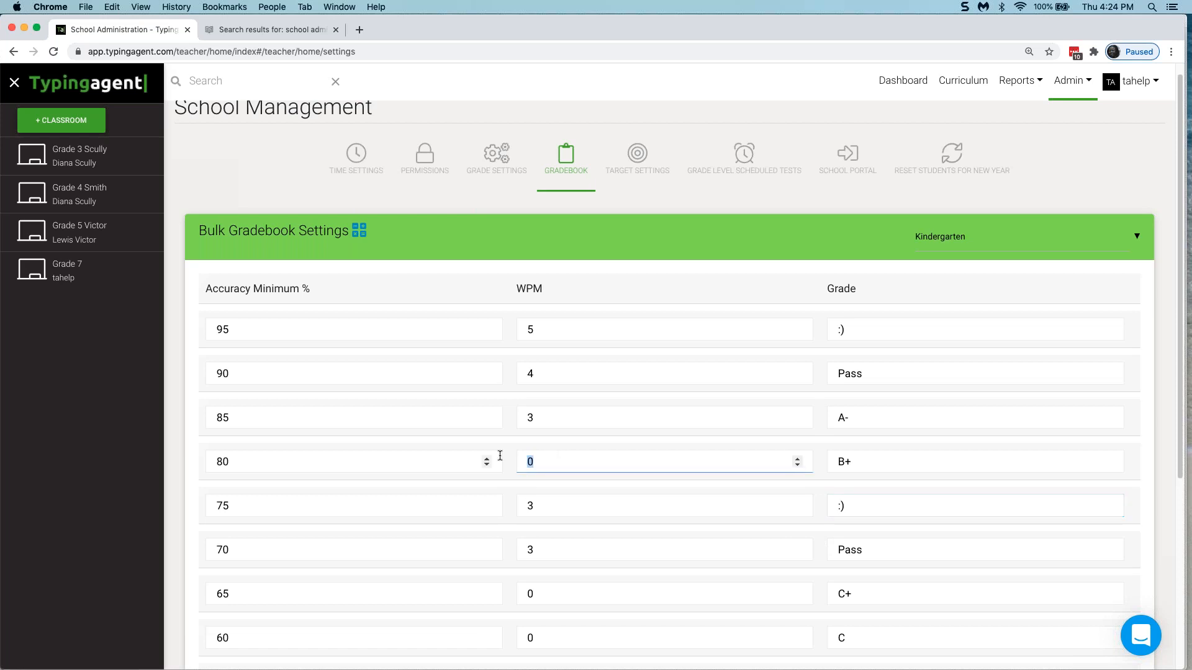
pyautogui.press('BackSpace')
pyautogui.write('-1')
pyautogui.scroll(-5, 692, 486)
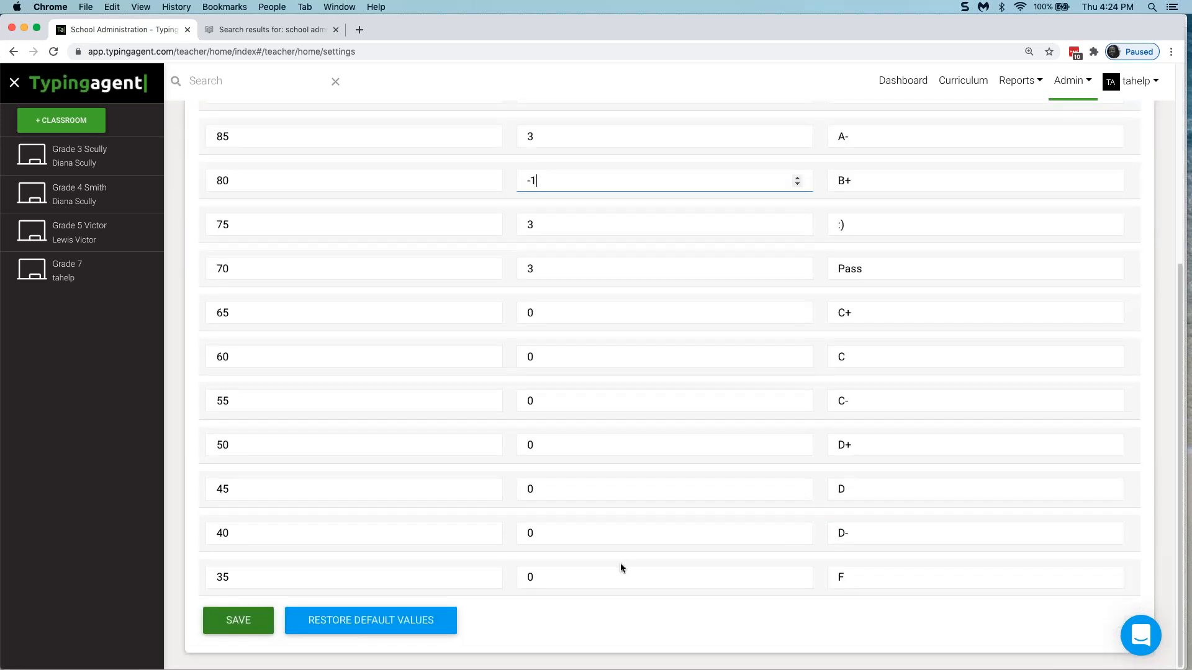
pyautogui.moveTo(557, 576); pyautogui.dragTo(517, 580)
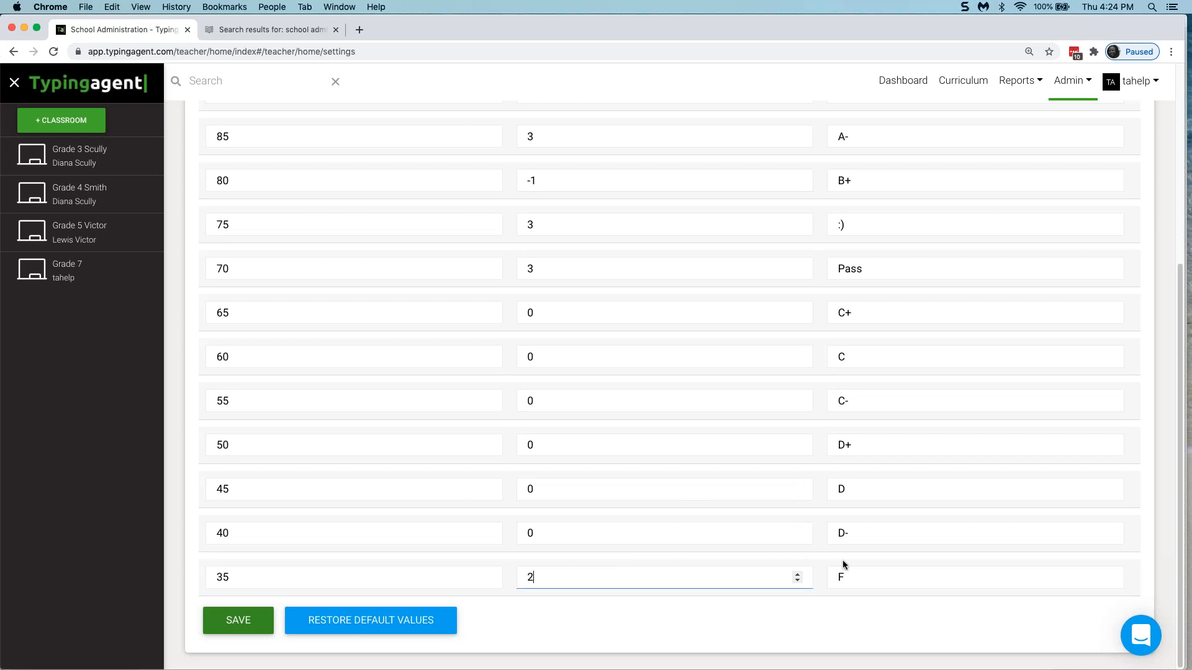
pyautogui.press('Tab')
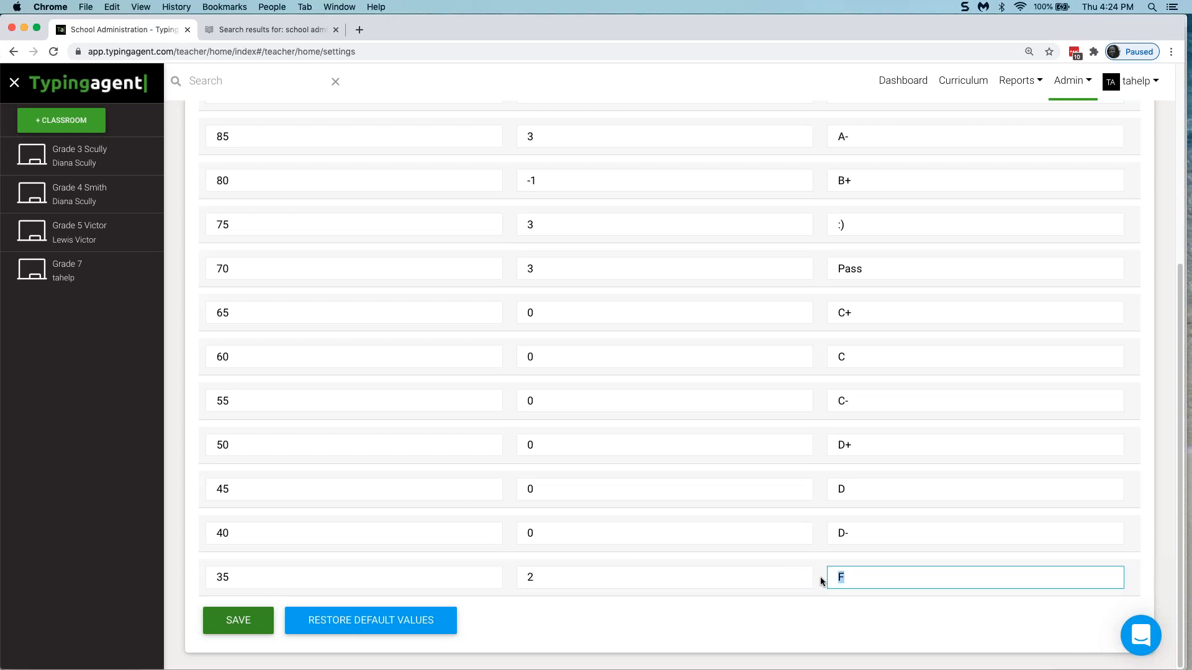
pyautogui.write(':(')
# Step: Review the edited Kindergarten scale, and switch to Grade 1 to examine its accuracy, WPM and grade rows
pyautogui.scroll(5, 840, 534)
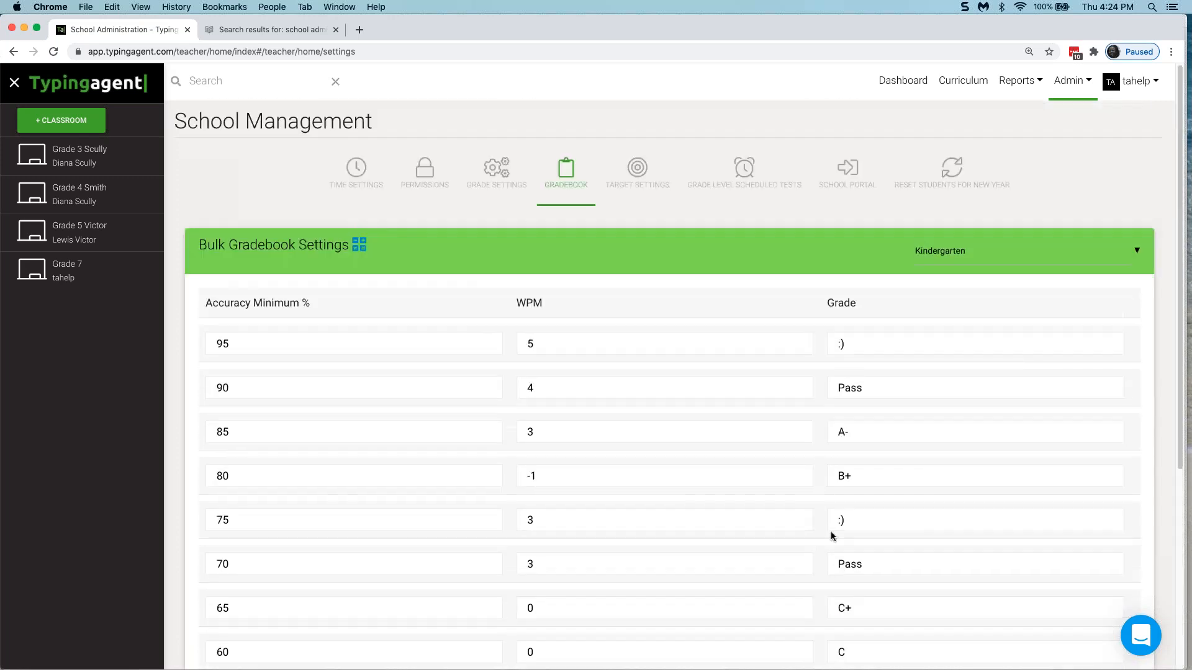
pyautogui.scroll(-5, 811, 410)
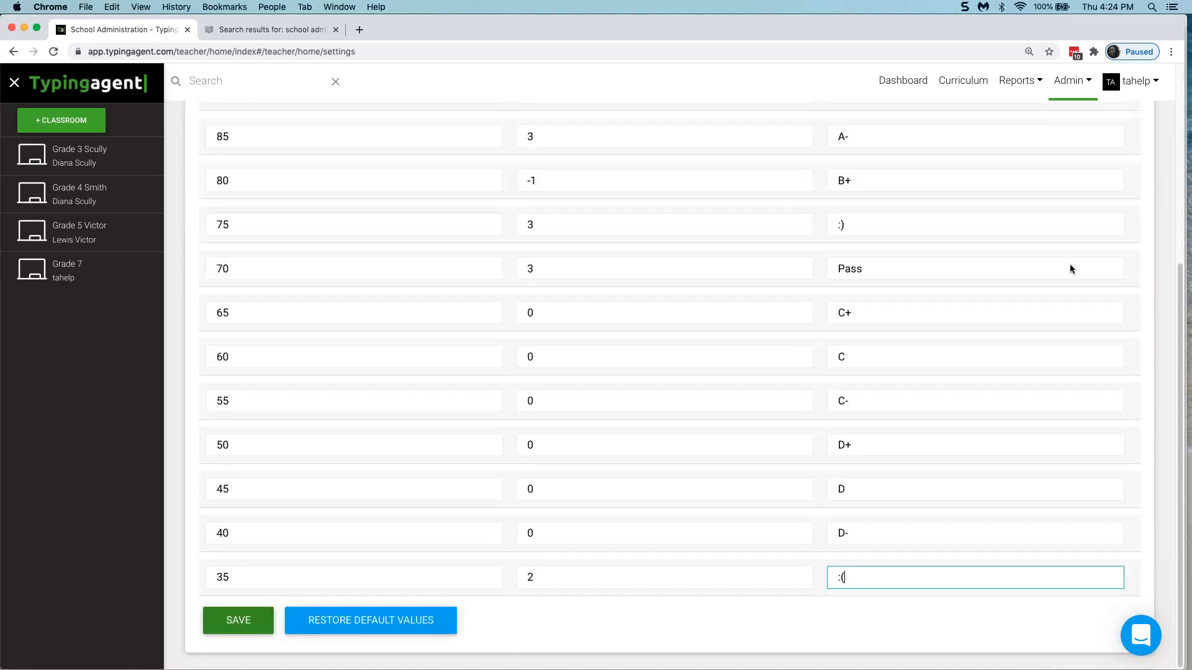
pyautogui.scroll(5, 804, 251)
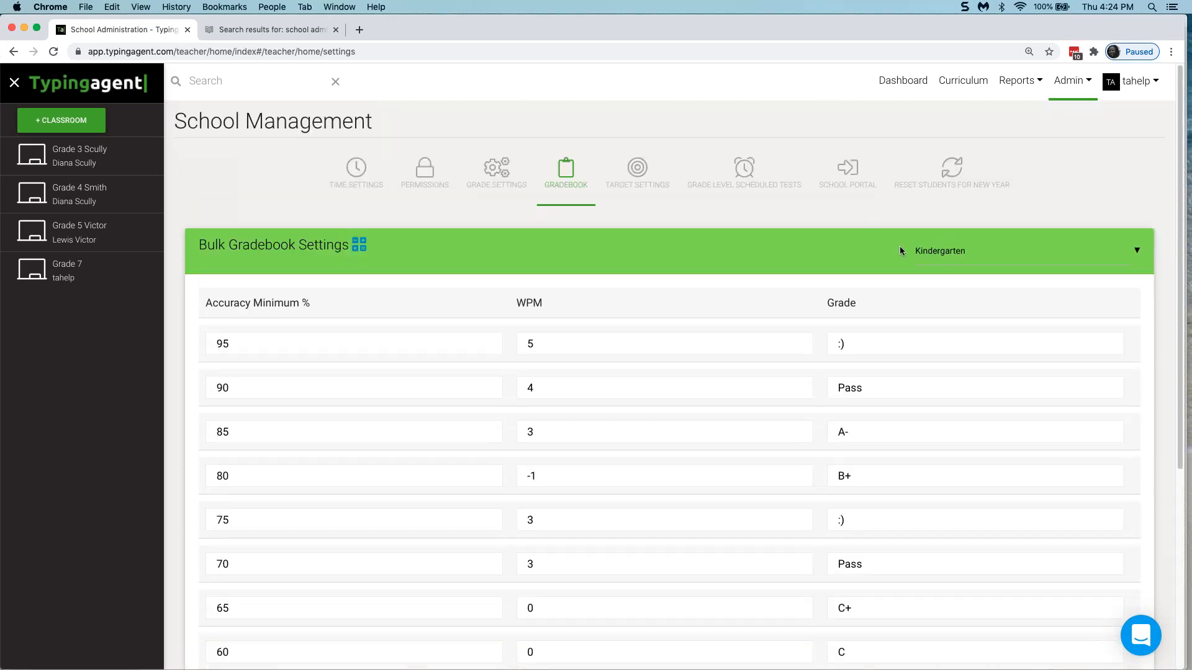
pyautogui.click(970, 259)
pyautogui.click(949, 301)
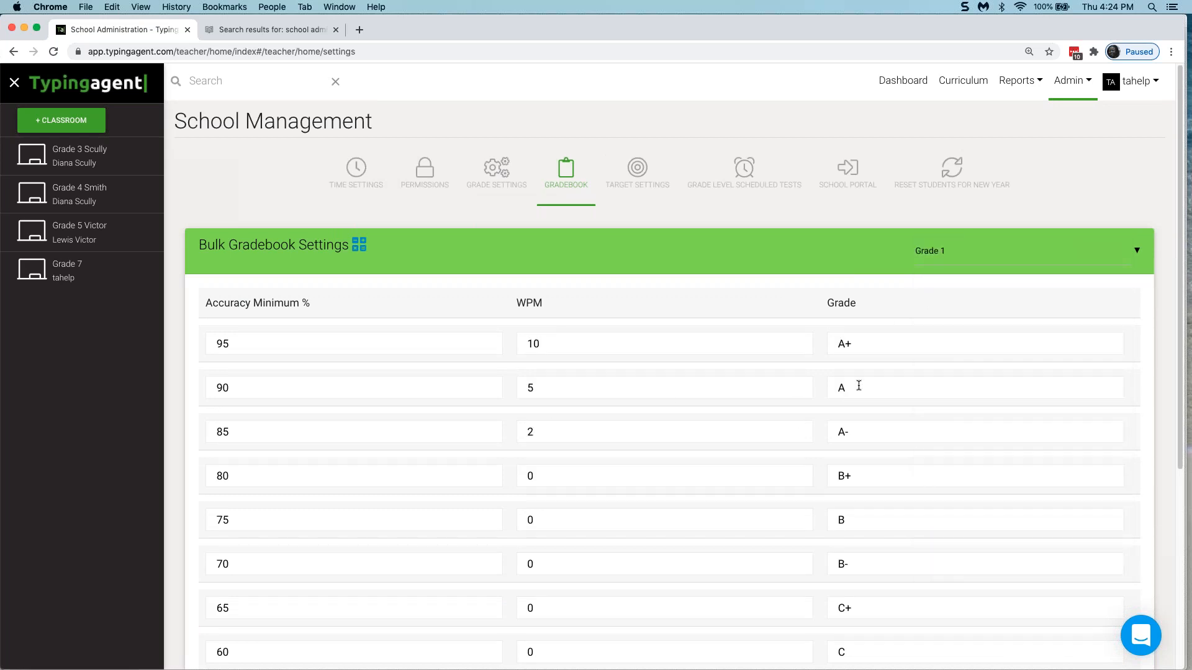
pyautogui.scroll(-5, 807, 386)
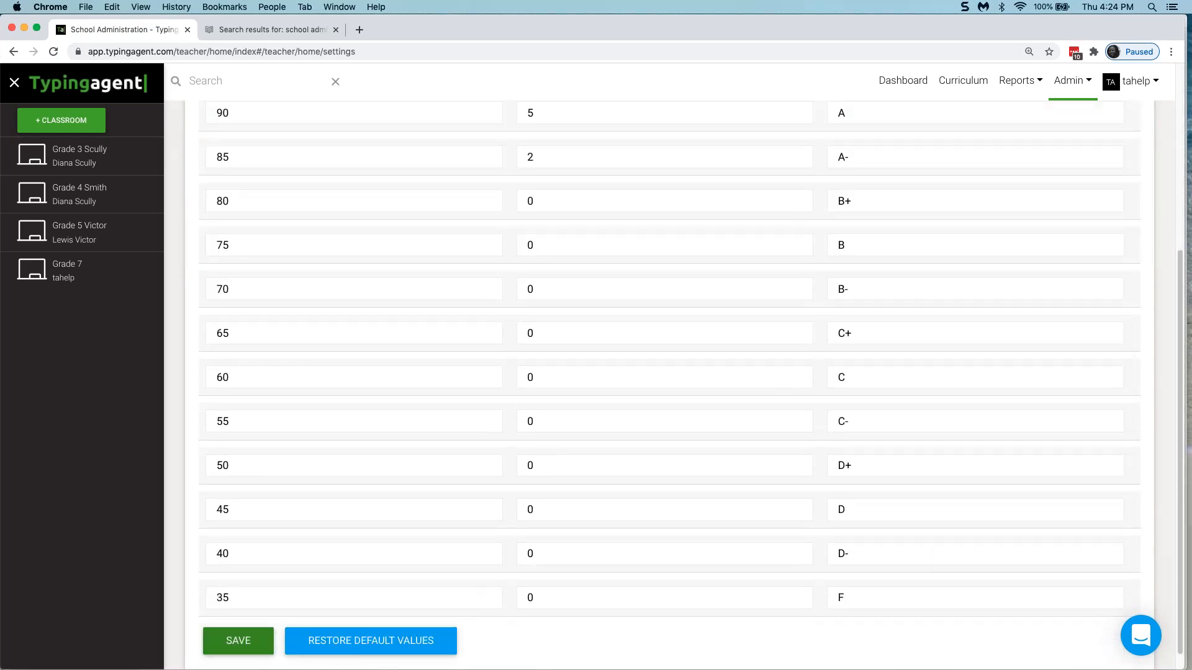
pyautogui.scroll(5, 989, 285)
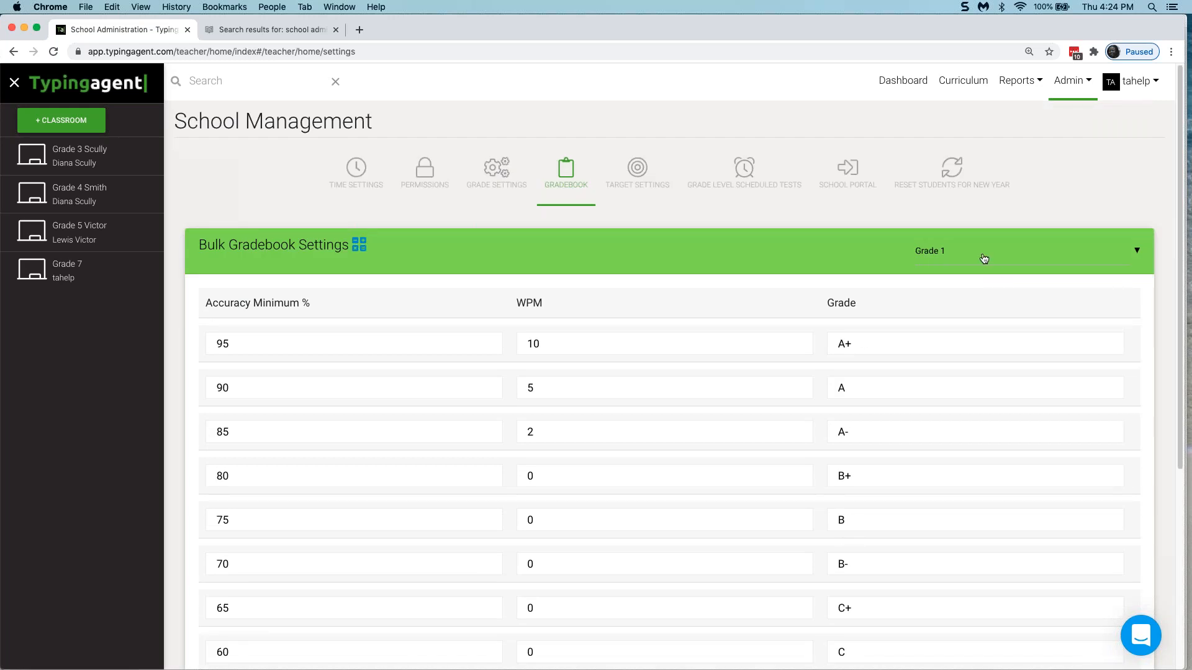
pyautogui.scroll(-5, 487, 383)
pyautogui.scroll(4, 326, 383)
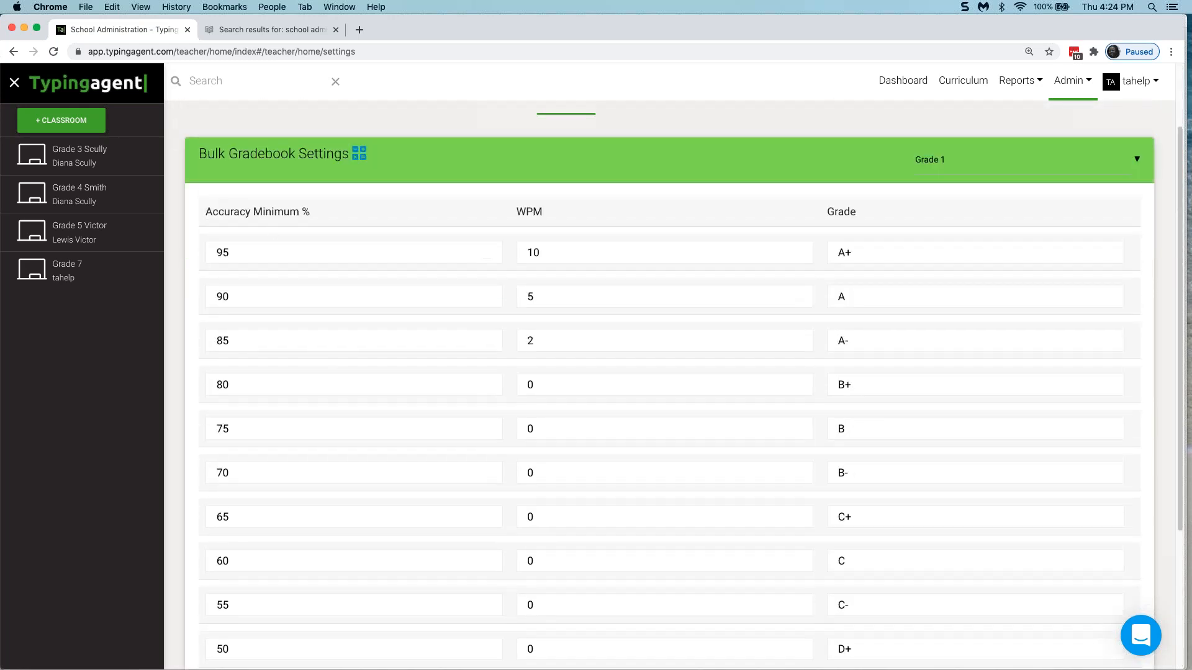
pyautogui.scroll(-4, 227, 216)
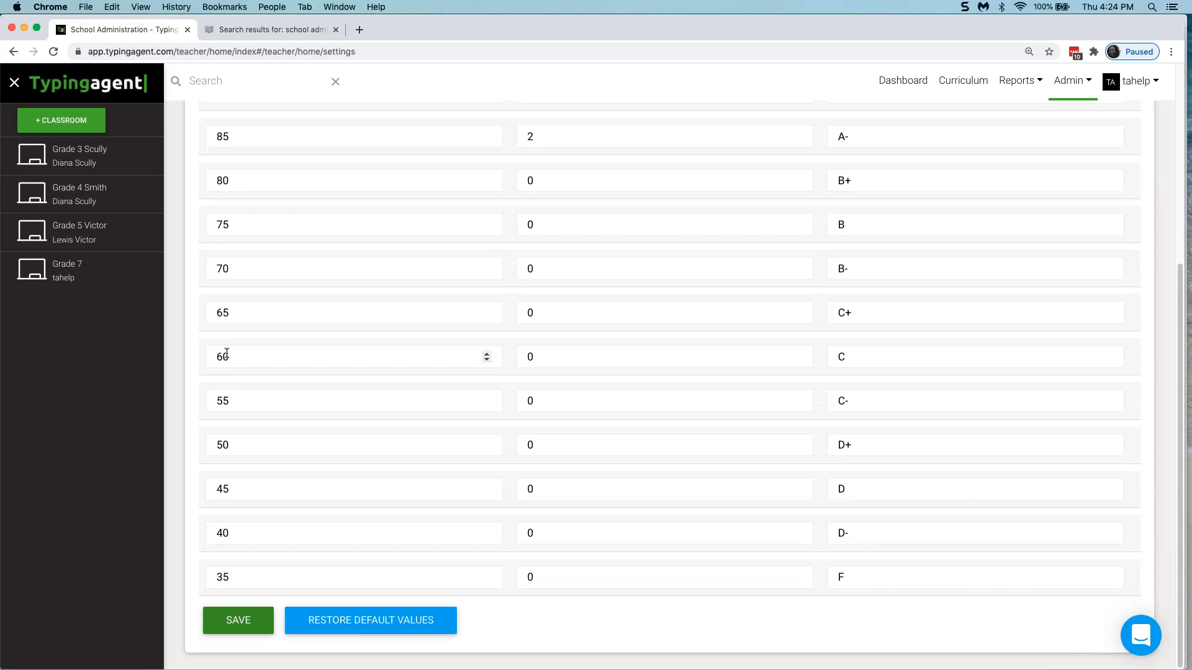
pyautogui.scroll(5, 624, 284)
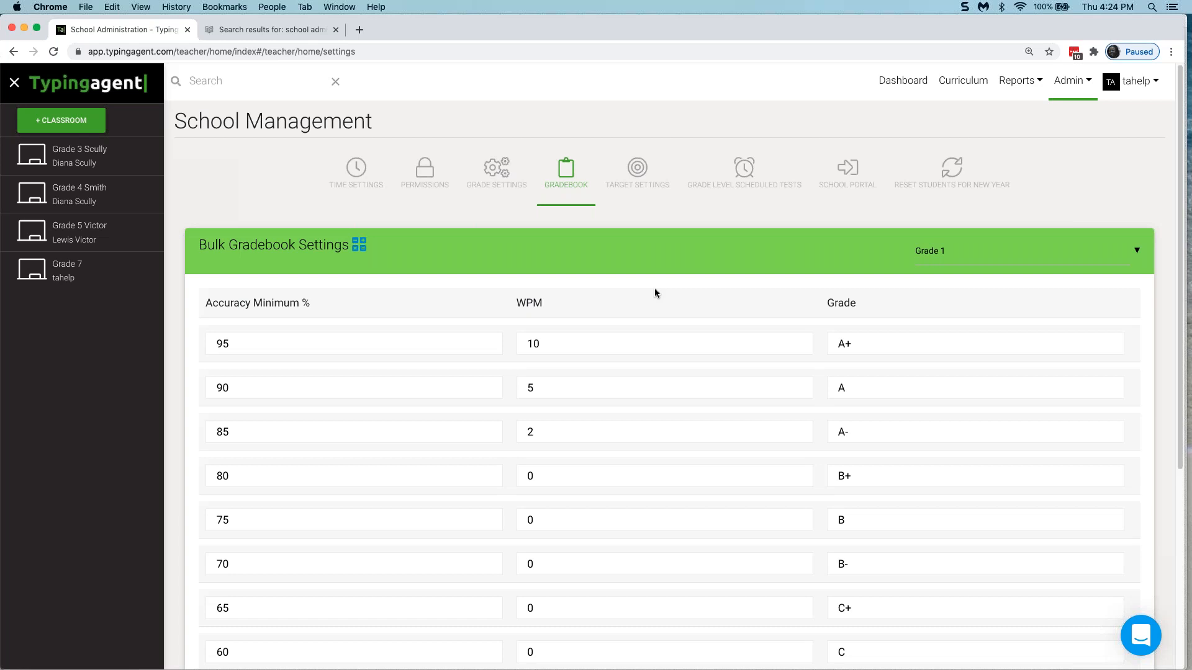
# Step: Switch the gradebook settings to Grade 4, set the A+ row's WPM to 21 and review the scale
pyautogui.click(943, 252)
pyautogui.click(935, 370)
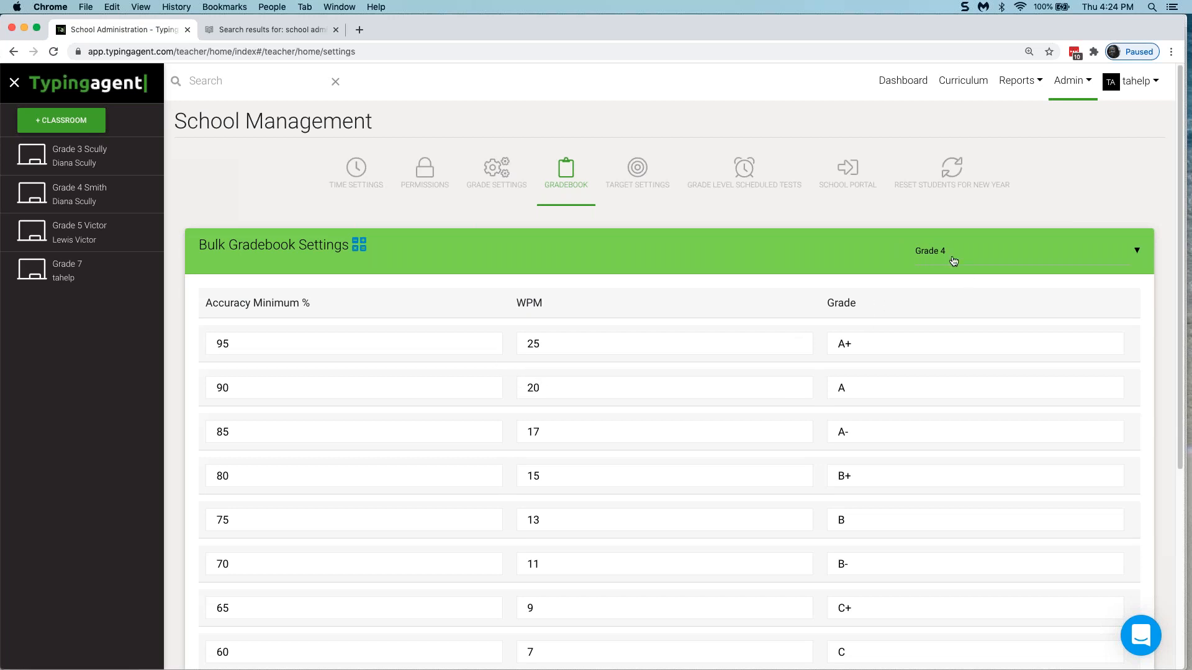
pyautogui.doubleClick(548, 388)
pyautogui.click(684, 285)
pyautogui.click(564, 345)
pyautogui.press('BackSpace')
pyautogui.write('1')
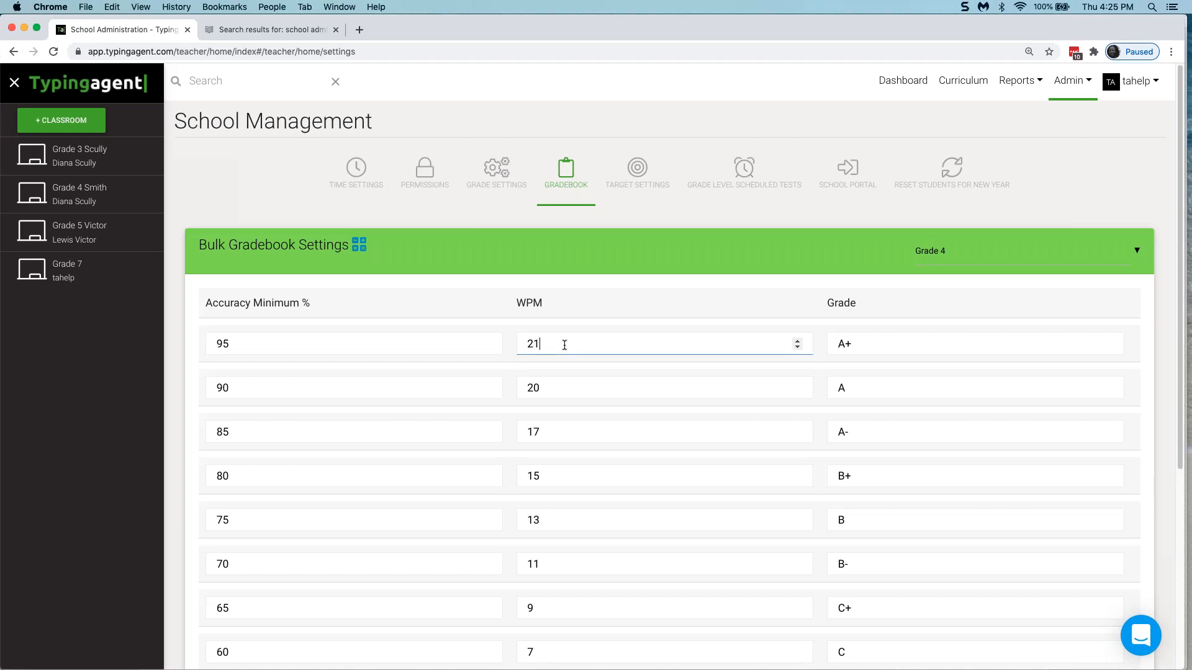
pyautogui.scroll(-5, 560, 474)
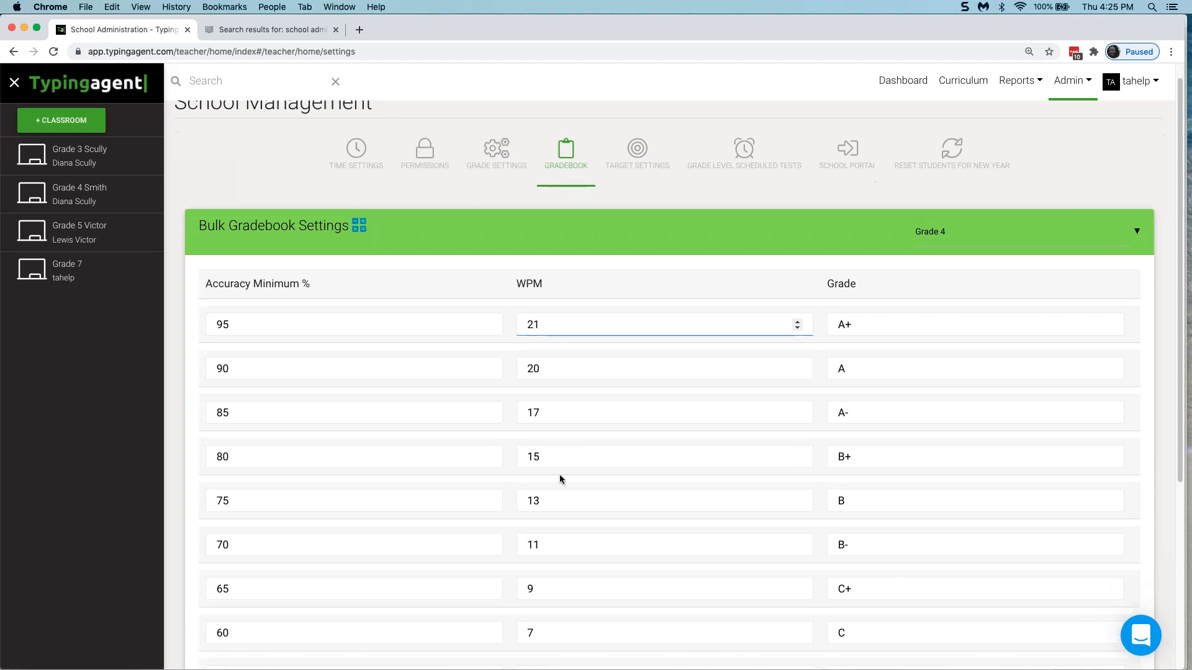
pyautogui.scroll(-1, 583, 487)
pyautogui.scroll(5, 583, 486)
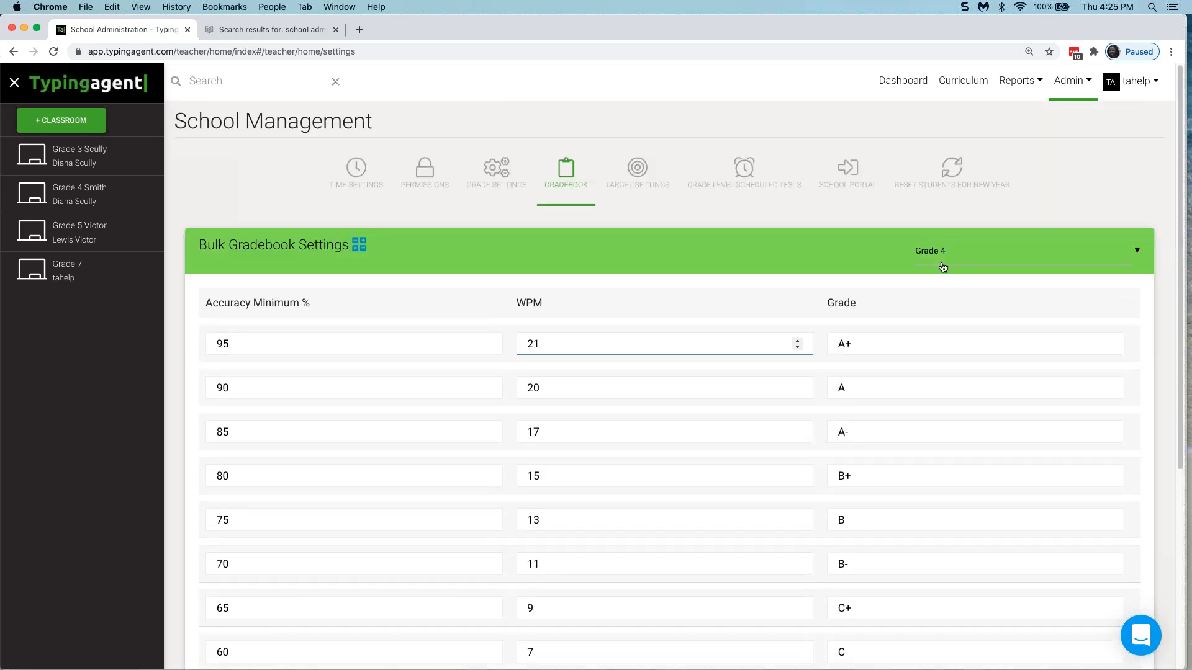
# Step: Set the accuracy minimum of Grade 6's A row to 85 in the gradebook settings, and switch to the Grade 10 scale
pyautogui.click(973, 254)
pyautogui.click(964, 417)
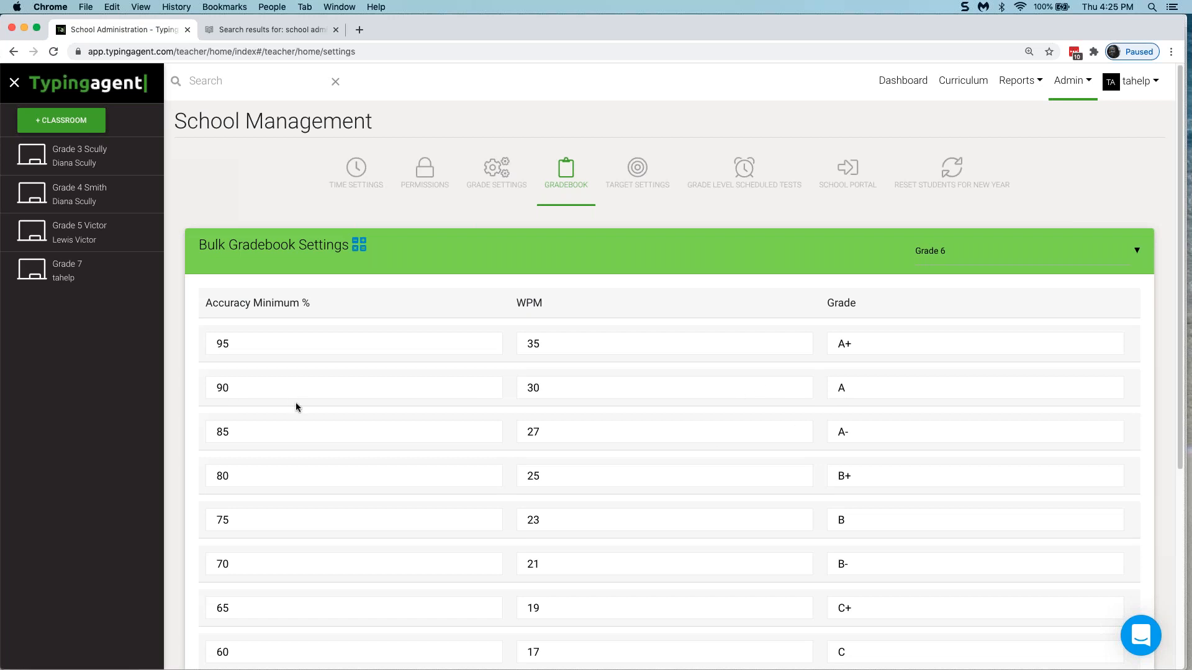
pyautogui.moveTo(236, 391); pyautogui.dragTo(202, 389)
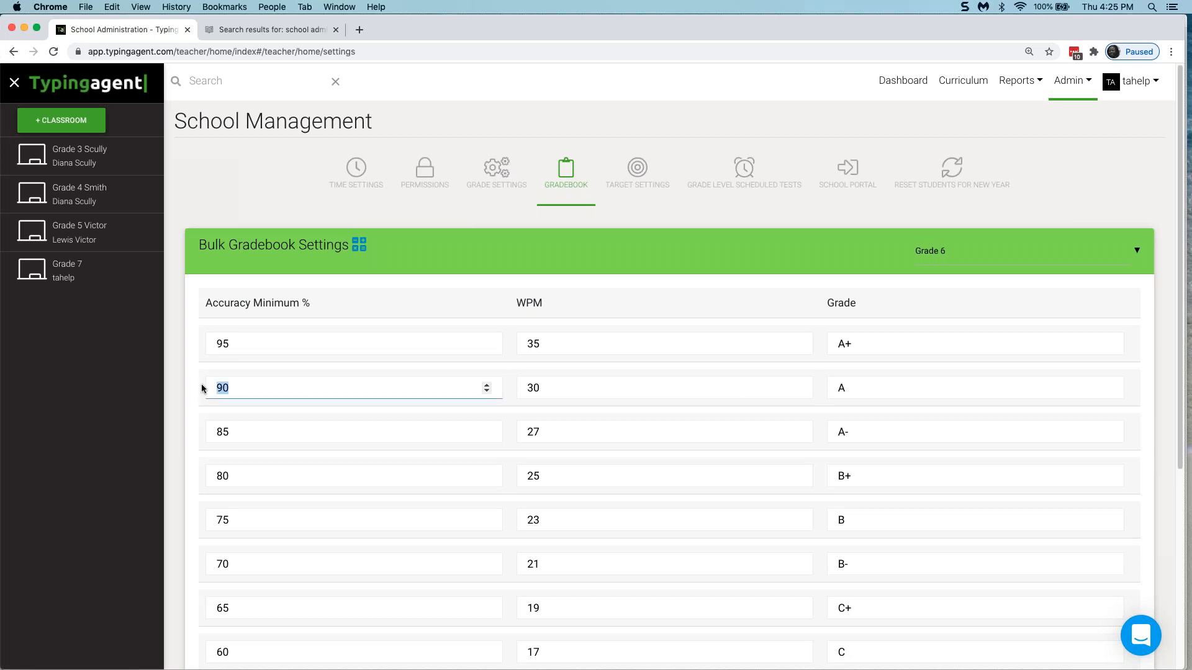
pyautogui.write('85')
pyautogui.click(659, 254)
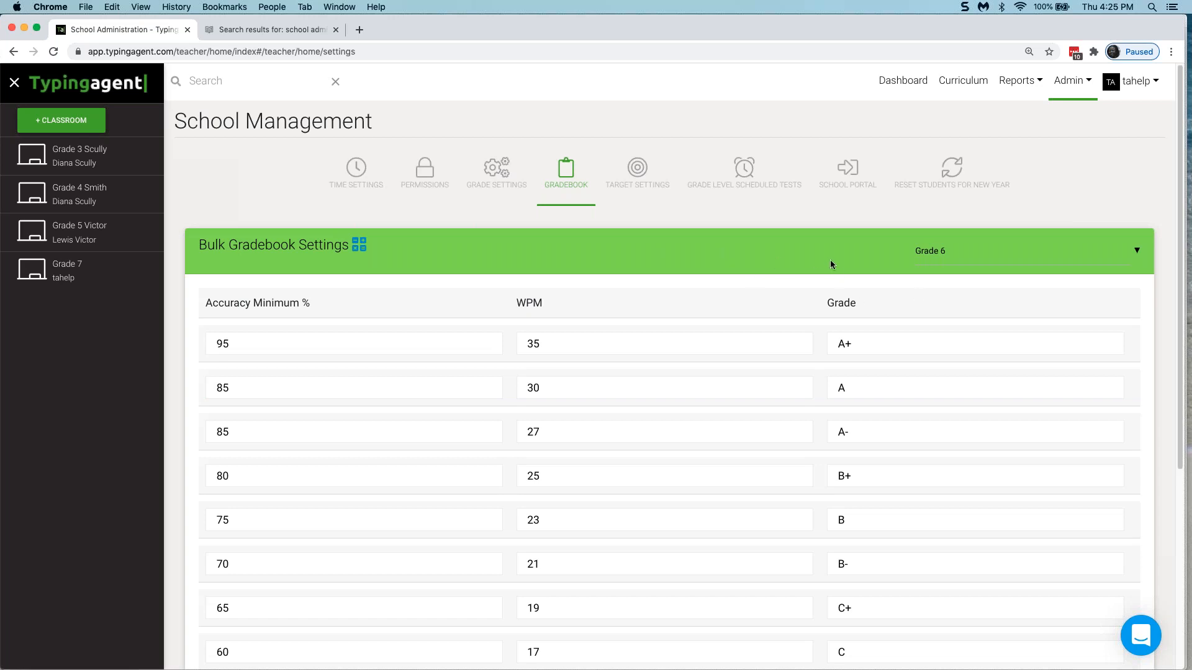
pyautogui.click(985, 258)
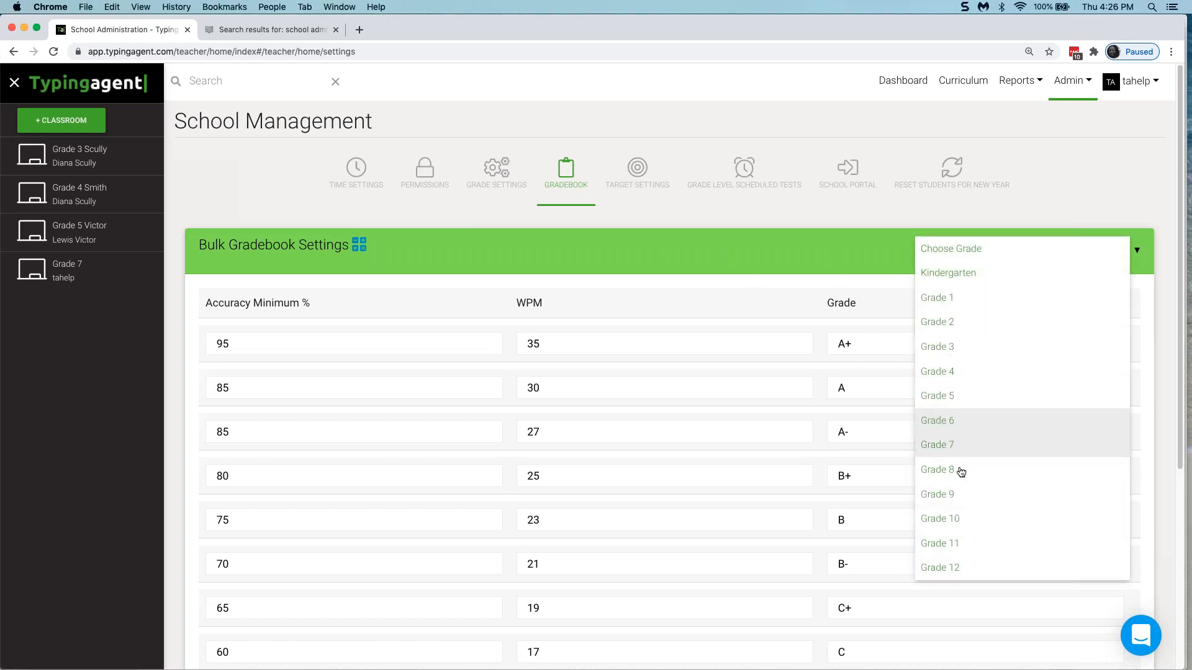
pyautogui.click(977, 520)
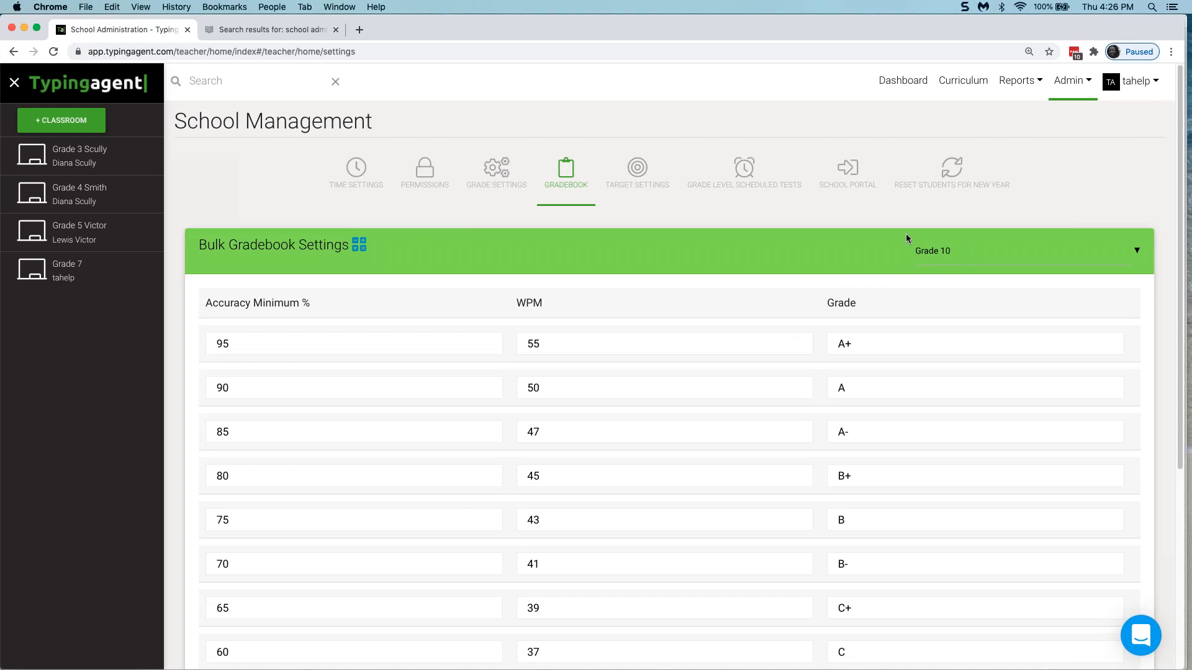
# Step: Open the bulk target settings for Grade 4 to view its lesson targets and proficiency requirements
pyautogui.click(637, 177)
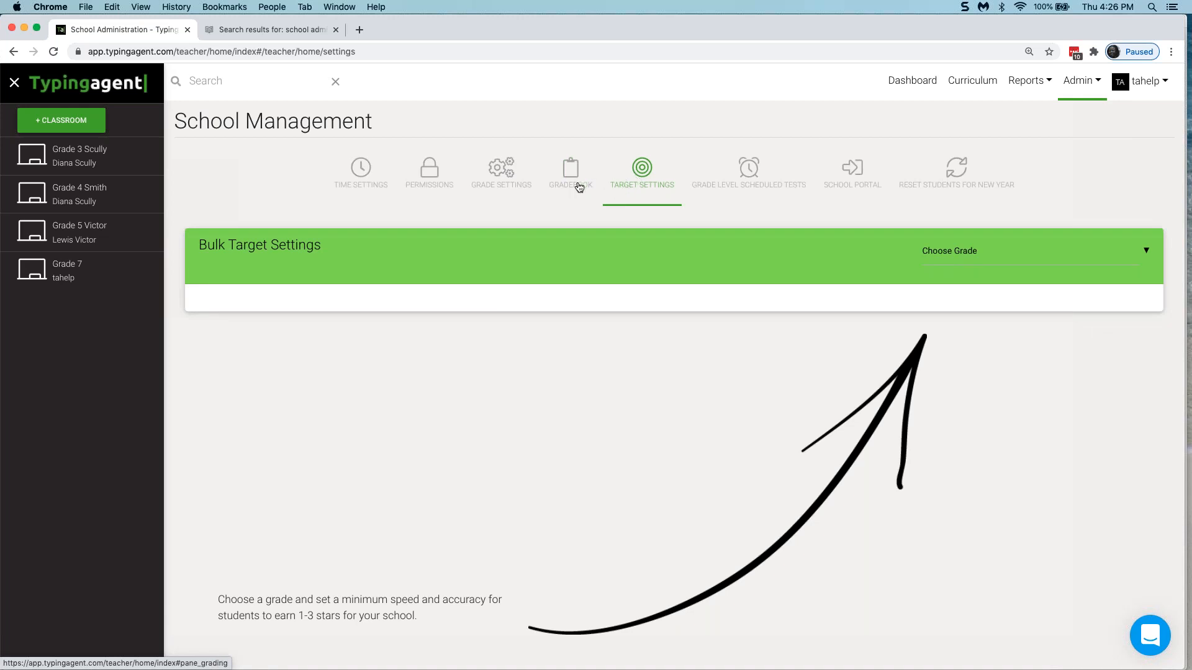
pyautogui.click(586, 183)
pyautogui.click(657, 186)
pyautogui.click(988, 253)
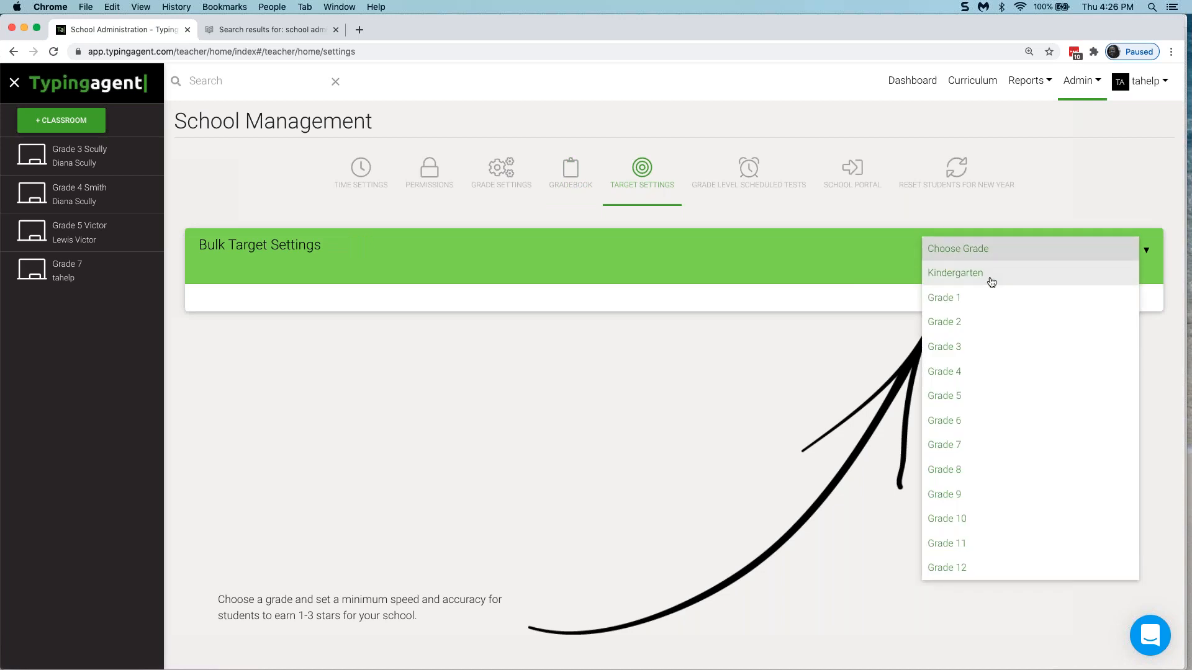
pyautogui.click(966, 373)
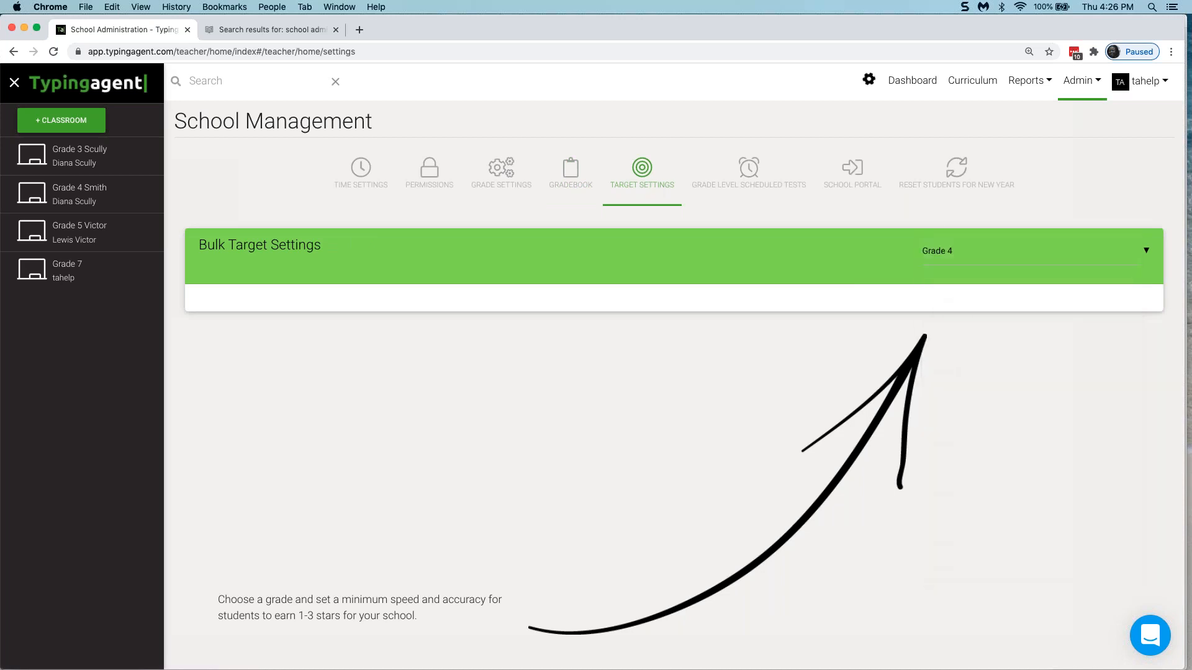
pyautogui.scroll(-5, 891, 416)
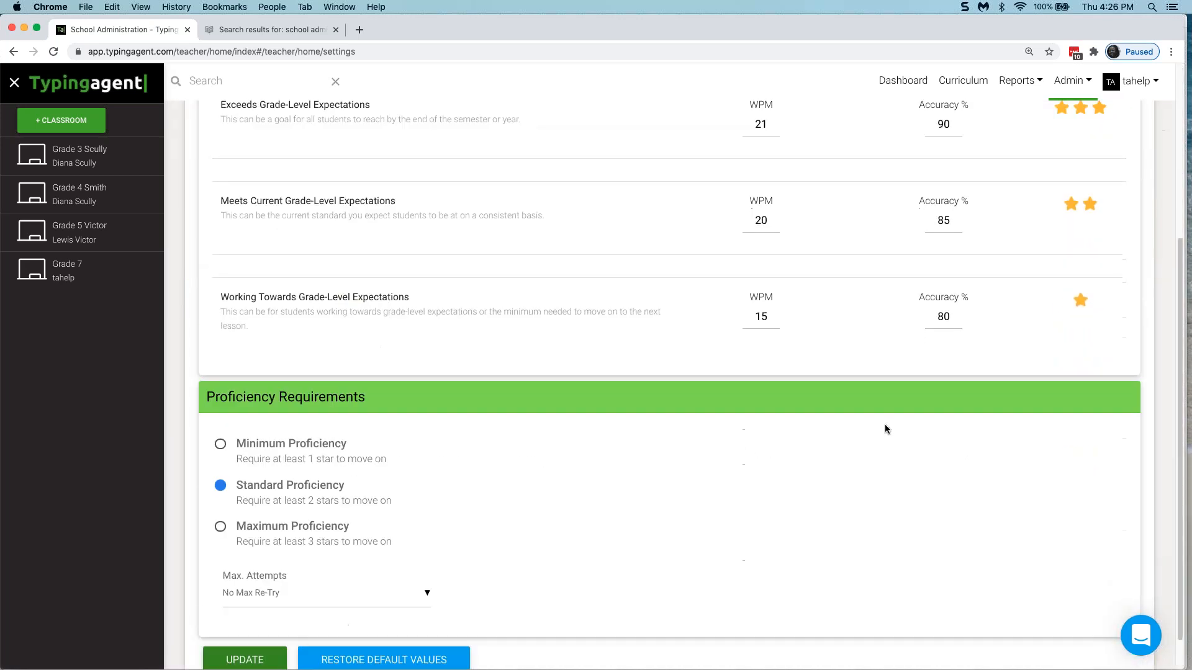
# Step: Examine Grade 4's two-star WPM and accuracy targets and the maximum attempts options, keeping No Max Re-Try
pyautogui.scroll(2, 788, 304)
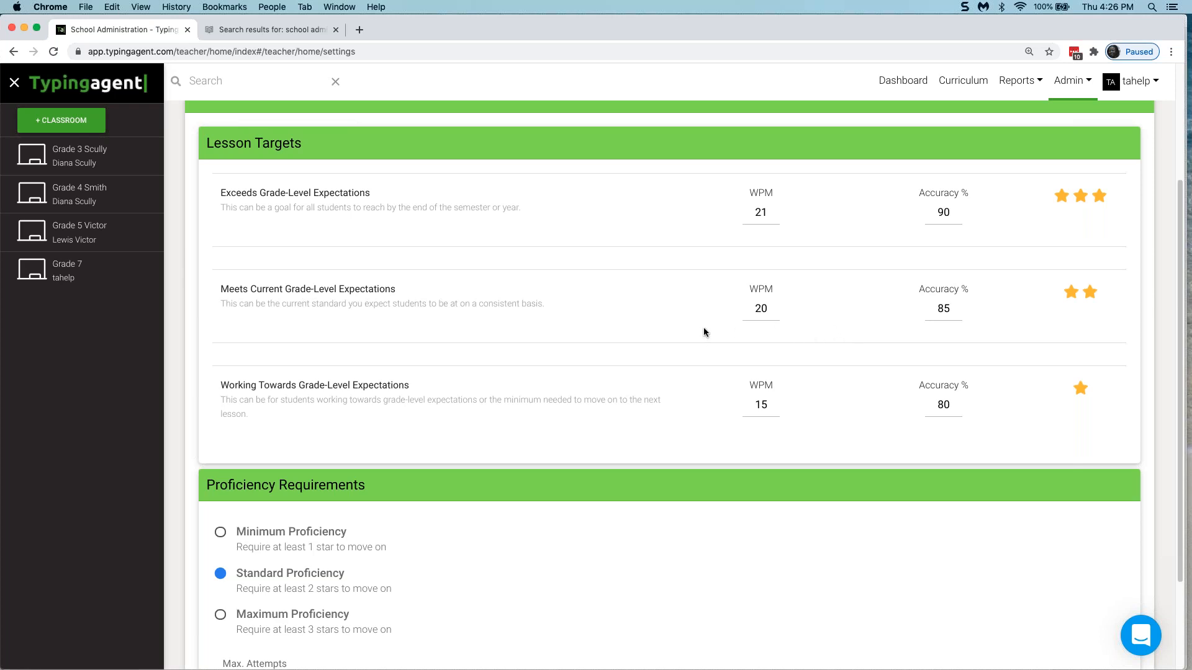
pyautogui.doubleClick(768, 309)
pyautogui.doubleClick(946, 312)
pyautogui.scroll(-3, 776, 391)
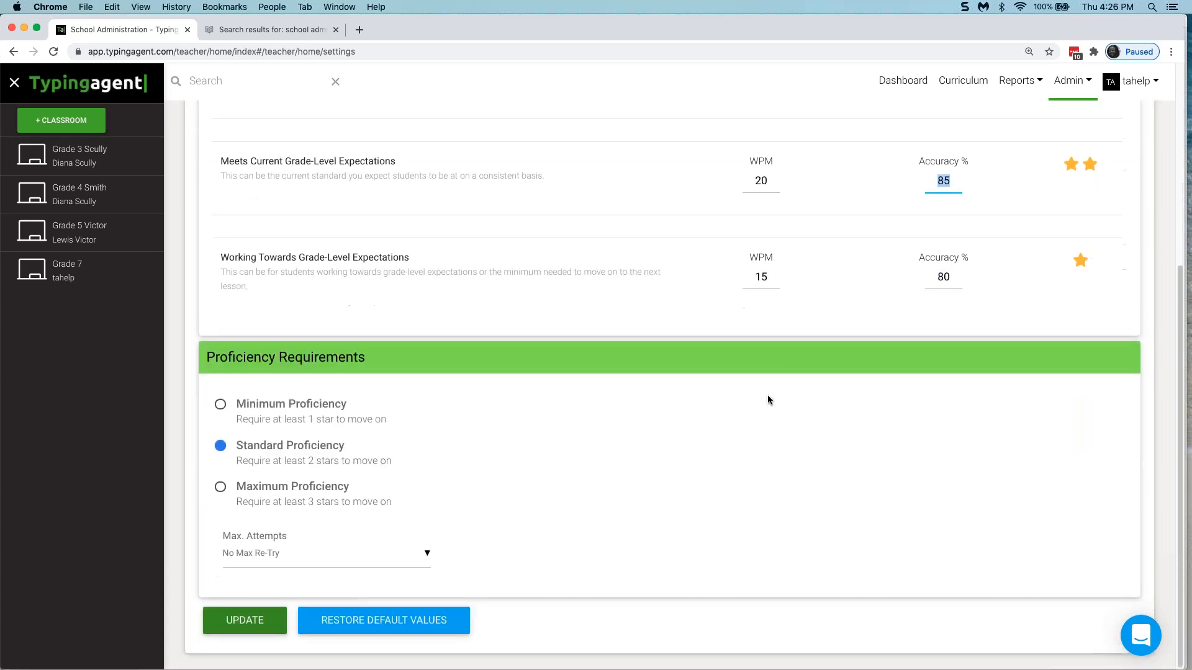
pyautogui.click(279, 556)
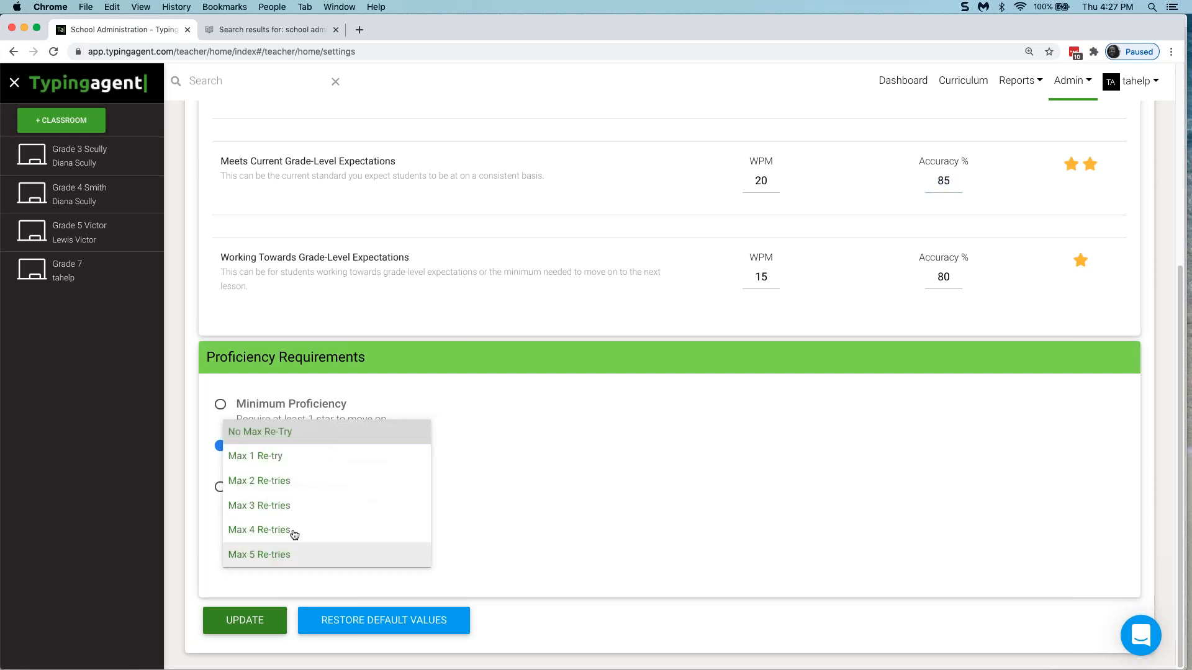
pyautogui.click(284, 433)
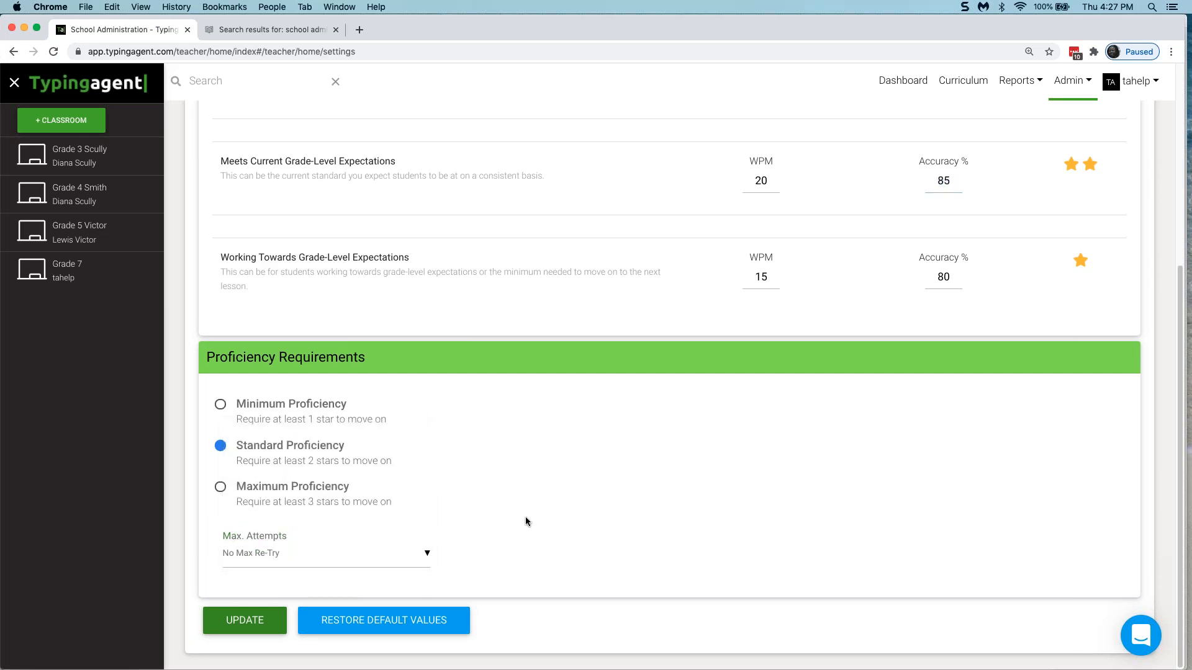
# Step: Switch the target settings to Grade 1 and examine its WPM and accuracy targets and proficiency requirements
pyautogui.scroll(5, 530, 520)
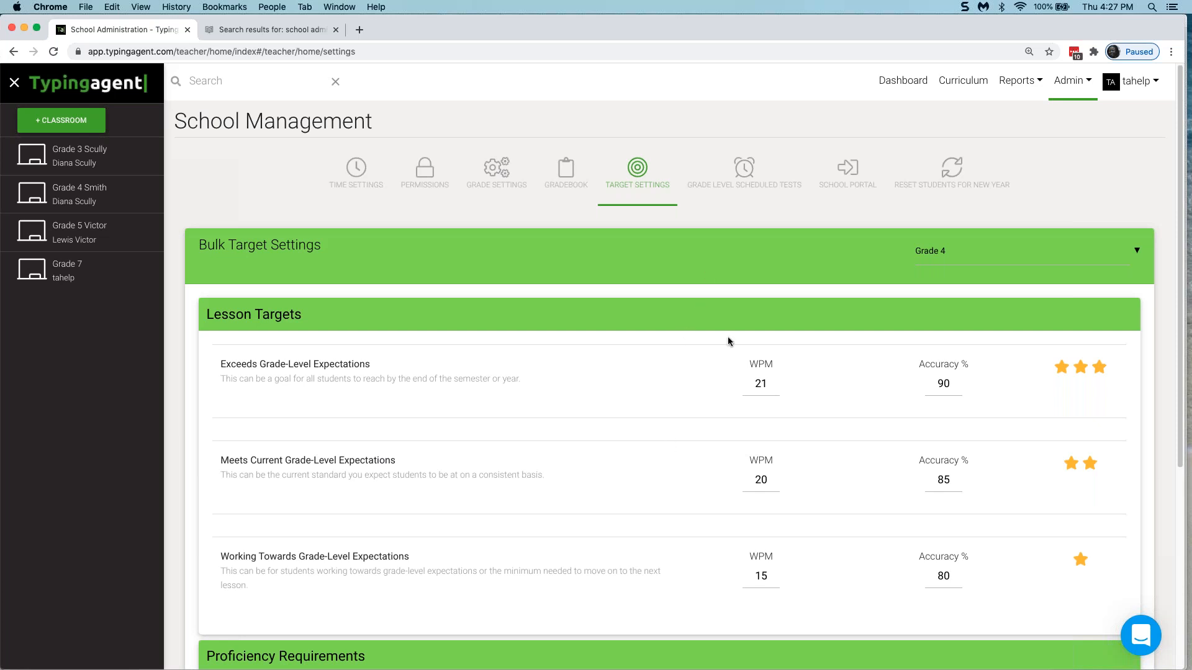
pyautogui.click(962, 258)
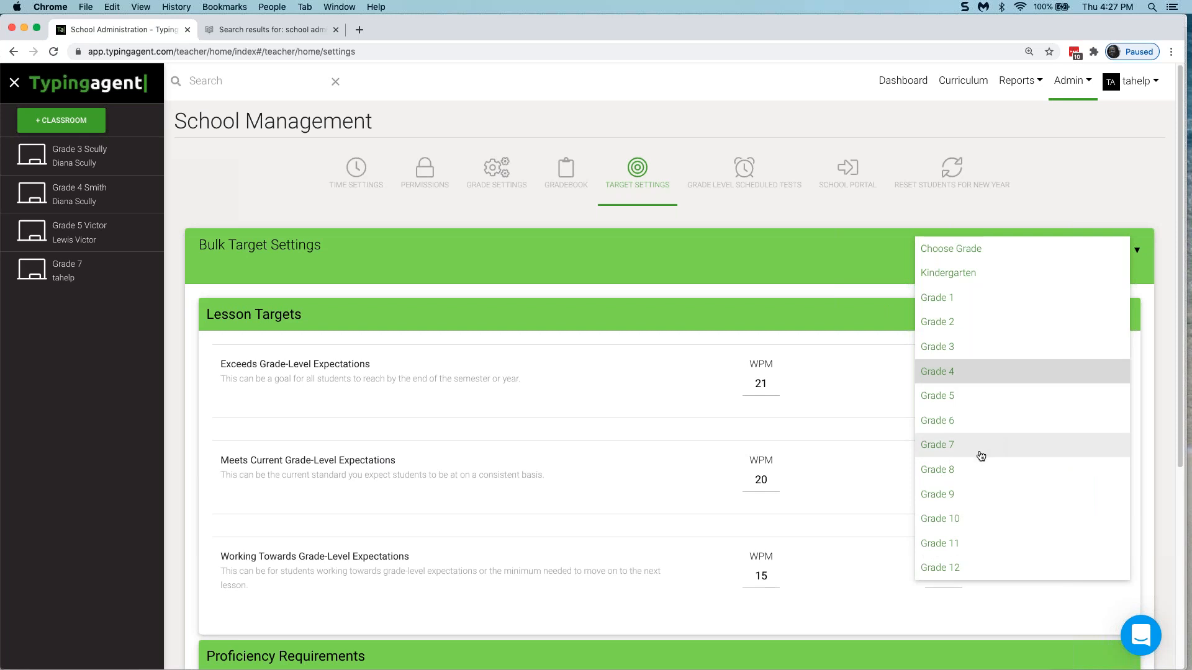
pyautogui.click(952, 297)
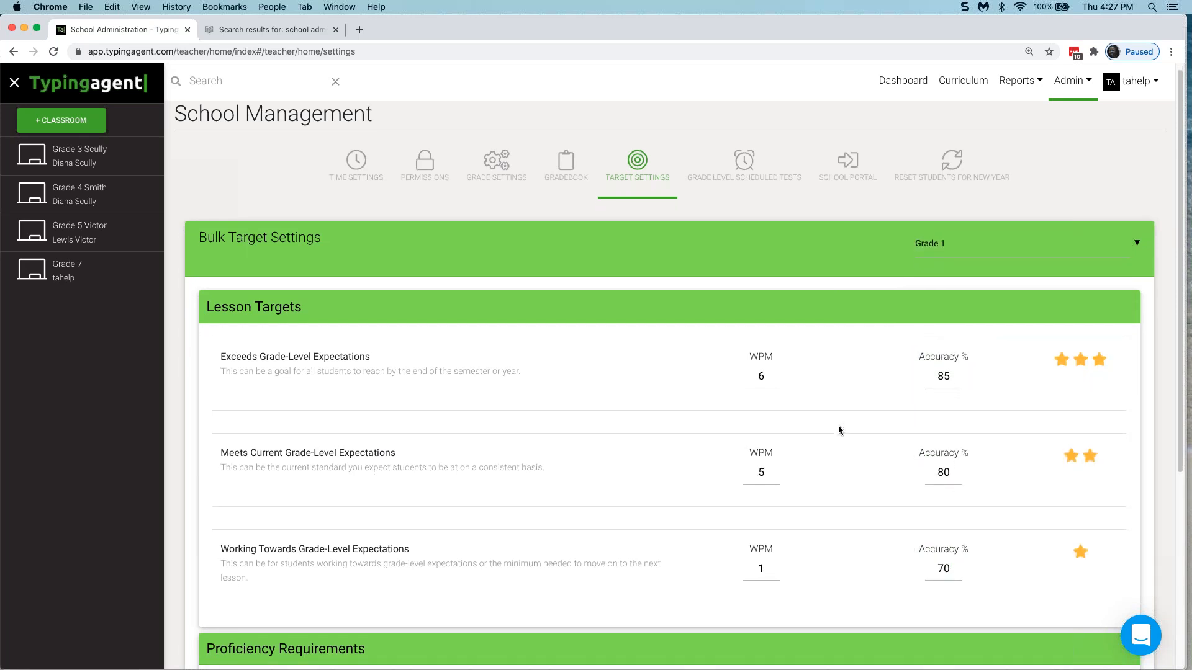
pyautogui.scroll(-2, 807, 434)
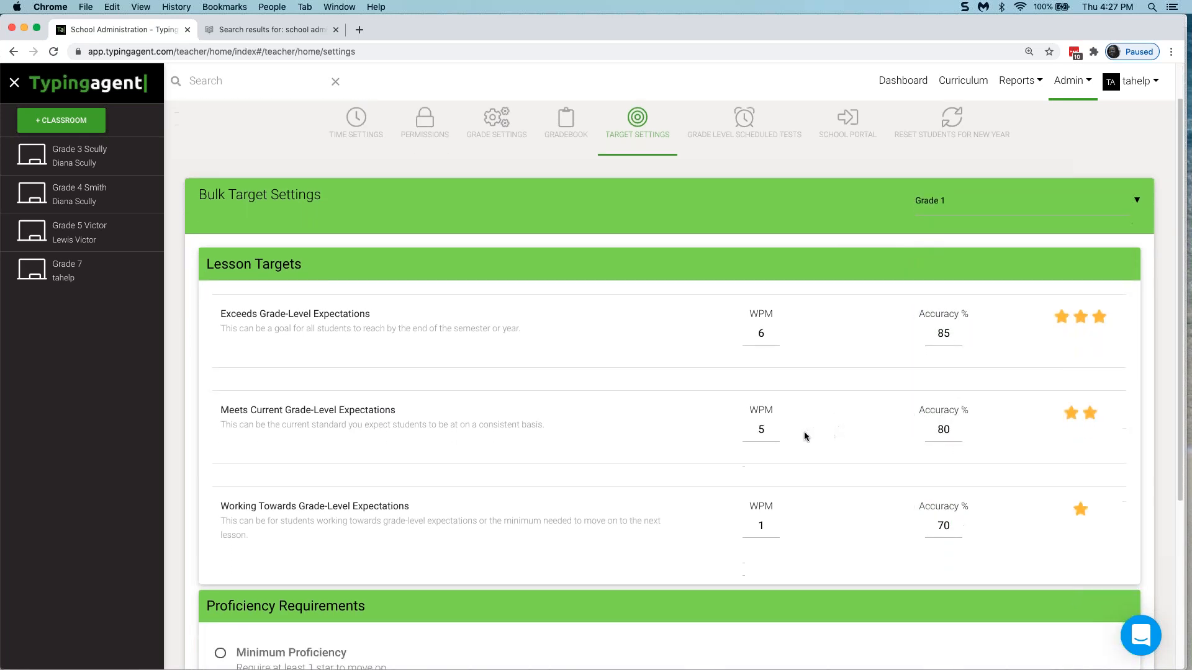
pyautogui.doubleClick(761, 428)
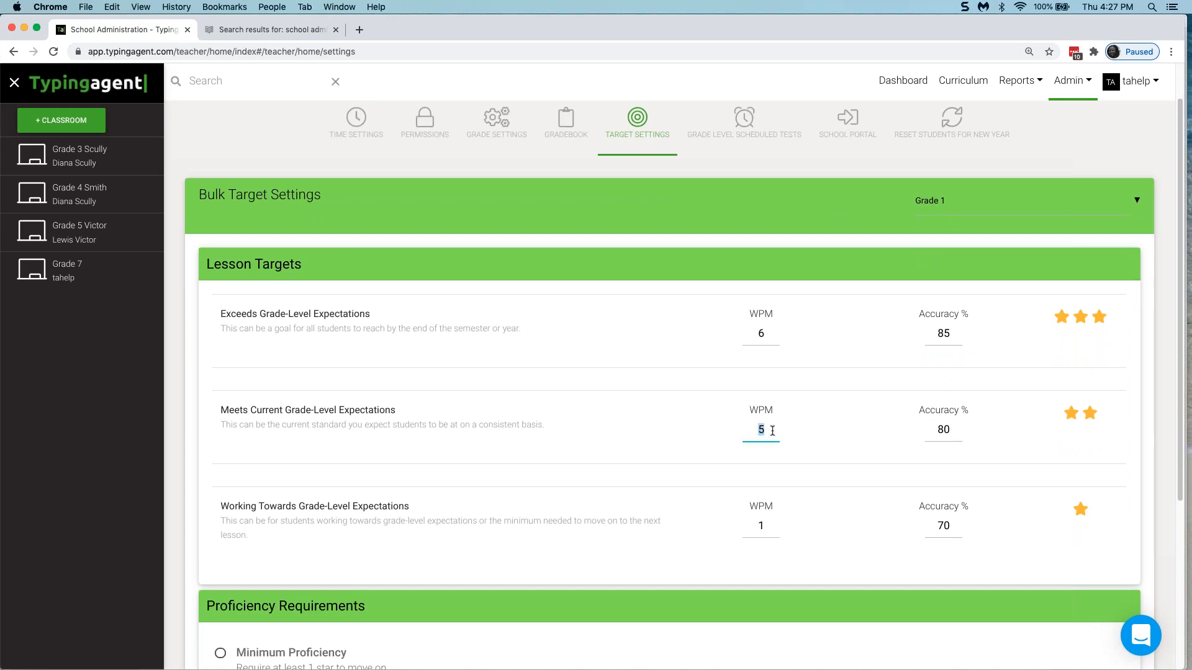
pyautogui.doubleClick(943, 434)
pyautogui.doubleClick(756, 526)
pyautogui.click(765, 337)
pyautogui.scroll(-5, 766, 440)
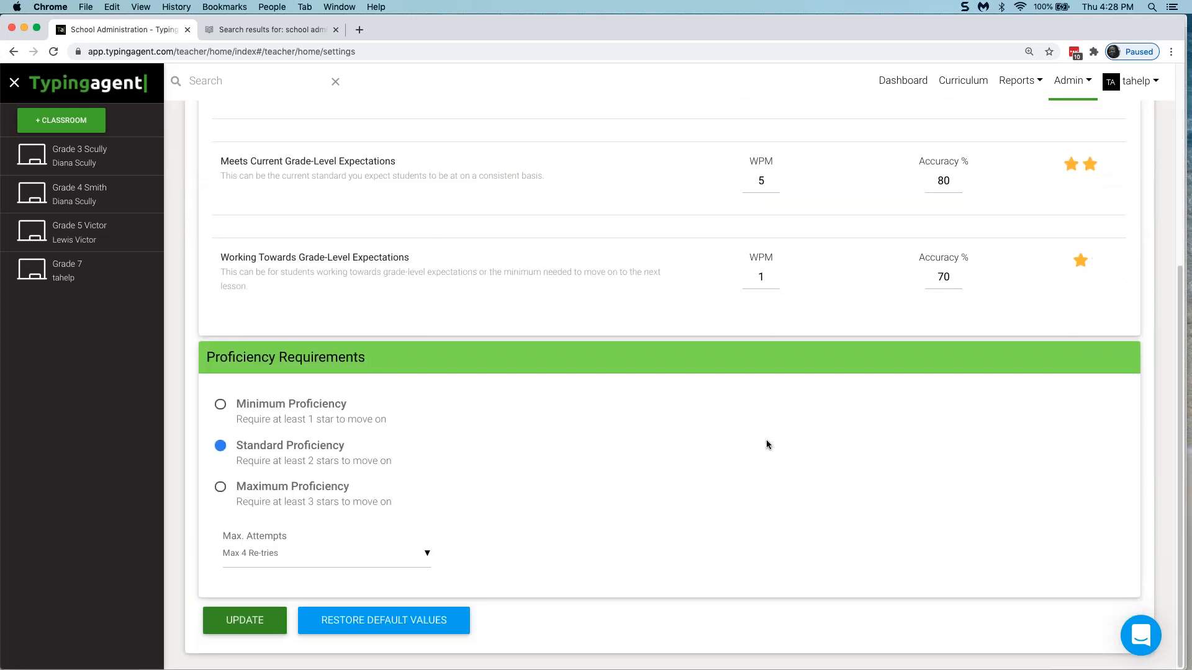
pyautogui.scroll(6, 766, 442)
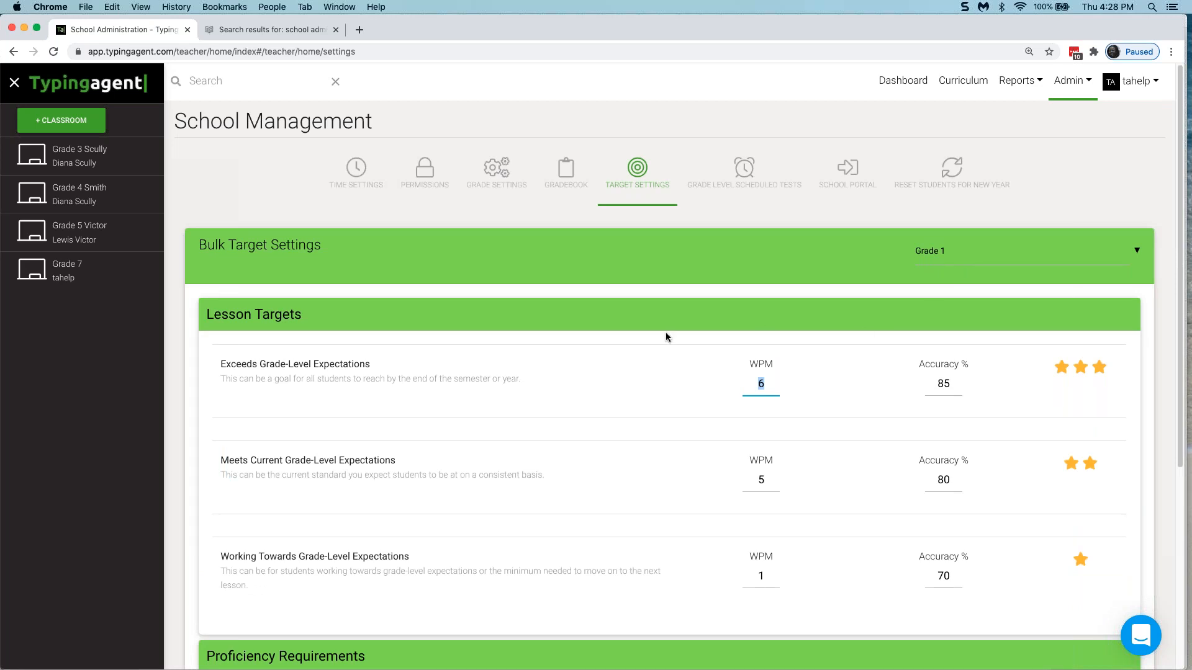
# Step: Start a new grade level scheduled test using the Basic Sentence Test for Grades 3, 4, 5 and 6
pyautogui.click(744, 172)
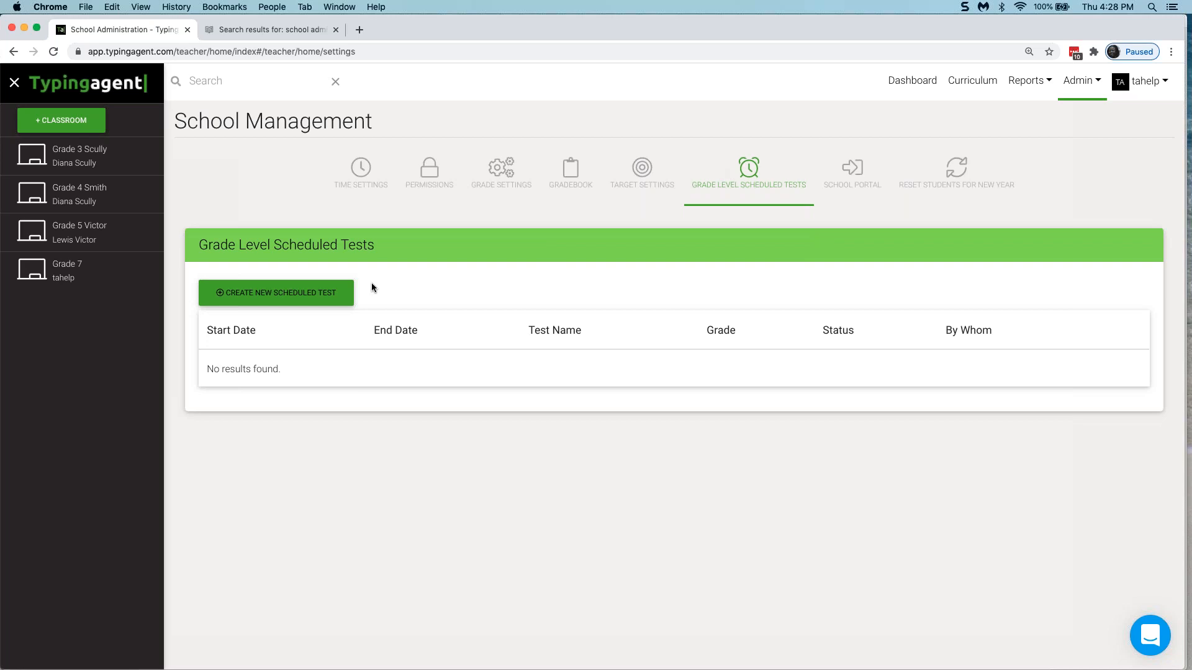
pyautogui.click(290, 298)
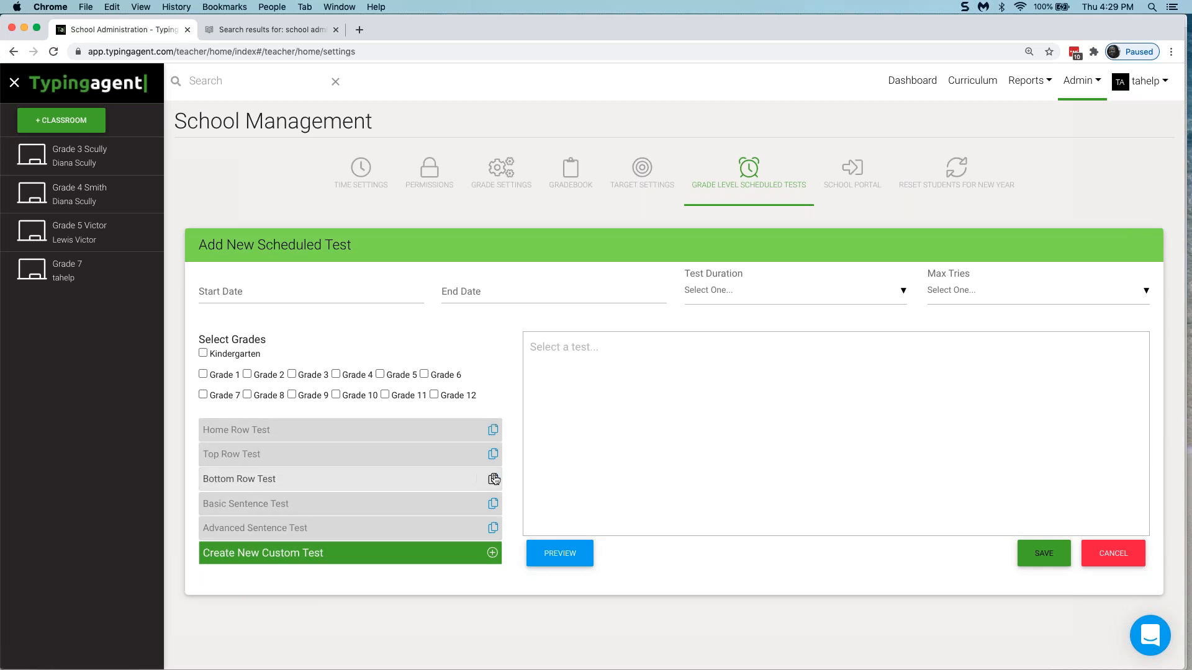
pyautogui.click(492, 503)
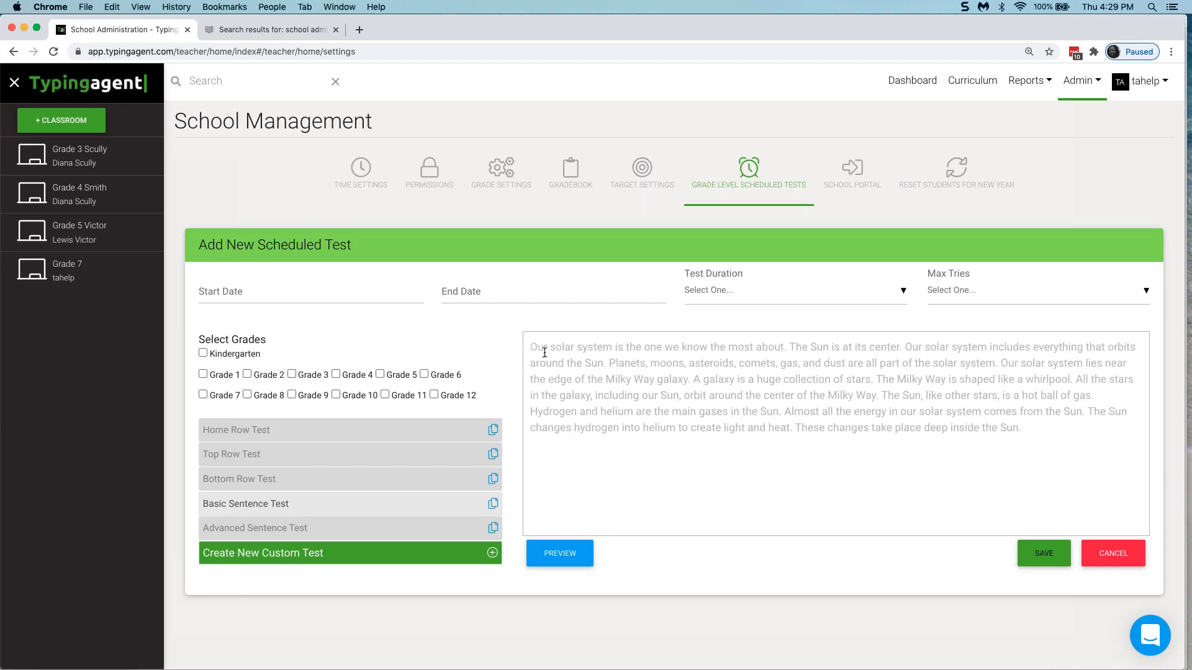
pyautogui.moveTo(533, 349); pyautogui.dragTo(539, 348)
pyautogui.click(292, 374)
pyautogui.click(424, 374)
# Step: Set the scheduled test's start date to 07-13-2020 and its end date to 07-17-2020
pyautogui.click(311, 294)
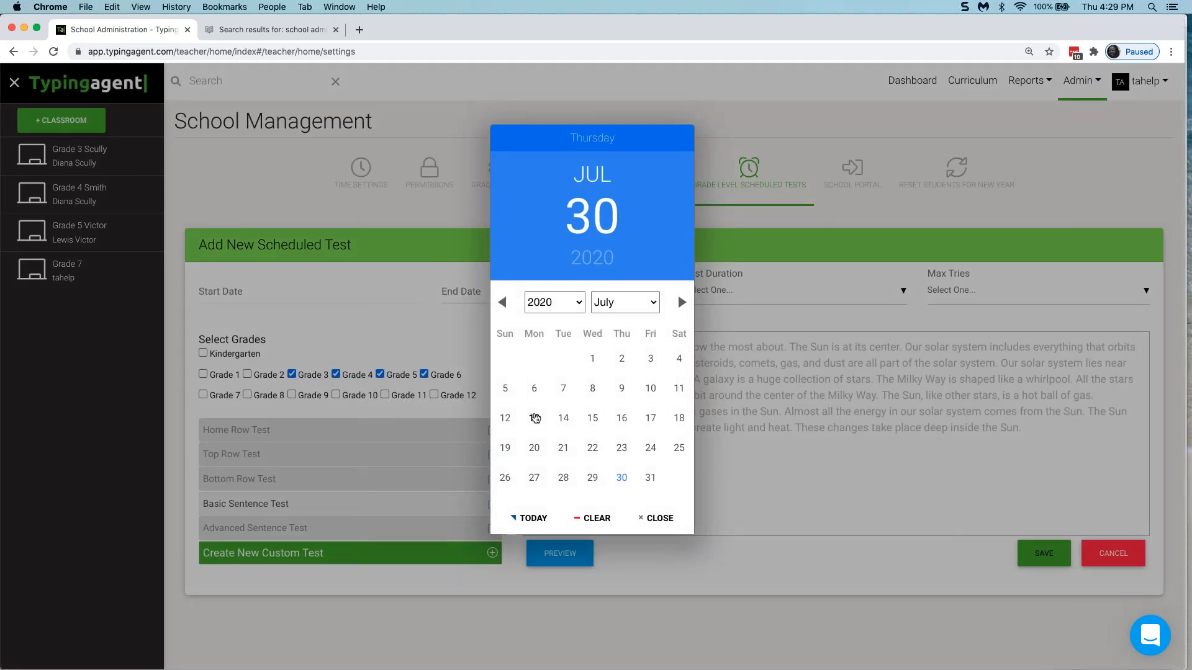
pyautogui.click(534, 418)
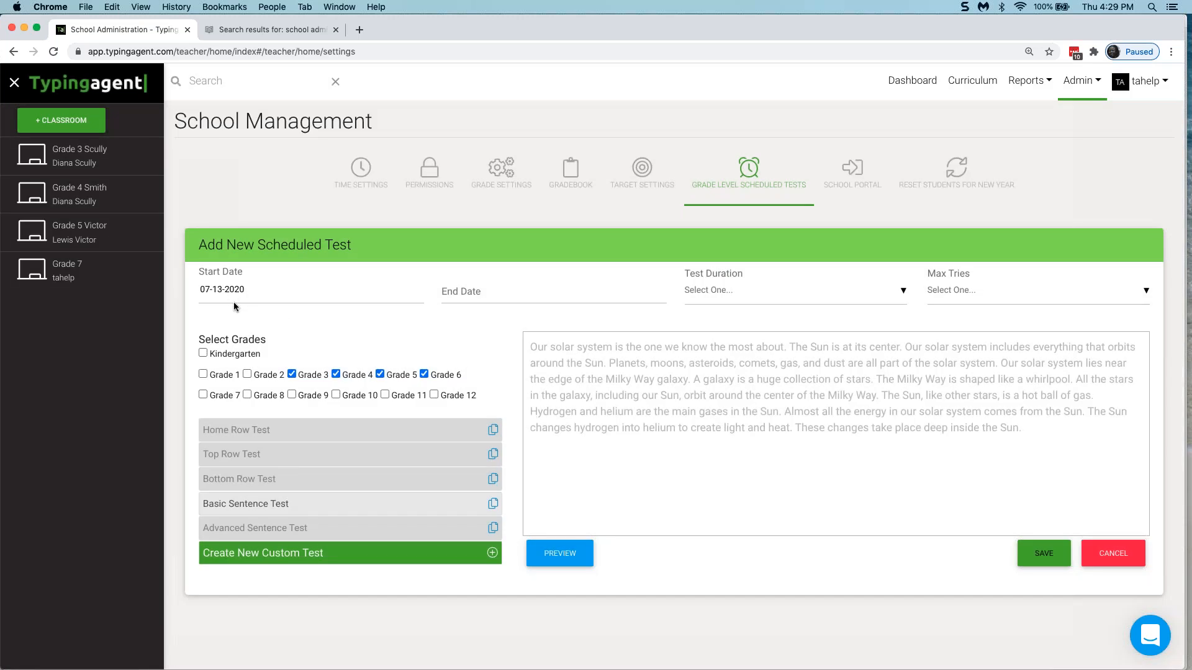
pyautogui.click(523, 293)
pyautogui.click(530, 298)
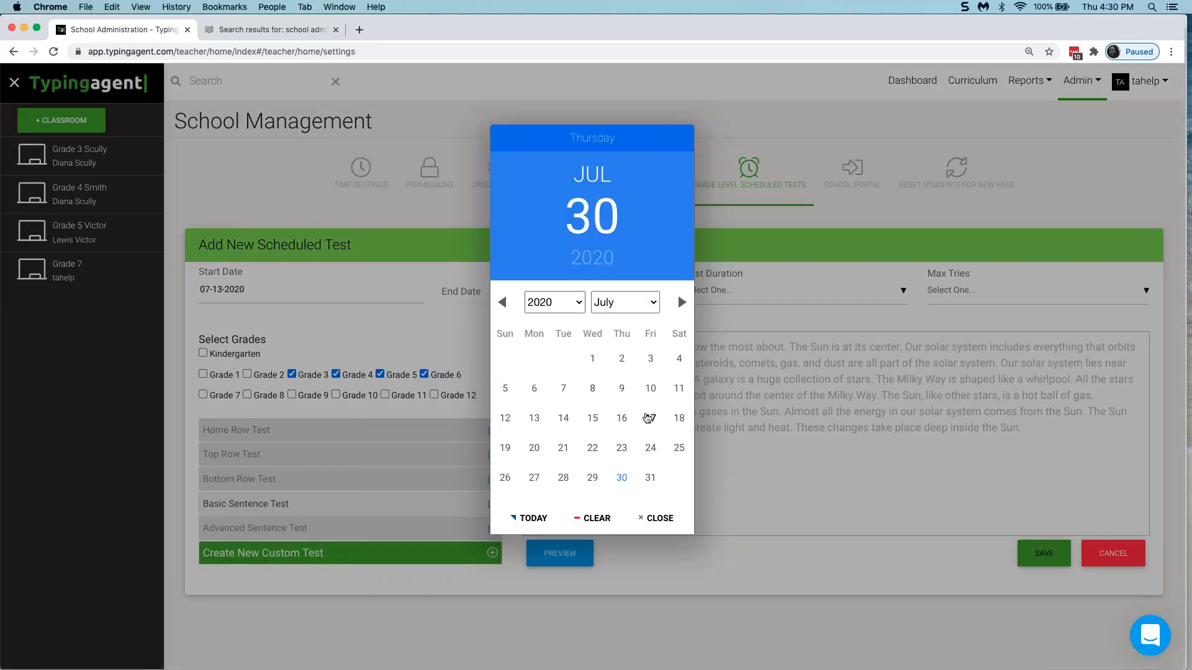
pyautogui.click(648, 418)
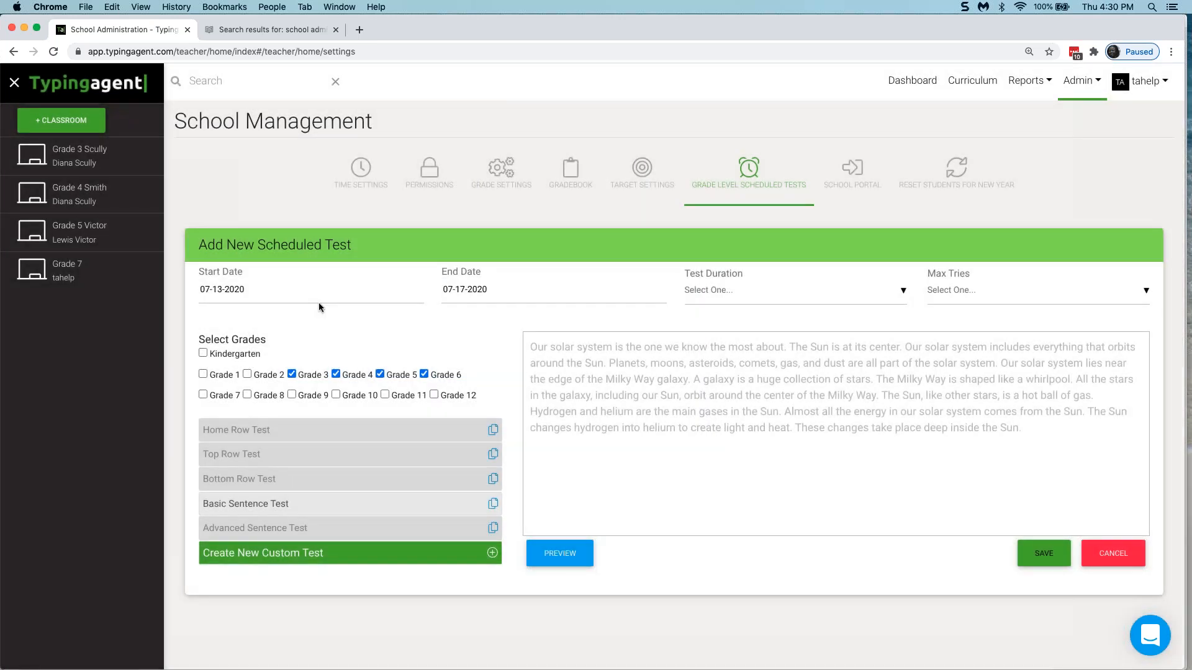
# Step: Set the scheduled test's duration to 1 minute and its maximum tries to 3
pyautogui.click(735, 296)
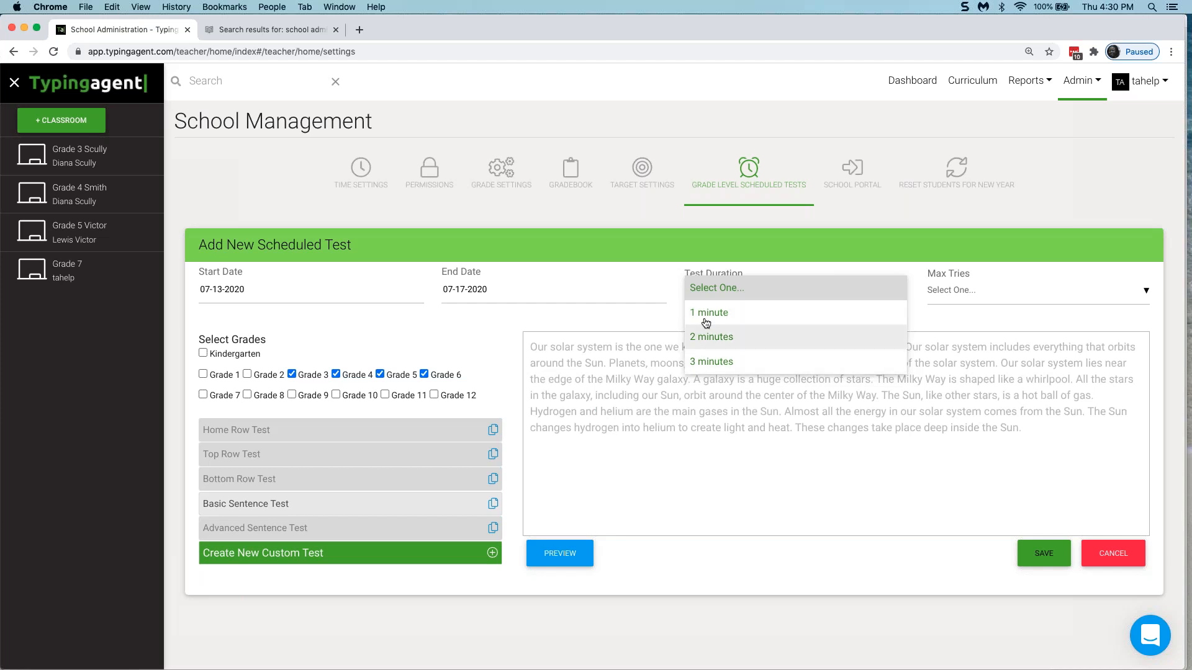
pyautogui.click(720, 313)
pyautogui.click(1035, 293)
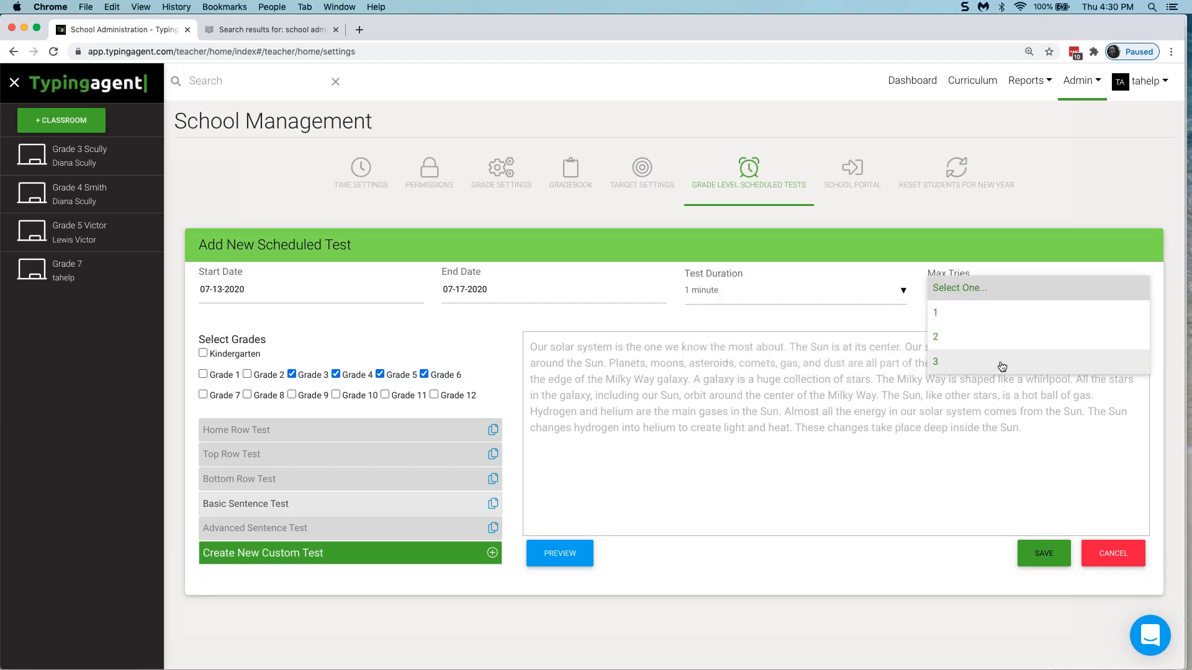
pyautogui.click(973, 370)
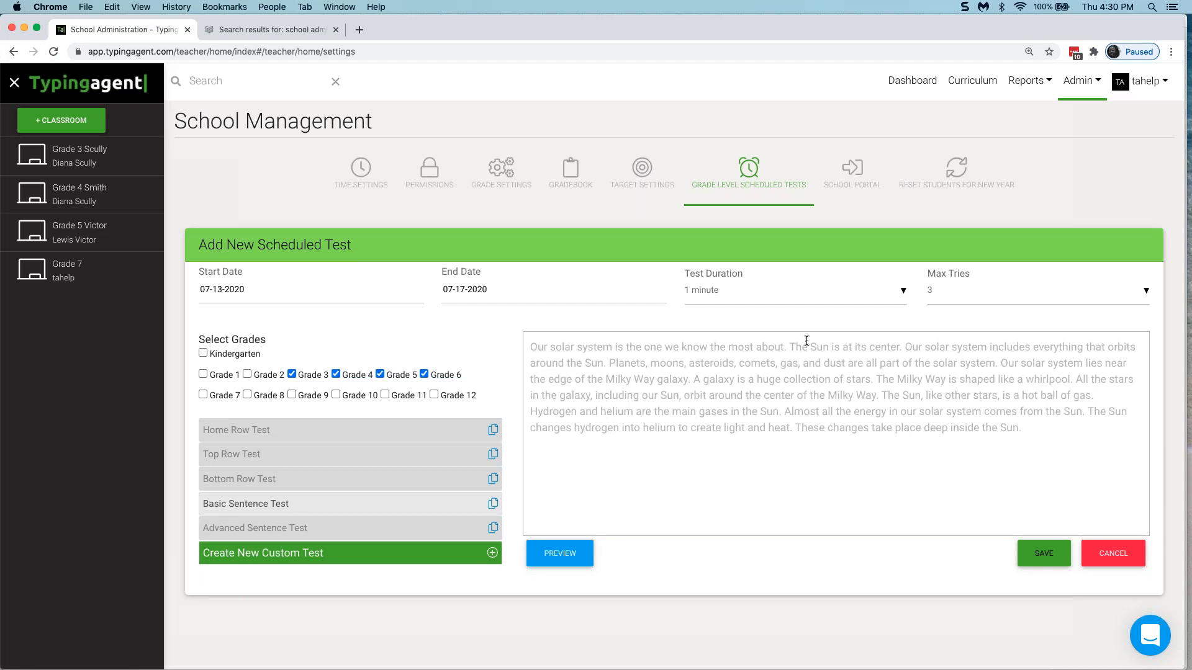
pyautogui.click(745, 301)
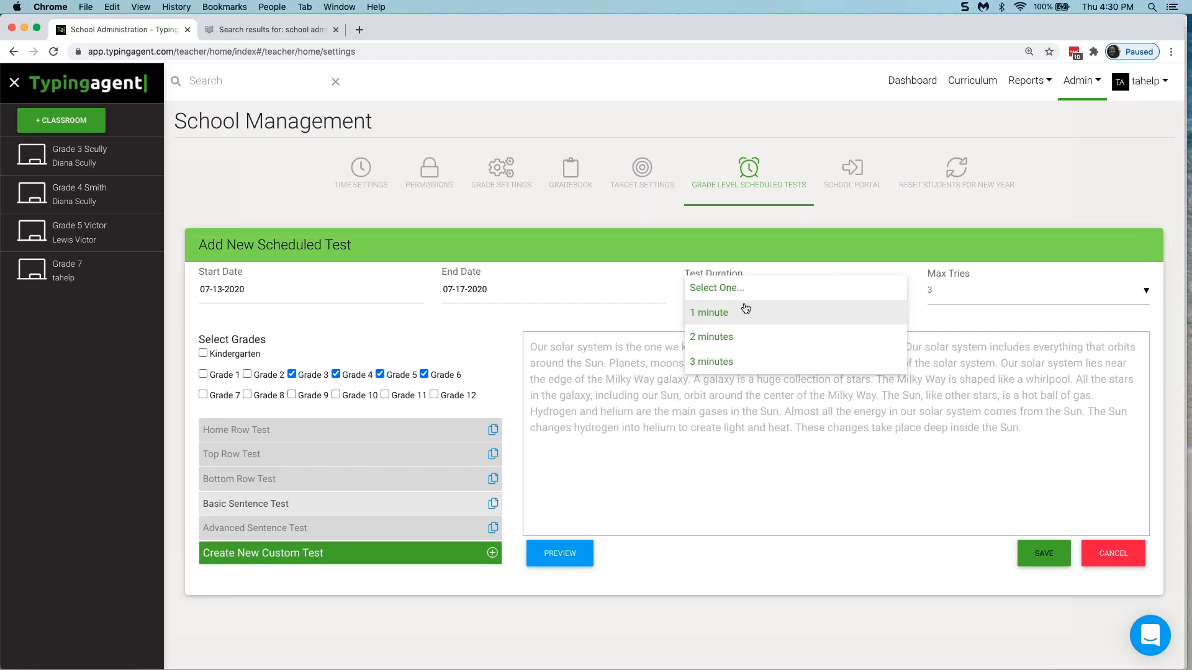
pyautogui.click(755, 290)
pyautogui.click(769, 298)
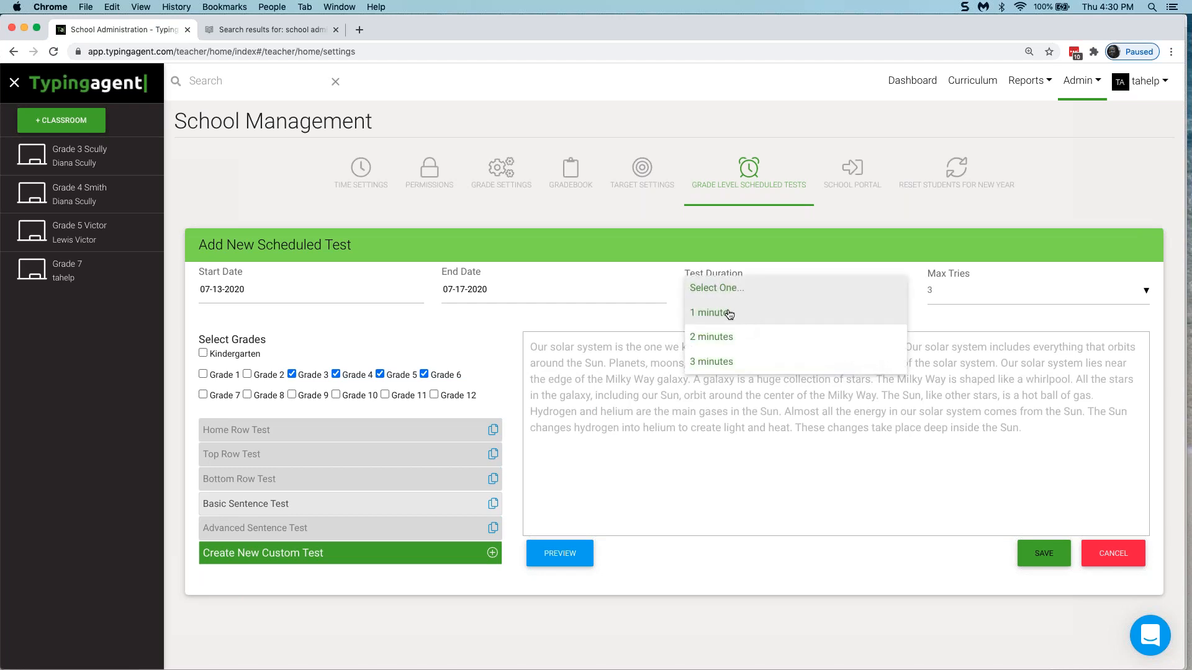
pyautogui.click(727, 314)
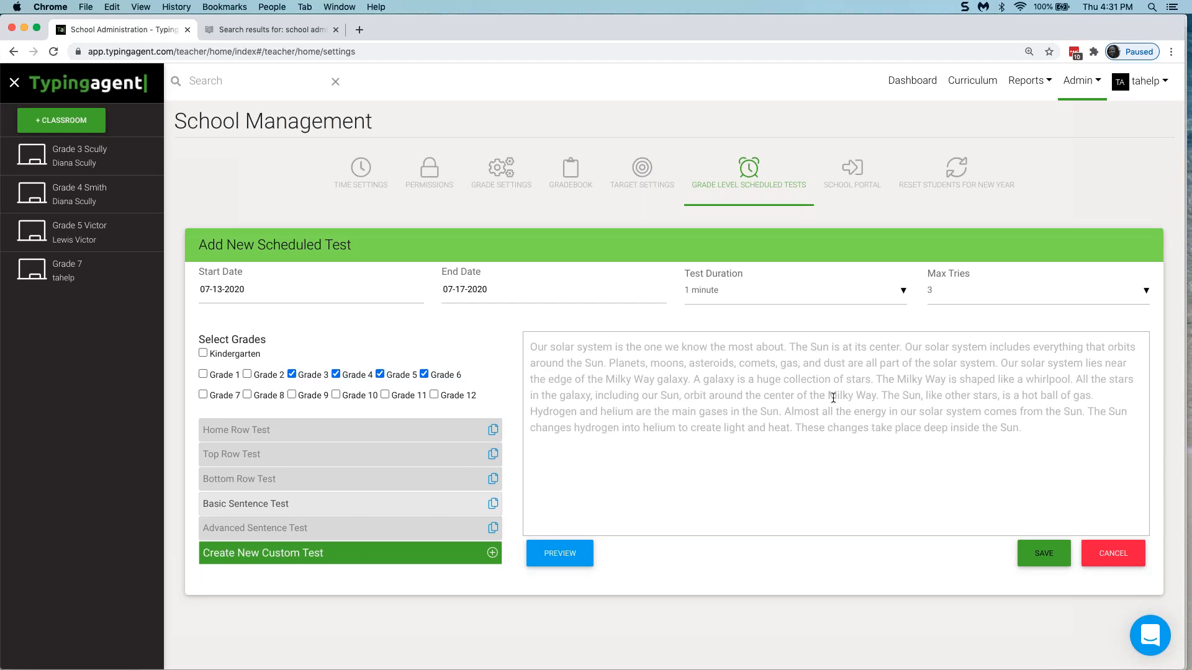
# Step: Return to the grade level scheduled tests list and open a blank form for a new scheduled test
pyautogui.click(742, 178)
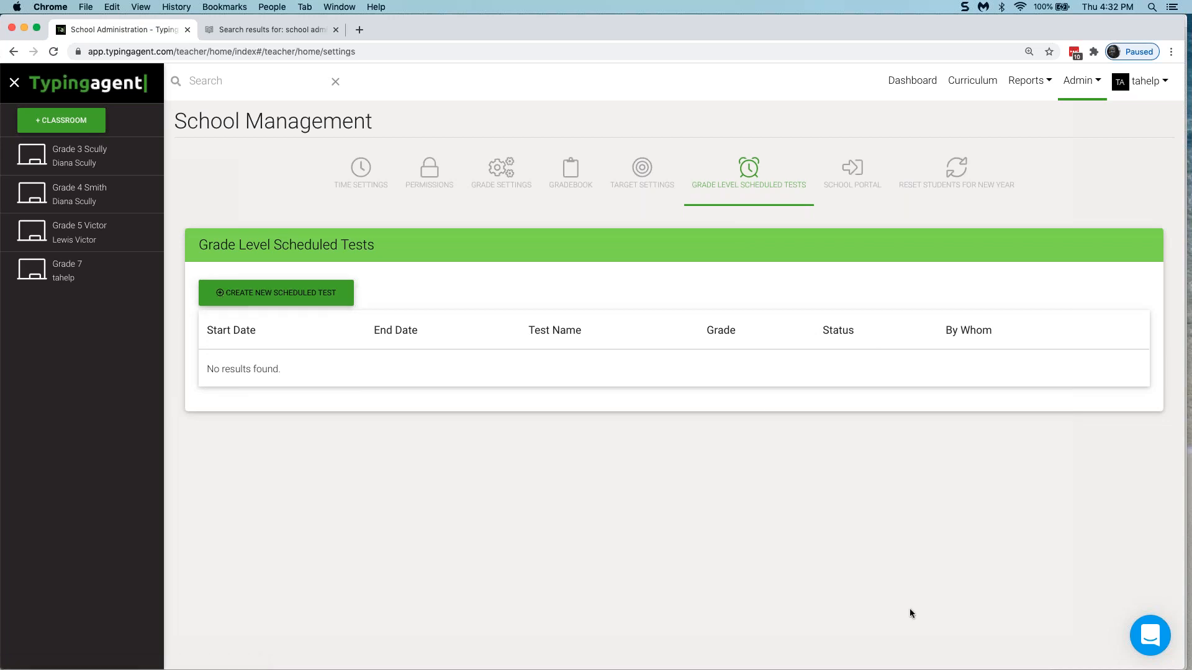
pyautogui.click(258, 298)
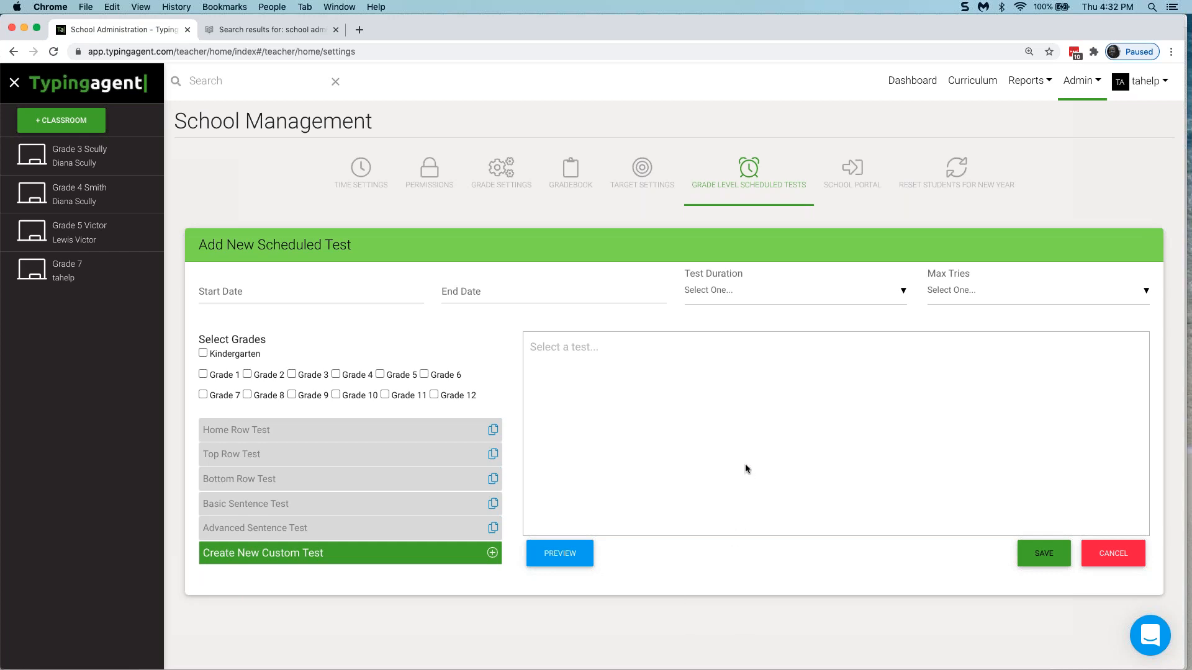
# Step: Open the School Portal settings and examine the district information, logo, portal colors, login options and sign-up options
pyautogui.click(851, 168)
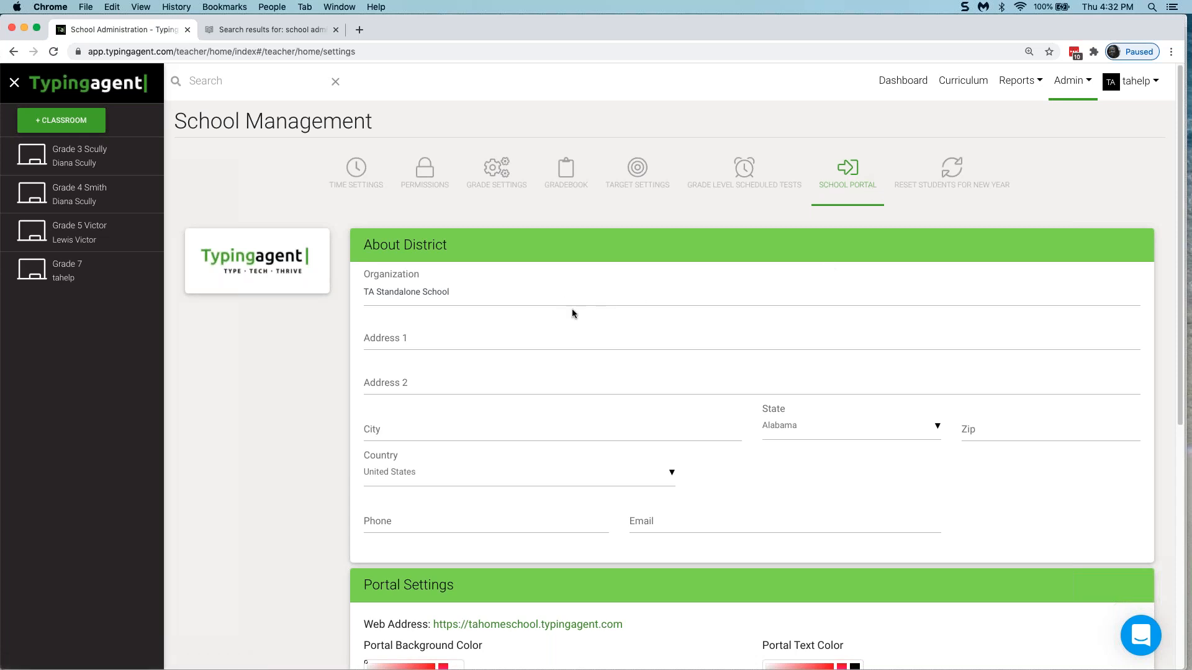
pyautogui.scroll(-1, 585, 287)
pyautogui.scroll(-4, 571, 294)
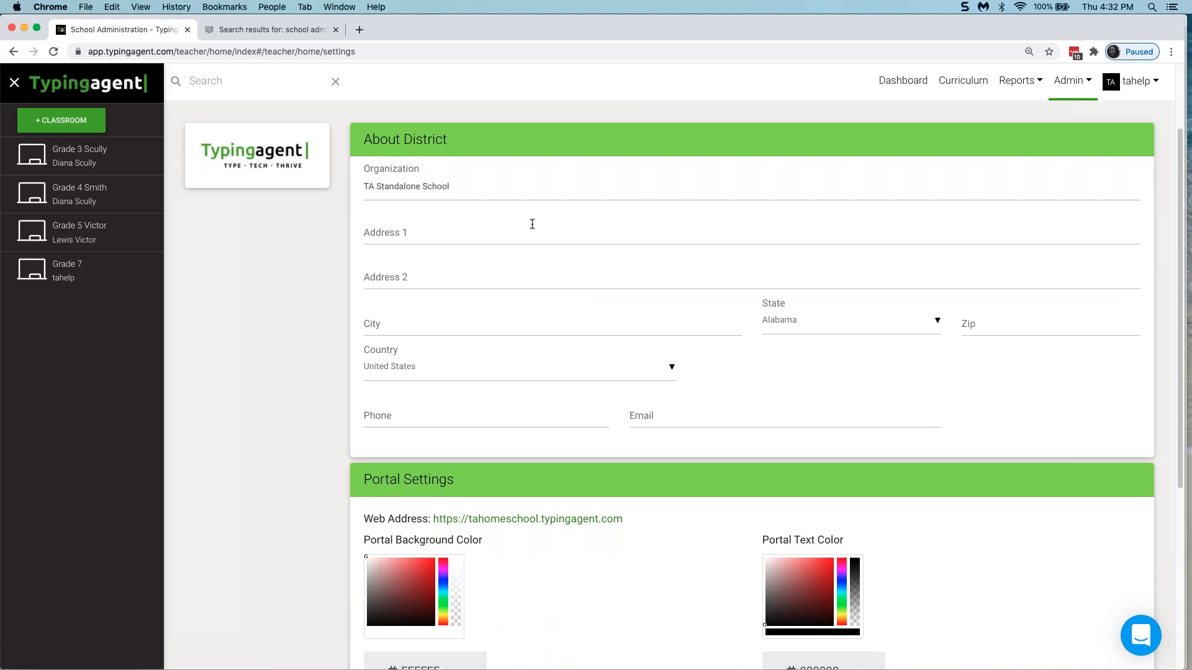
pyautogui.scroll(-1, 532, 223)
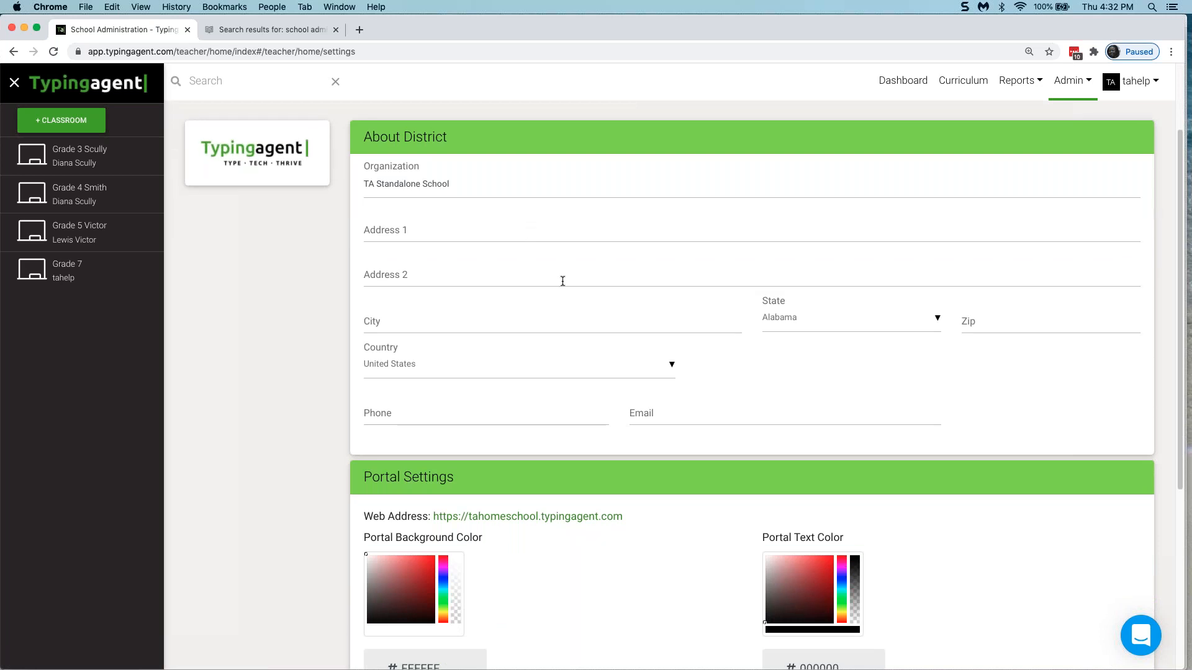
pyautogui.scroll(-2, 559, 342)
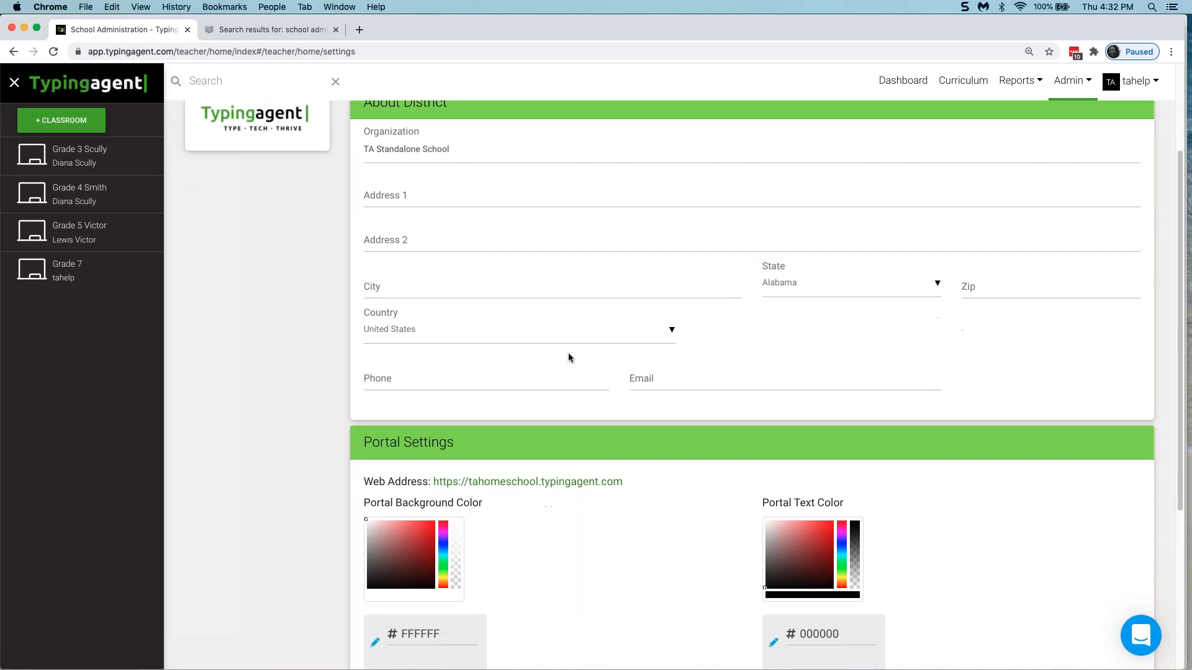
pyautogui.scroll(5, 568, 352)
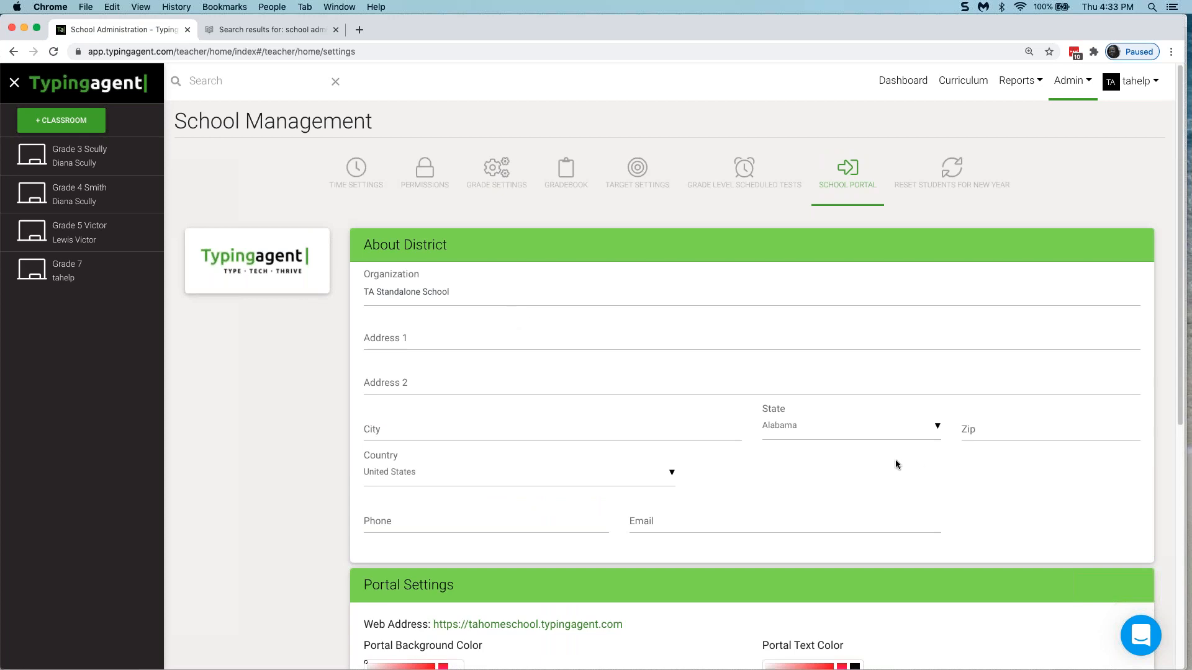
pyautogui.moveTo(274, 252)
pyautogui.scroll(-1, 728, 280)
pyautogui.moveTo(194, 258)
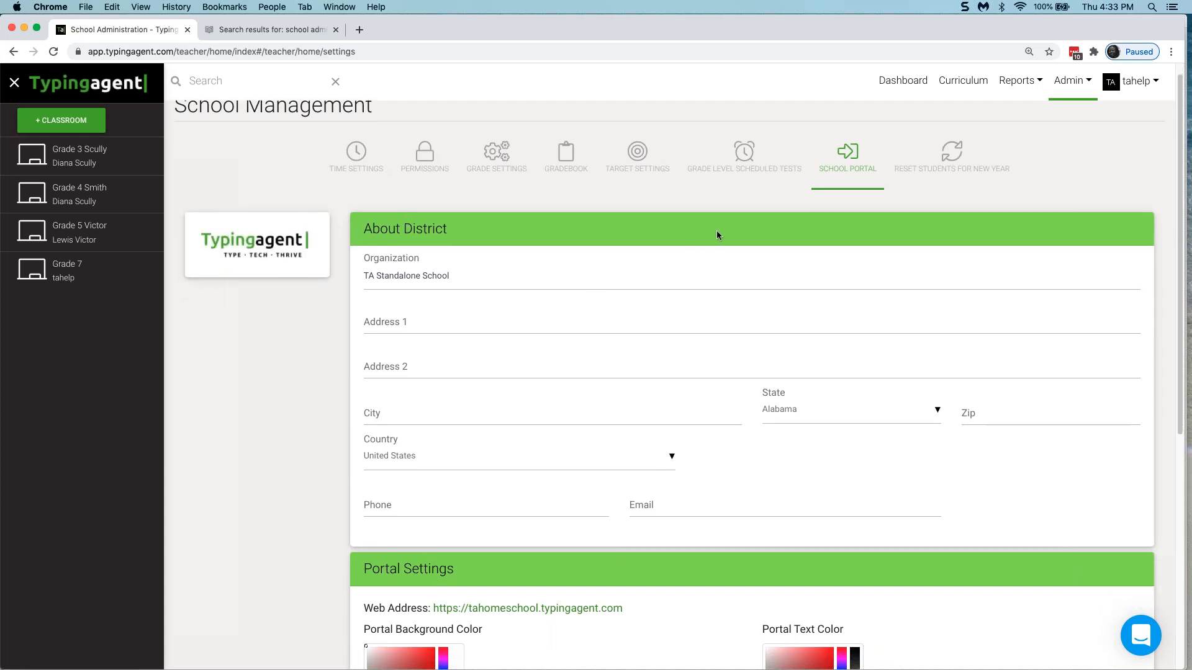
pyautogui.scroll(-5, 714, 236)
pyautogui.scroll(-6, 705, 244)
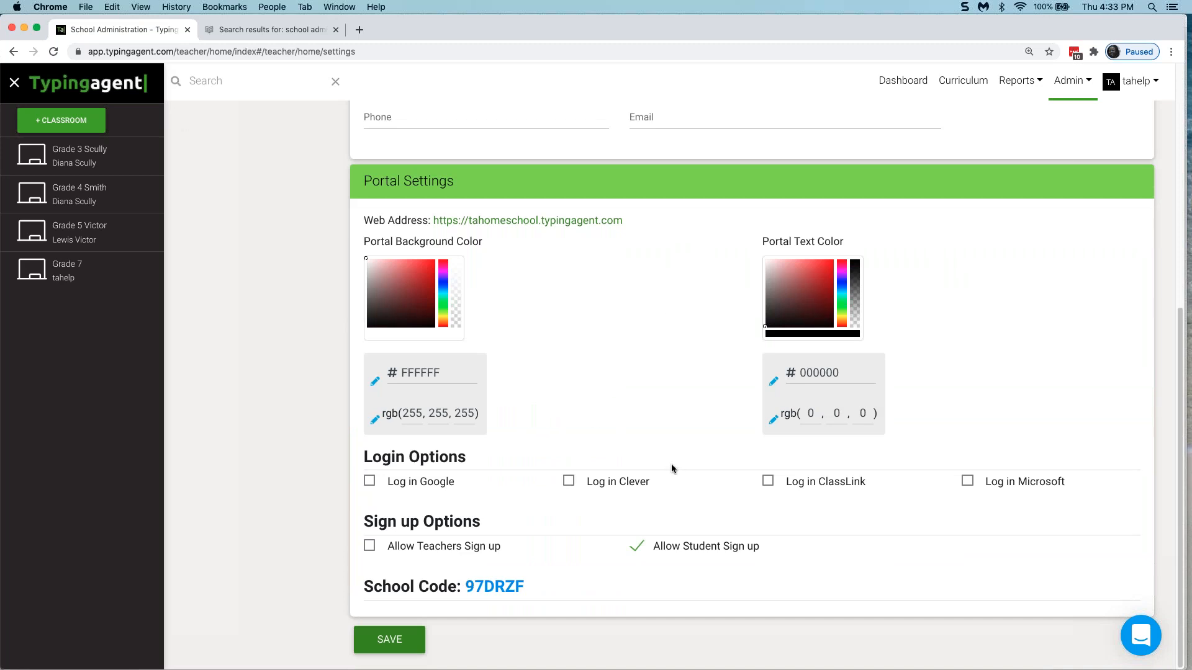
# Step: Toggle the Log in Google and Allow Teachers Sign up options in the portal settings and save the portal
pyautogui.click(370, 483)
pyautogui.click(370, 484)
pyautogui.click(374, 484)
pyautogui.click(370, 548)
pyautogui.click(402, 643)
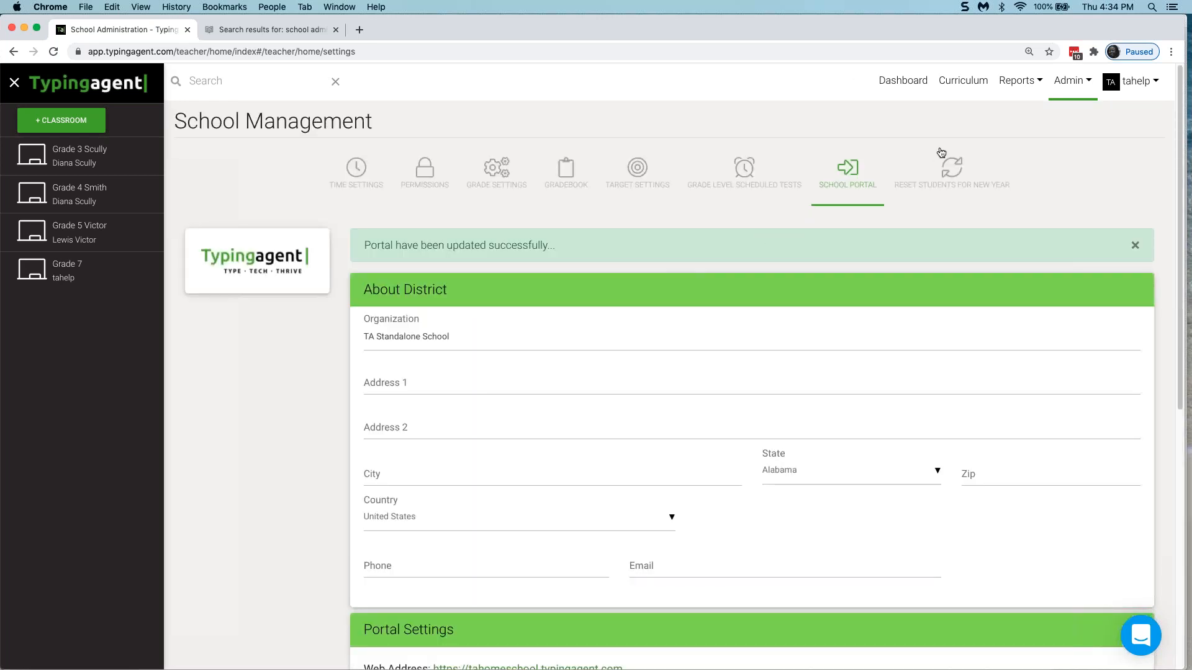
# Step: Open the Reset Students for New Year settings and read the help article on resetting students for a standalone single school administrator
pyautogui.click(950, 173)
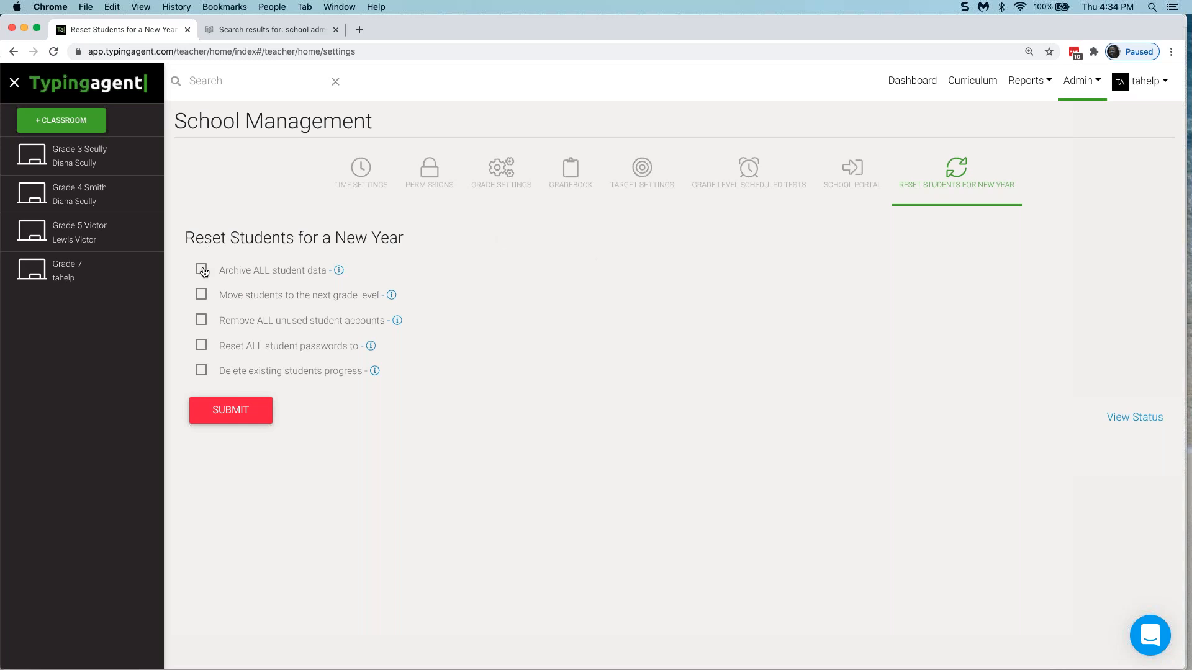
pyautogui.hotkey('ctrl', 'Tab')
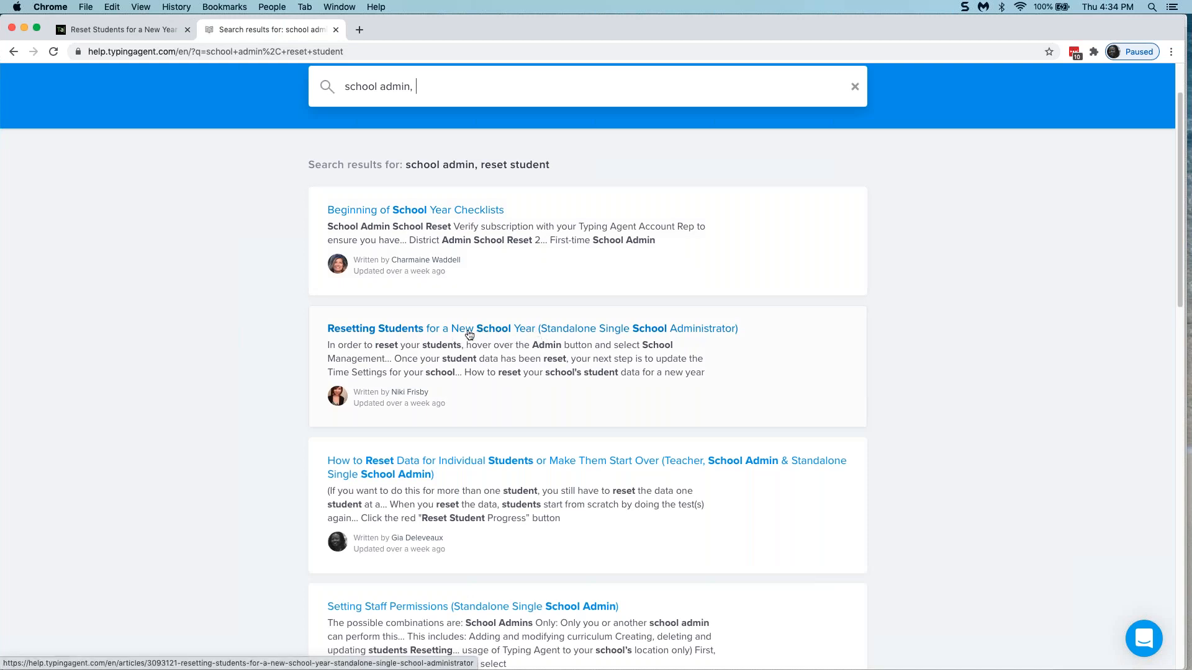
pyautogui.click(447, 331)
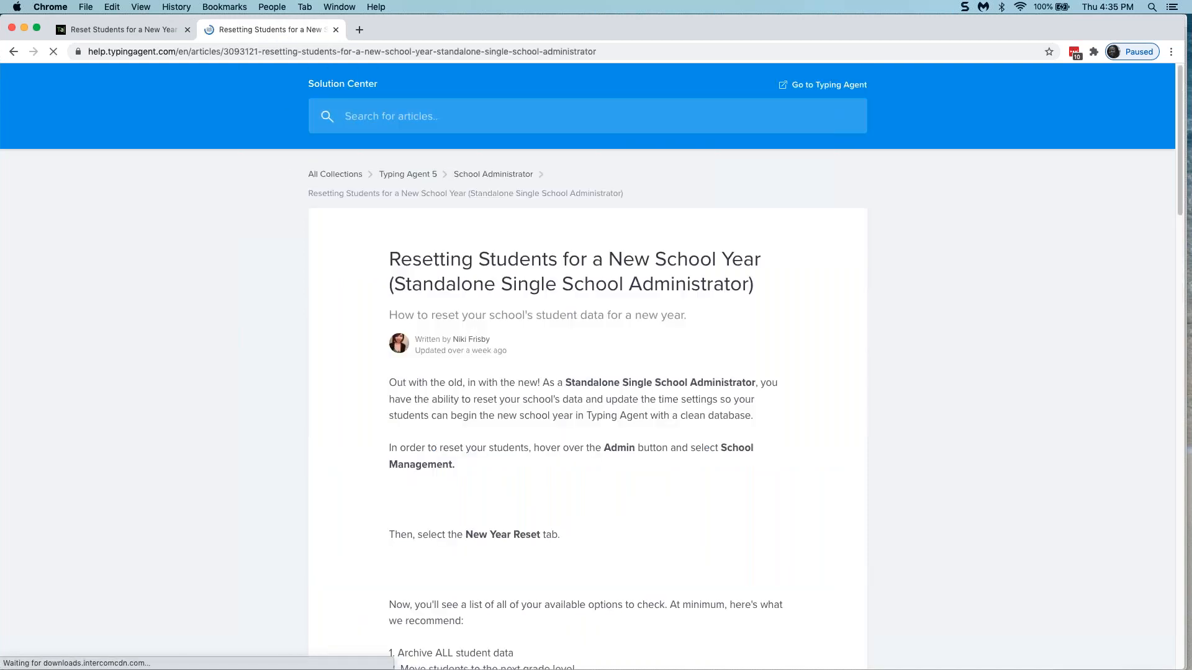
pyautogui.scroll(-5, 536, 377)
pyautogui.scroll(-5, 536, 383)
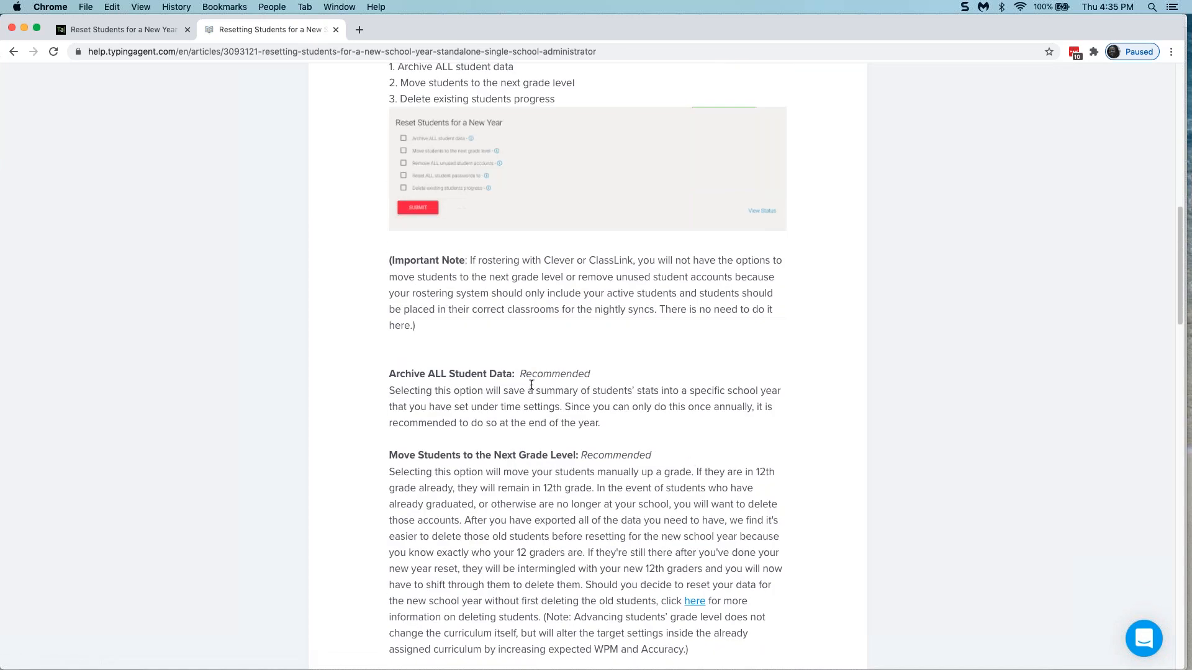
pyautogui.scroll(-2, 463, 233)
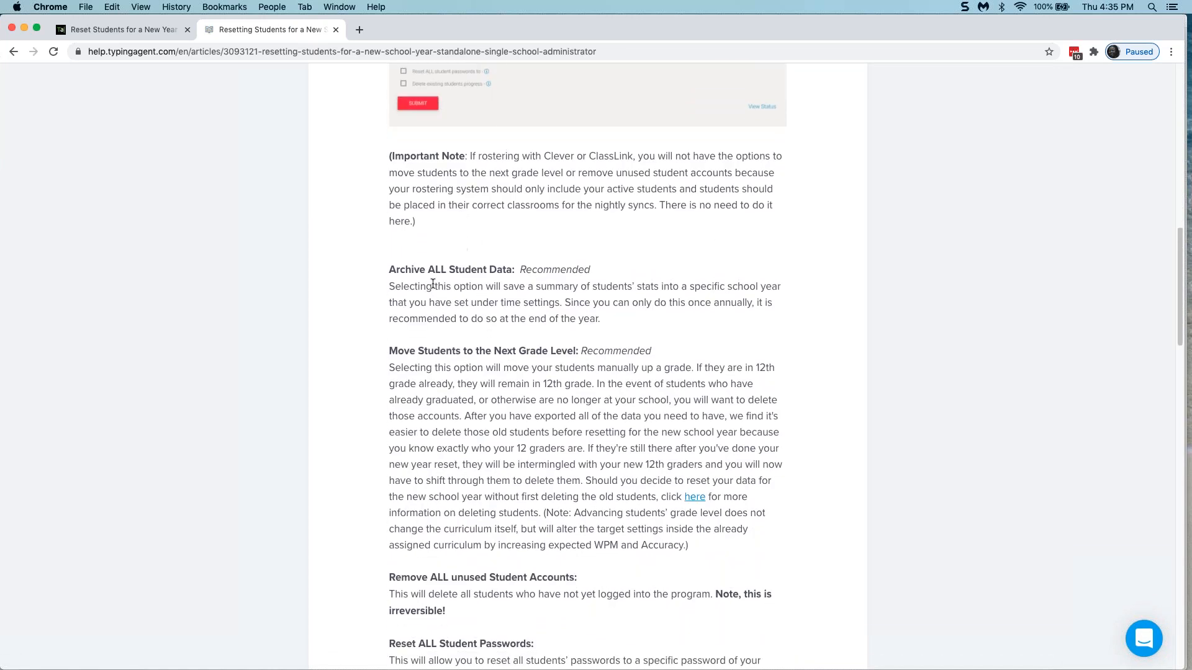
pyautogui.scroll(-2, 426, 300)
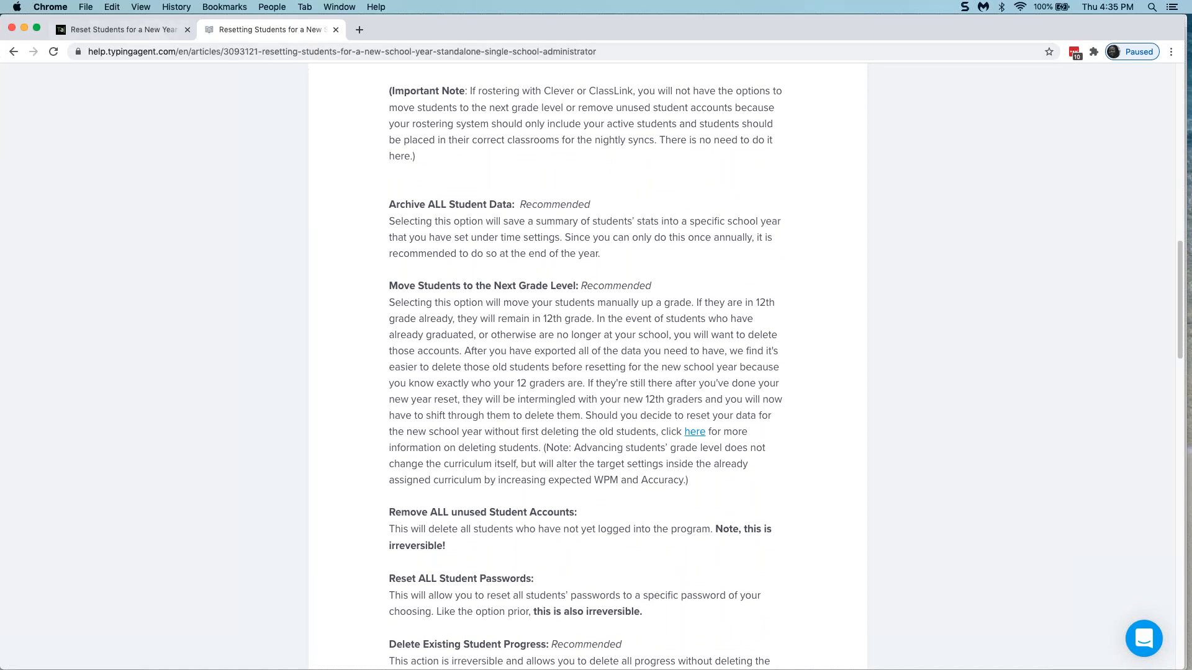
# Step: In the new year reset, select archiving all student data, advancing grade levels, removing all unused accounts, and deleting existing progress up to 2020-07-31
pyautogui.click(147, 30)
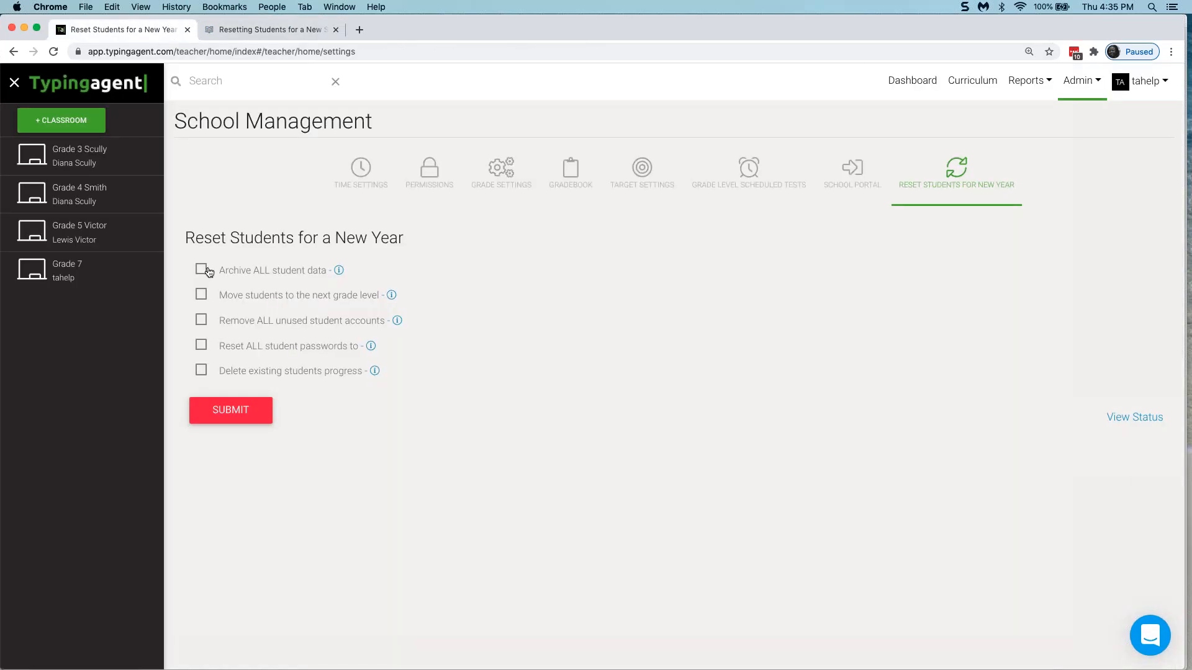
pyautogui.moveTo(337, 273)
pyautogui.click(201, 271)
pyautogui.click(201, 371)
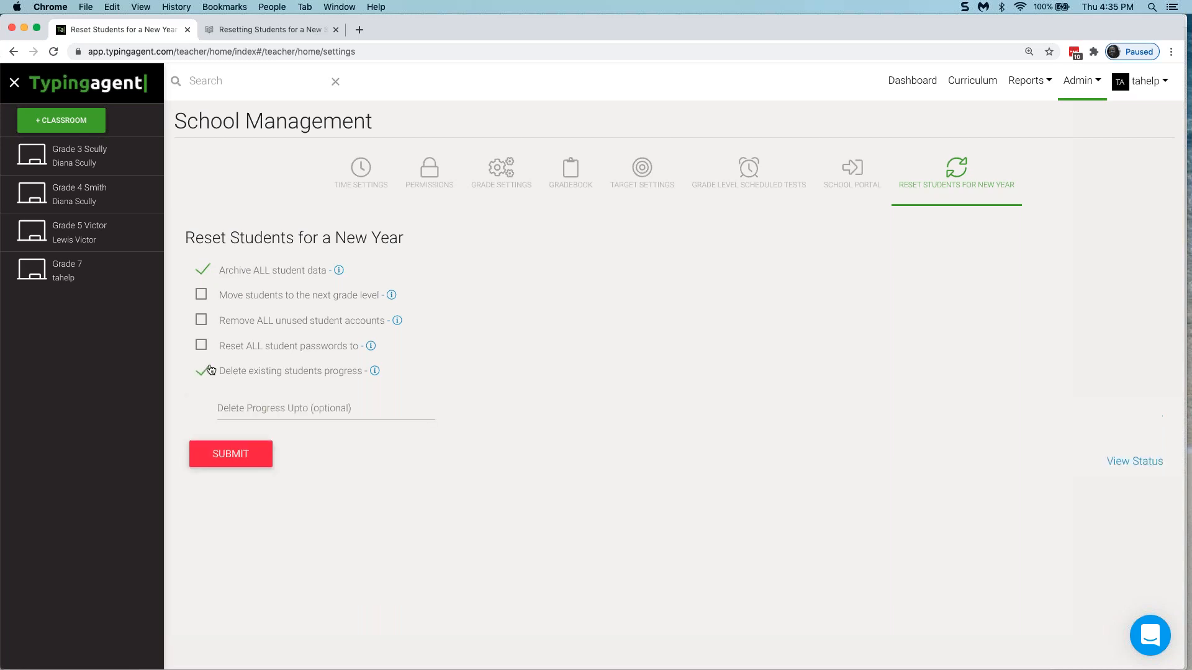
pyautogui.click(329, 411)
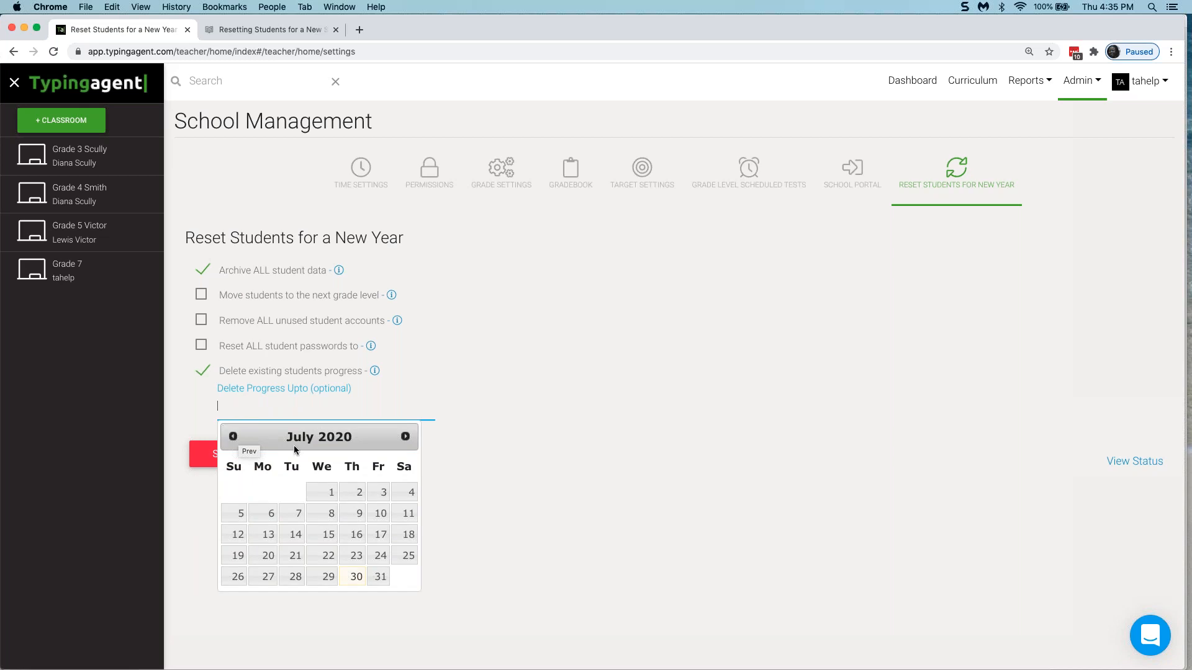
pyautogui.click(380, 577)
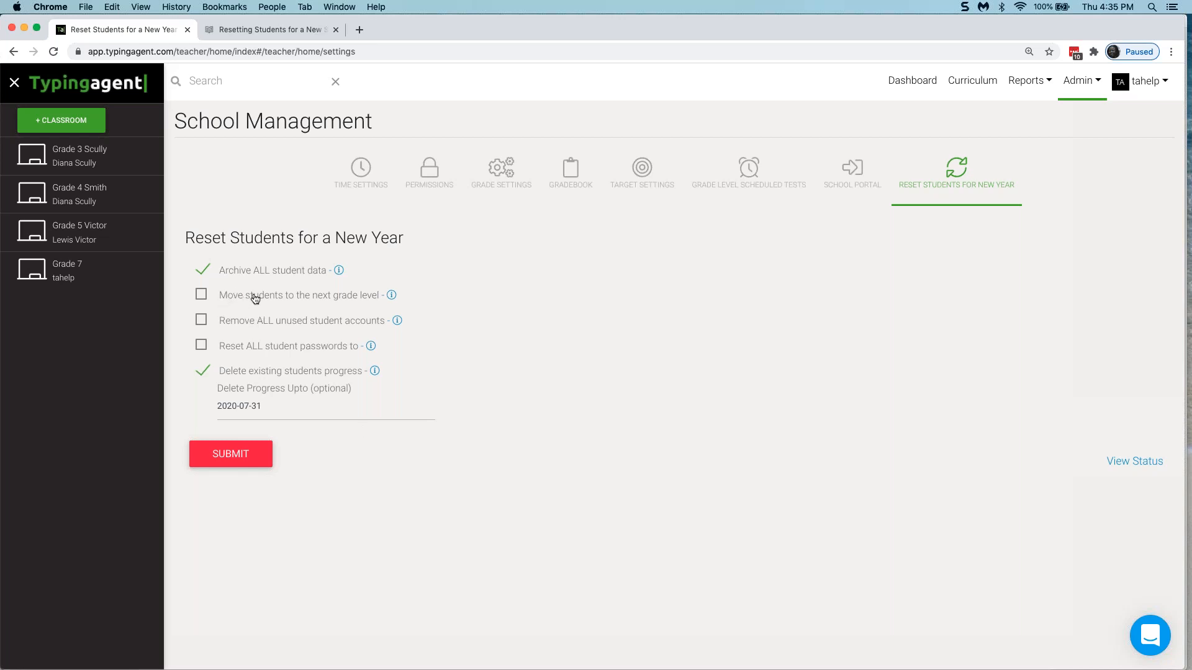
pyautogui.click(206, 301)
pyautogui.click(203, 322)
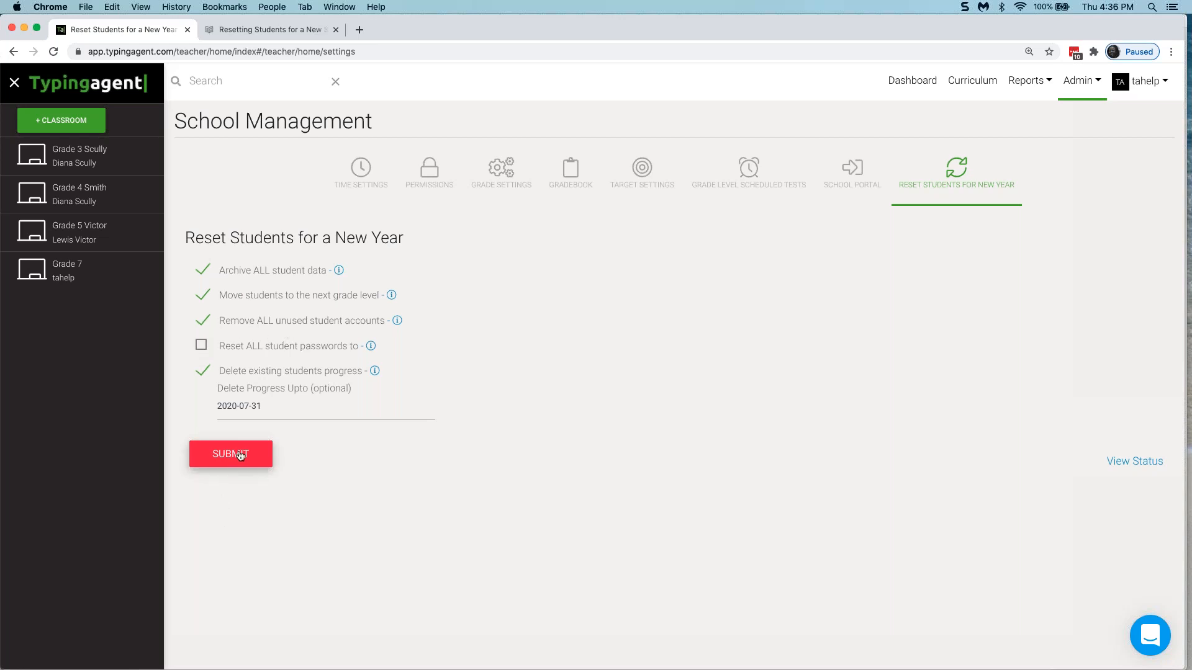
# Step: View the new year reset status and close it again
pyautogui.click(1123, 462)
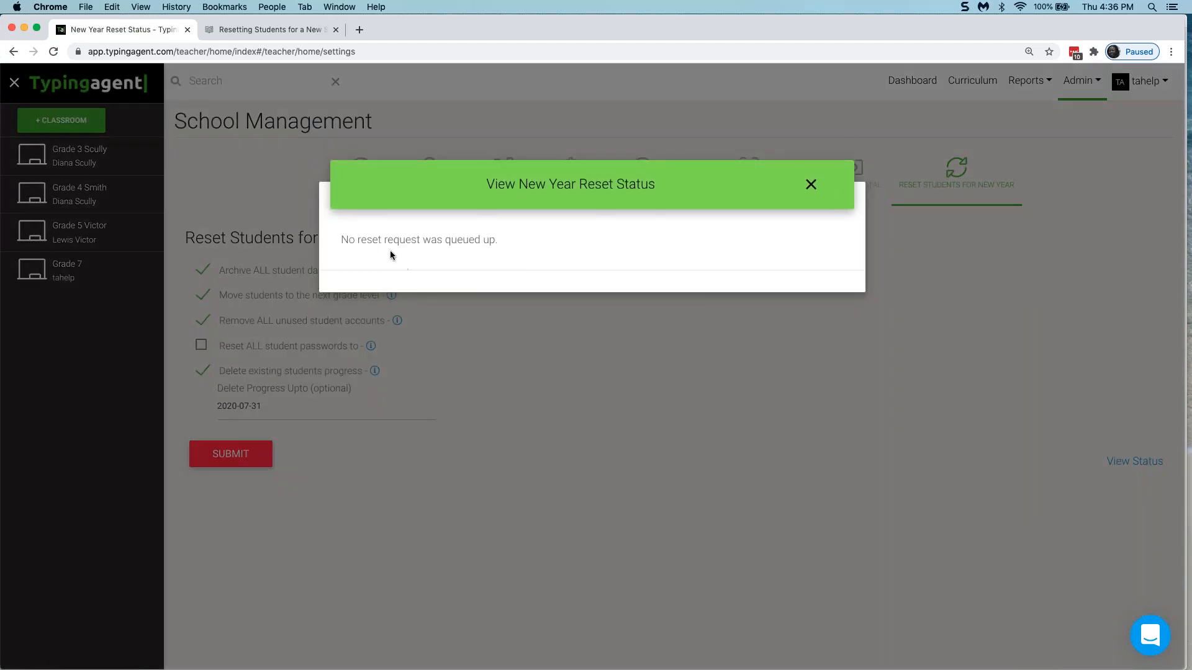
pyautogui.click(811, 185)
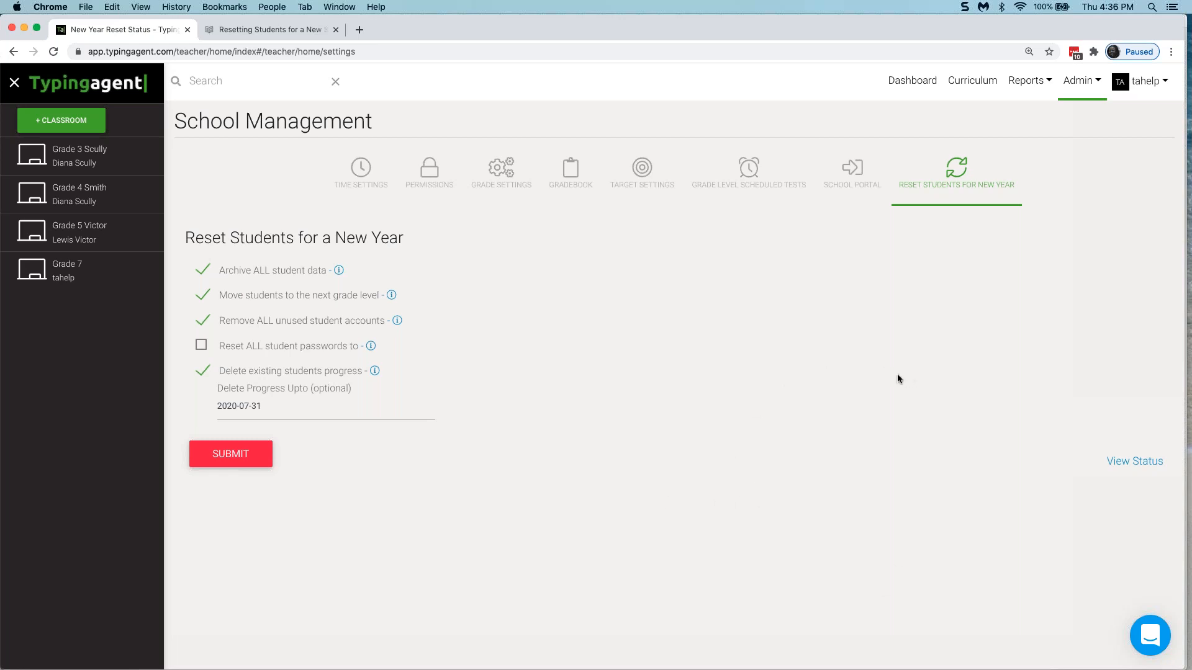
# Step: Open the administration list of all classrooms in the school
pyautogui.click(1082, 81)
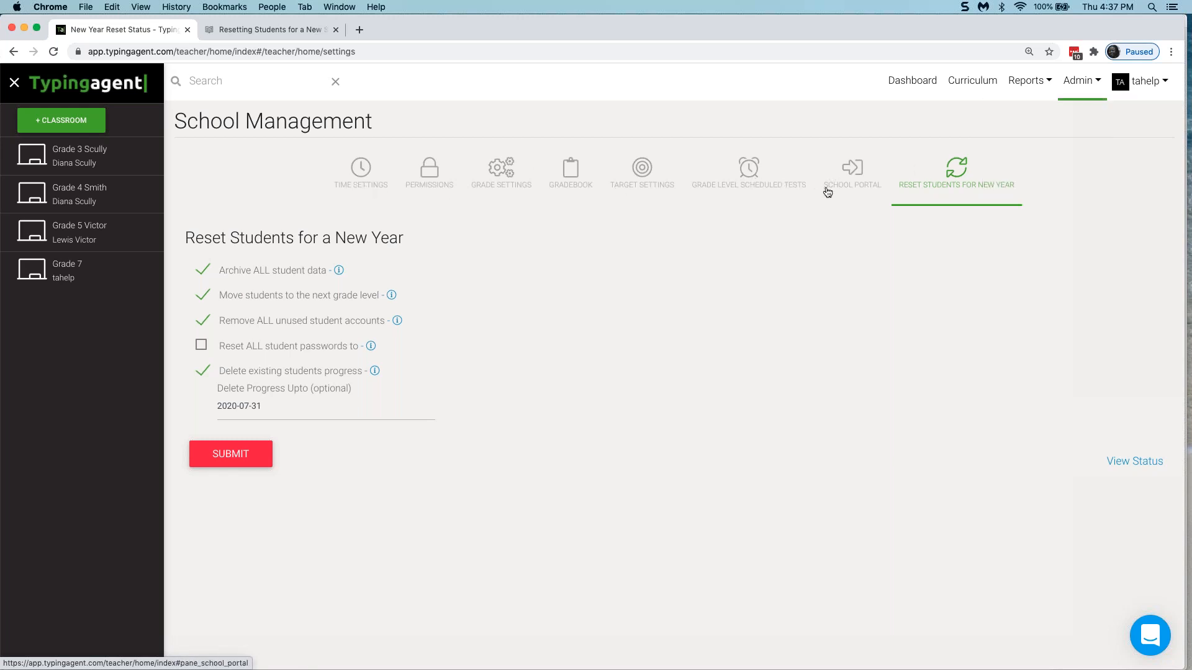
pyautogui.moveTo(1148, 88)
pyautogui.moveTo(1086, 88)
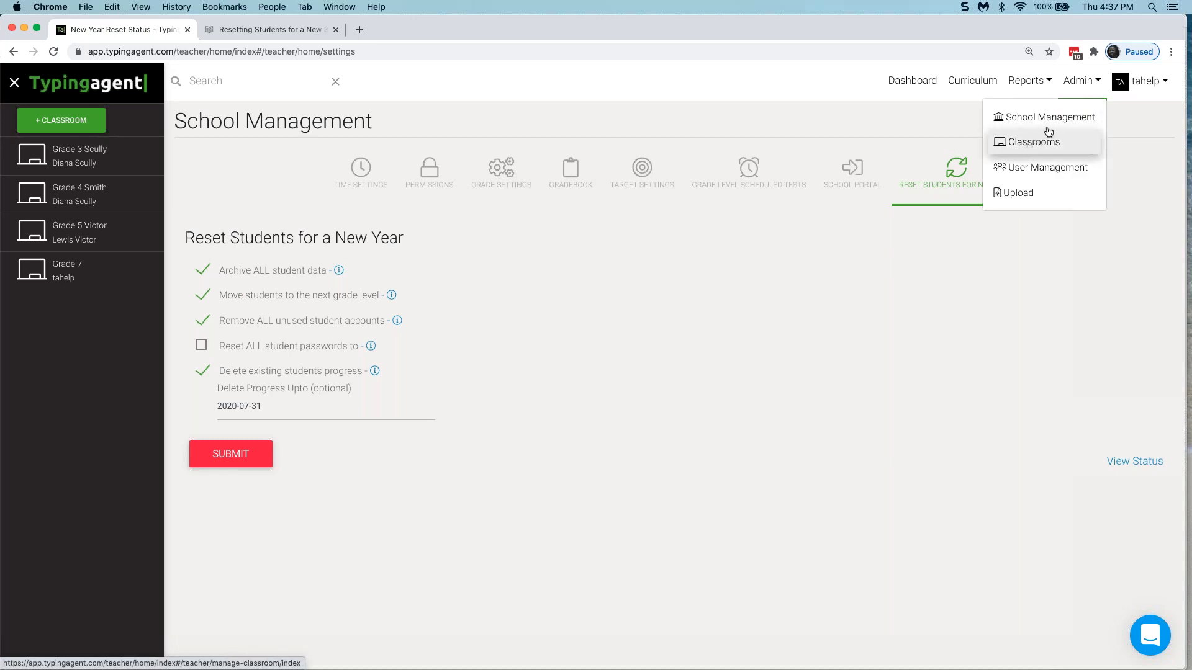
pyautogui.click(1018, 152)
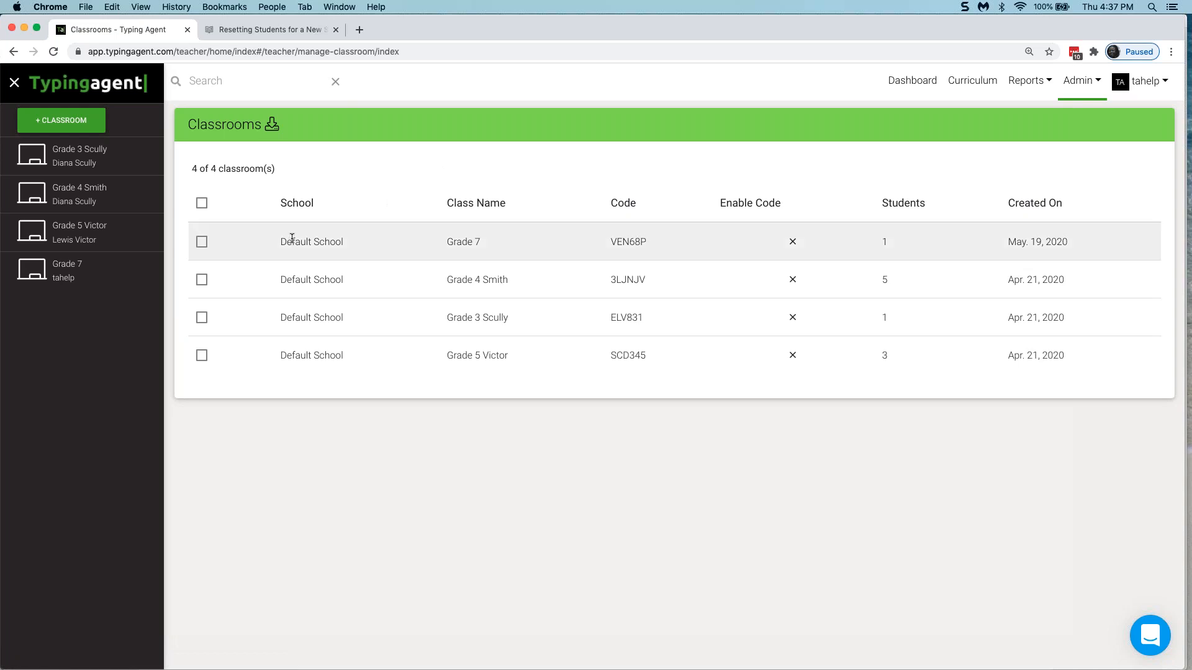
# Step: Open the Grade 7 class for editing to review its name and class code settings, and close it without saving
pyautogui.click(202, 243)
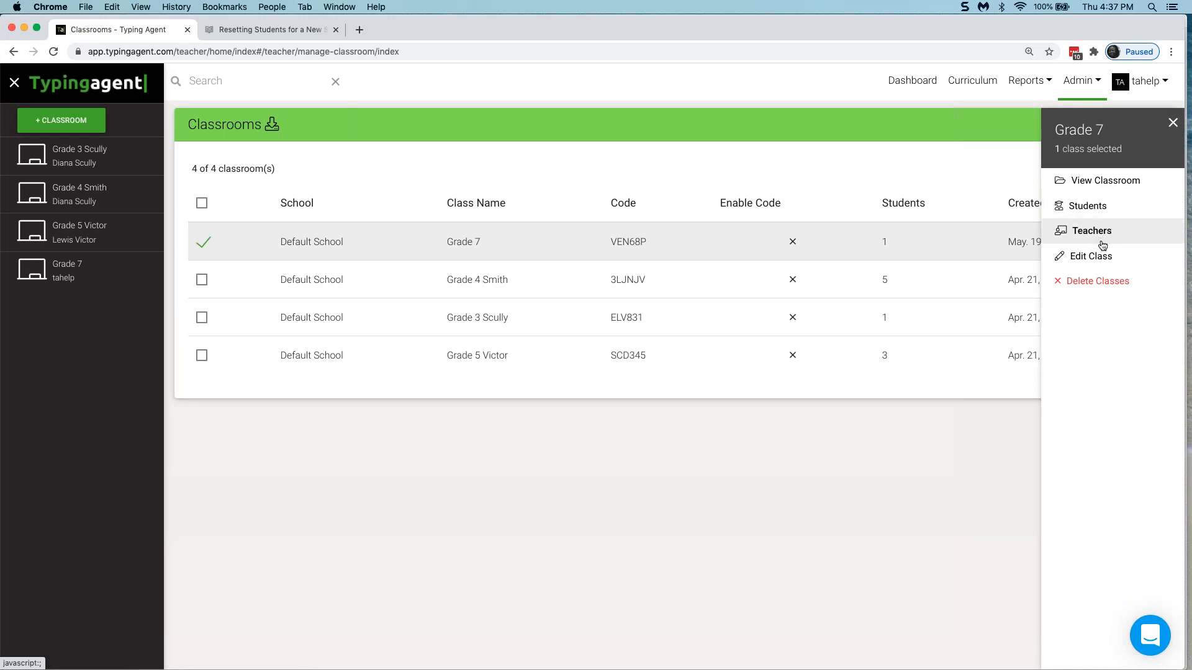
pyautogui.click(1093, 263)
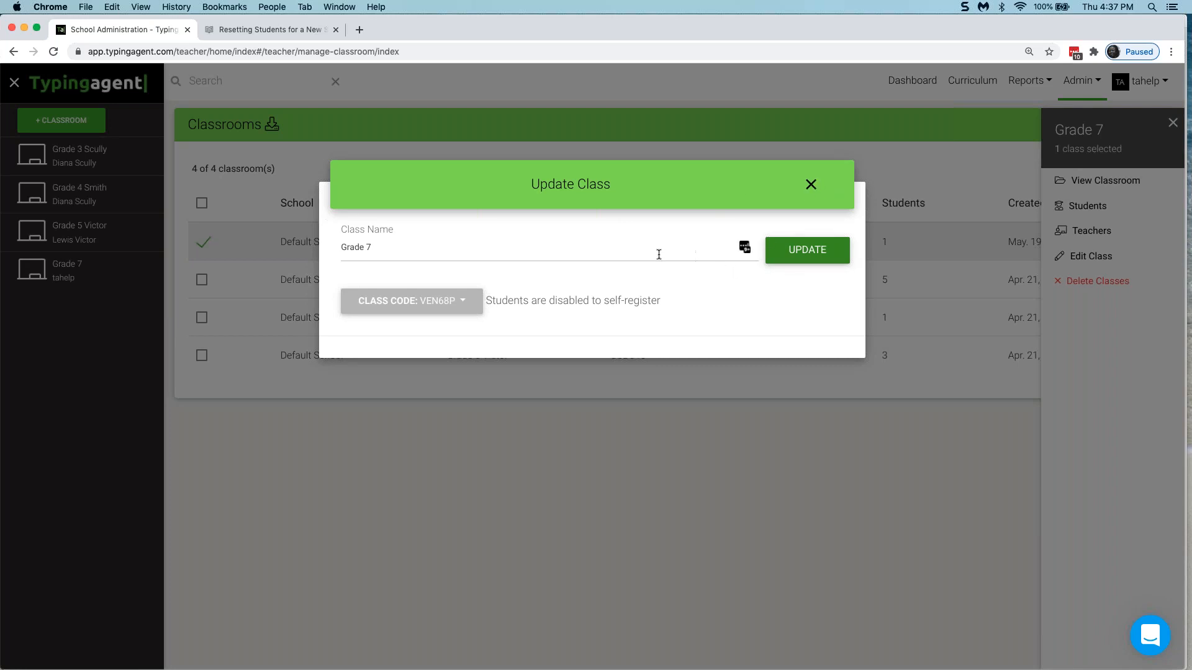
pyautogui.click(562, 246)
pyautogui.click(810, 185)
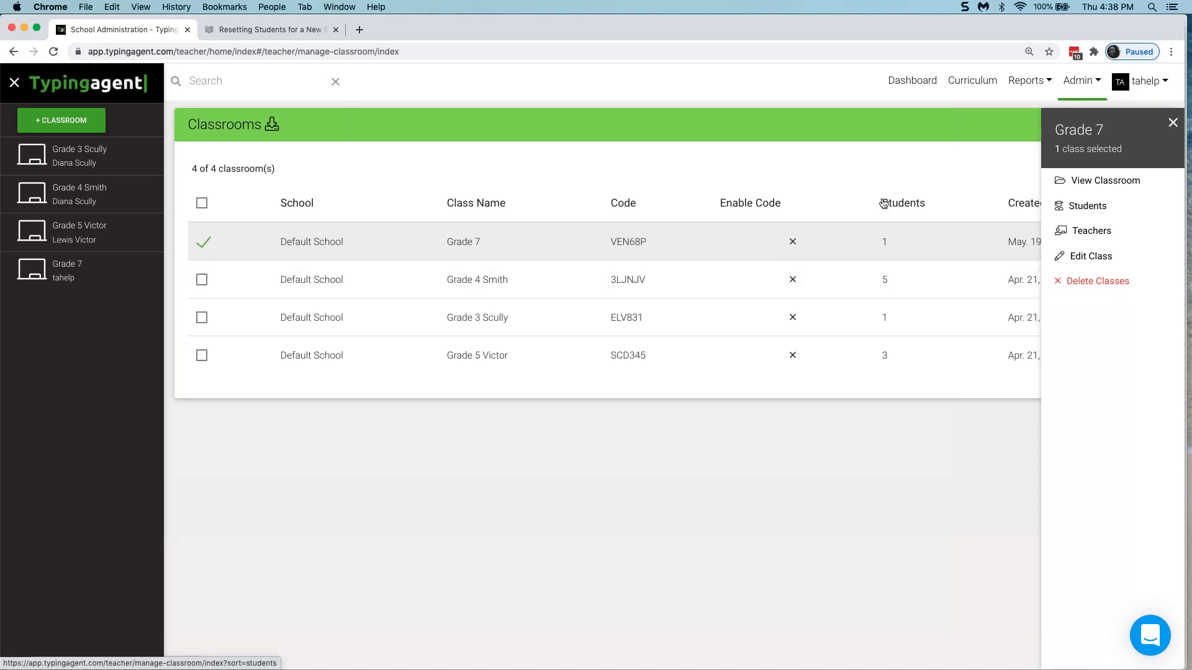
pyautogui.click(1172, 126)
# Step: Return to the classroom list and highlight the class code of the fourth-grade class, closing its options
pyautogui.click(1079, 87)
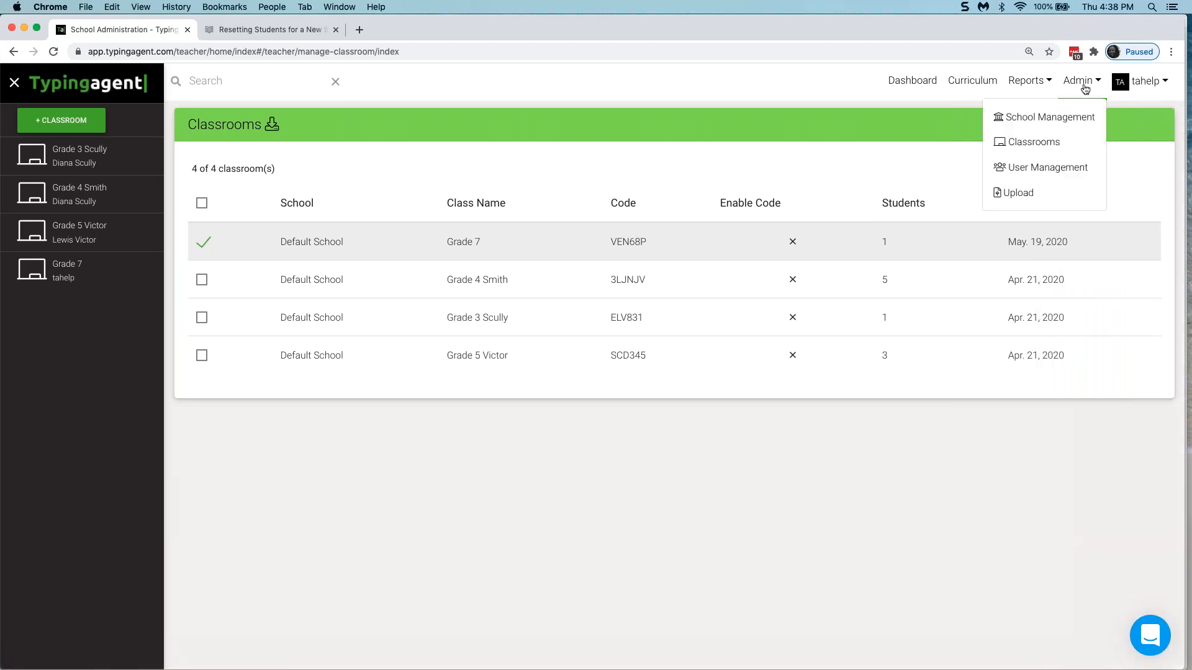
pyautogui.click(1019, 155)
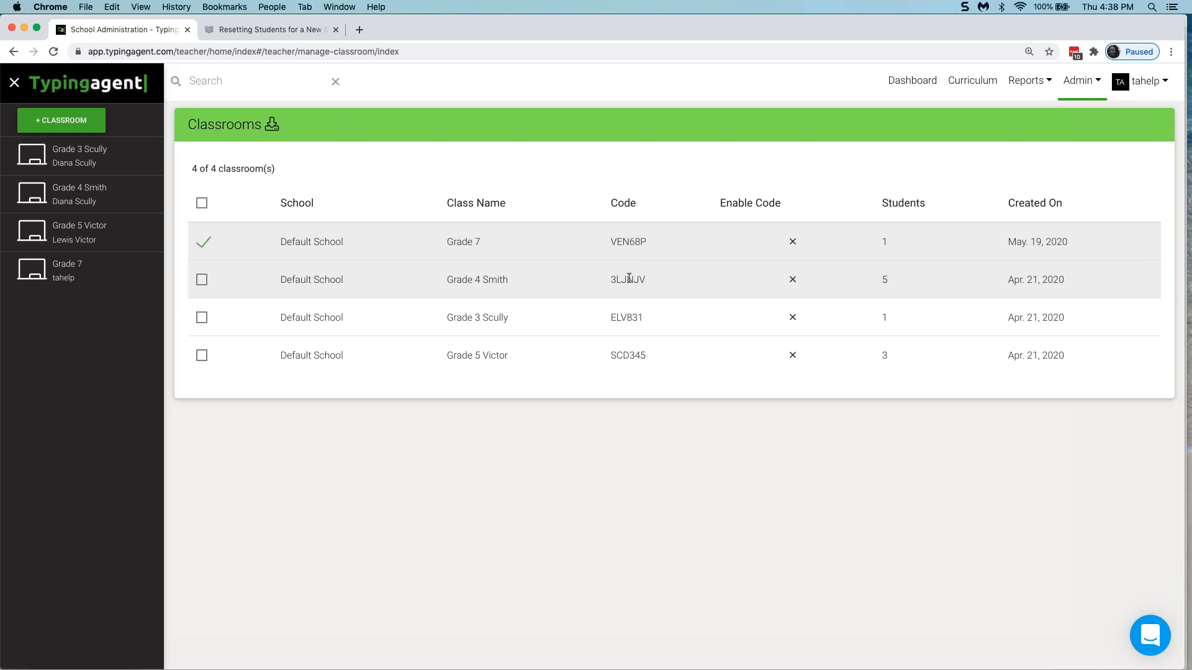
pyautogui.moveTo(647, 276); pyautogui.dragTo(648, 278)
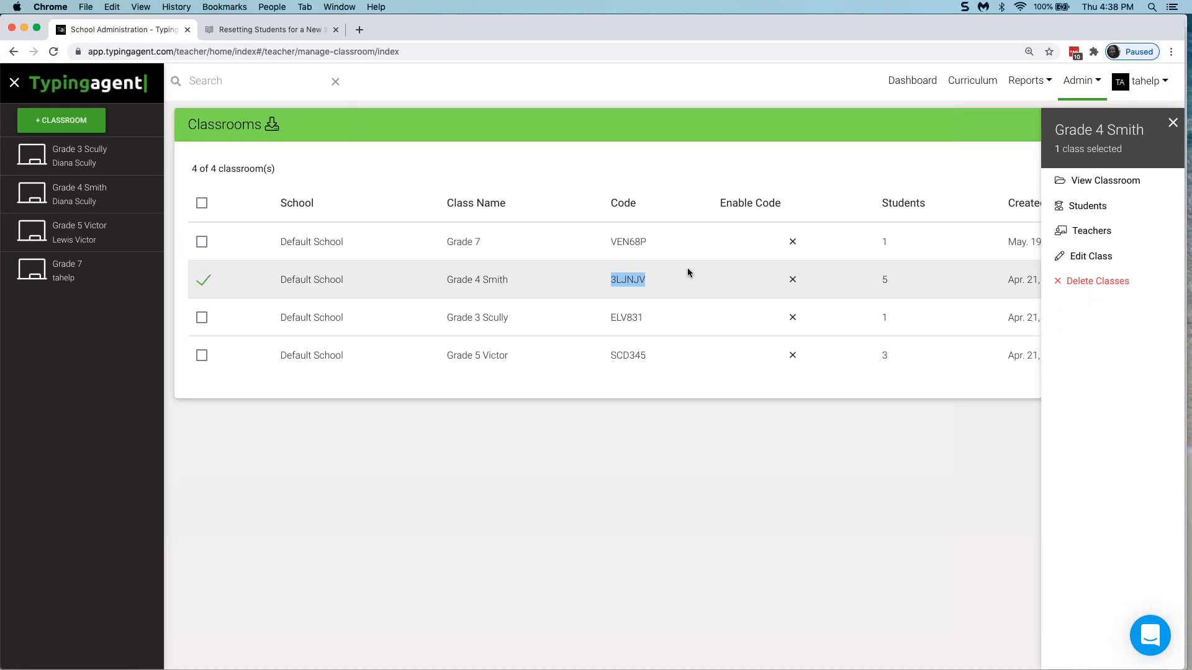
pyautogui.click(1173, 122)
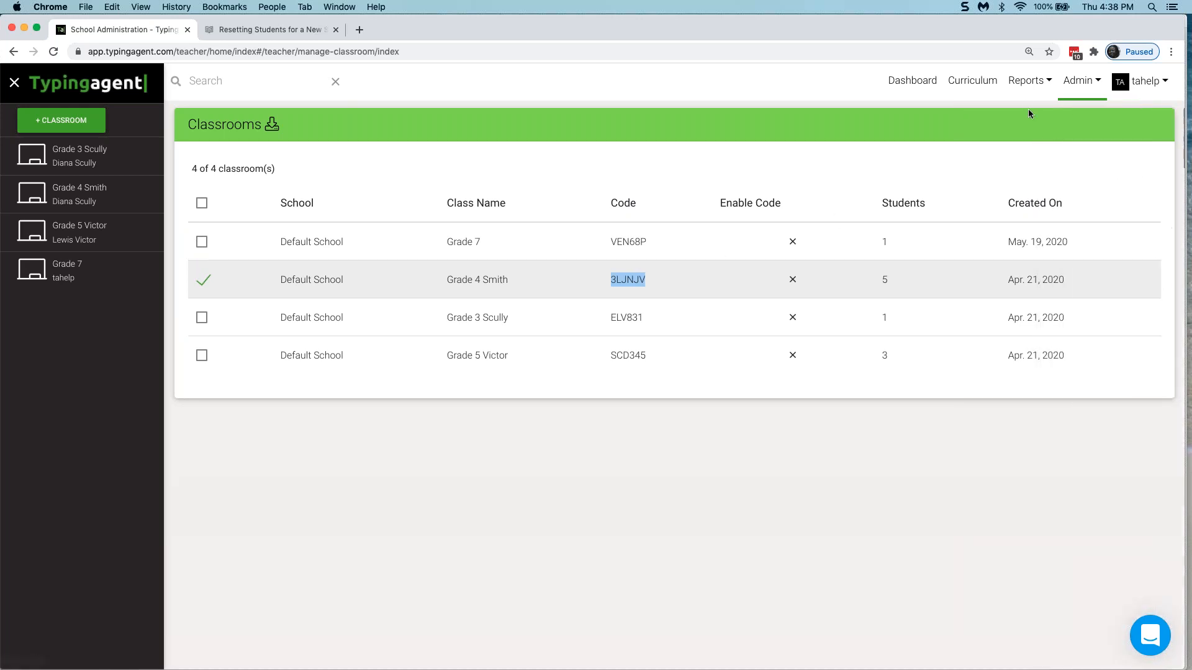
# Step: Open the administration upload page and examine the CSV preparation instructions for staff, classes, students and student enrollments
pyautogui.click(1081, 84)
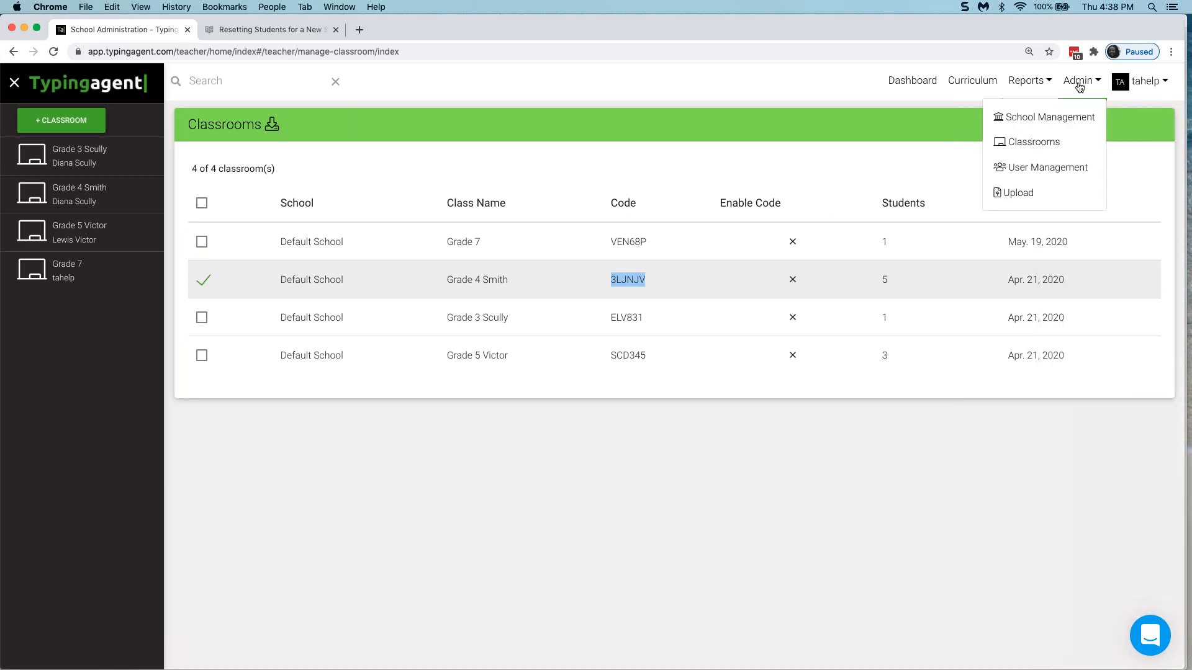
pyautogui.click(1034, 171)
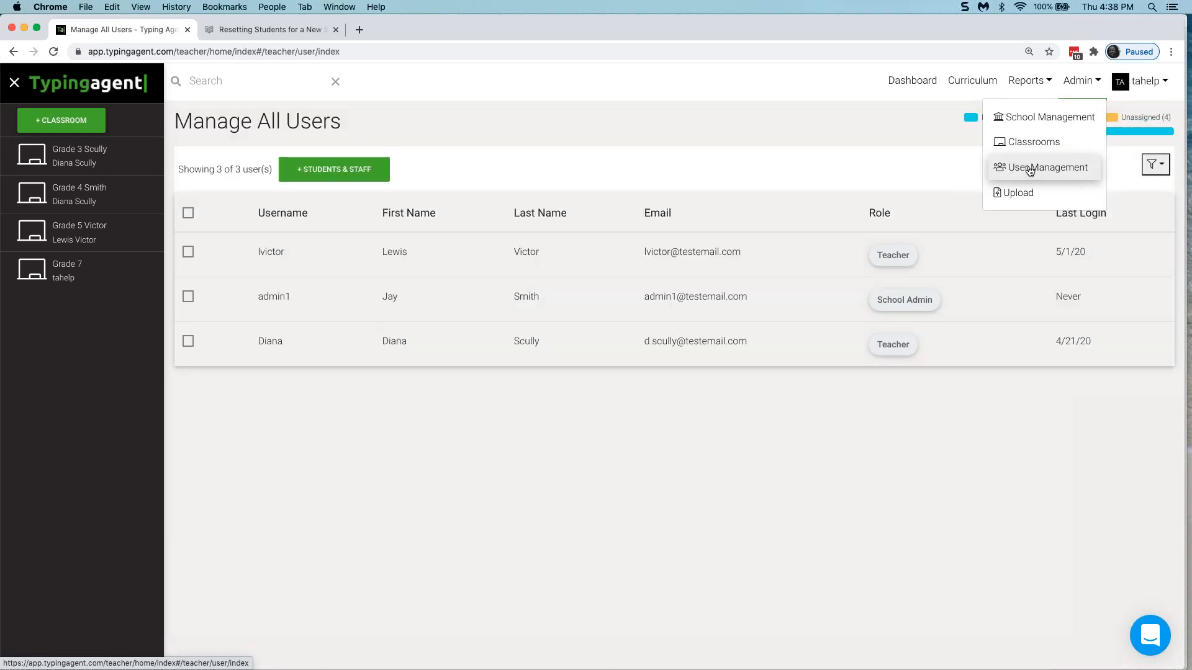
pyautogui.click(992, 195)
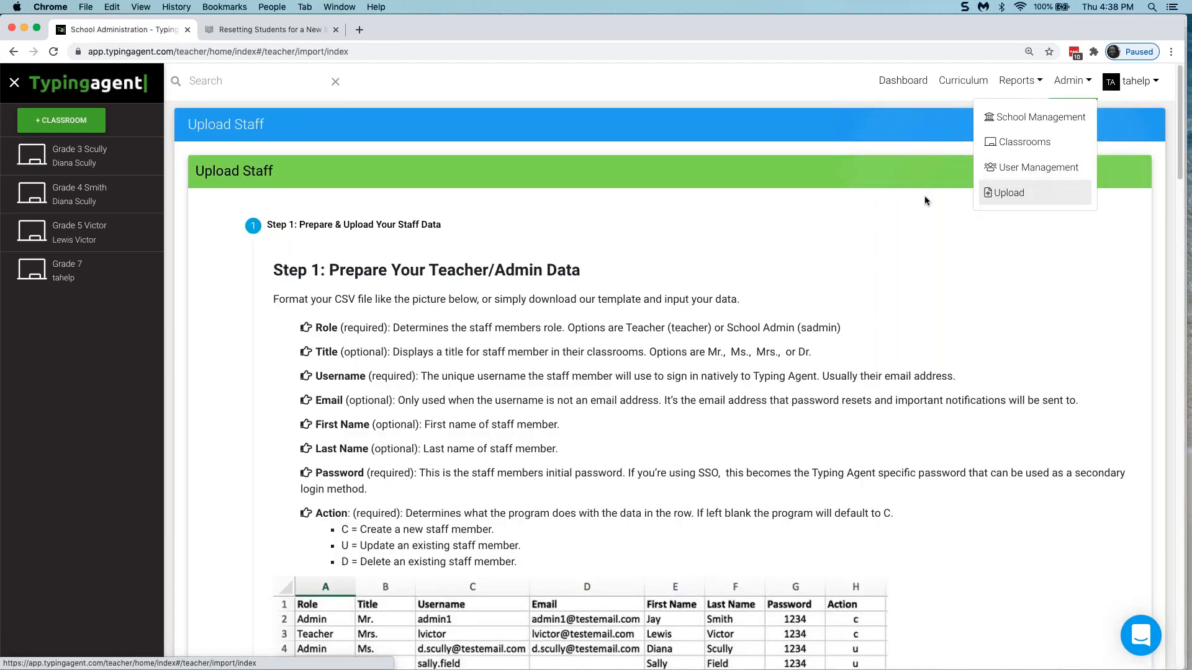
pyautogui.scroll(-3, 749, 225)
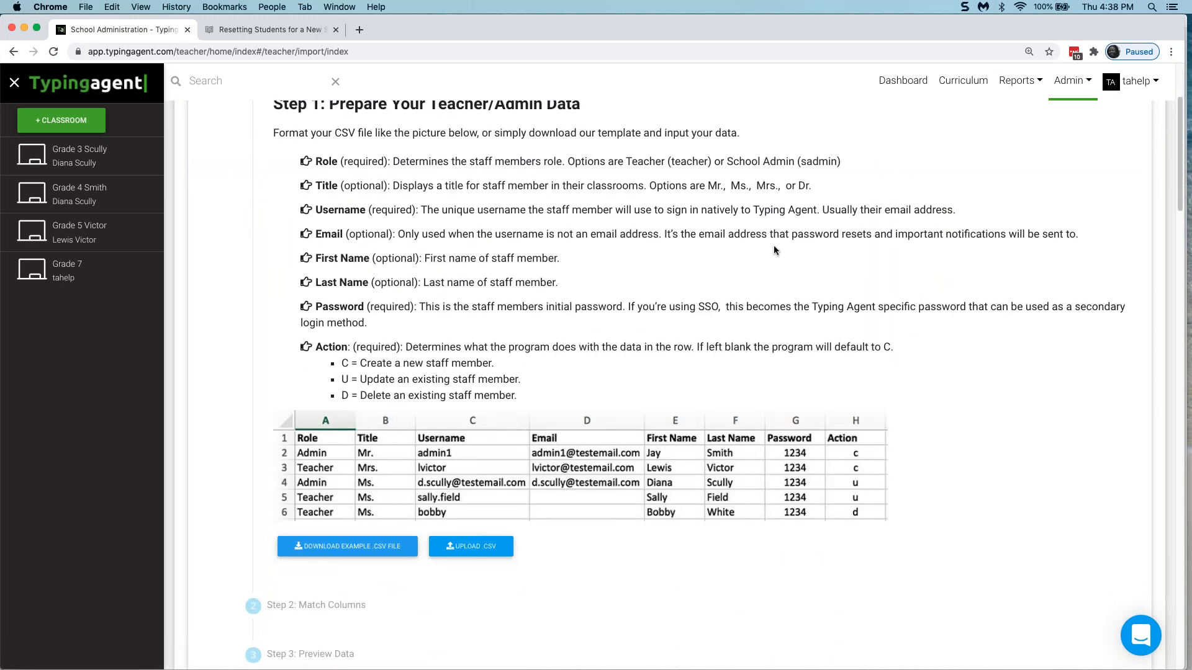
pyautogui.scroll(-1, 789, 248)
pyautogui.scroll(-20, 896, 247)
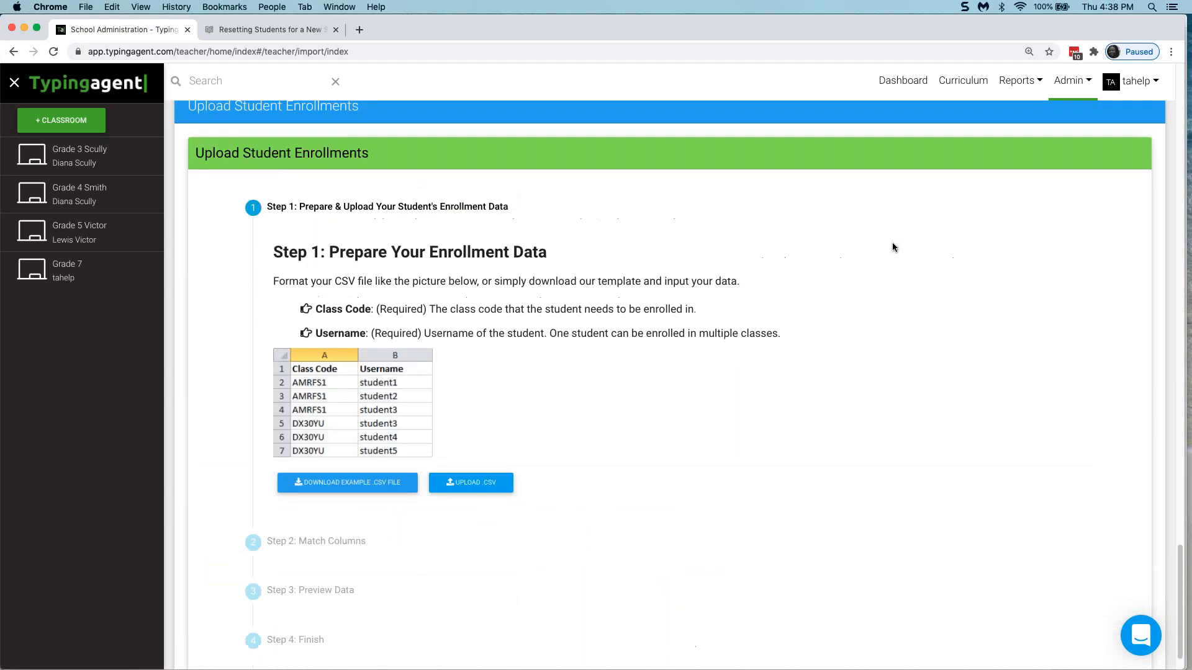
pyautogui.scroll(5, 885, 250)
pyautogui.scroll(-6, 885, 249)
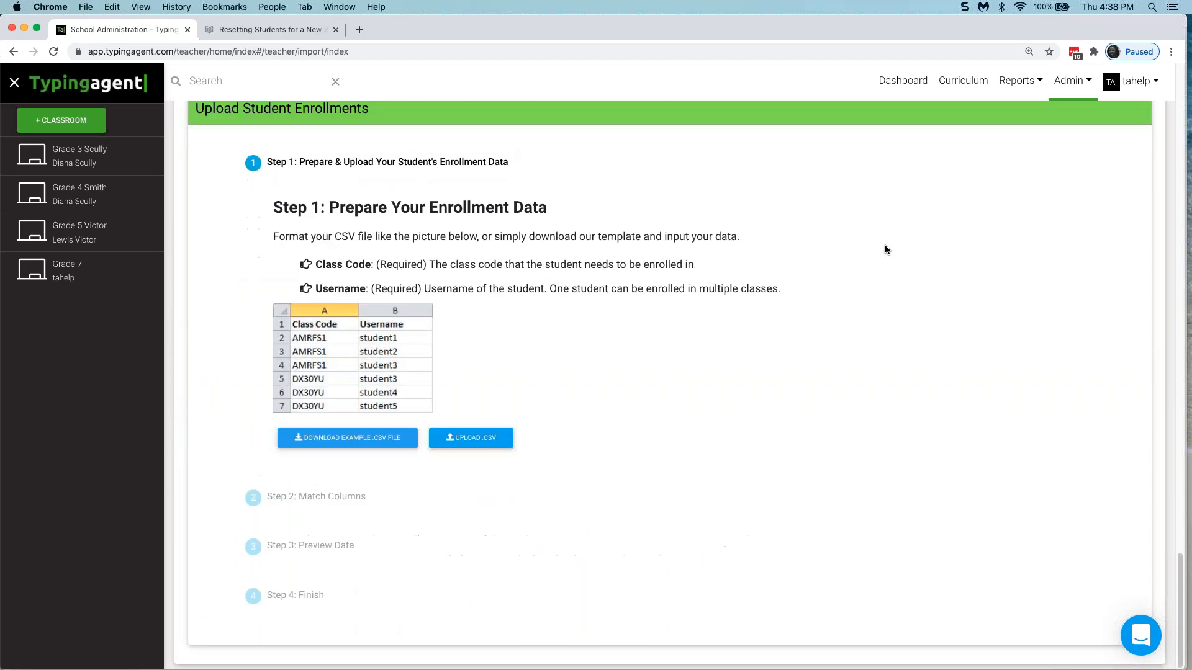
pyautogui.scroll(12, 885, 249)
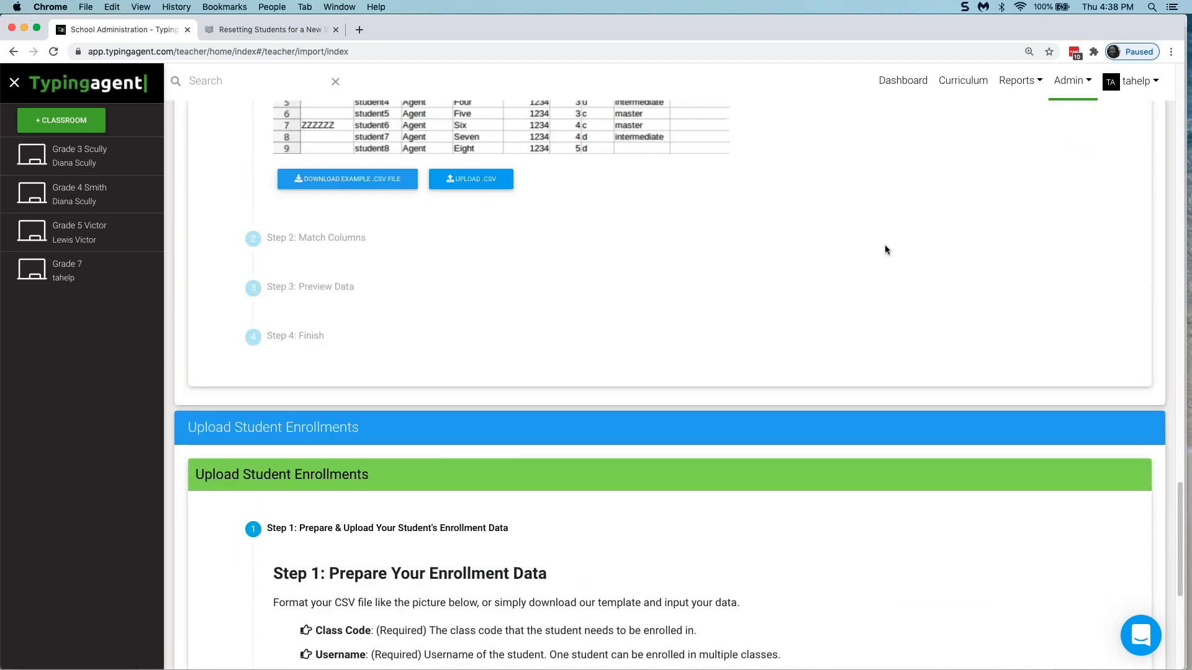
pyautogui.scroll(15, 885, 249)
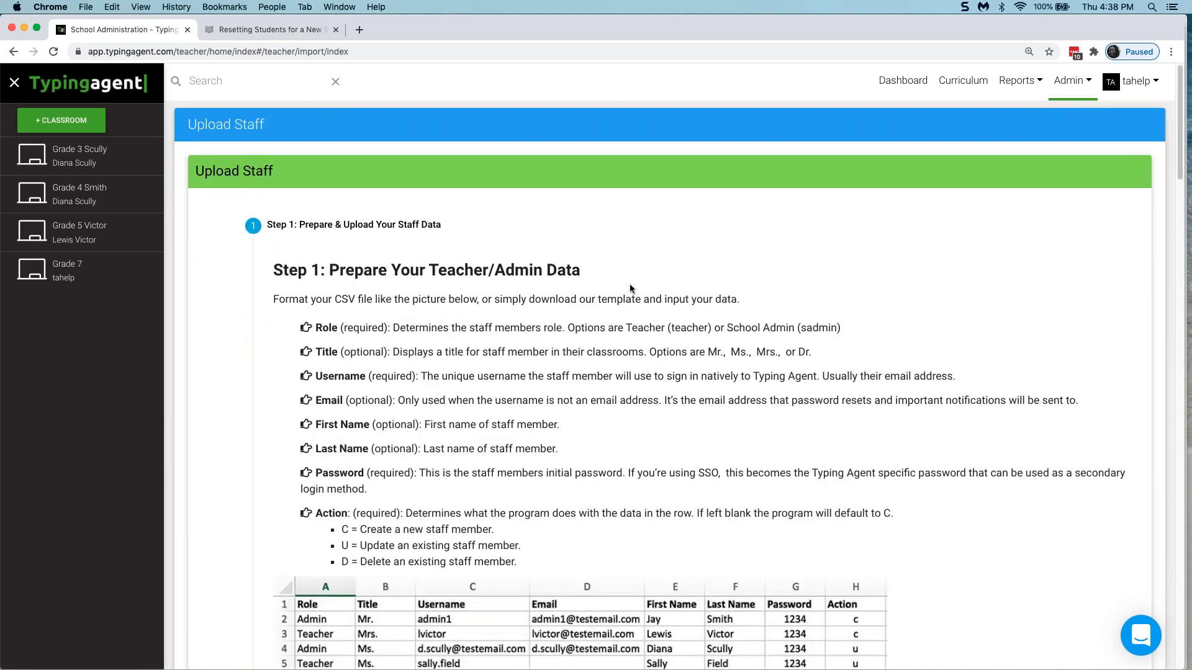
pyautogui.scroll(-8, 808, 270)
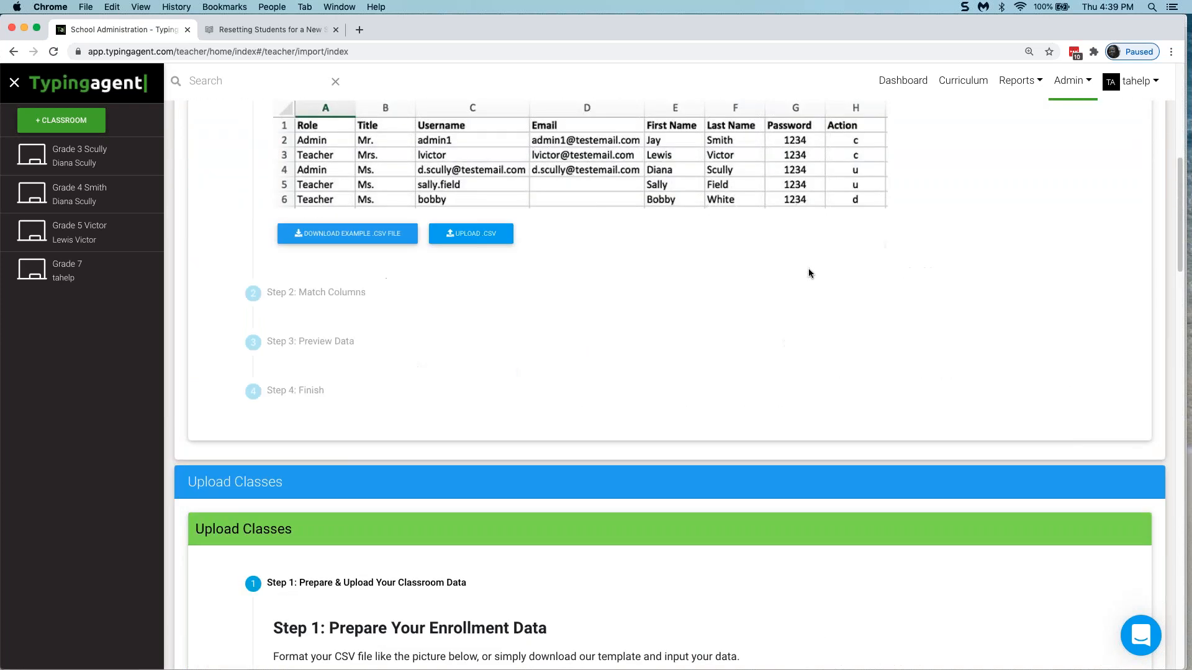
pyautogui.scroll(4, 808, 272)
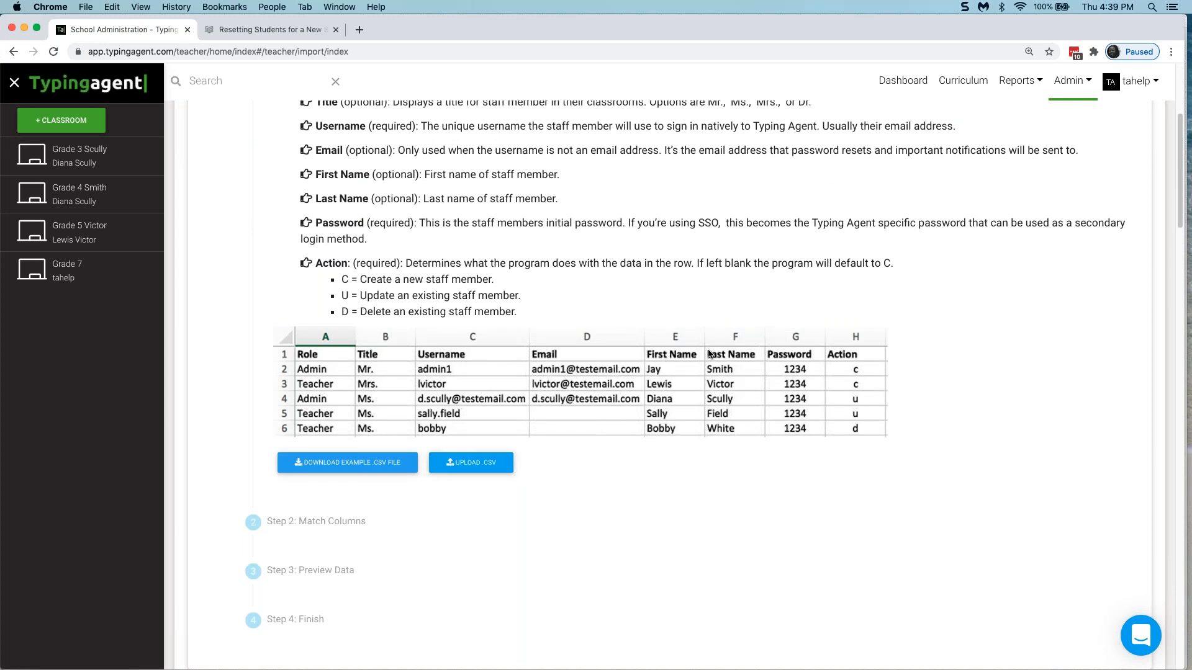
pyautogui.scroll(-15, 683, 397)
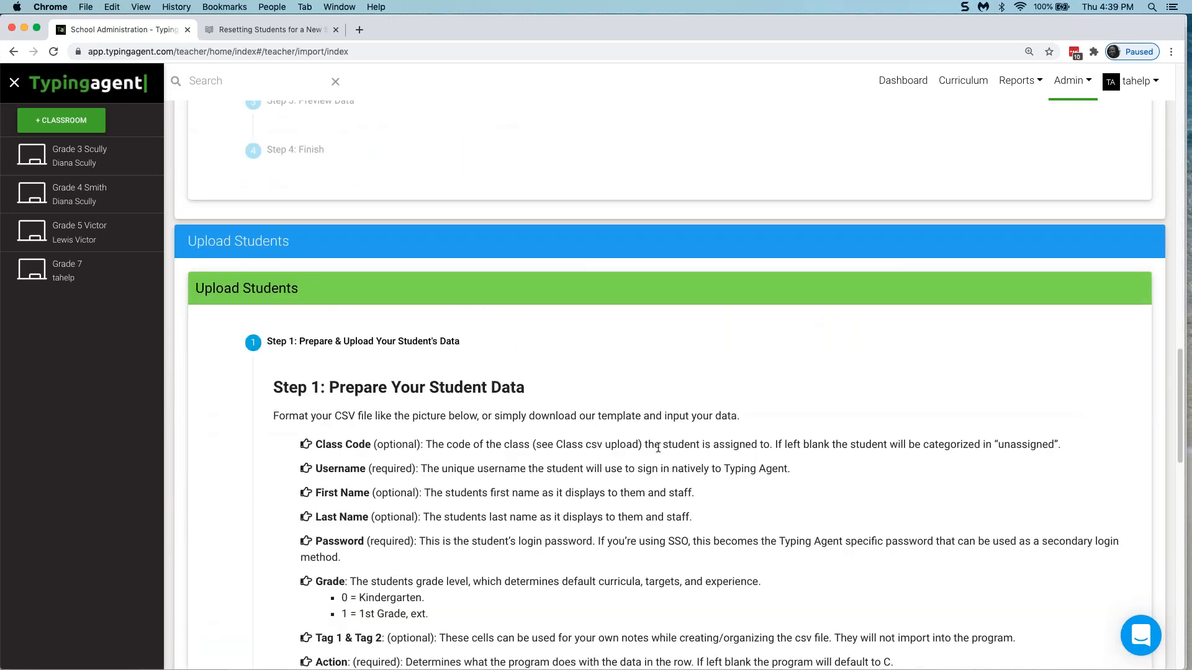
pyautogui.scroll(10, 554, 319)
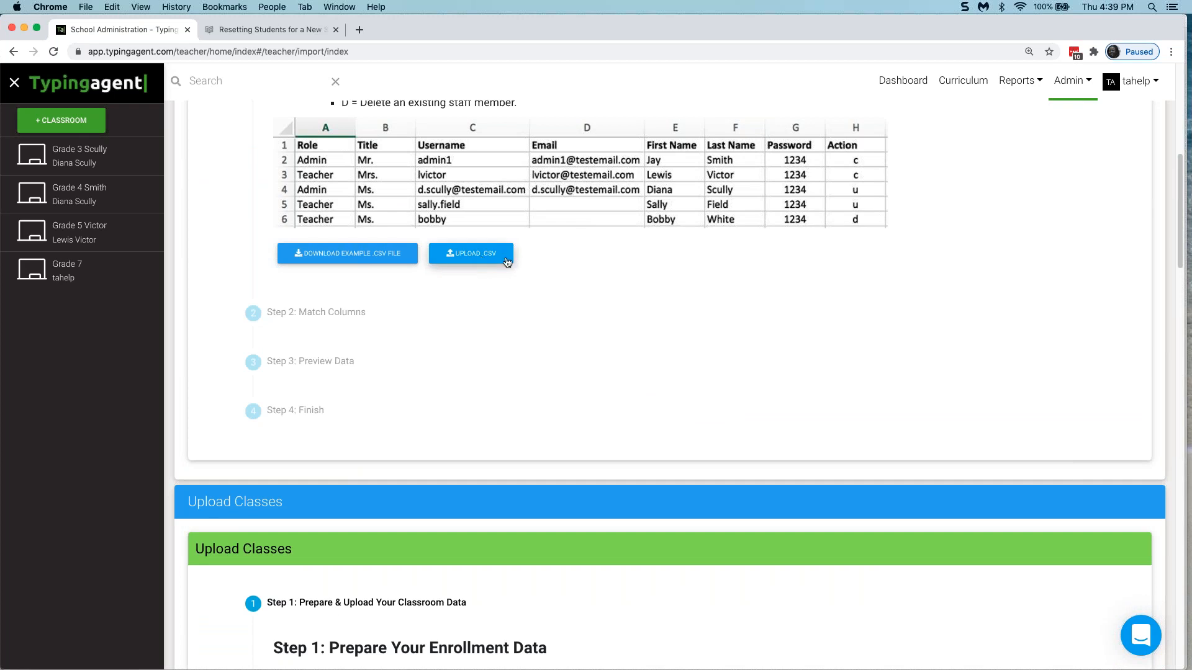
pyautogui.scroll(-5, 548, 282)
pyautogui.scroll(-20, 831, 317)
pyautogui.scroll(-7, 838, 323)
pyautogui.scroll(20, 832, 323)
# Step: Go to user management and open the form for adding a single student
pyautogui.moveTo(1079, 82)
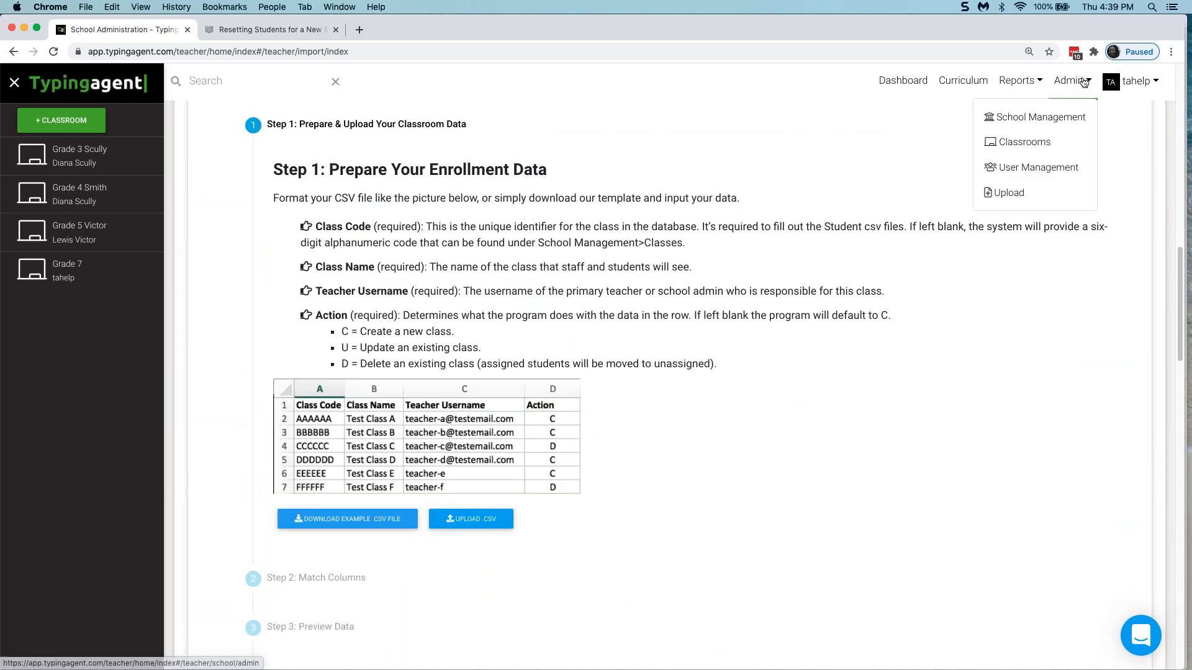
pyautogui.click(1004, 171)
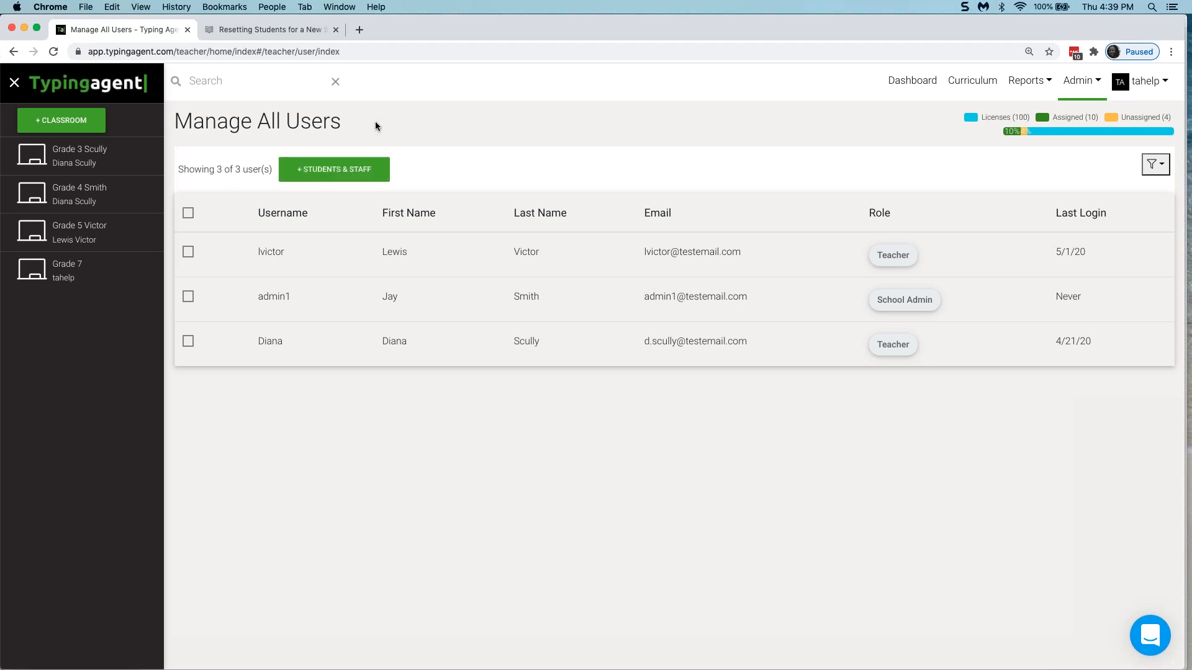
pyautogui.click(314, 173)
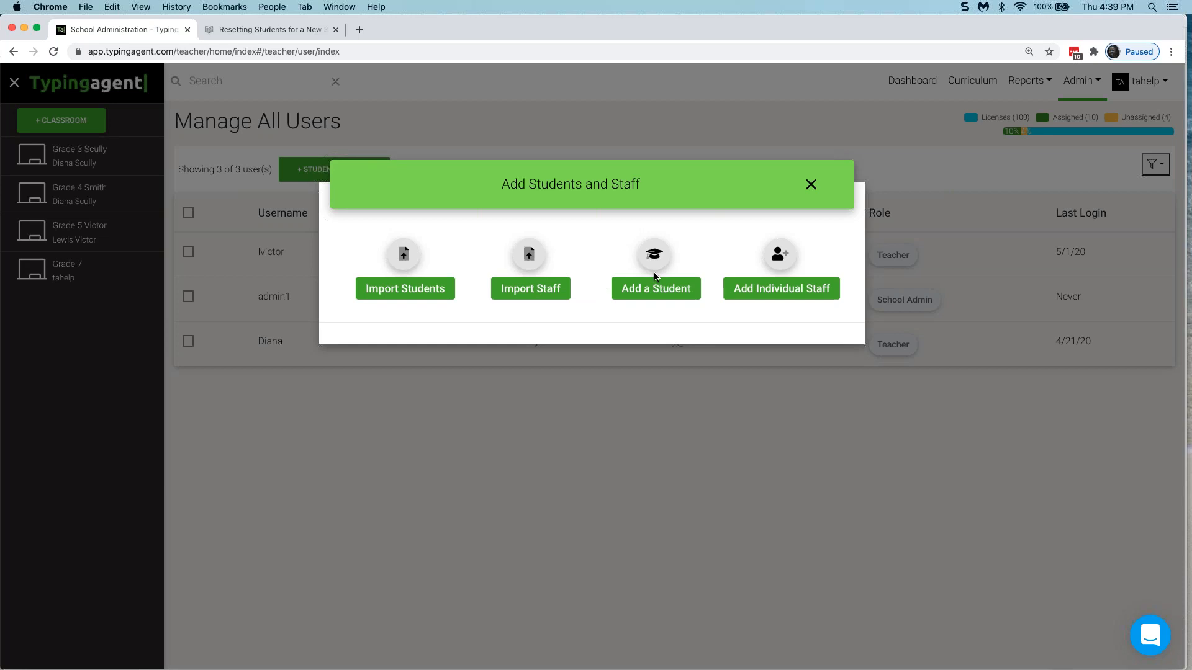
pyautogui.click(655, 289)
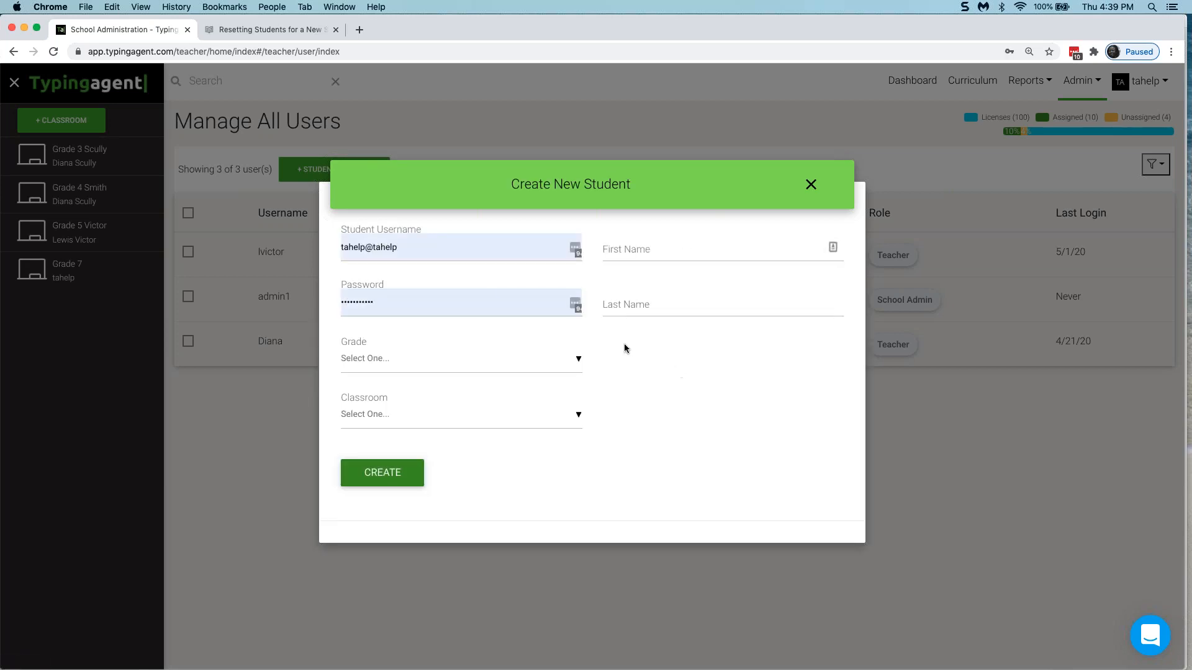
# Step: Try out the new student form by choosing Grade 7 and displaying the classroom choices, and discard it without creating a student
pyautogui.moveTo(452, 250); pyautogui.dragTo(330, 248)
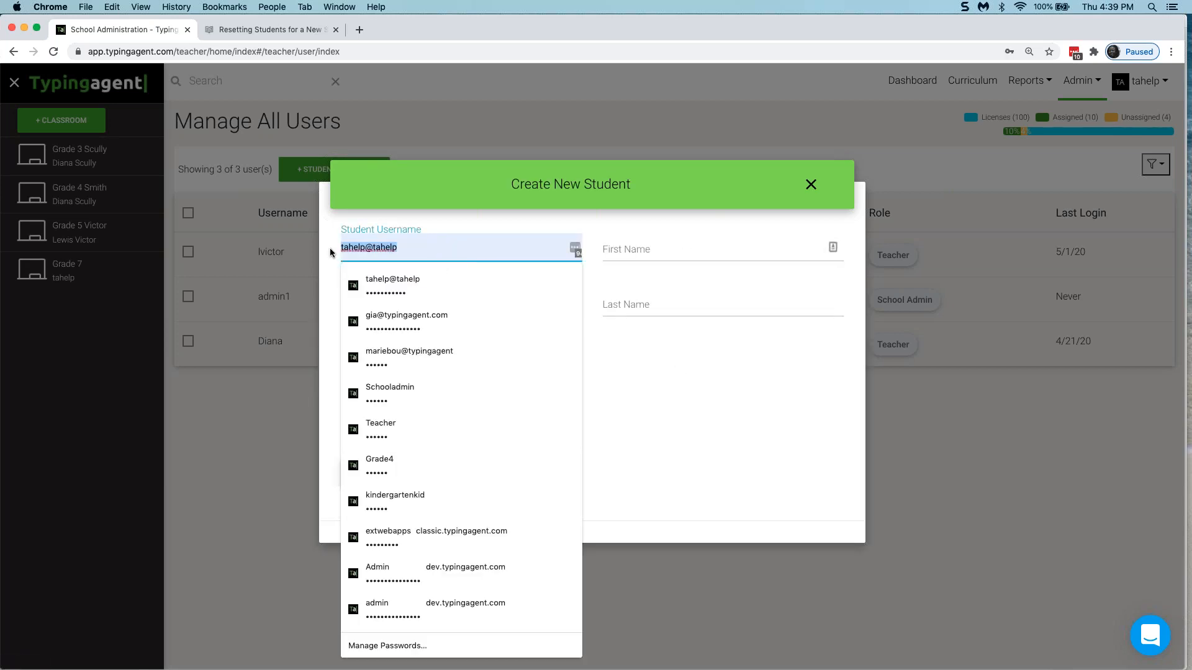
pyautogui.click(535, 212)
pyautogui.moveTo(433, 301); pyautogui.dragTo(325, 298)
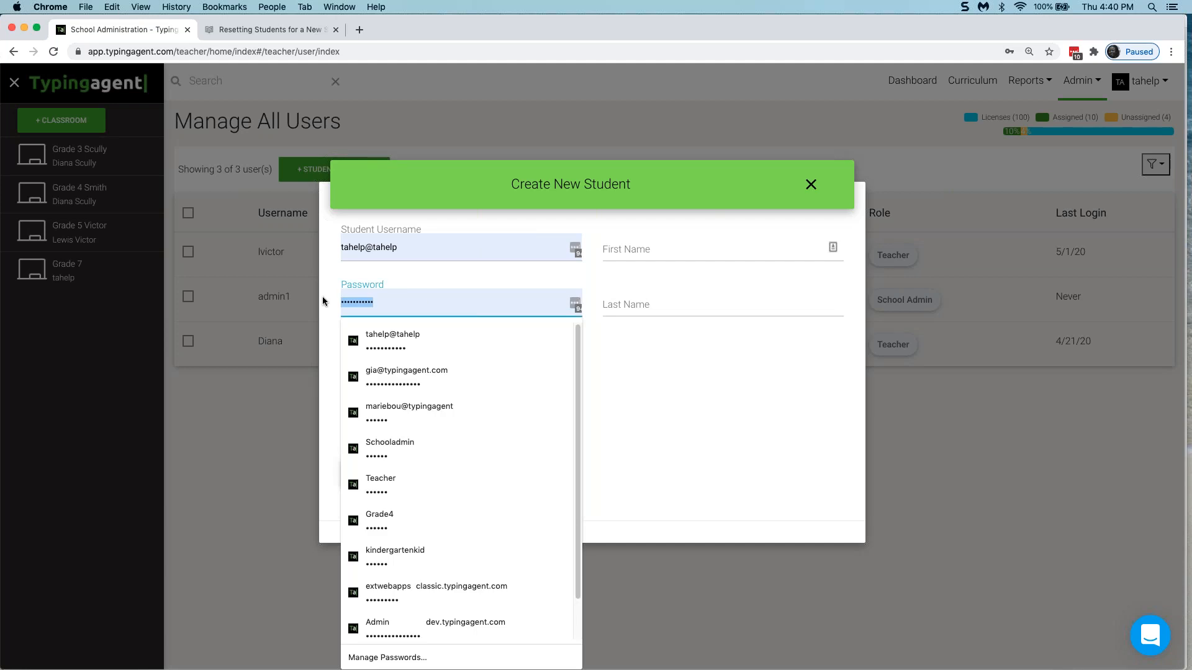
pyautogui.click(769, 413)
pyautogui.click(462, 370)
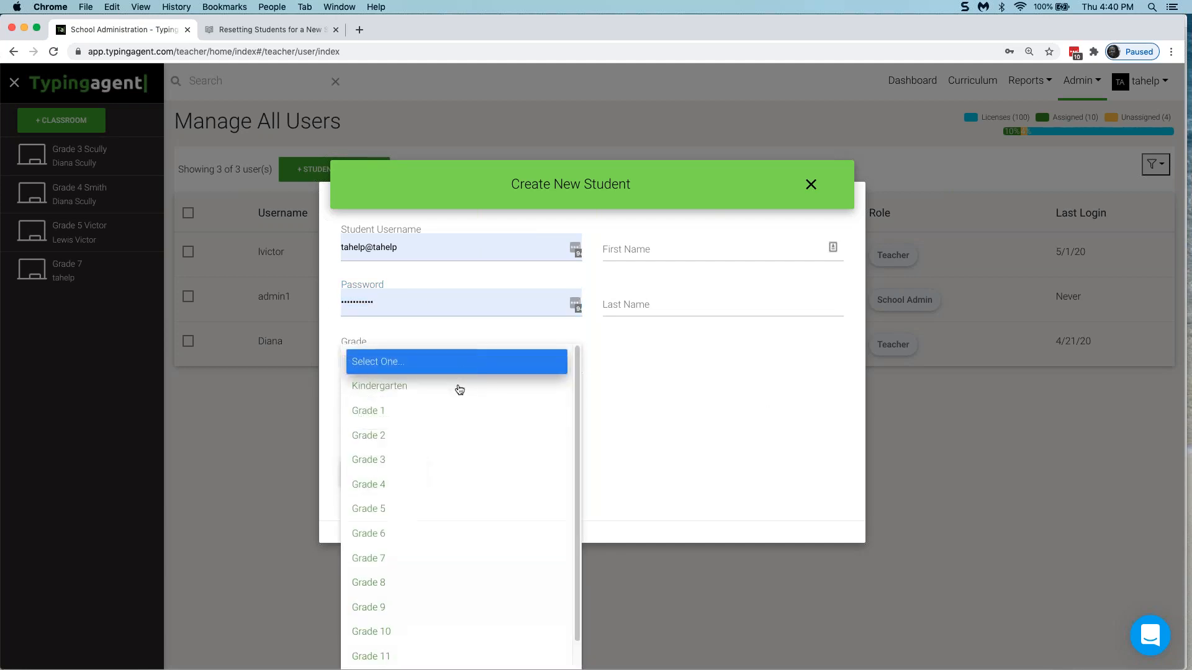
pyautogui.scroll(-1, 447, 471)
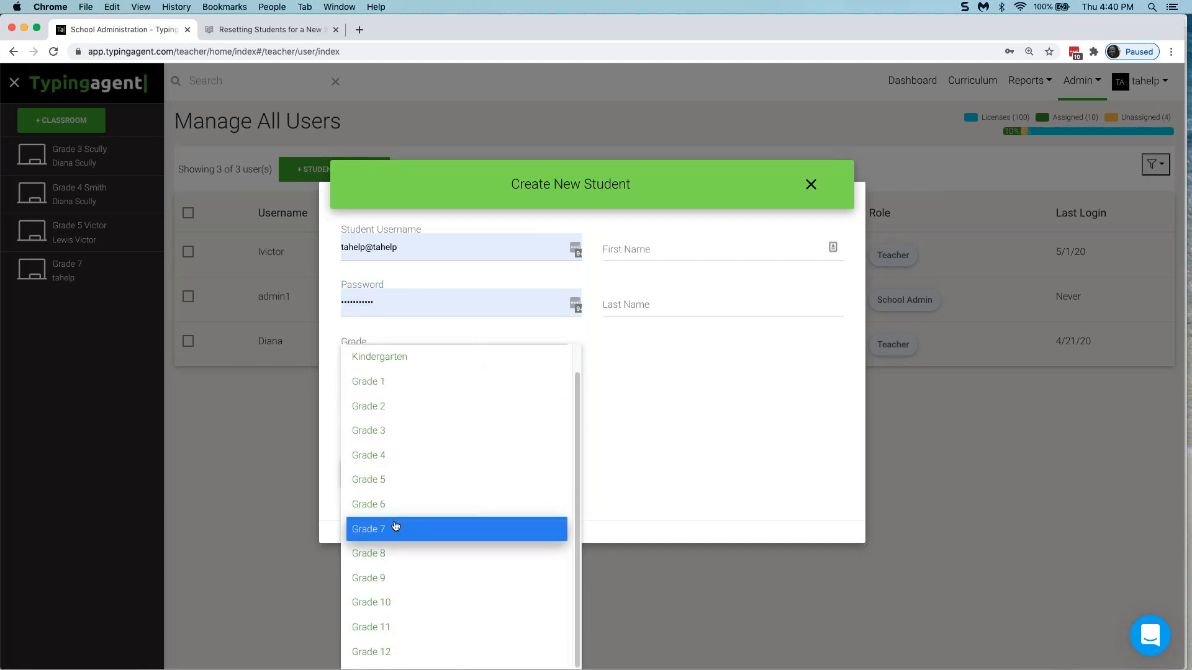
pyautogui.click(395, 527)
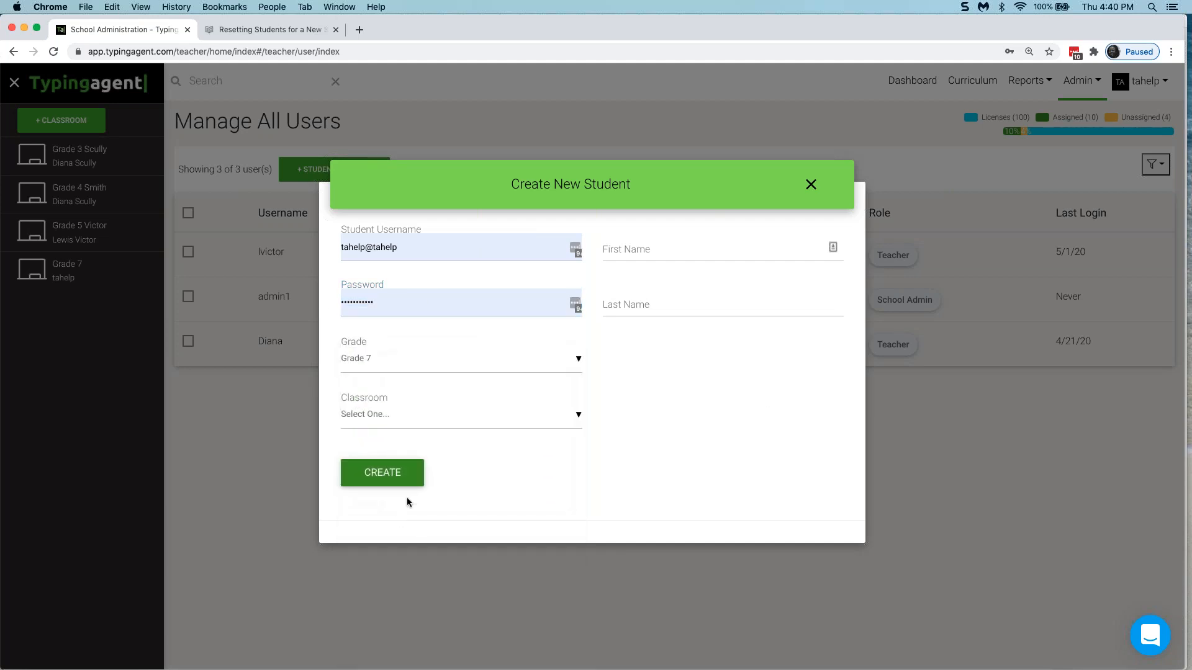
pyautogui.click(500, 423)
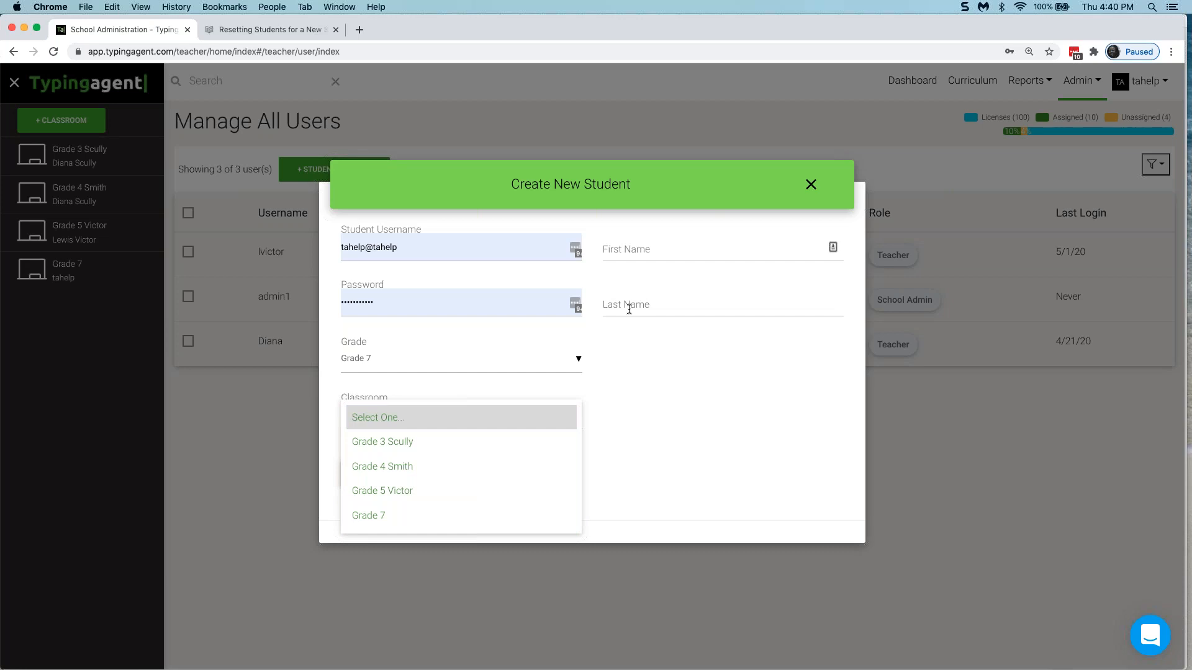
pyautogui.click(810, 185)
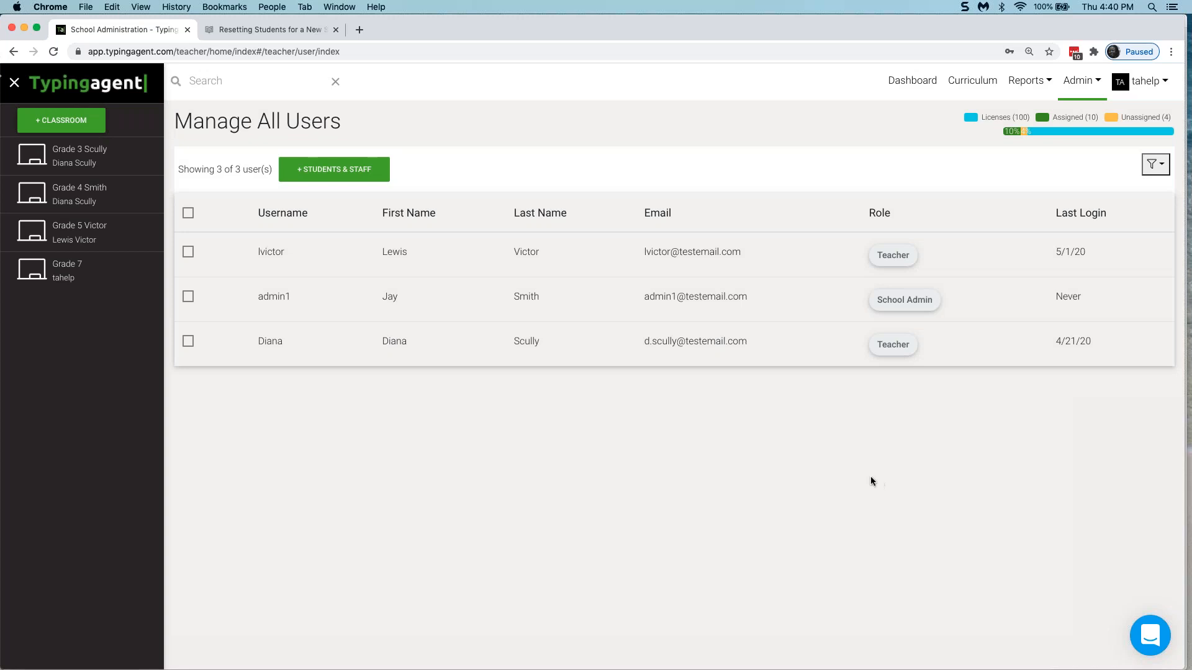
# Step: Review the options for importing or individually adding students and staff, and close them
pyautogui.click(353, 178)
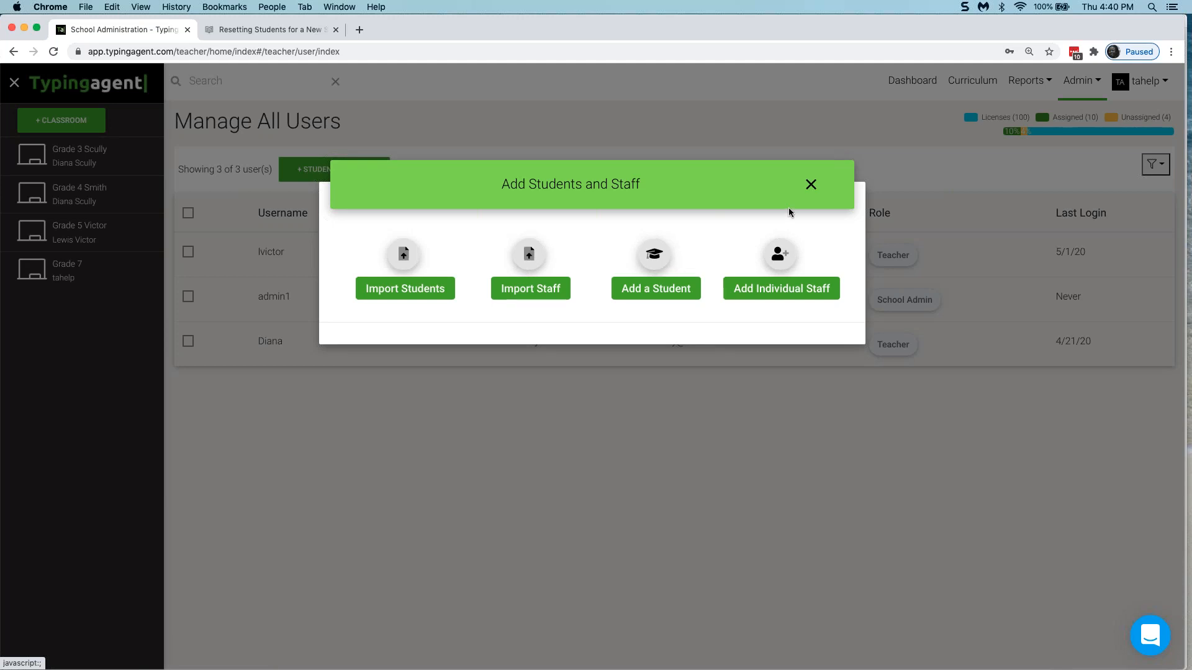
pyautogui.click(811, 185)
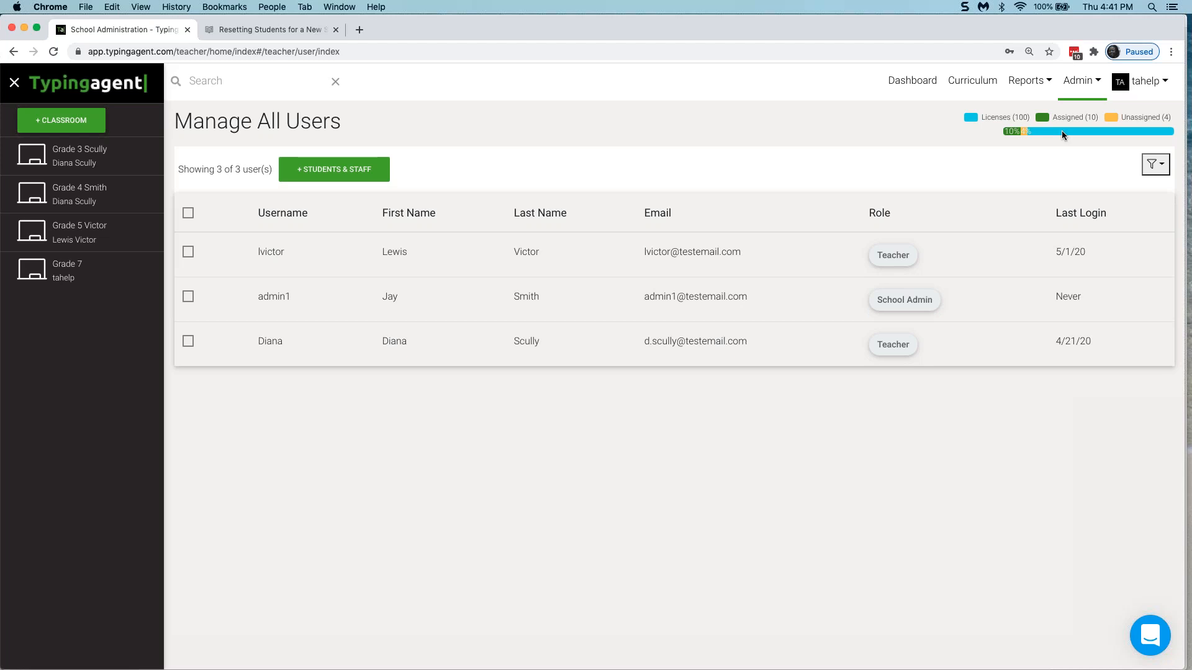
# Step: Filter the user list to show only unassigned students
pyautogui.click(1162, 174)
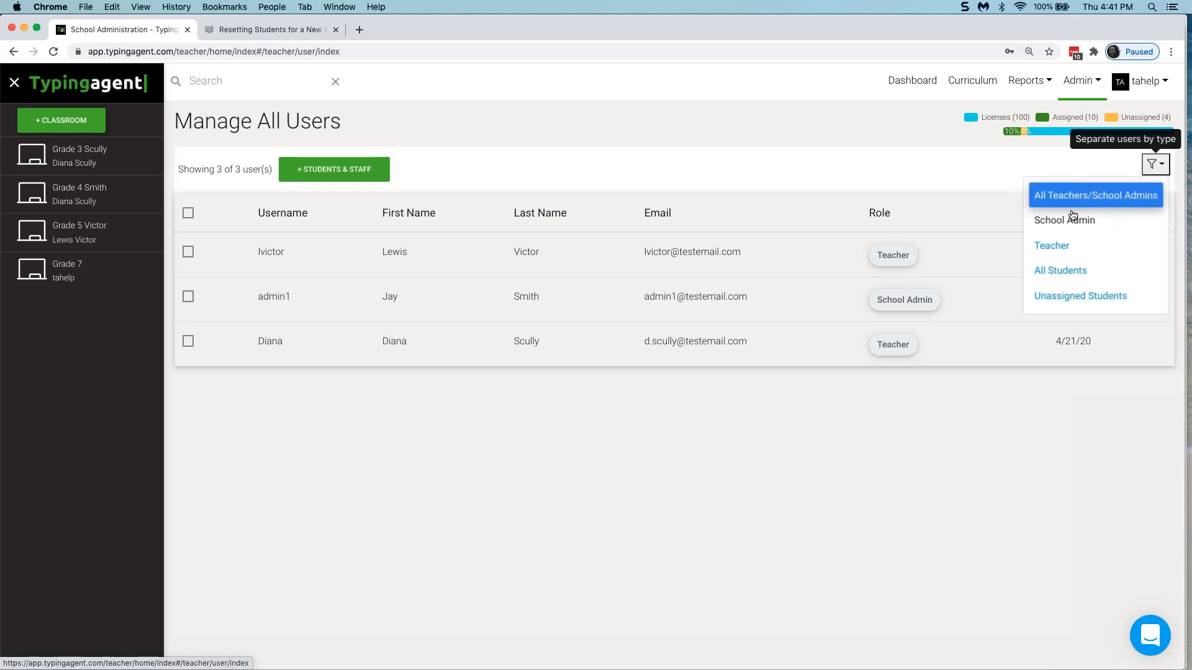
pyautogui.click(1075, 298)
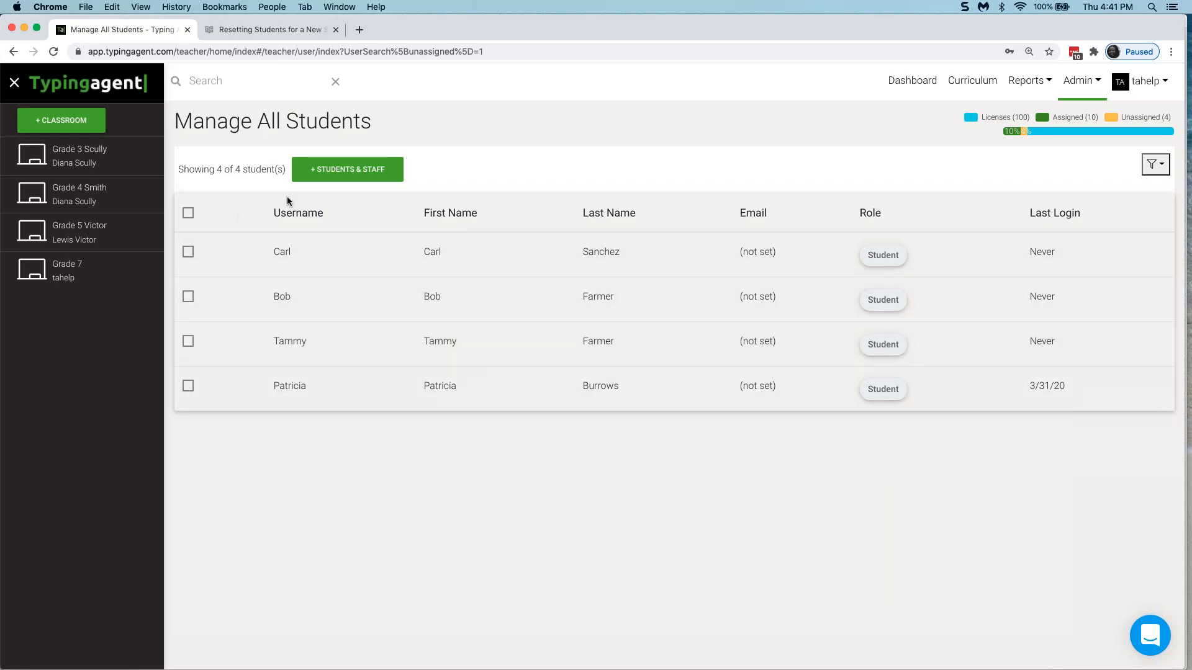
pyautogui.click(1161, 169)
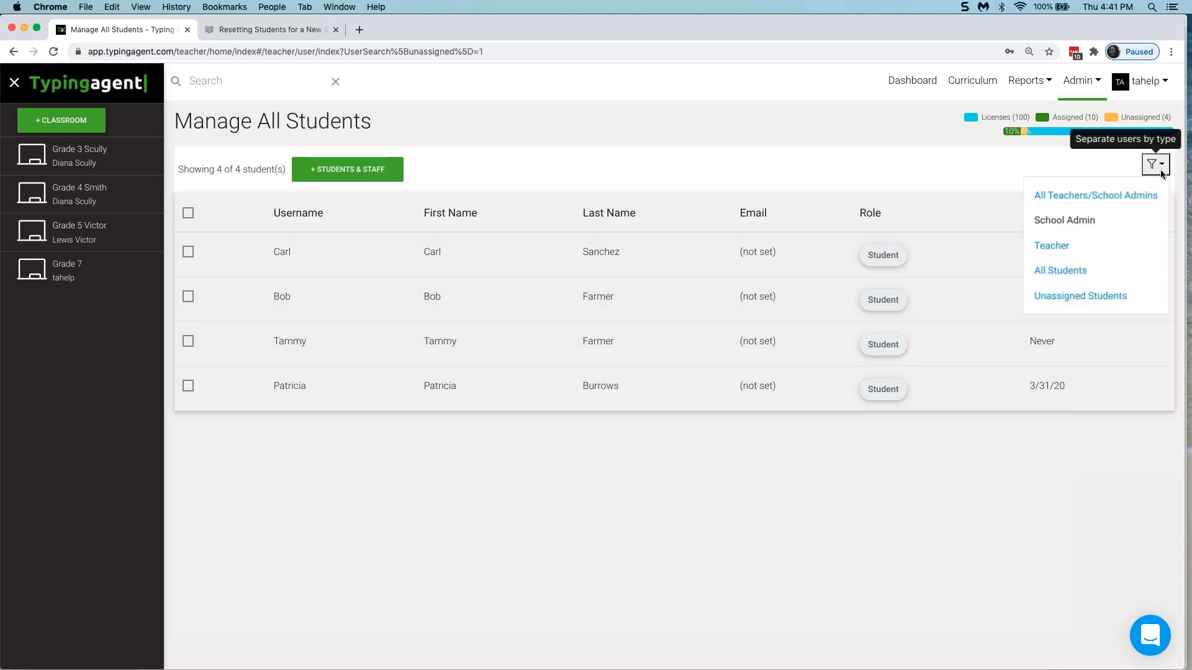
pyautogui.click(1068, 302)
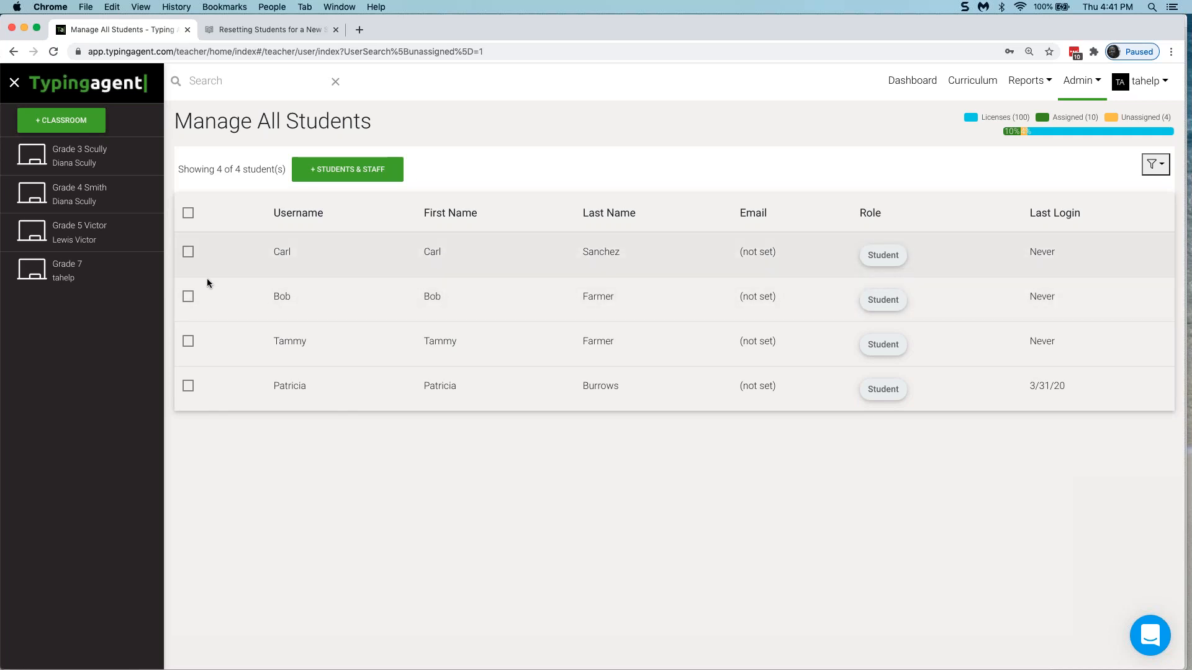
# Step: Select the second unassigned student and review their user details and classroom assignment
pyautogui.click(188, 297)
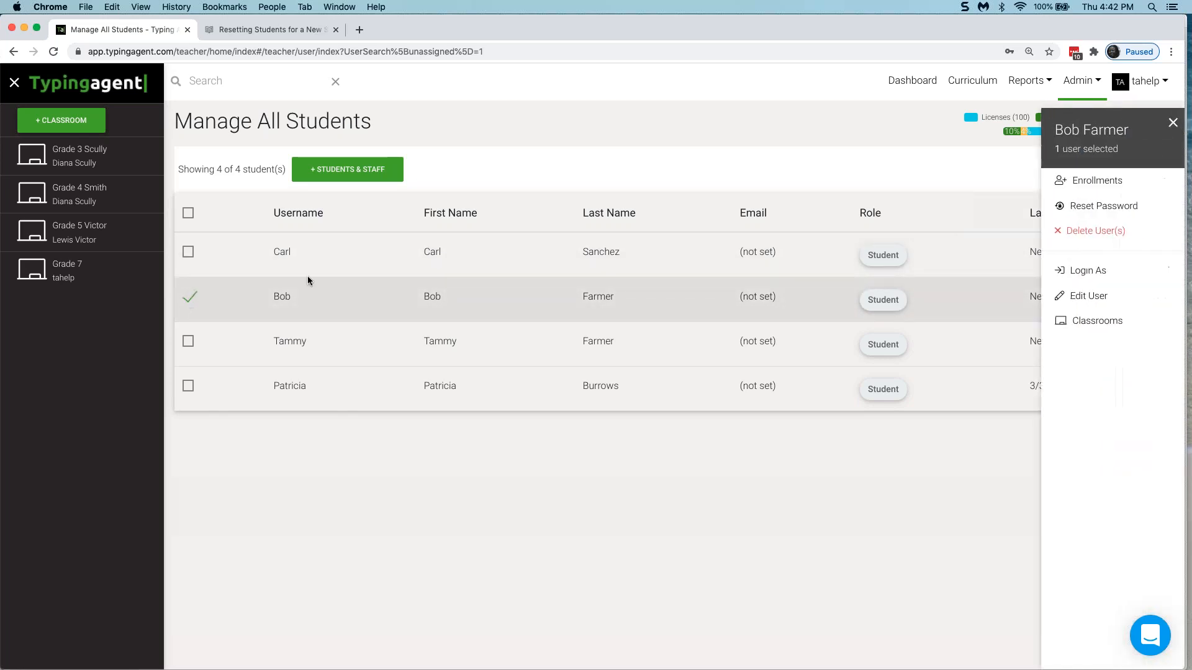
pyautogui.click(1082, 299)
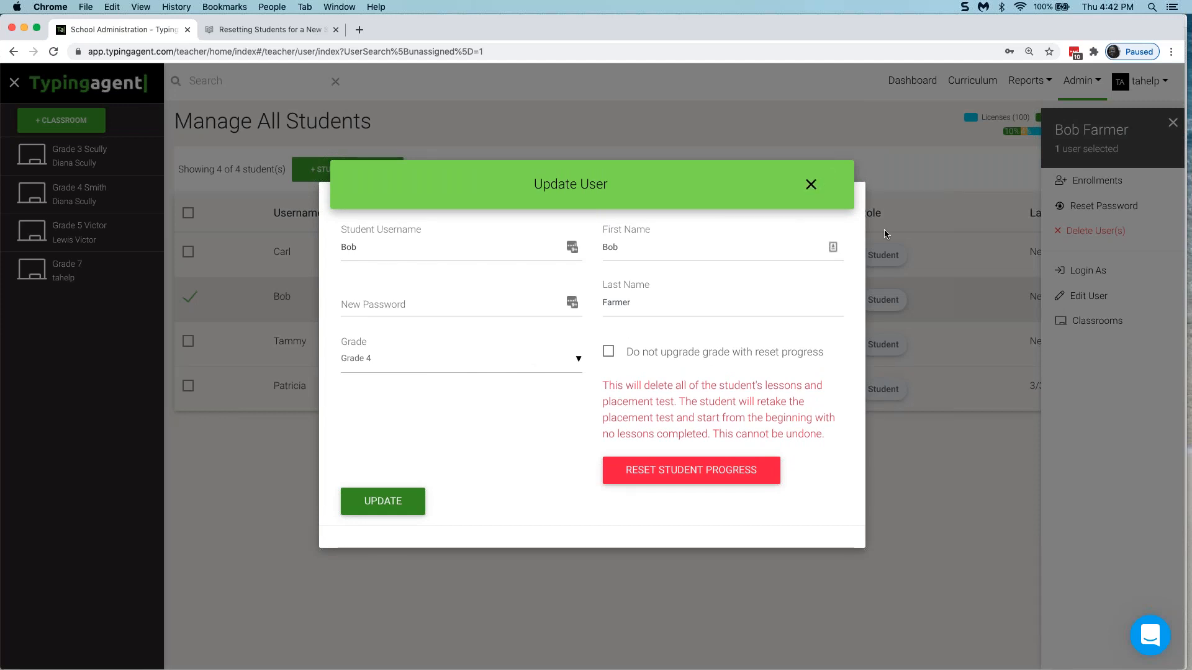
pyautogui.click(812, 186)
pyautogui.click(1092, 322)
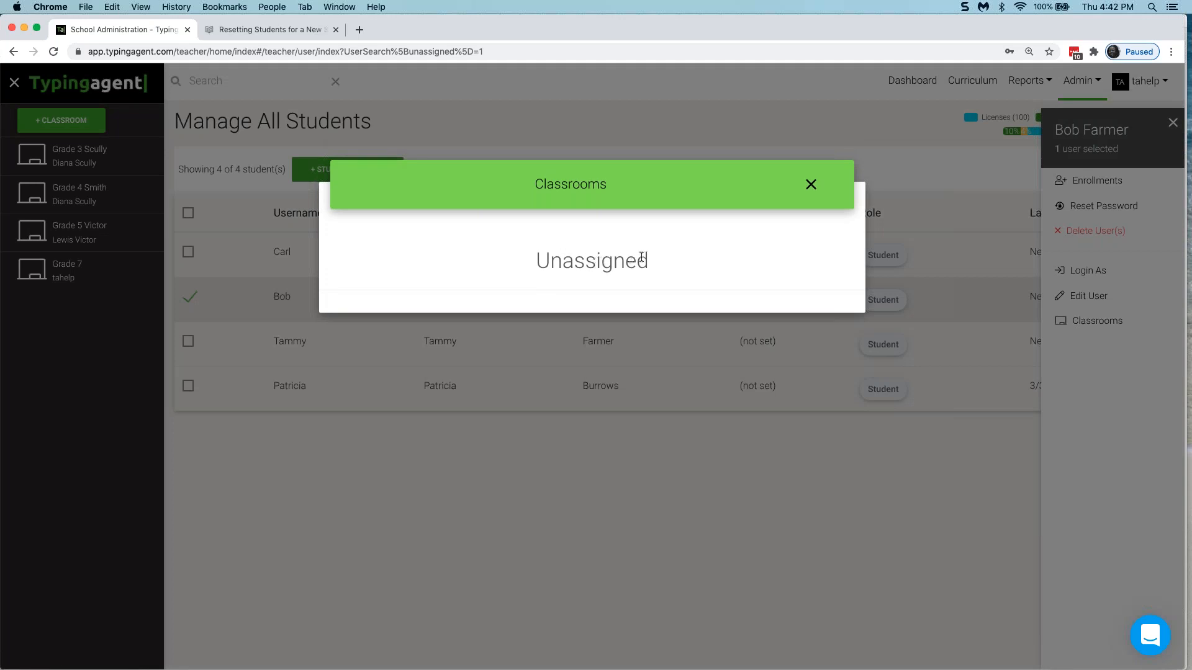
pyautogui.click(808, 184)
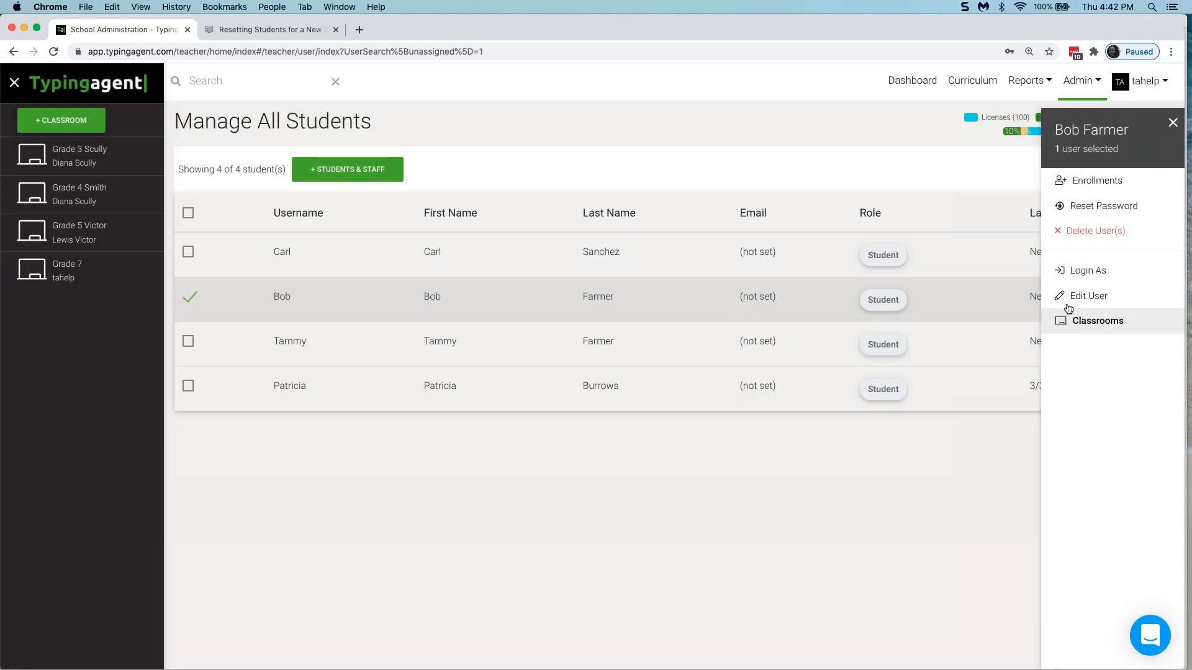
# Step: Try setting the selected student to Grade 5 with "Do not upgrade grade with reset progress" enabled, and close the form without updating
pyautogui.click(1067, 297)
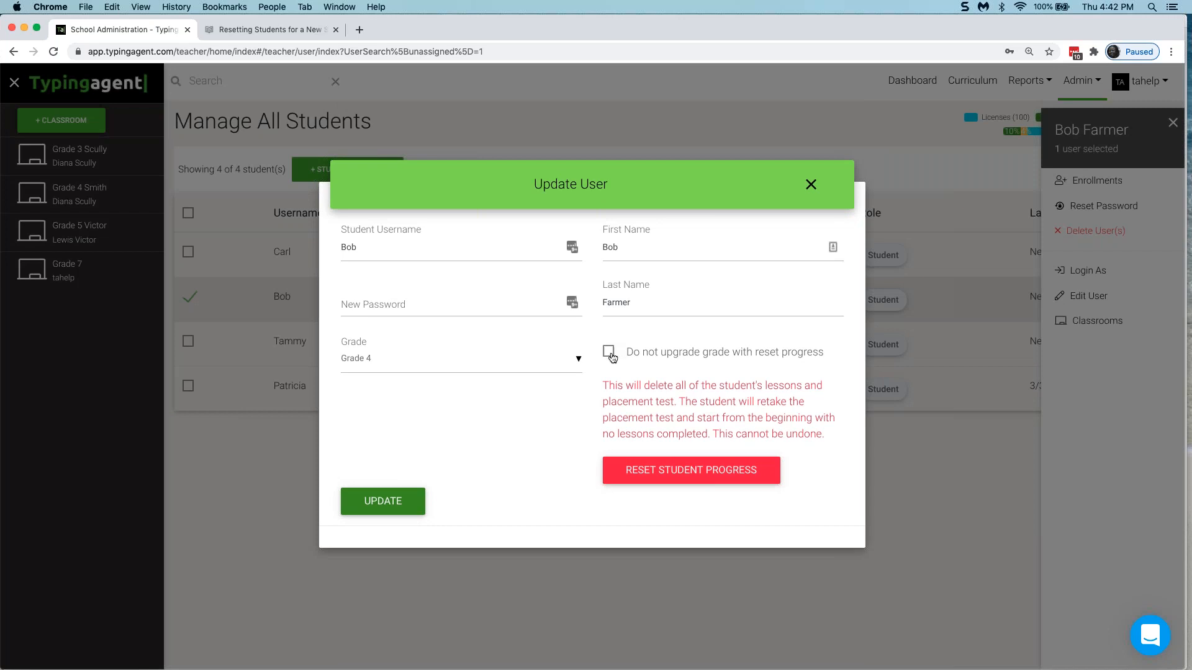
pyautogui.click(609, 352)
pyautogui.click(576, 359)
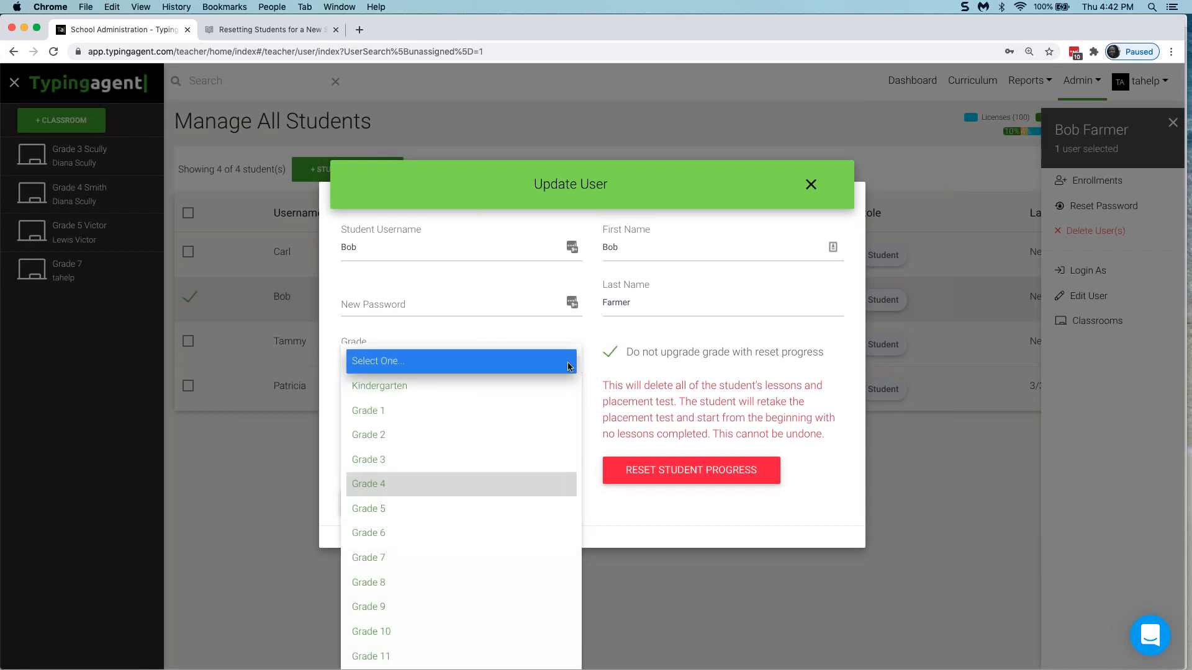
pyautogui.click(386, 509)
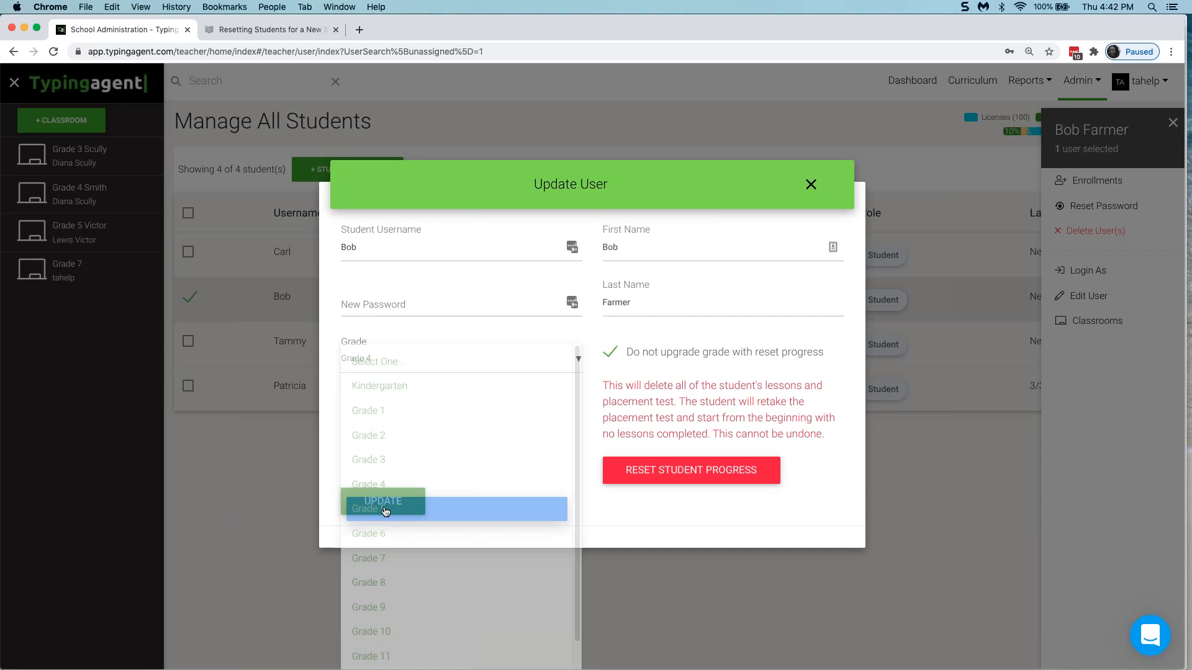
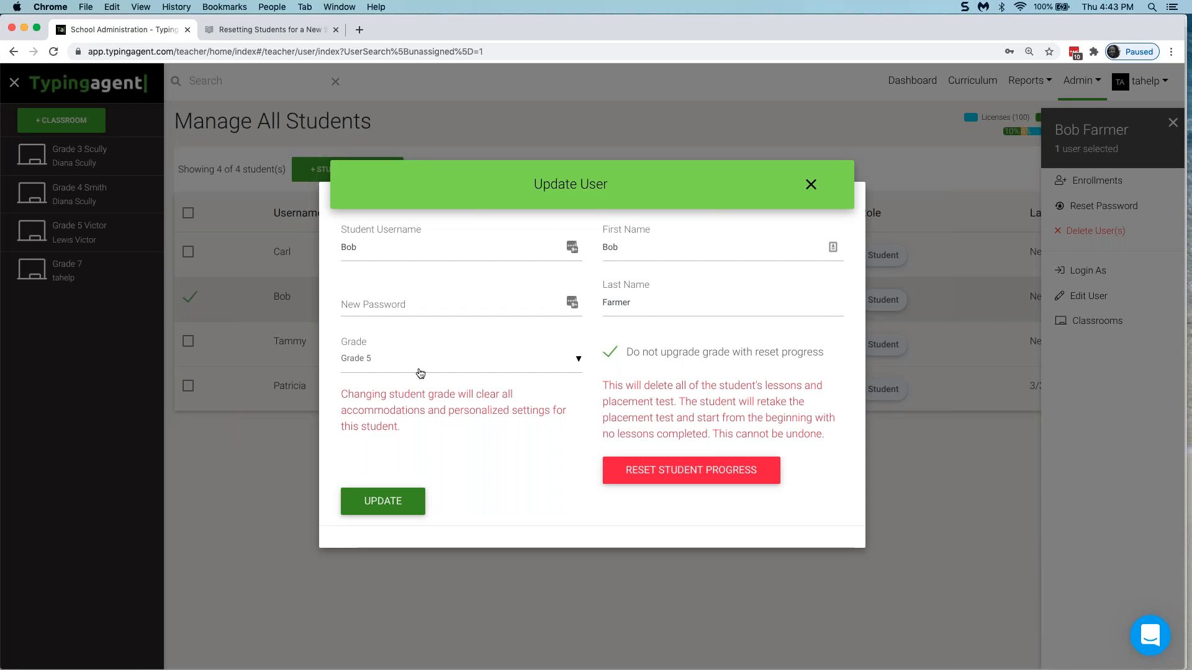
pyautogui.click(811, 185)
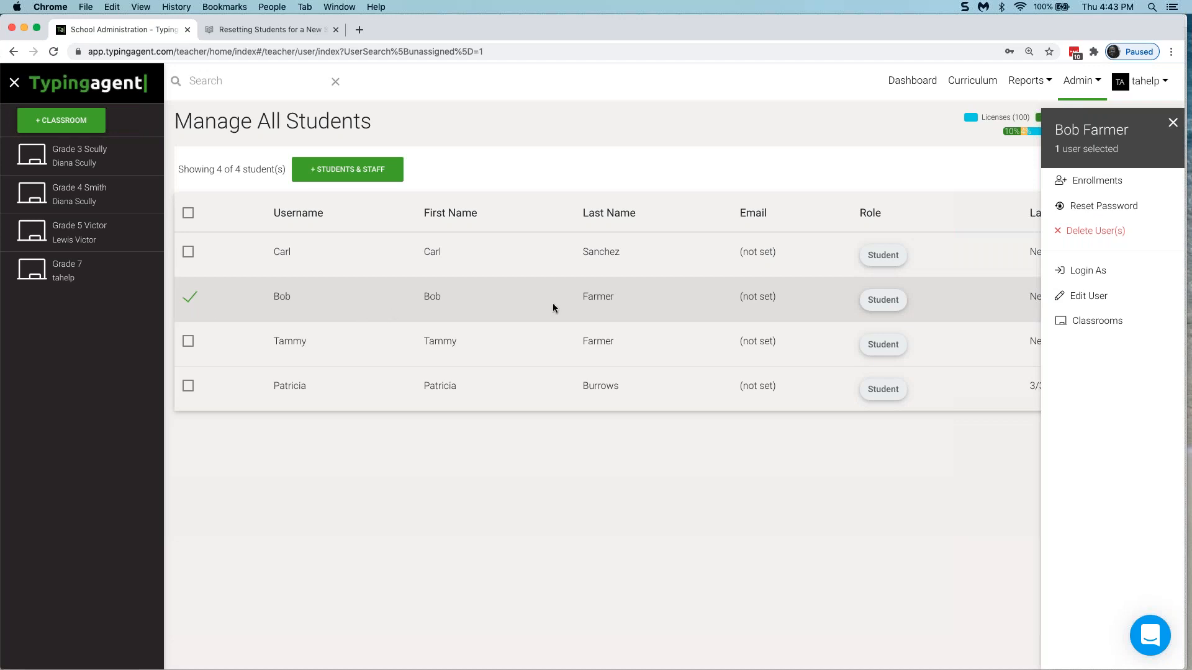
# Step: Search the classrooms for "Grade" in the selected student's enrollments and enroll the student in the Grade 5 classroom
pyautogui.click(1071, 182)
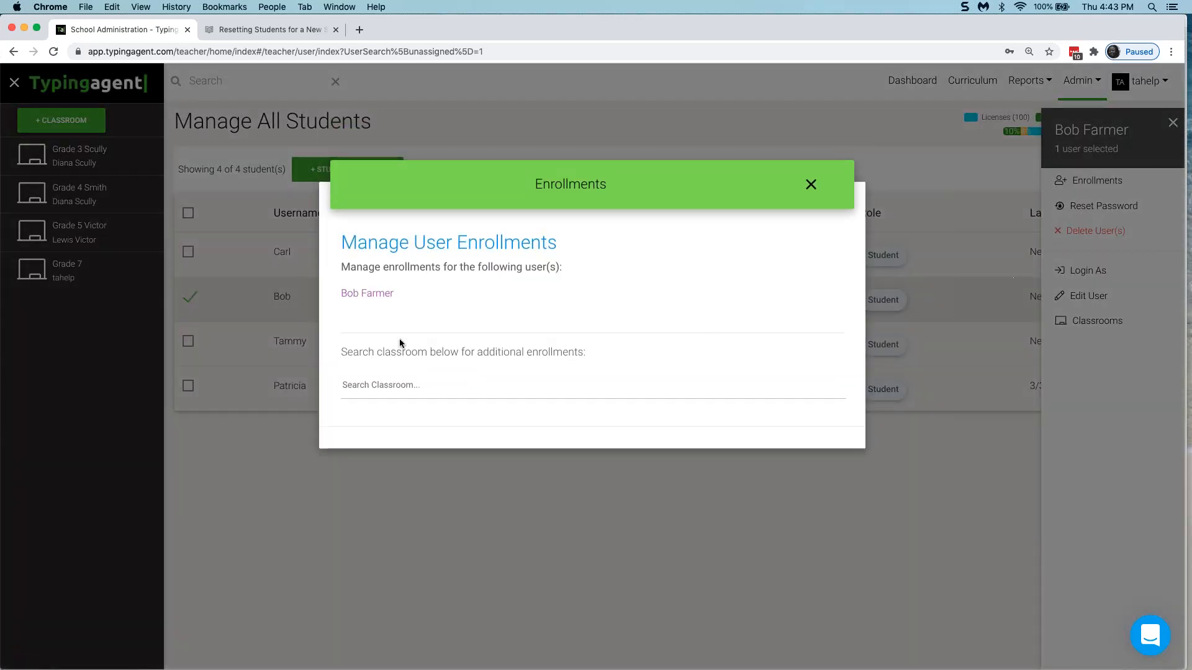
pyautogui.click(395, 388)
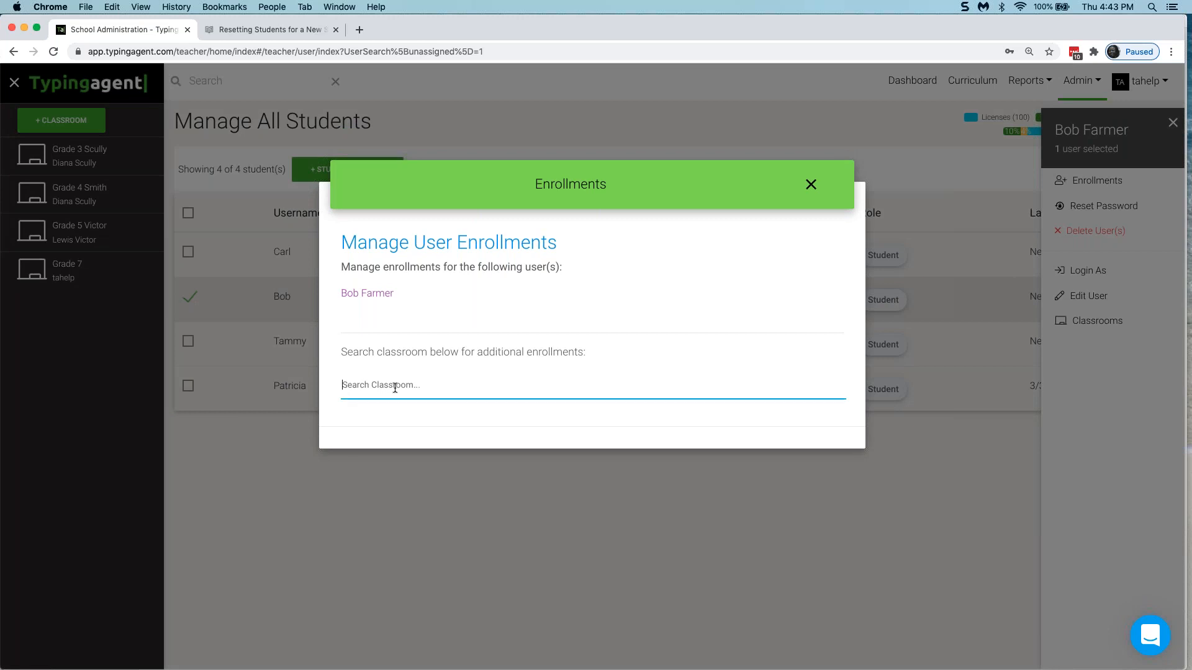
pyautogui.write('Grade')
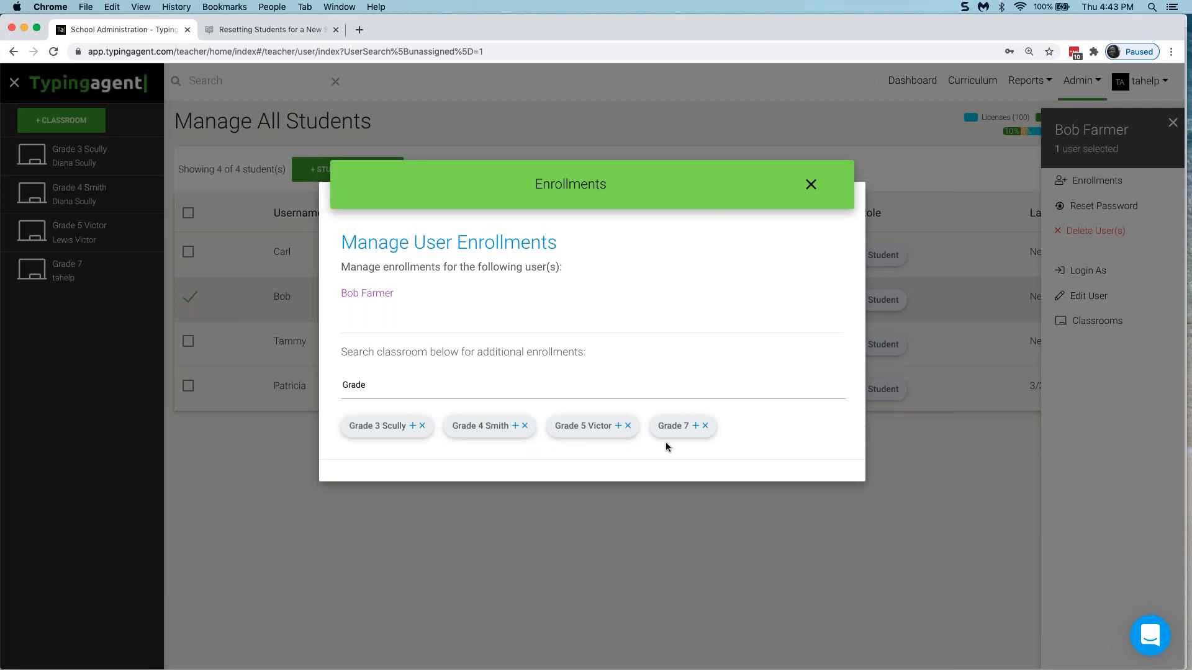
pyautogui.click(617, 427)
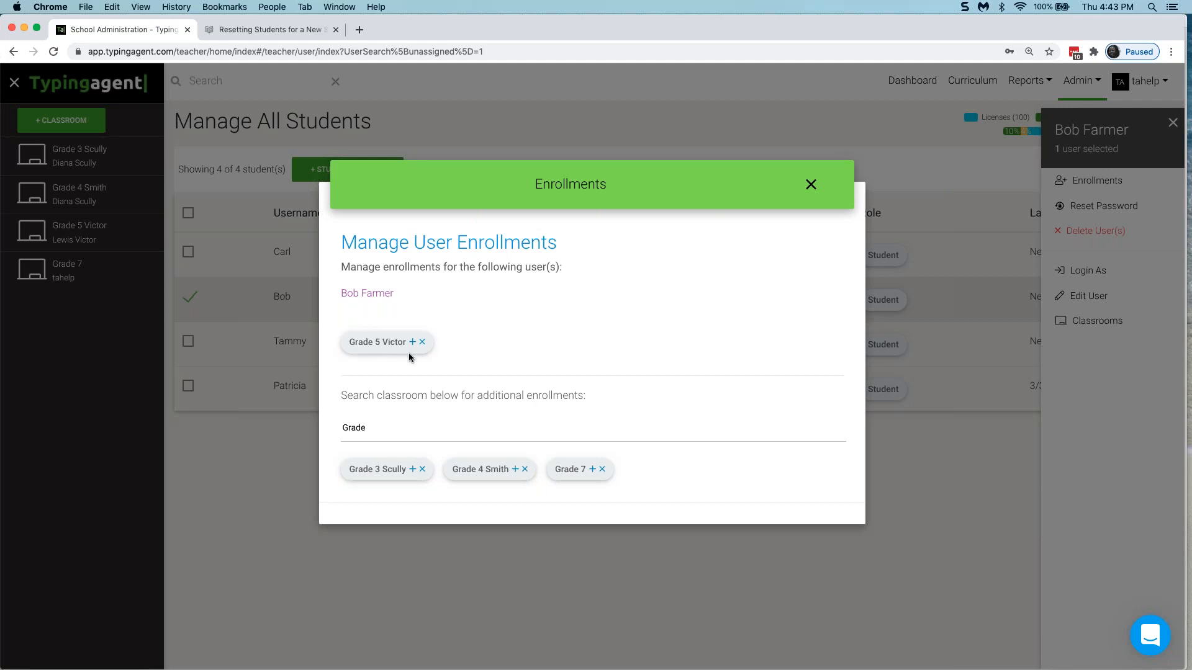
pyautogui.click(809, 183)
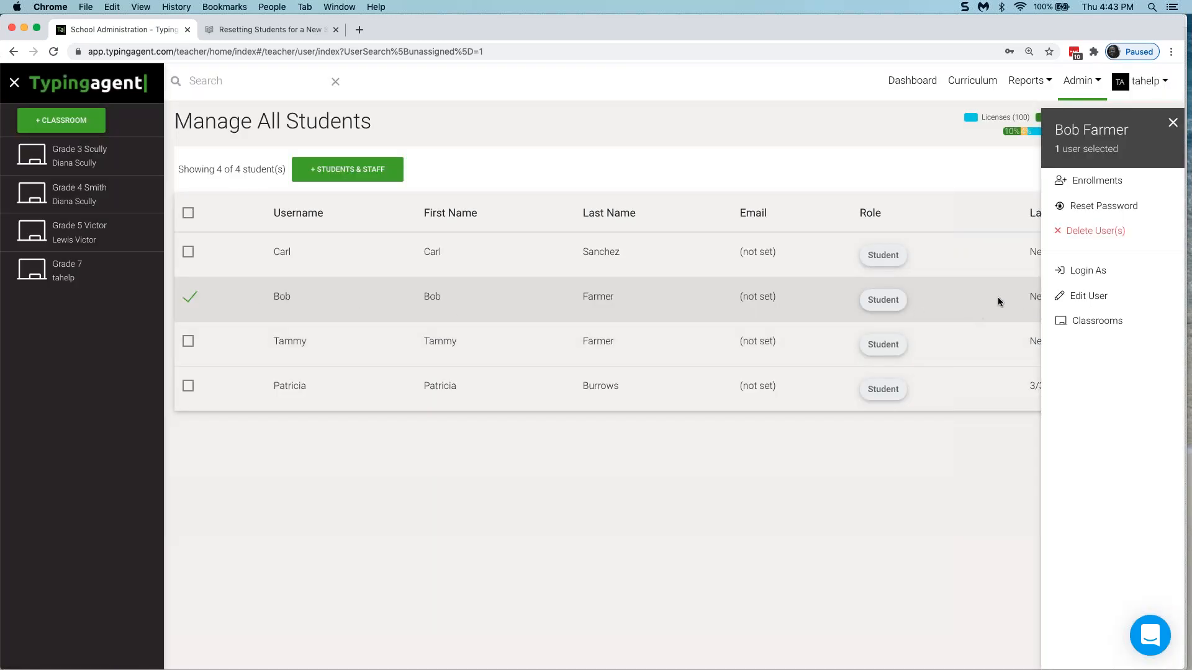
# Step: Check the student's enrollments again and examine the Grade 5 classroom roster for the newly enrolled student
pyautogui.click(1074, 186)
pyautogui.click(508, 428)
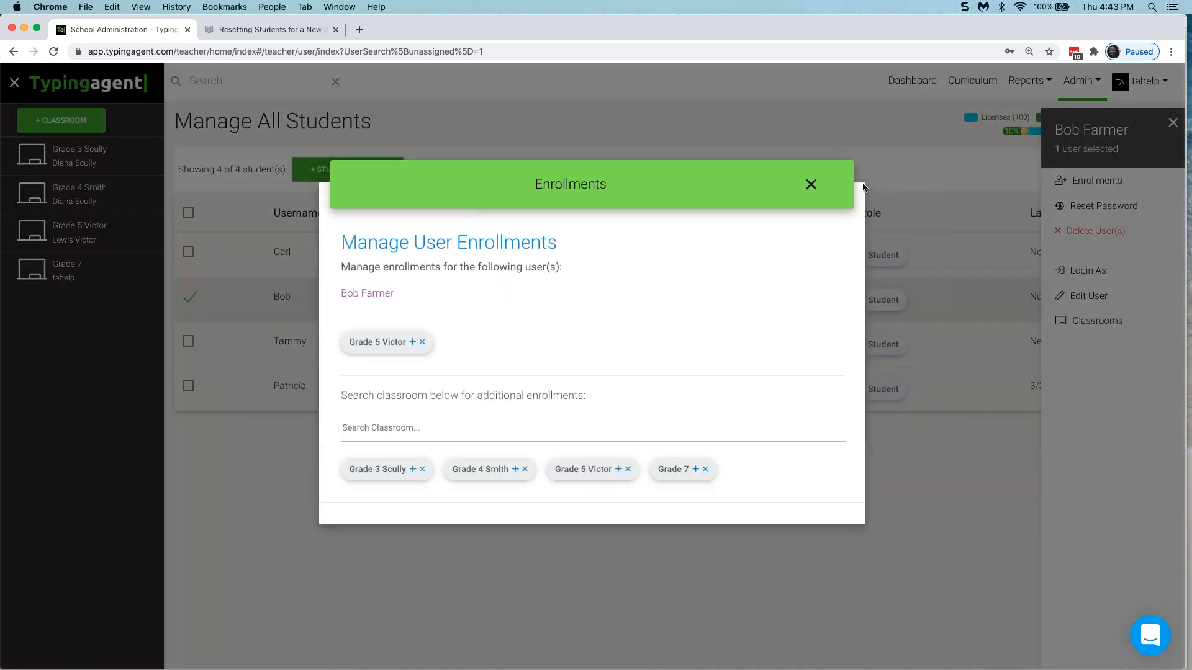
pyautogui.click(810, 185)
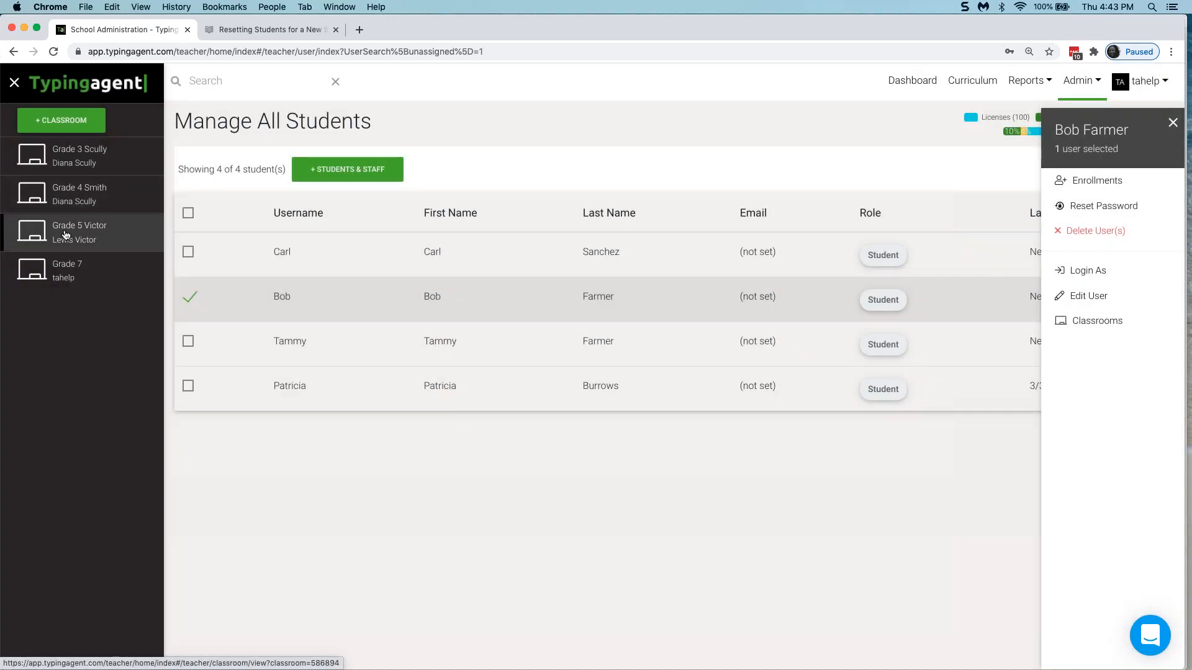
pyautogui.click(67, 234)
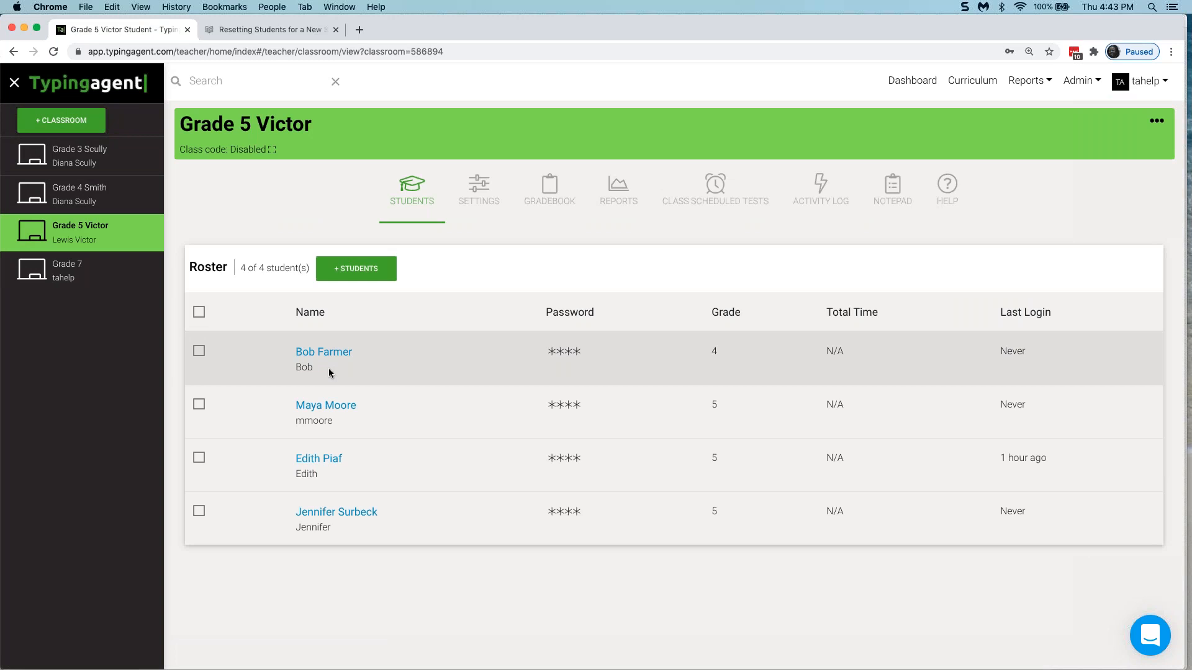
pyautogui.click(1026, 95)
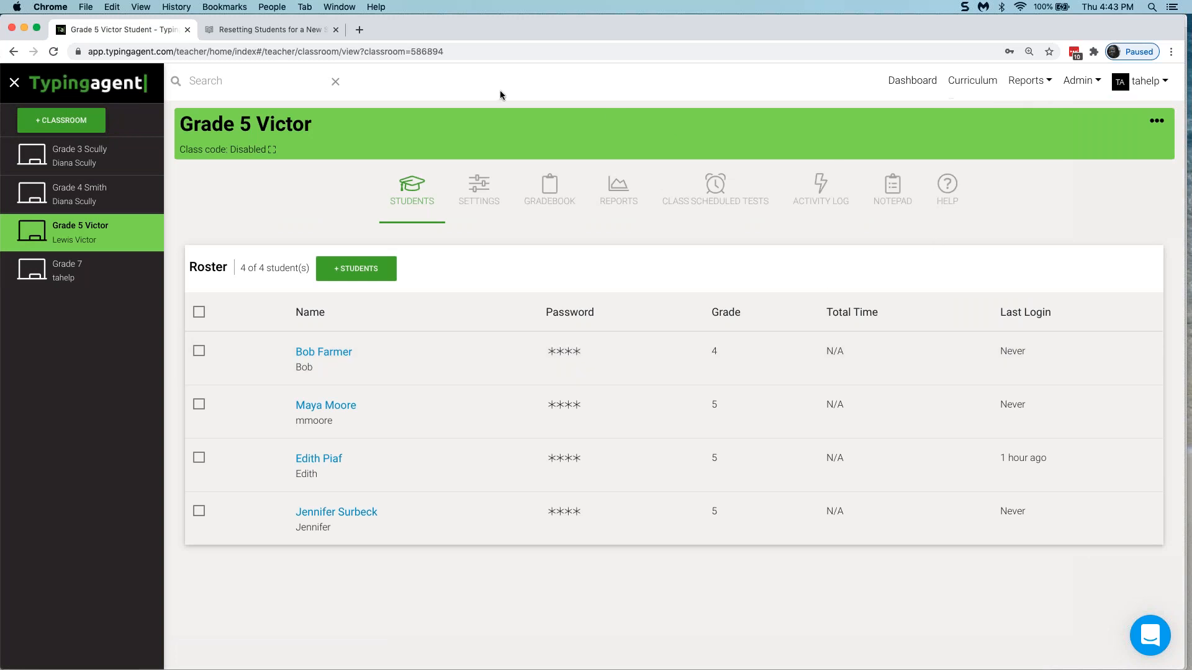
# Step: Return to user management and list the students who are still unassigned
pyautogui.click(1080, 80)
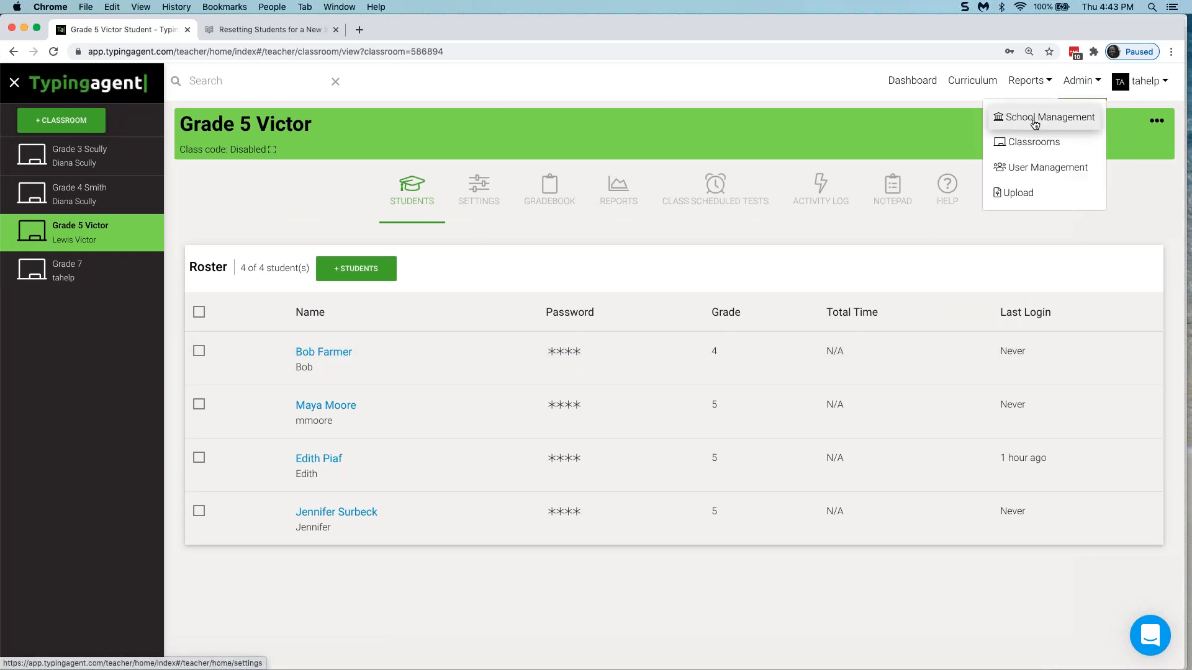
pyautogui.click(1018, 168)
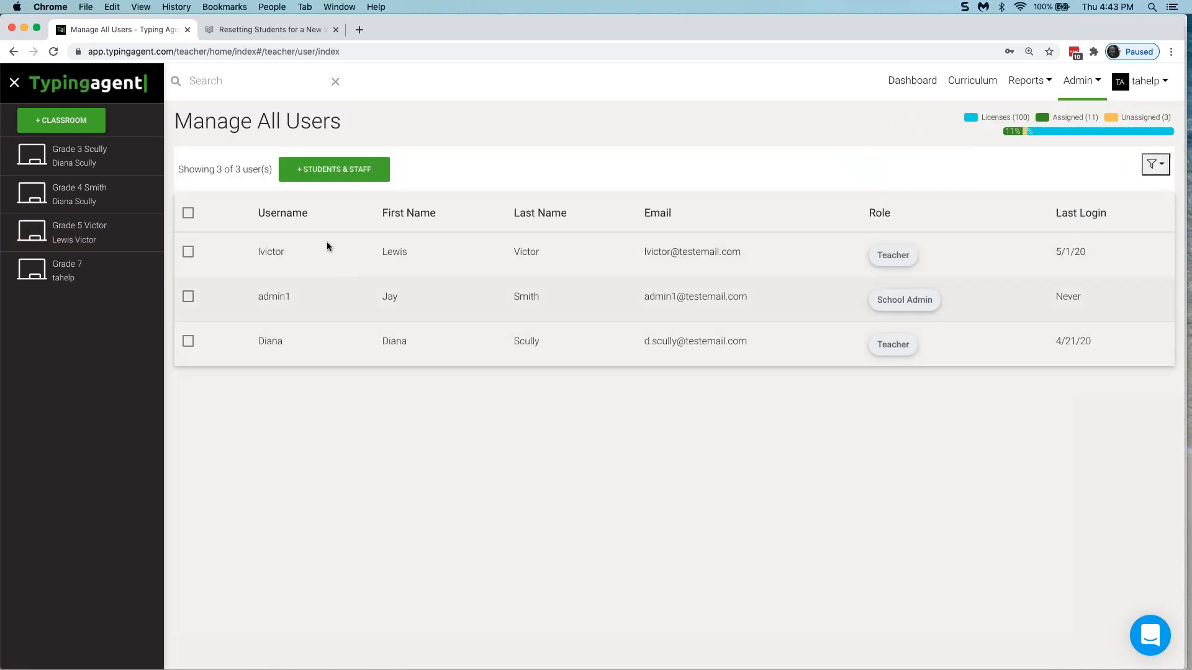
pyautogui.click(1155, 164)
pyautogui.click(1086, 301)
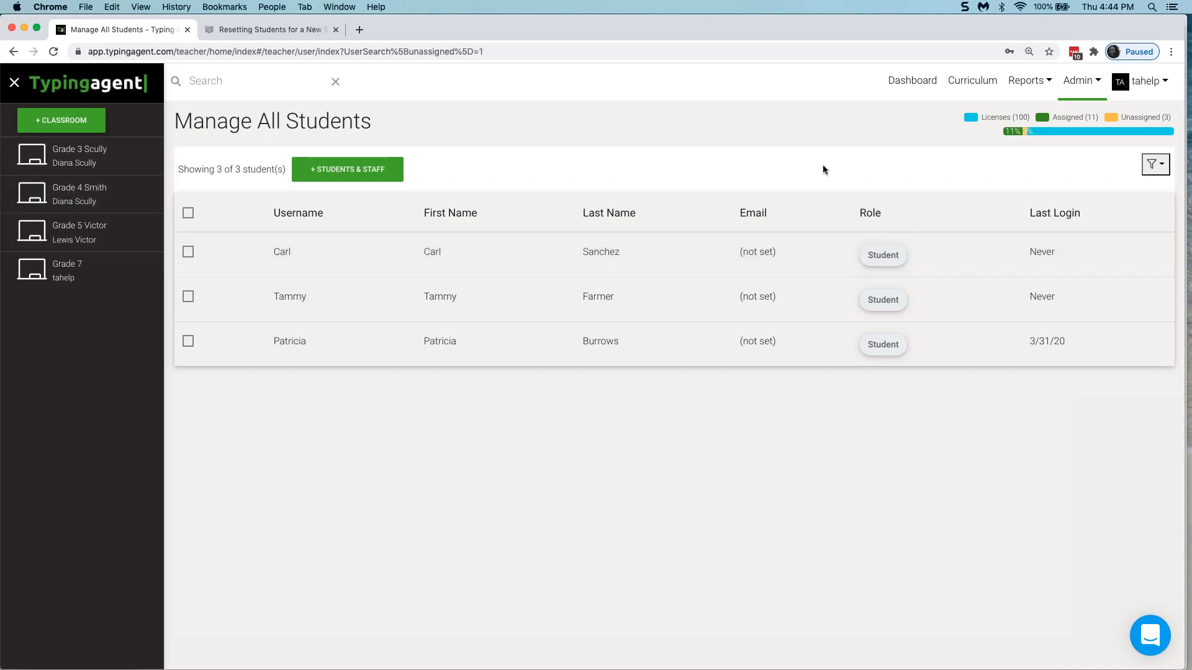
# Step: Go to the school administration start page, and hide and redisplay the classroom list
pyautogui.click(1080, 80)
pyautogui.click(1049, 116)
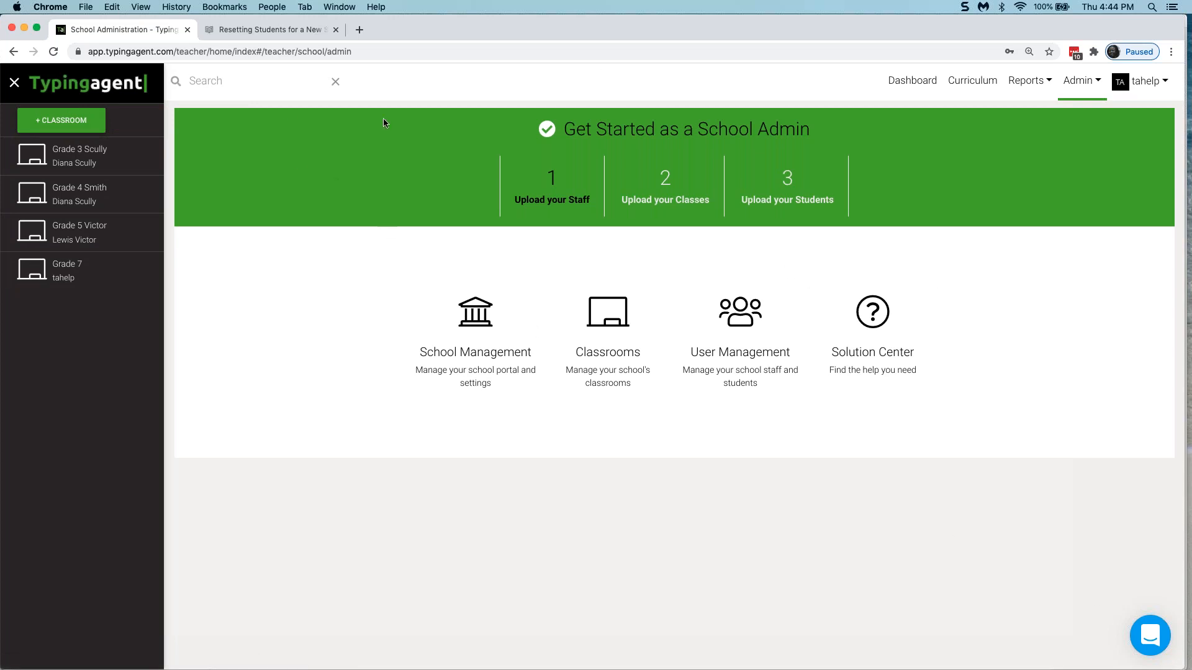
pyautogui.click(14, 83)
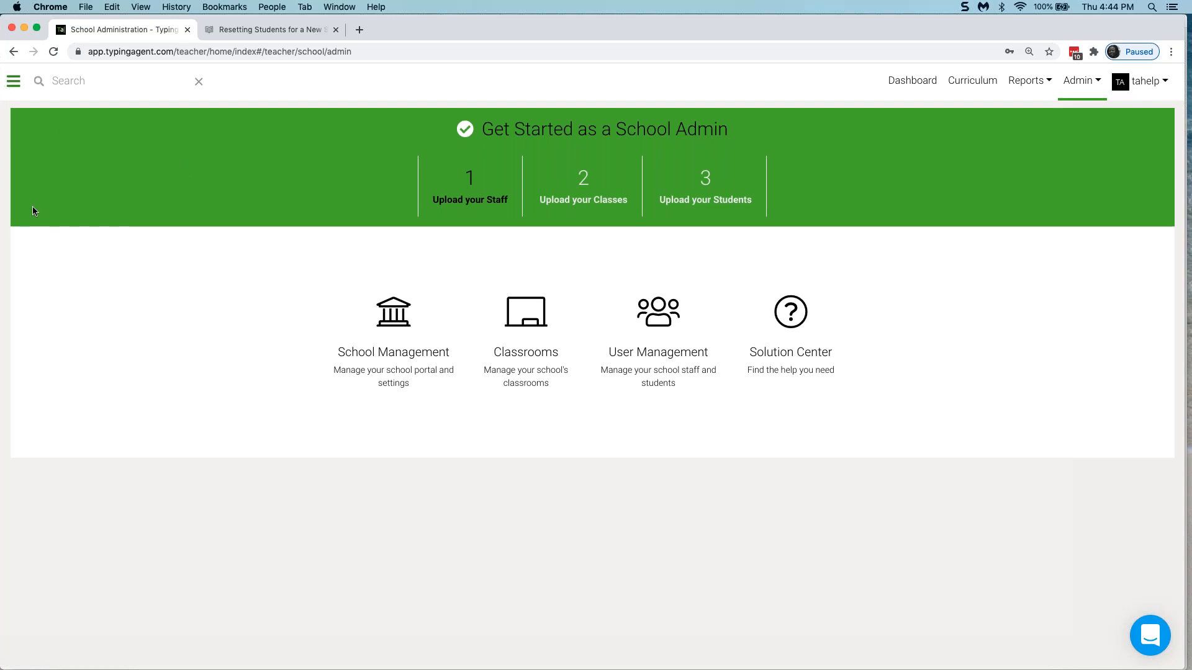
pyautogui.click(13, 82)
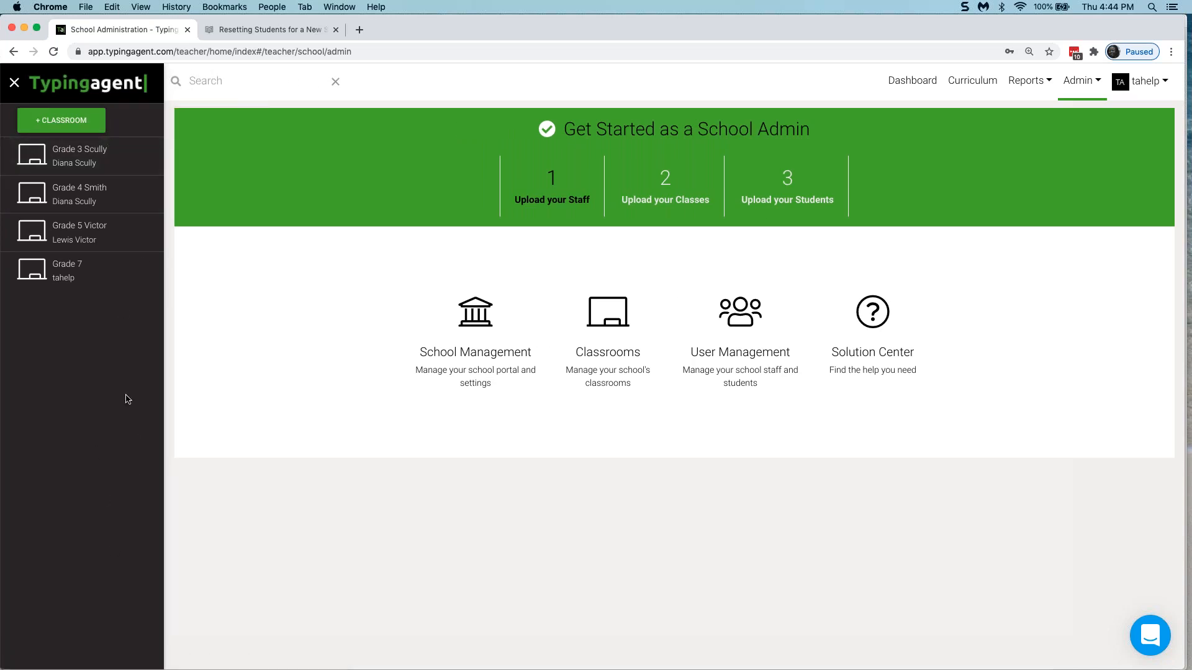
# Step: Review the options for creating a new class, including importing one from Google, and close them without creating a class
pyautogui.click(54, 124)
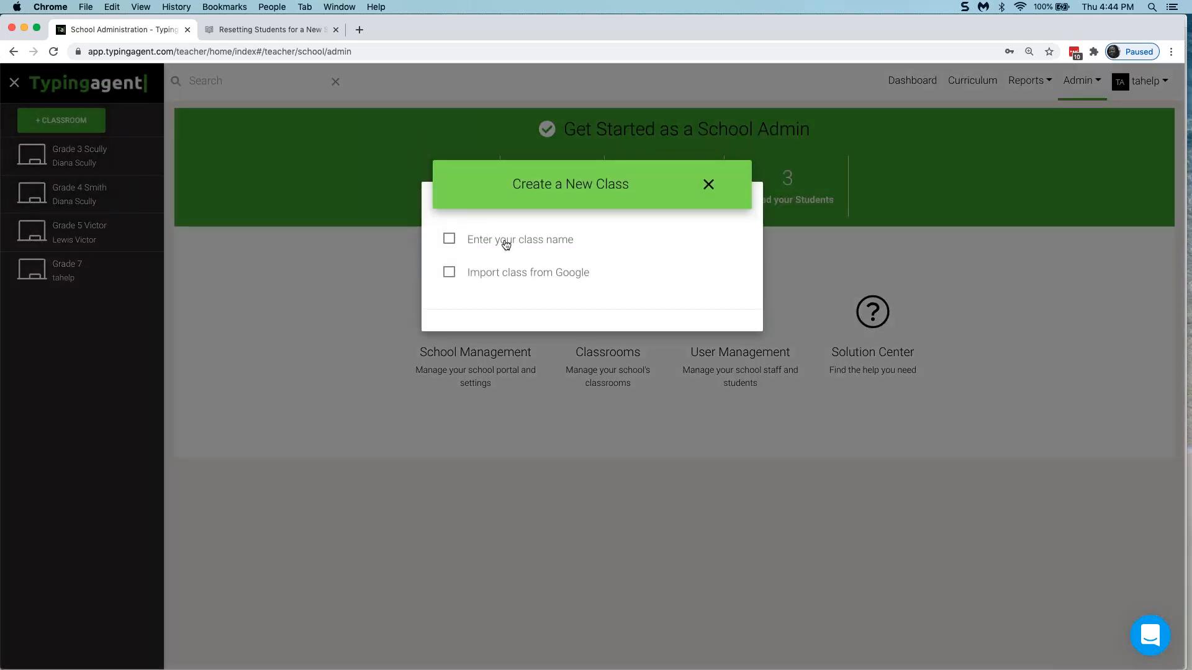
pyautogui.click(450, 276)
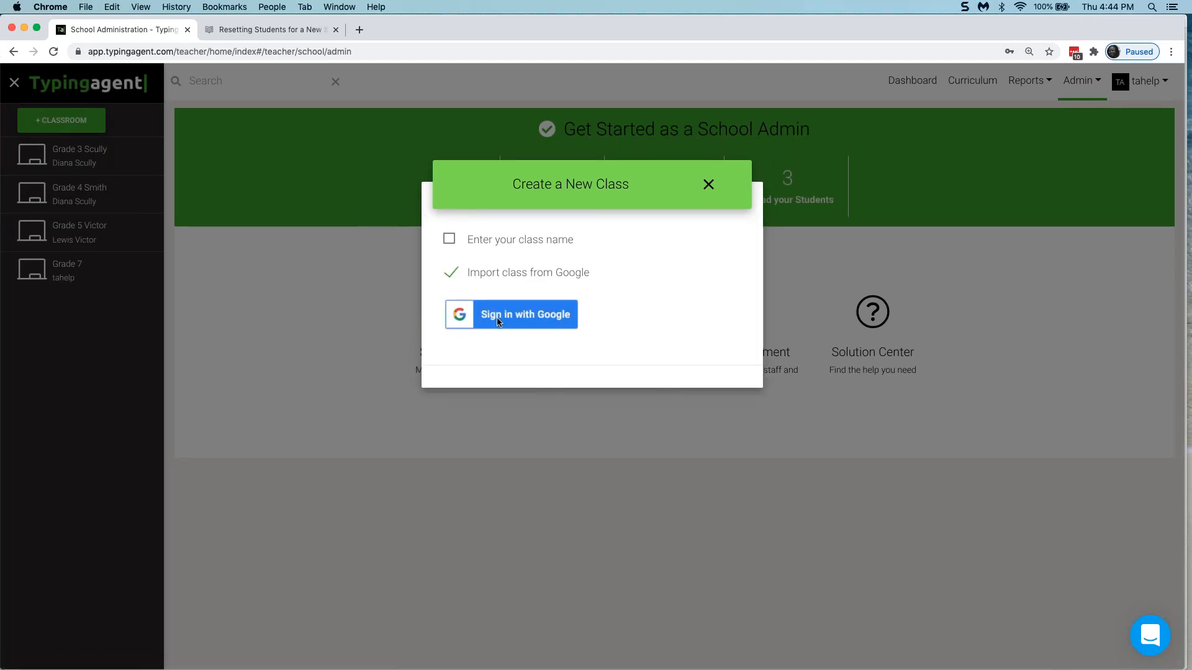
pyautogui.click(707, 187)
# Step: Close the student reset article, search the Solution Center for "school admin, google set up" and look through the matching articles
pyautogui.click(275, 30)
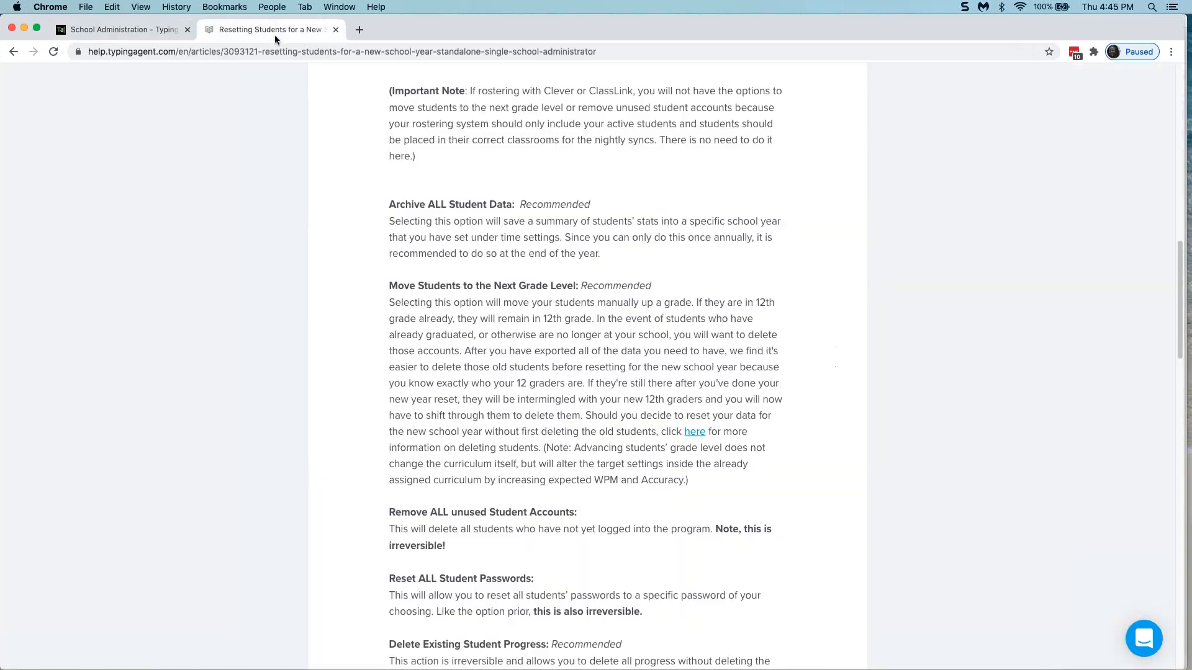
pyautogui.click(336, 30)
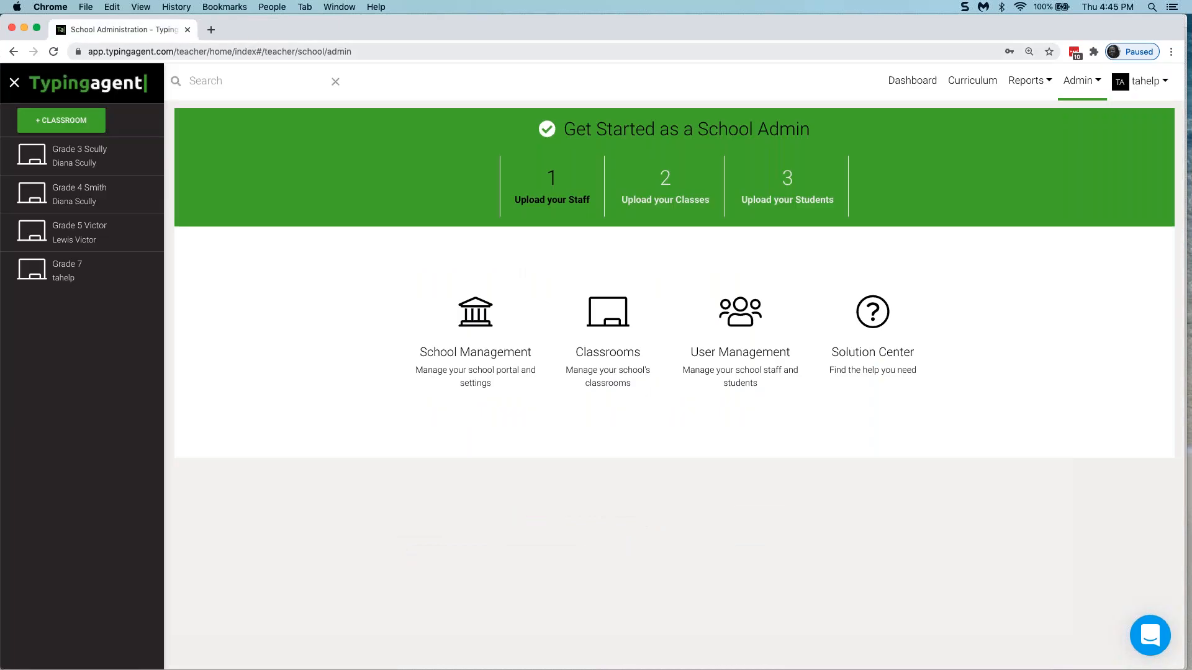
pyautogui.click(874, 338)
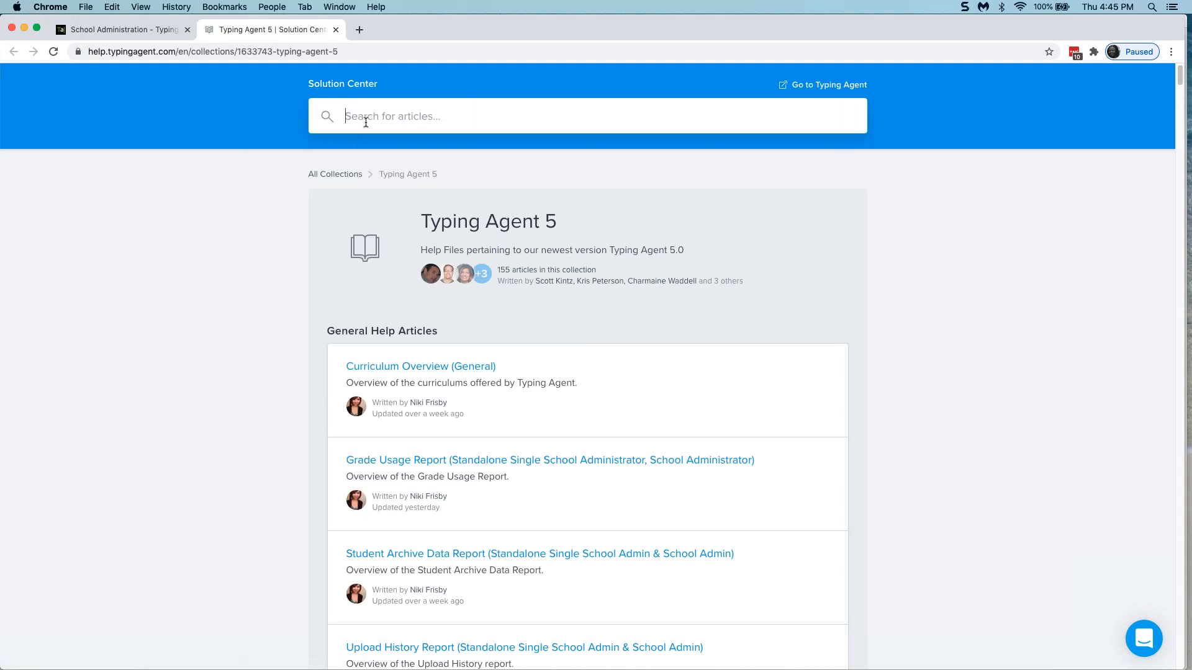
pyautogui.write('school admin, google set up')
pyautogui.press('Return')
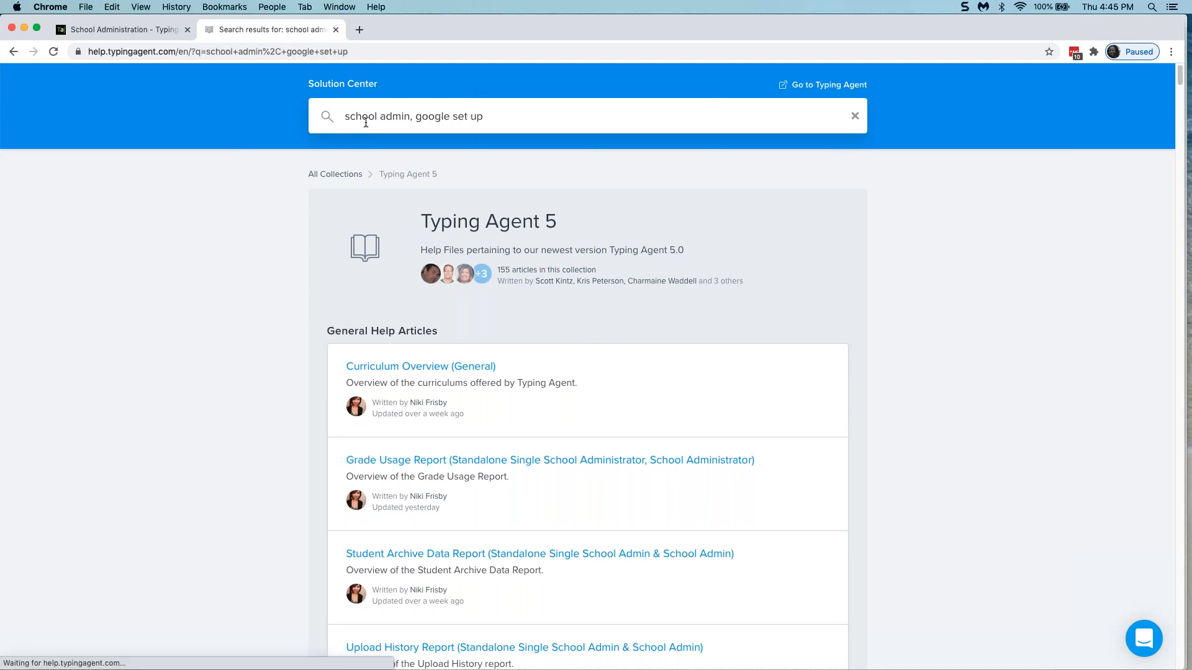
pyautogui.scroll(-1, 441, 322)
pyautogui.scroll(-5, 458, 371)
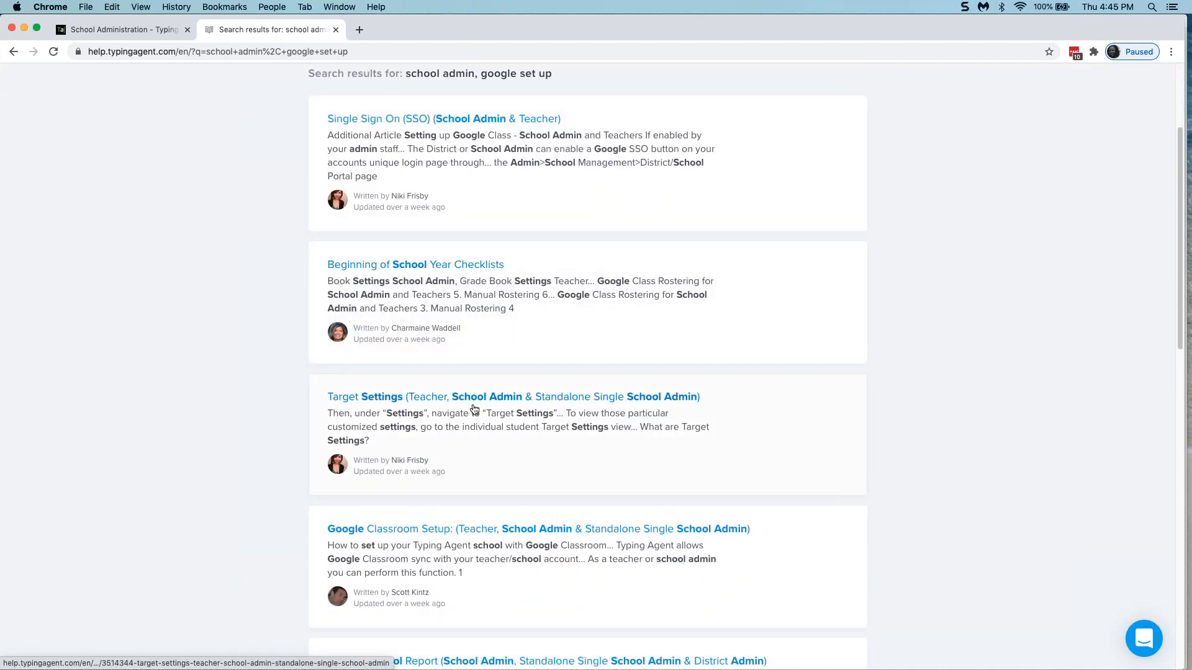
# Step: Open the Google Classroom Setup article from the search results and examine its class import instructions
pyautogui.scroll(-1, 329, 424)
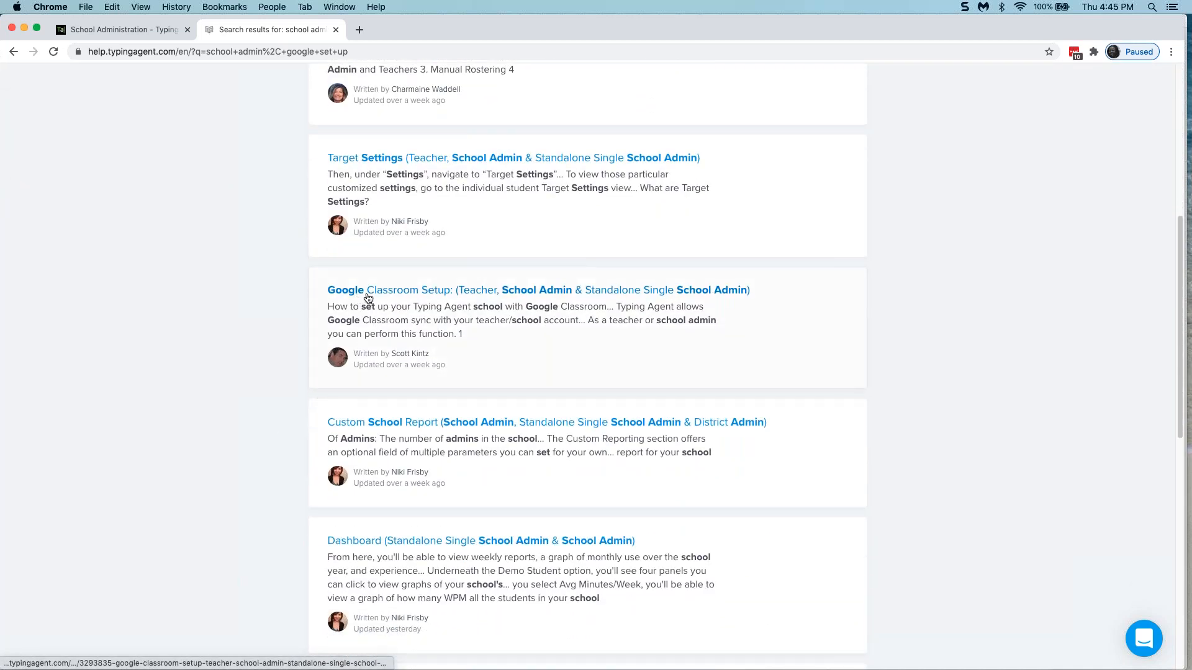
pyautogui.click(412, 297)
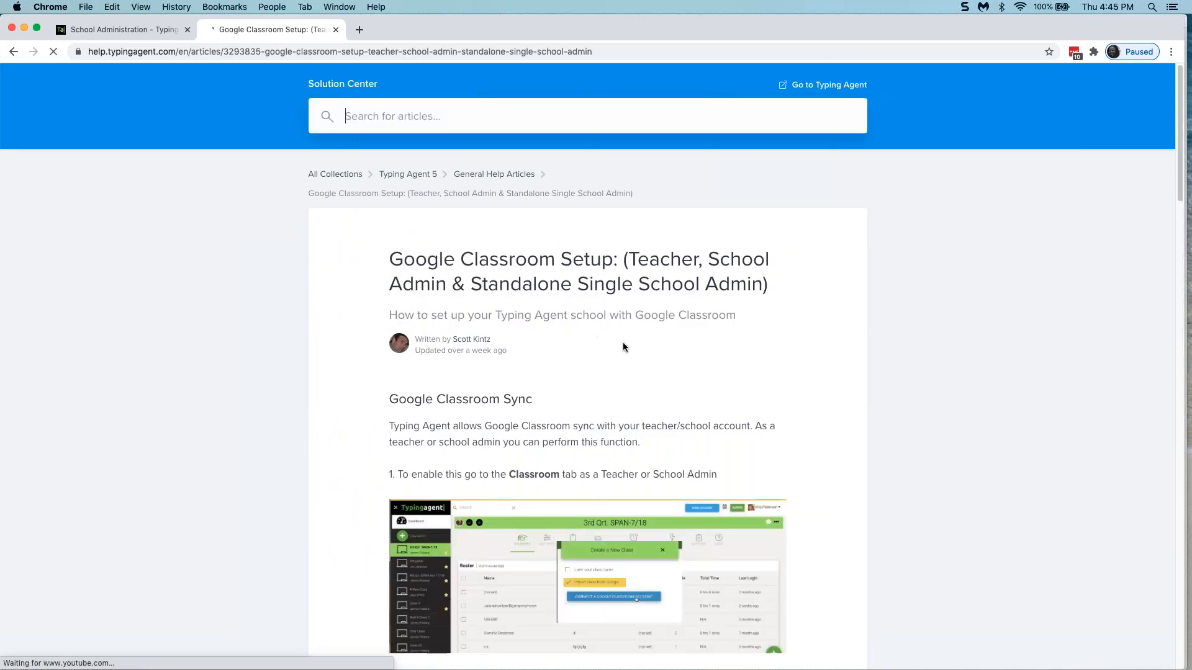
pyautogui.scroll(-5, 689, 428)
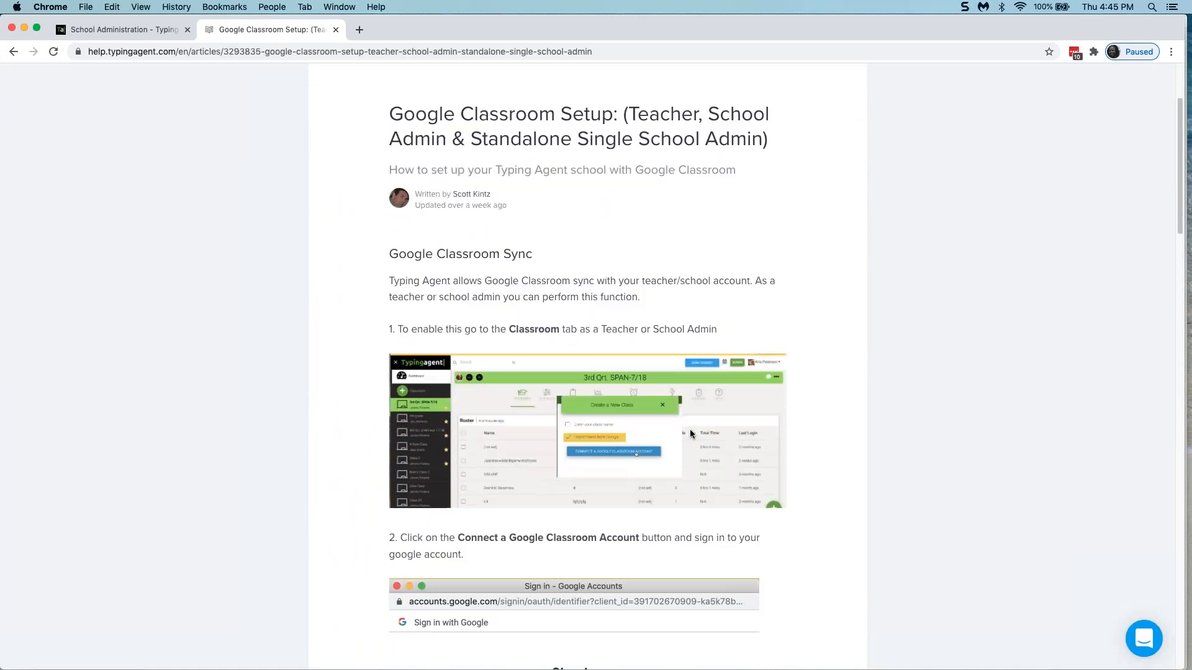
pyautogui.scroll(-15, 687, 437)
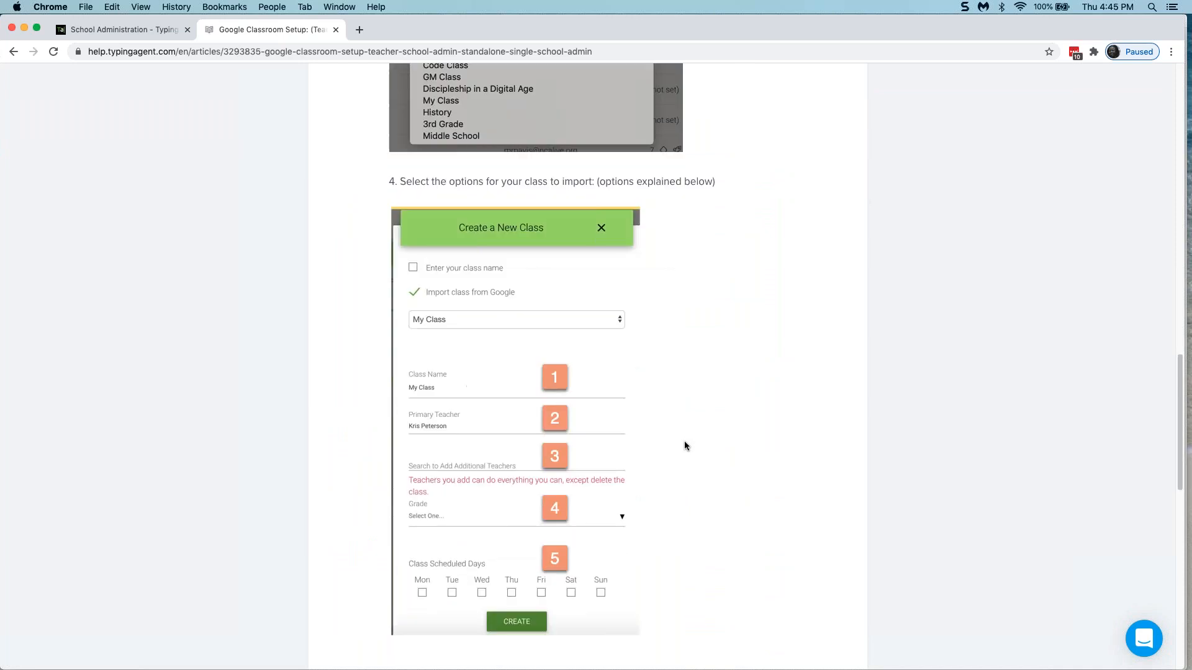
pyautogui.scroll(-3, 683, 442)
pyautogui.scroll(18, 681, 431)
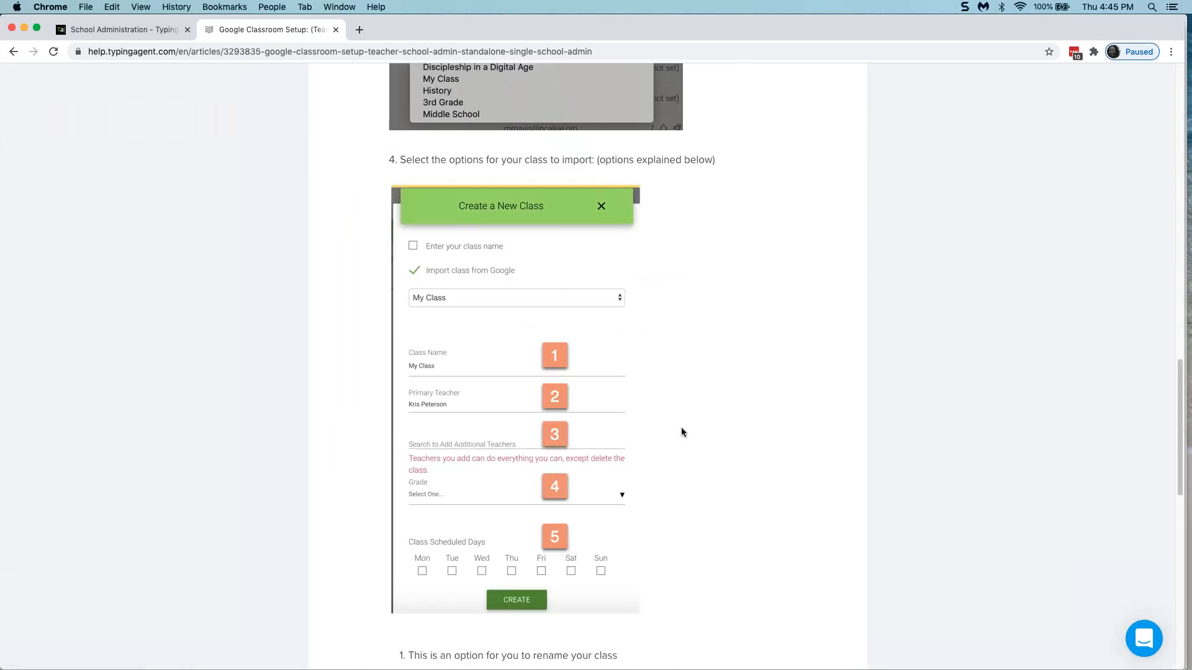
pyautogui.scroll(-10, 683, 426)
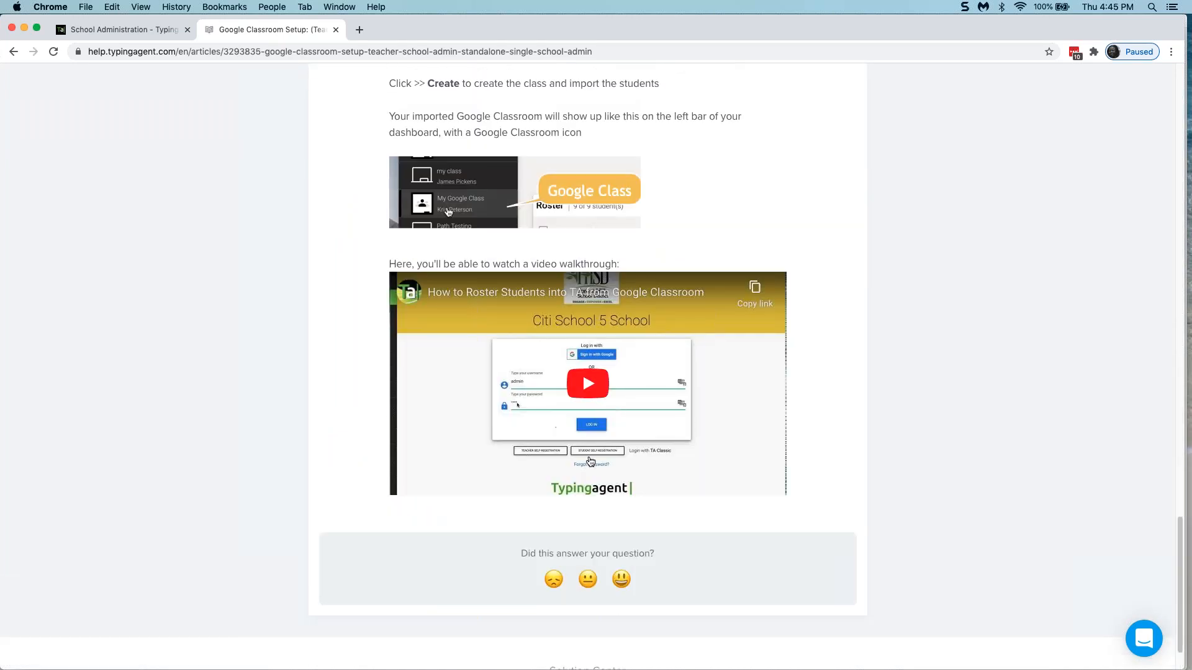
pyautogui.scroll(20, 711, 411)
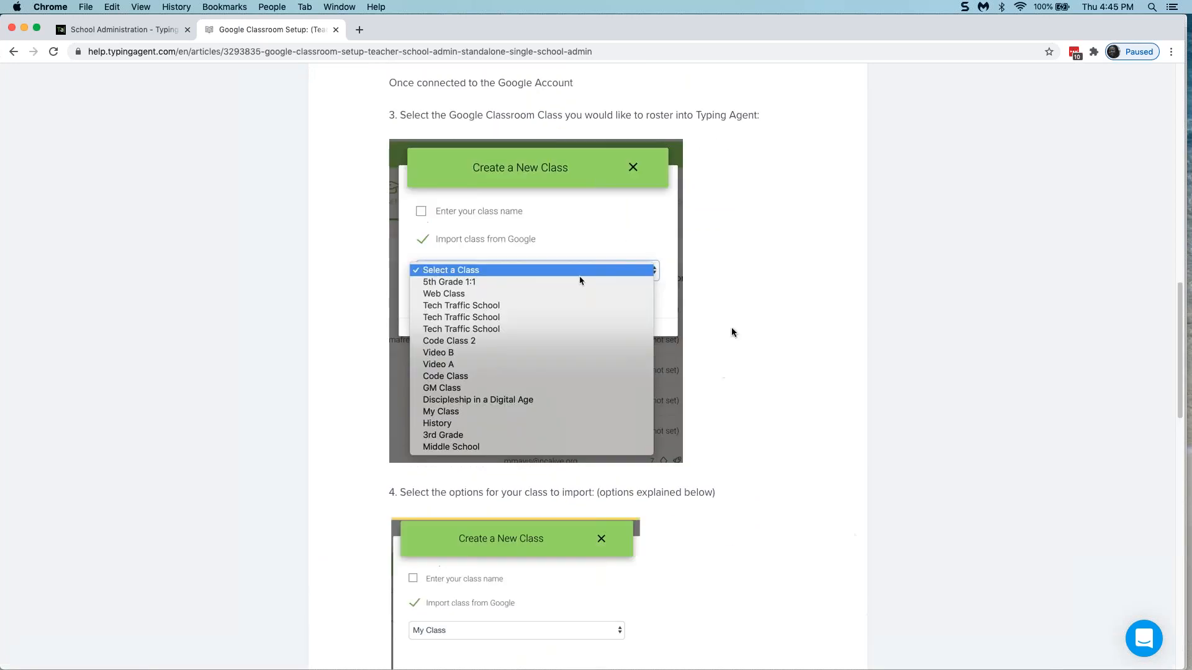
# Step: Return to the school administration page and start a new class using the option to enter its name manually
pyautogui.click(107, 30)
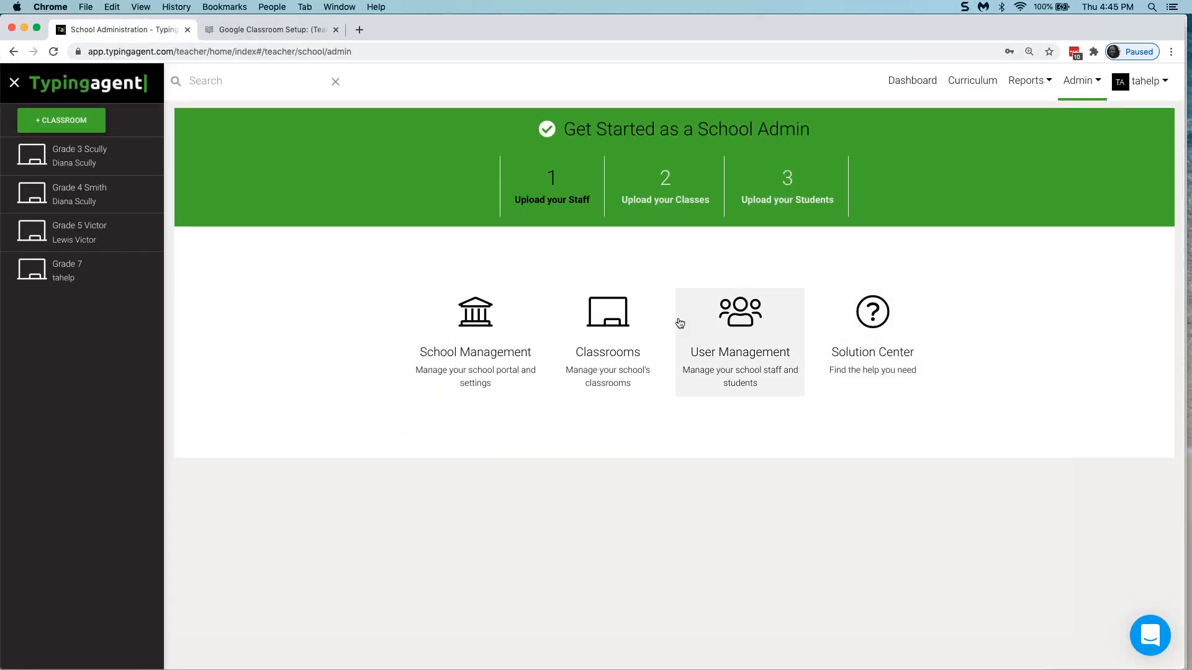
pyautogui.click(61, 119)
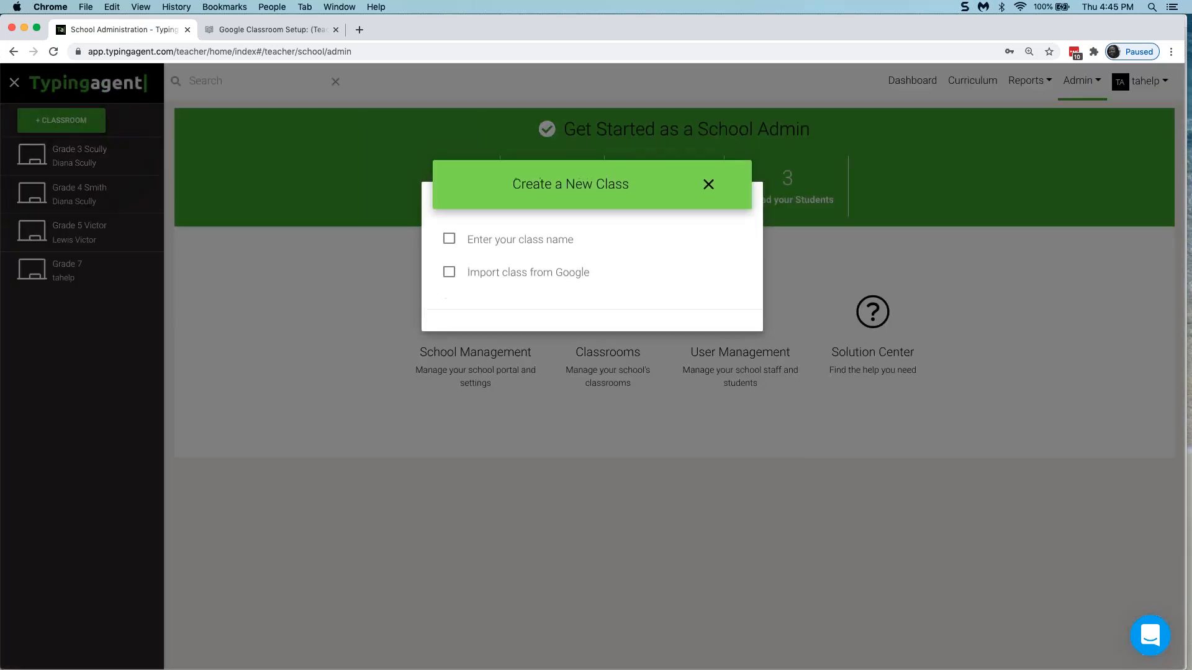
pyautogui.click(448, 240)
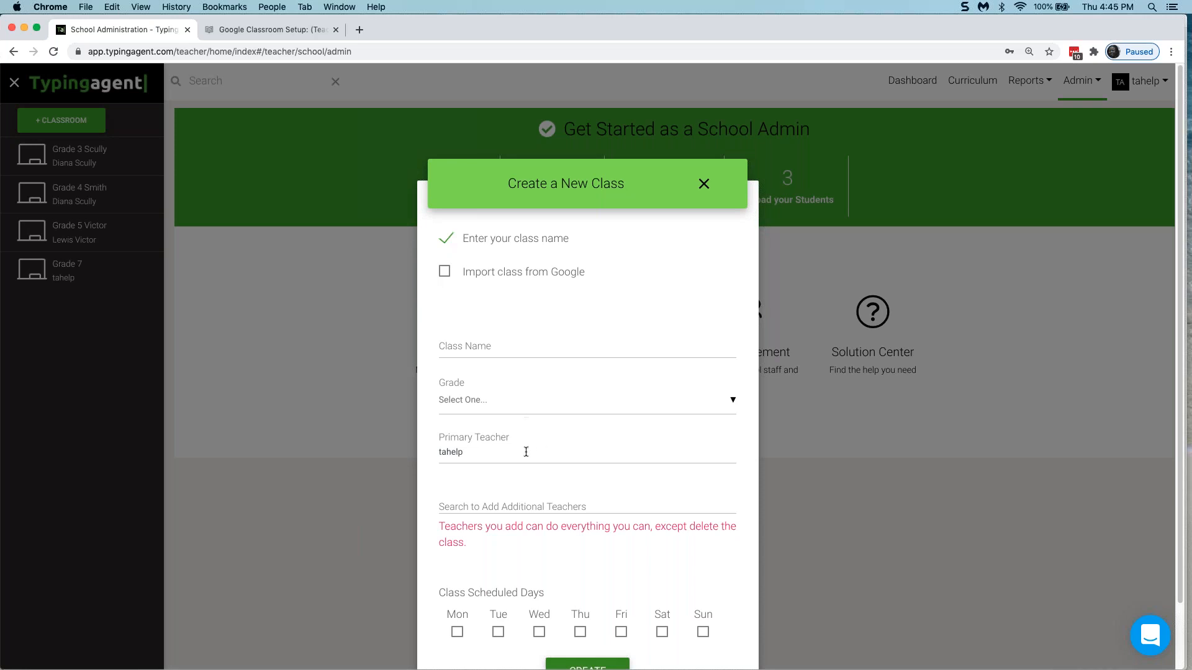
pyautogui.scroll(-1, 566, 390)
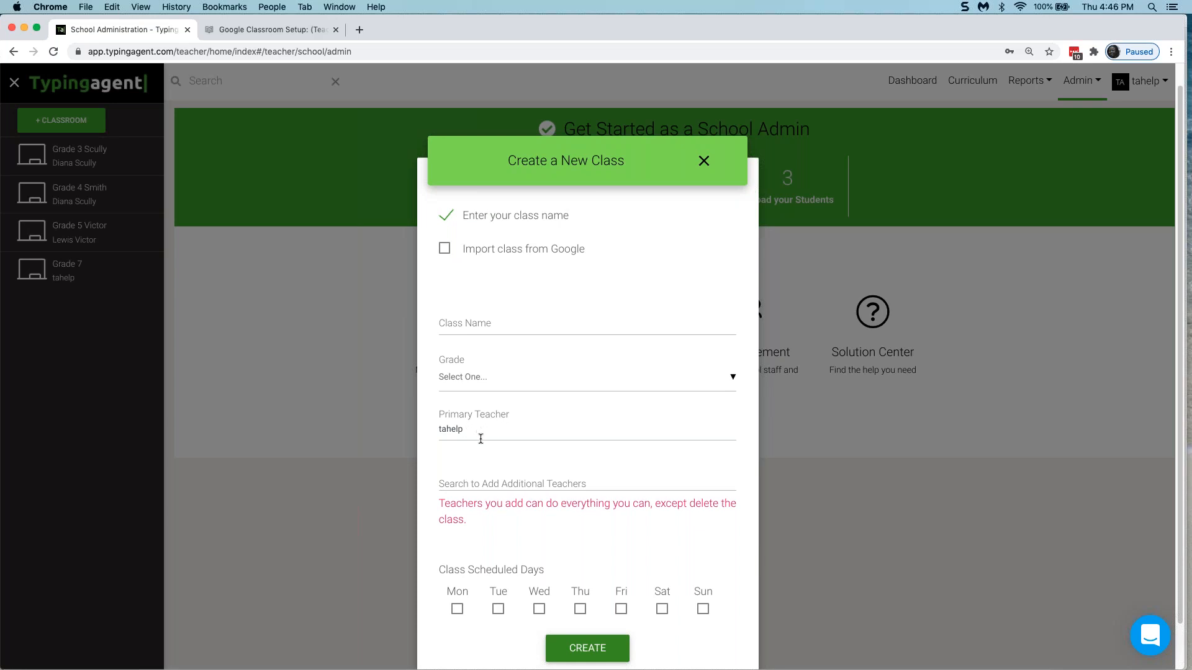
# Step: Search for a teacher by surname and add the matching teacher as an additional teacher of the new class
pyautogui.click(464, 482)
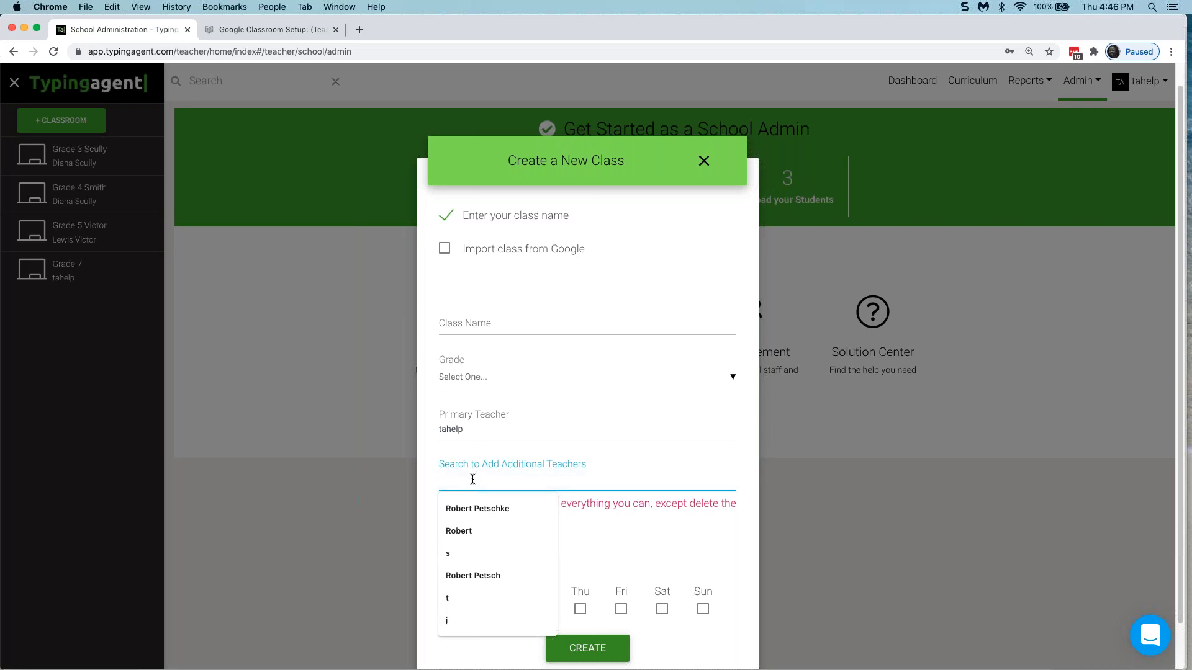
pyautogui.write('S')
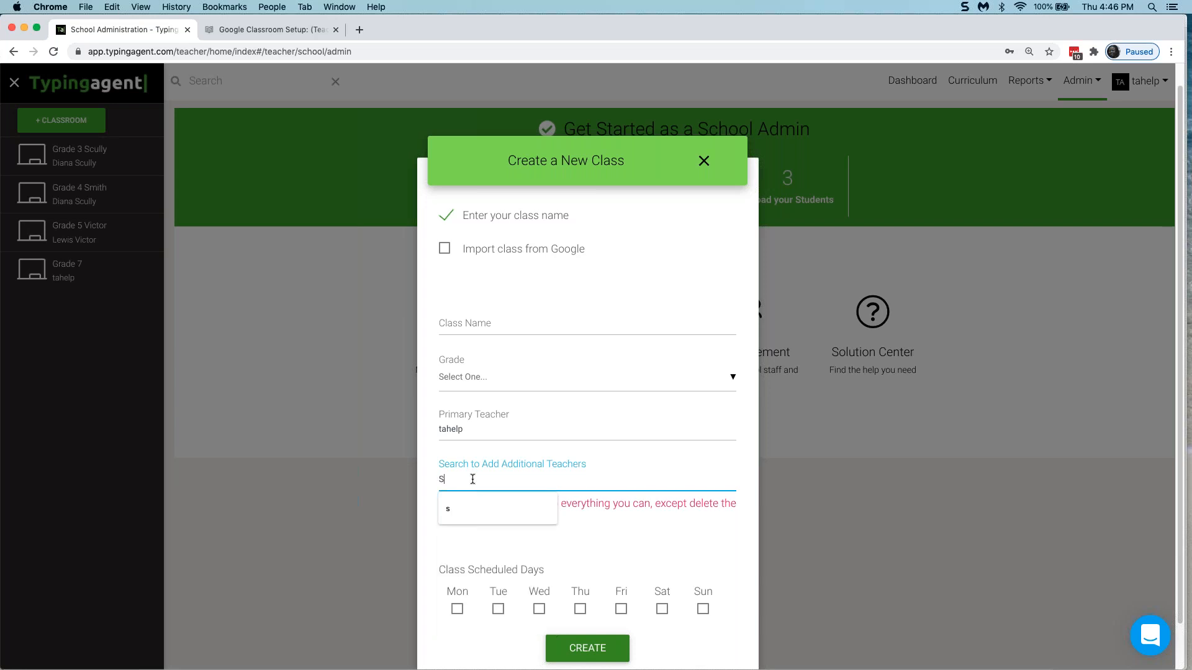
pyautogui.write('cully')
pyautogui.press('Return')
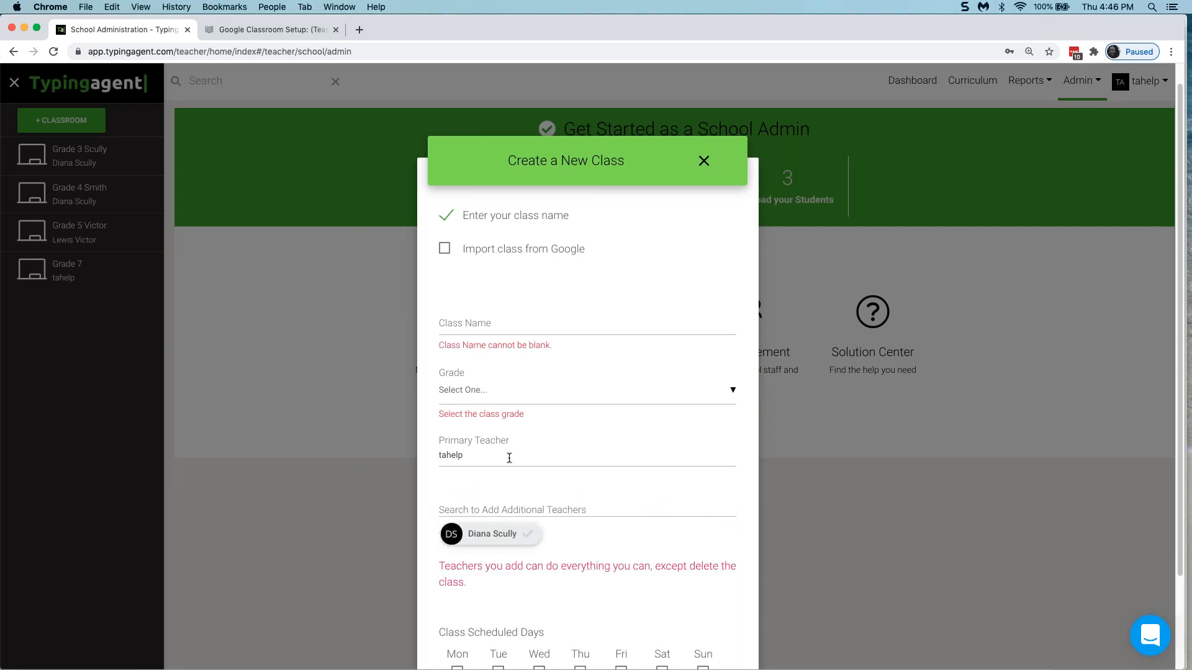
pyautogui.click(497, 536)
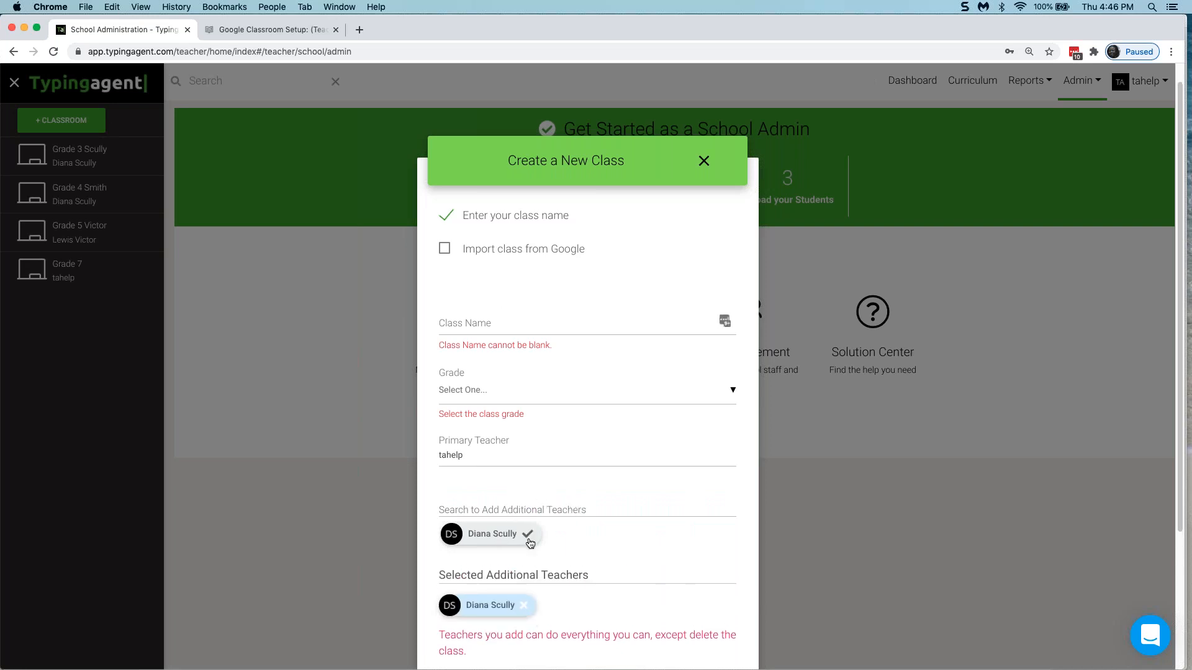
# Step: Name the new class Yuppie and set its grade to Grade 7
pyautogui.scroll(-1, 525, 548)
pyautogui.scroll(2, 512, 270)
pyautogui.click(480, 349)
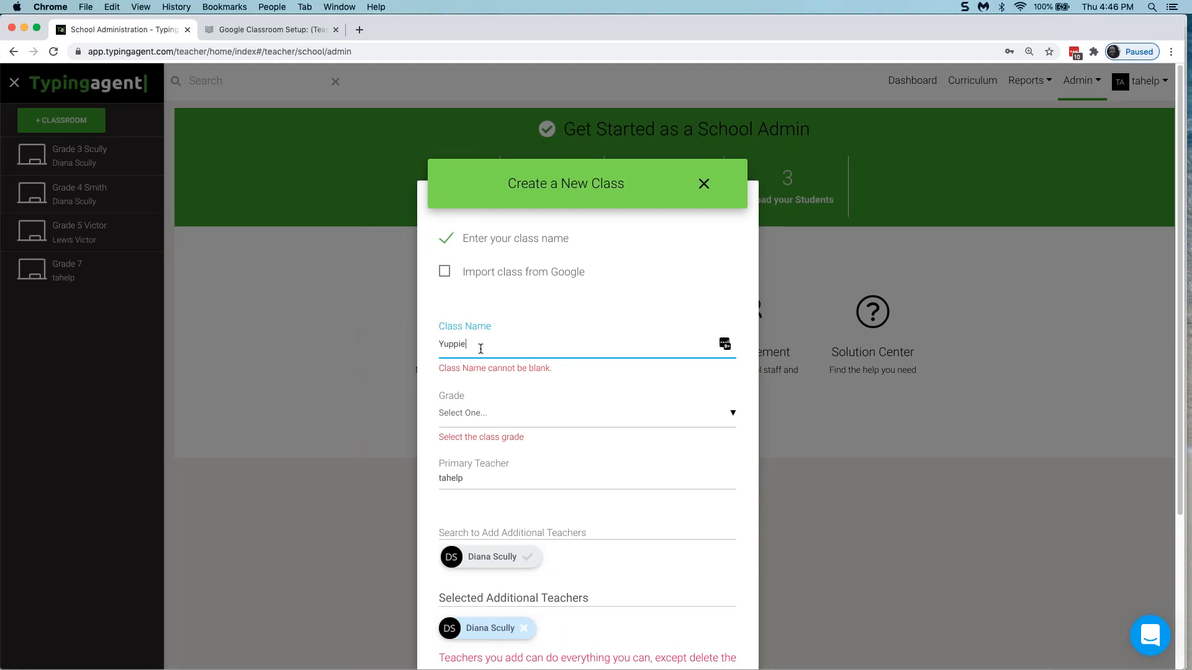
pyautogui.click(475, 414)
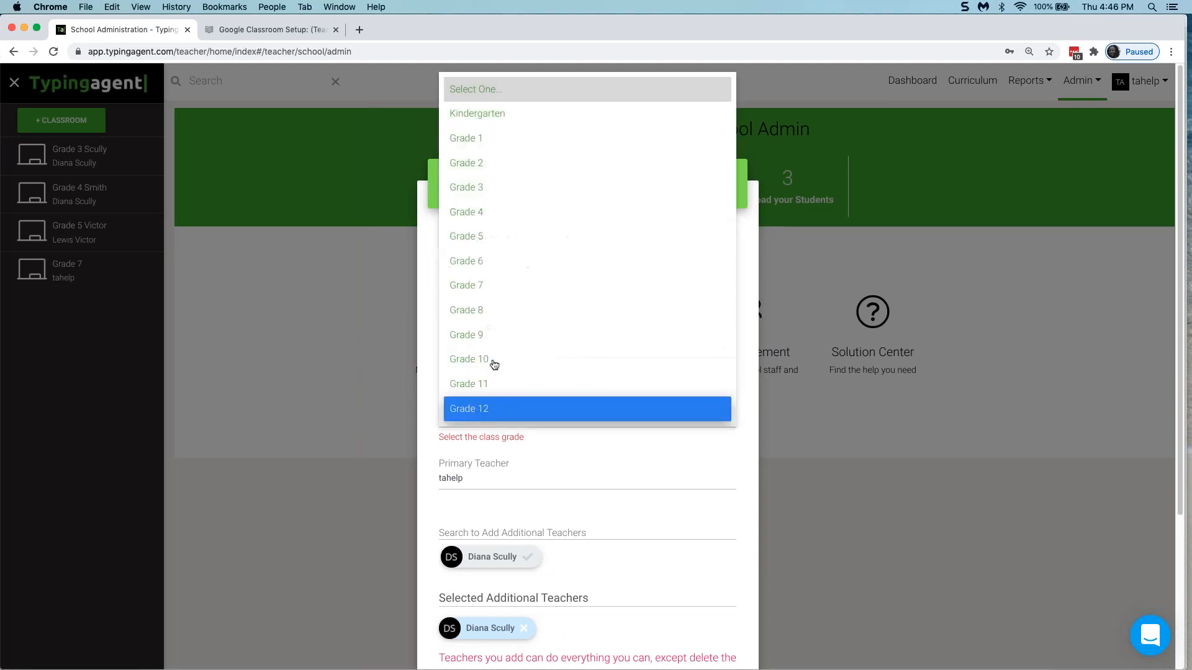
pyautogui.click(486, 285)
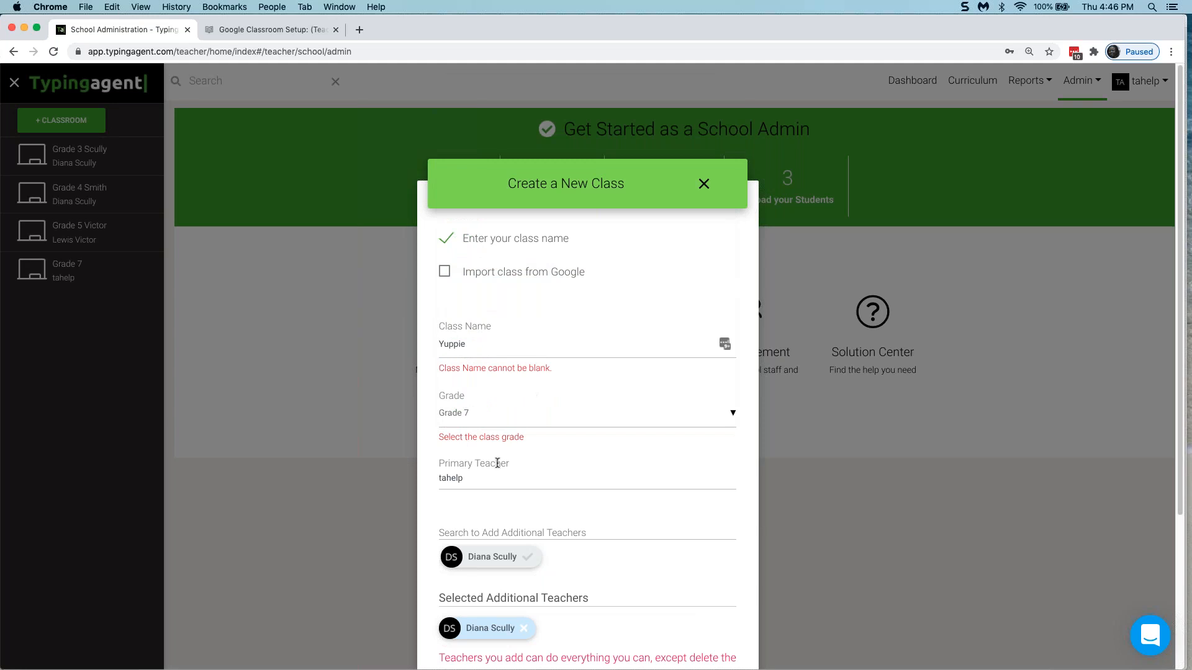
# Step: Schedule the class for Monday, Tuesday, Wednesday and Thursday, and create it
pyautogui.scroll(-5, 503, 475)
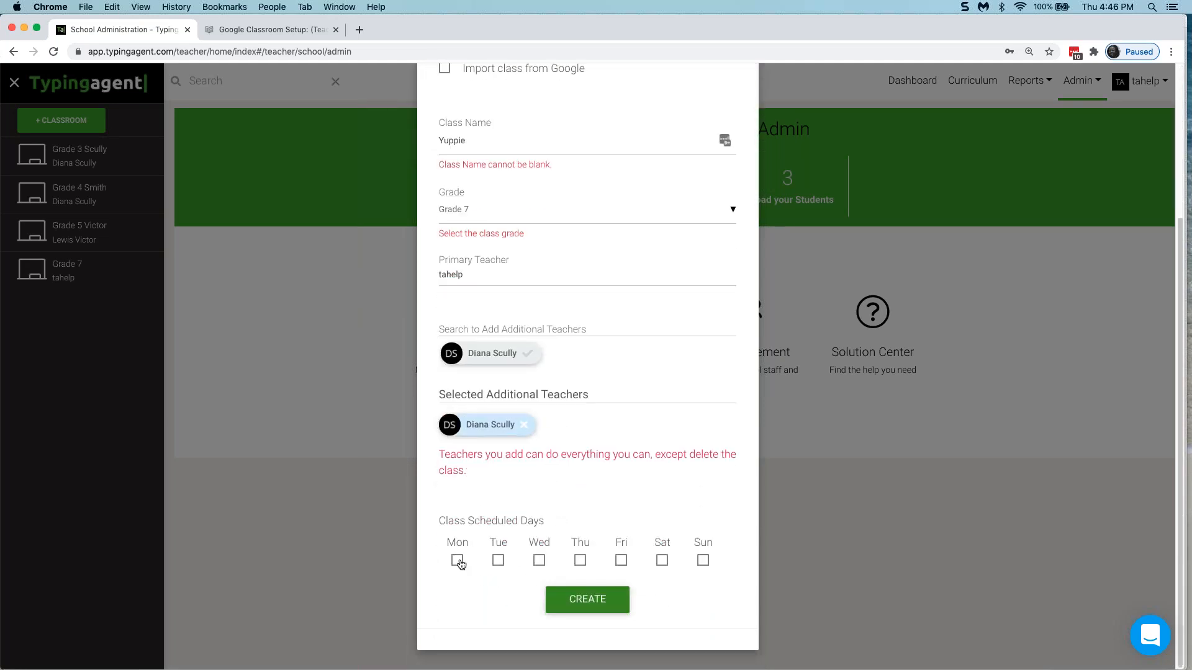
pyautogui.click(459, 561)
pyautogui.click(498, 560)
pyautogui.click(539, 560)
pyautogui.click(580, 560)
pyautogui.click(580, 602)
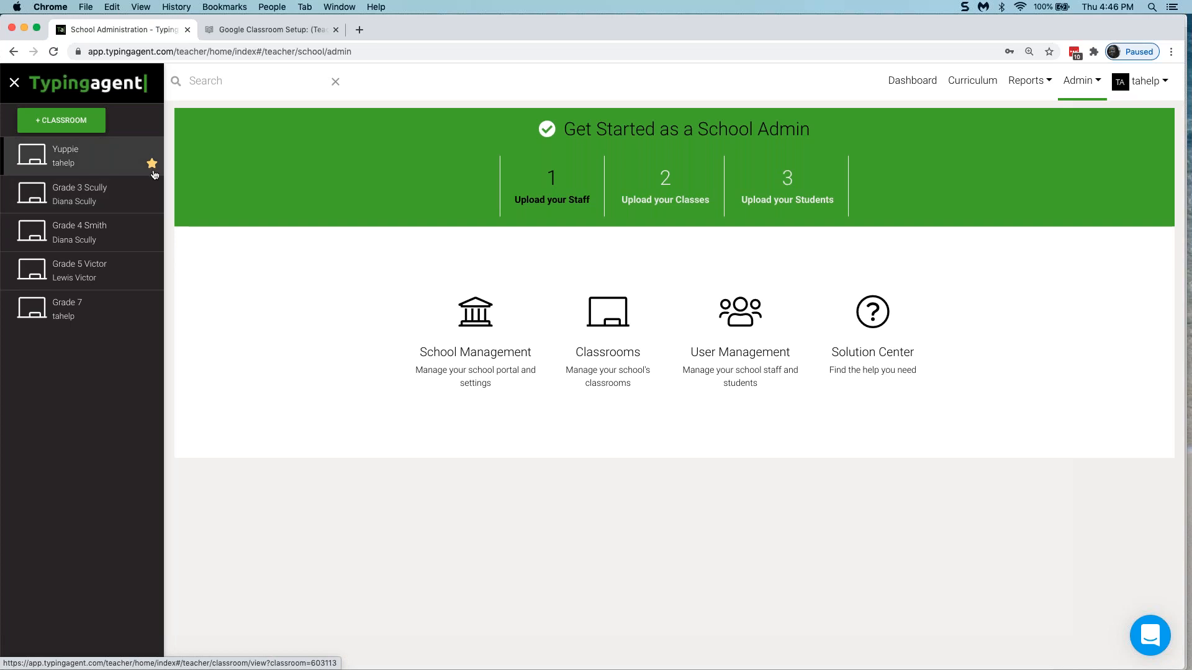
# Step: Open the Yuppie classroom and look through the account options and the class's settings, gradebook, reports and scheduled tests
pyautogui.click(66, 155)
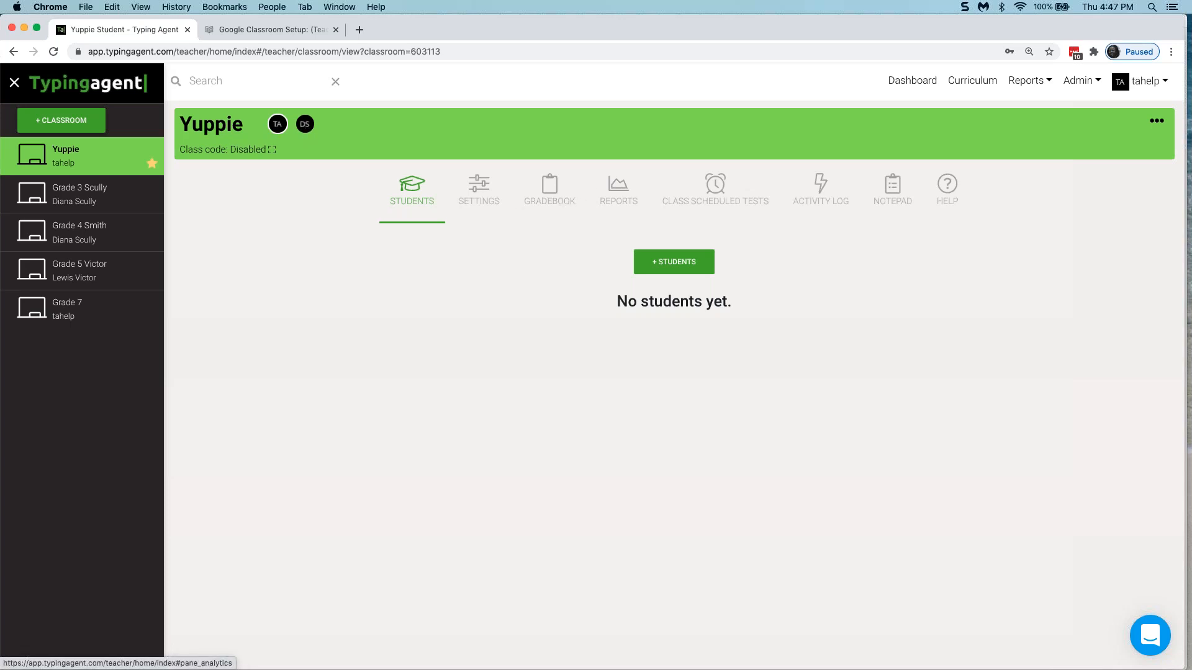
pyautogui.click(1147, 81)
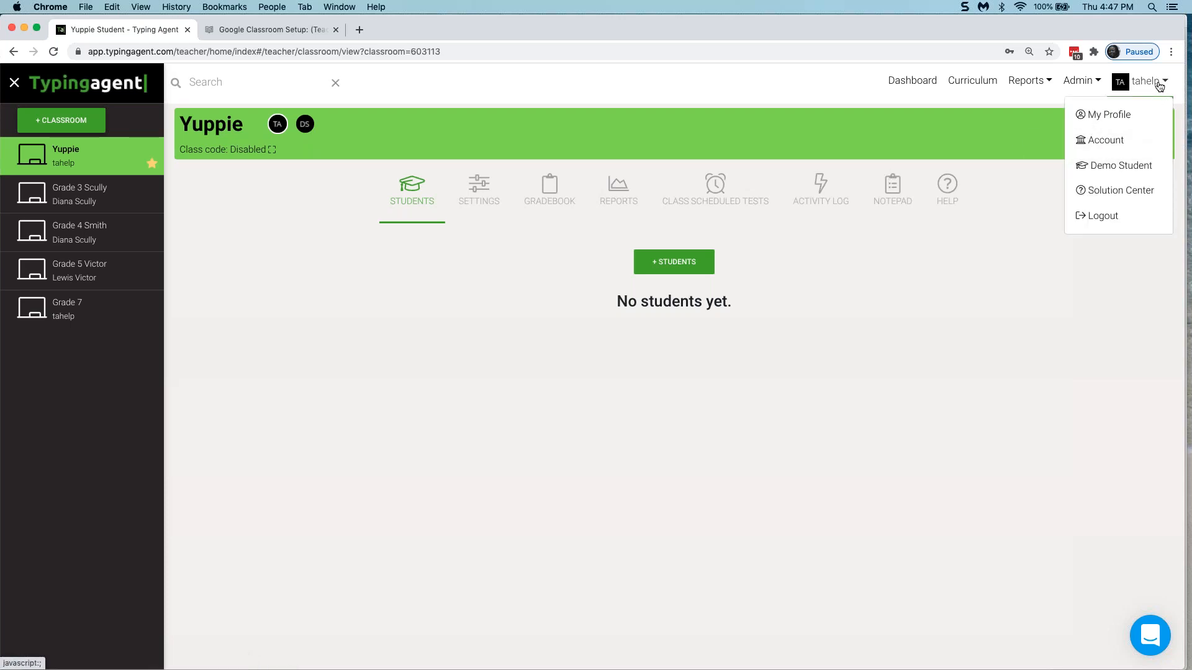
pyautogui.click(1158, 88)
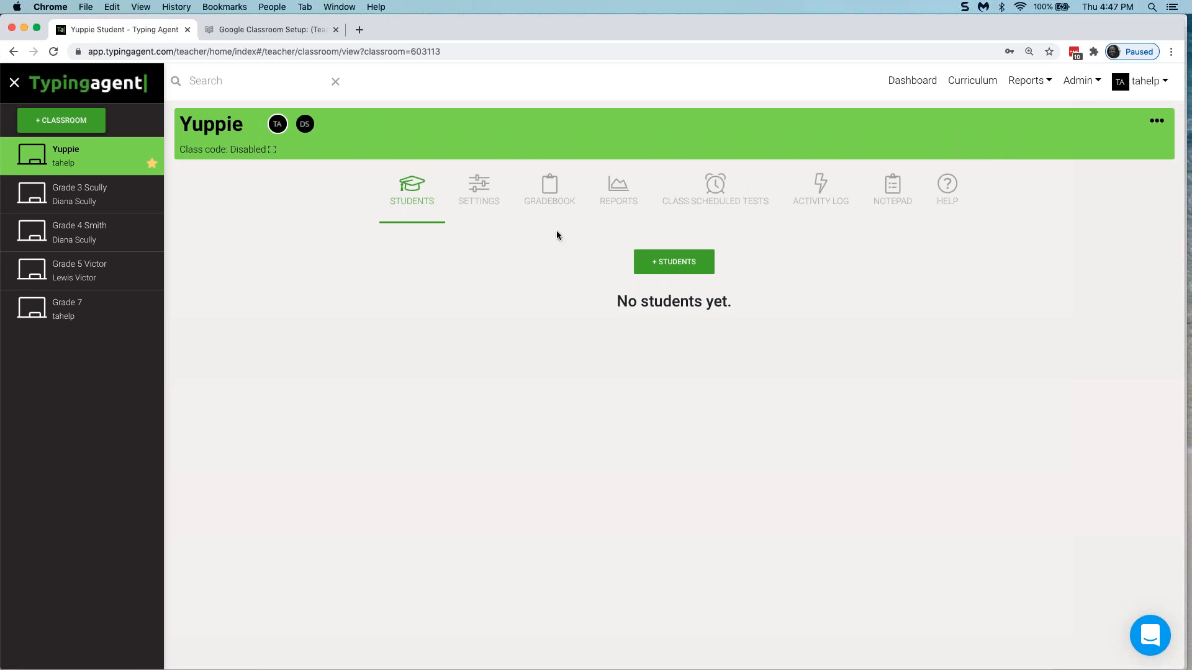
pyautogui.moveTo(1084, 83)
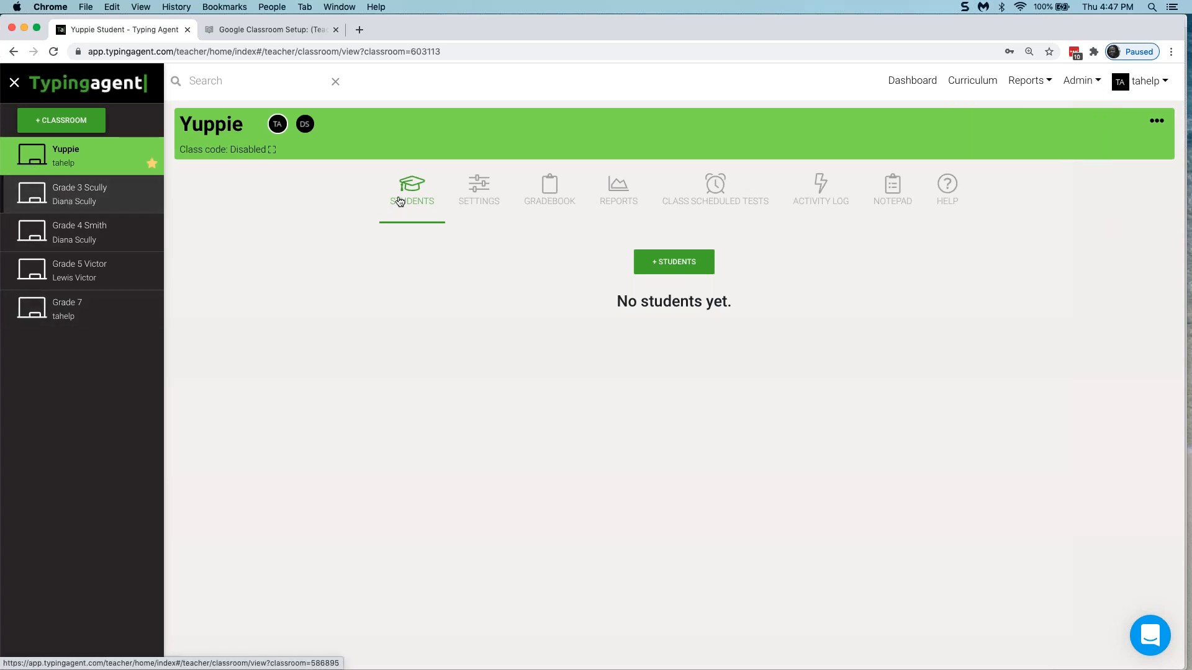
pyautogui.click(476, 199)
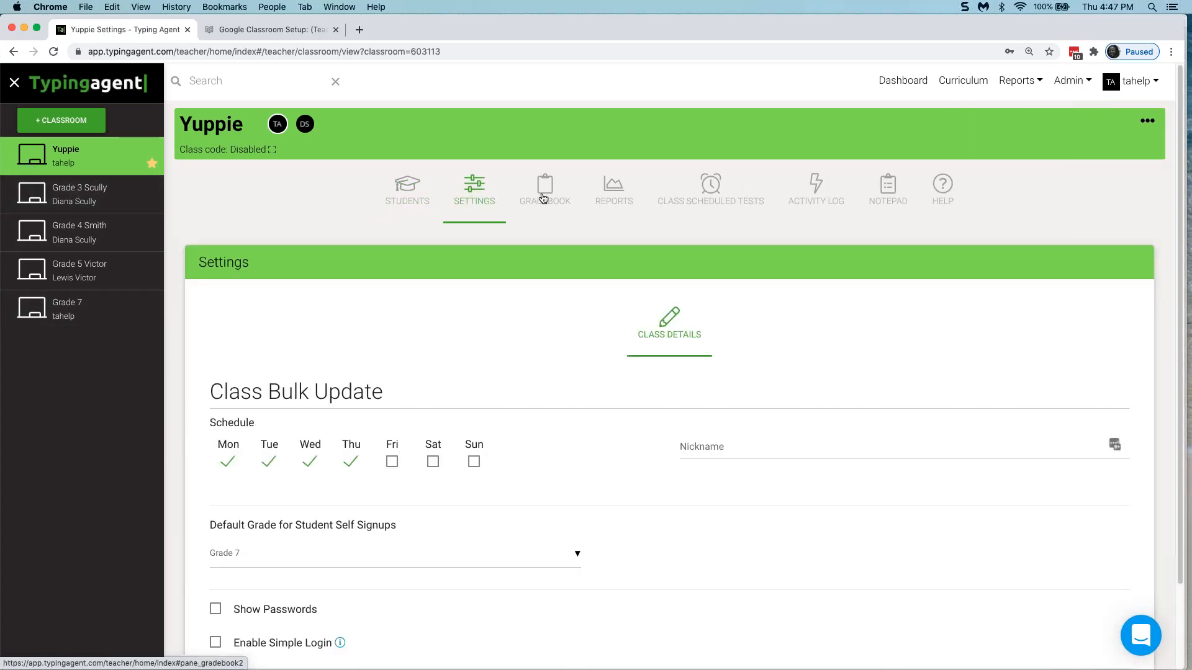
pyautogui.click(543, 197)
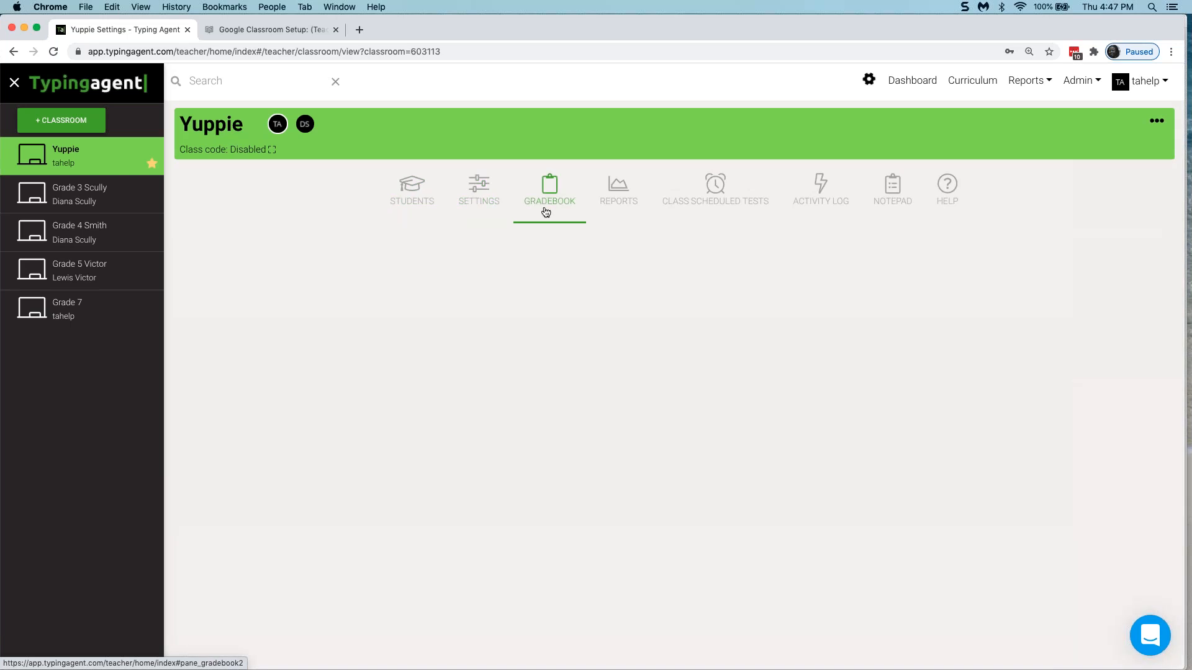
pyautogui.click(629, 200)
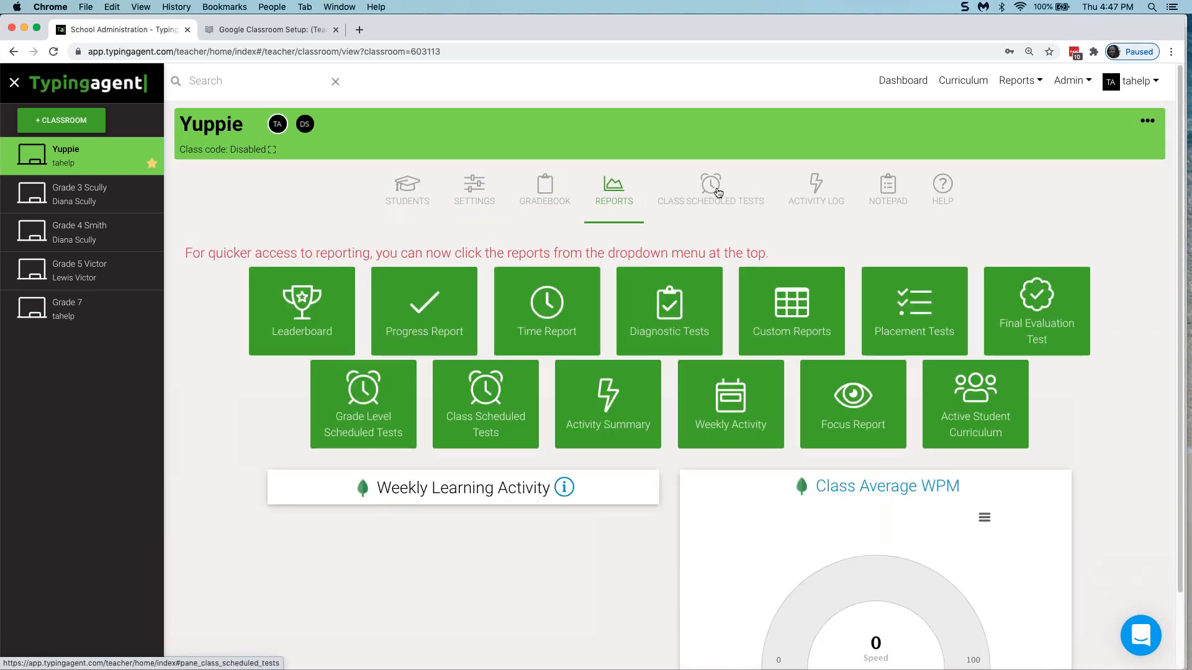
pyautogui.click(718, 192)
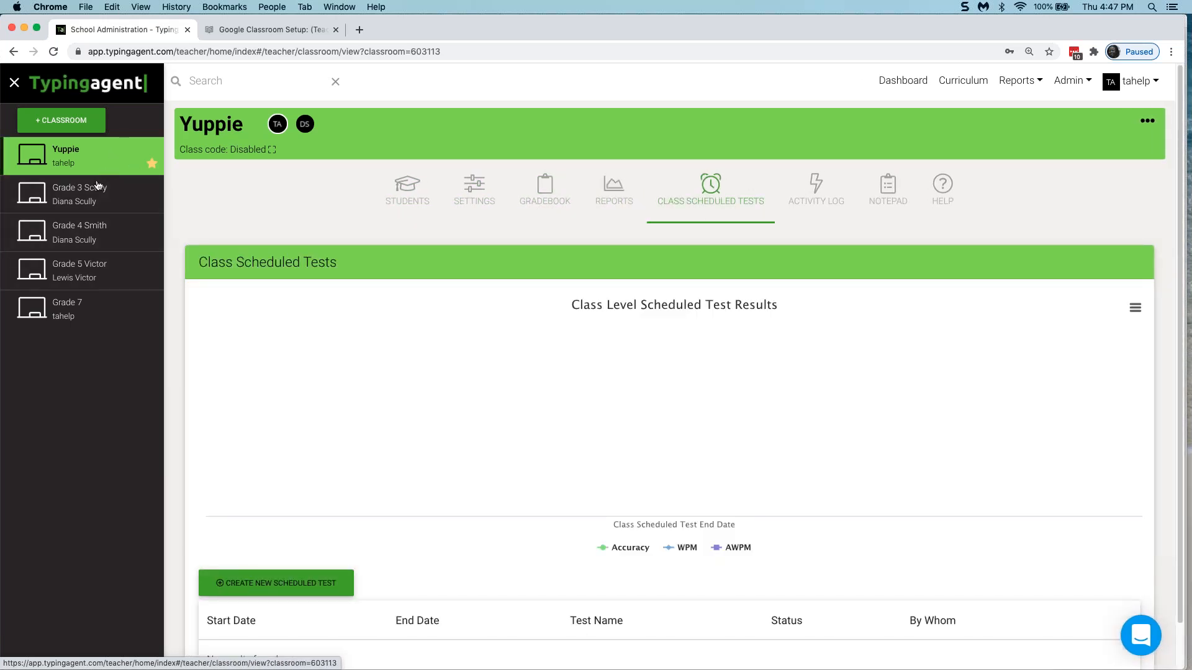
# Step: Open the accommodations for Student3 in the Grade 4 classroom
pyautogui.click(69, 234)
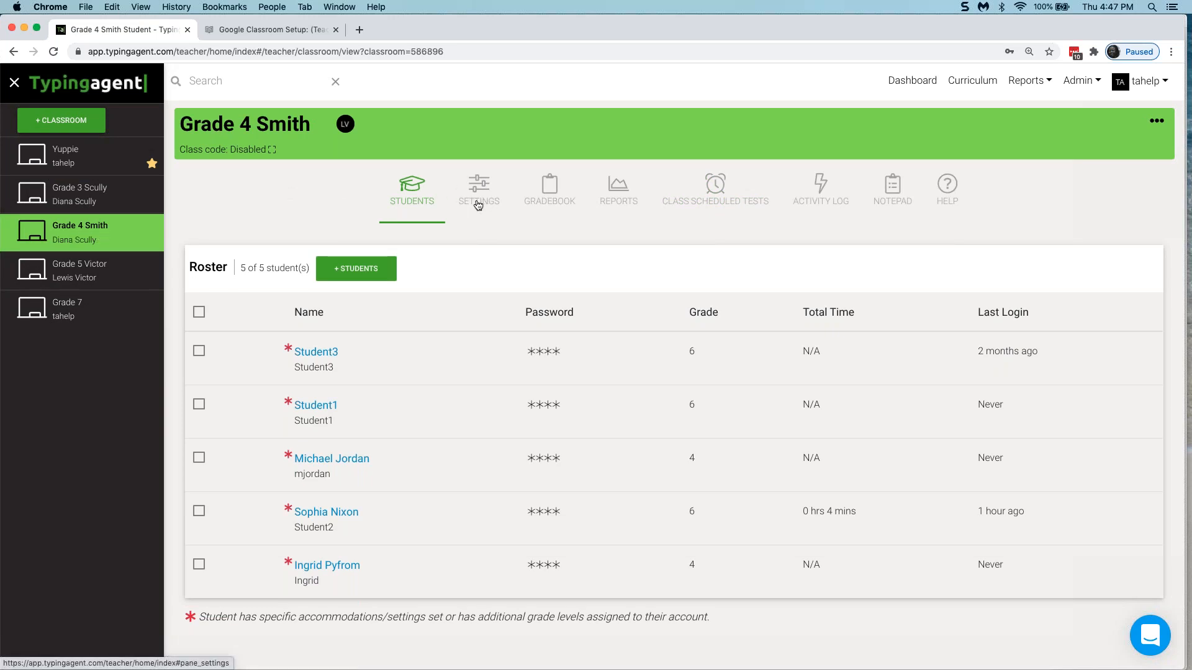
pyautogui.click(199, 352)
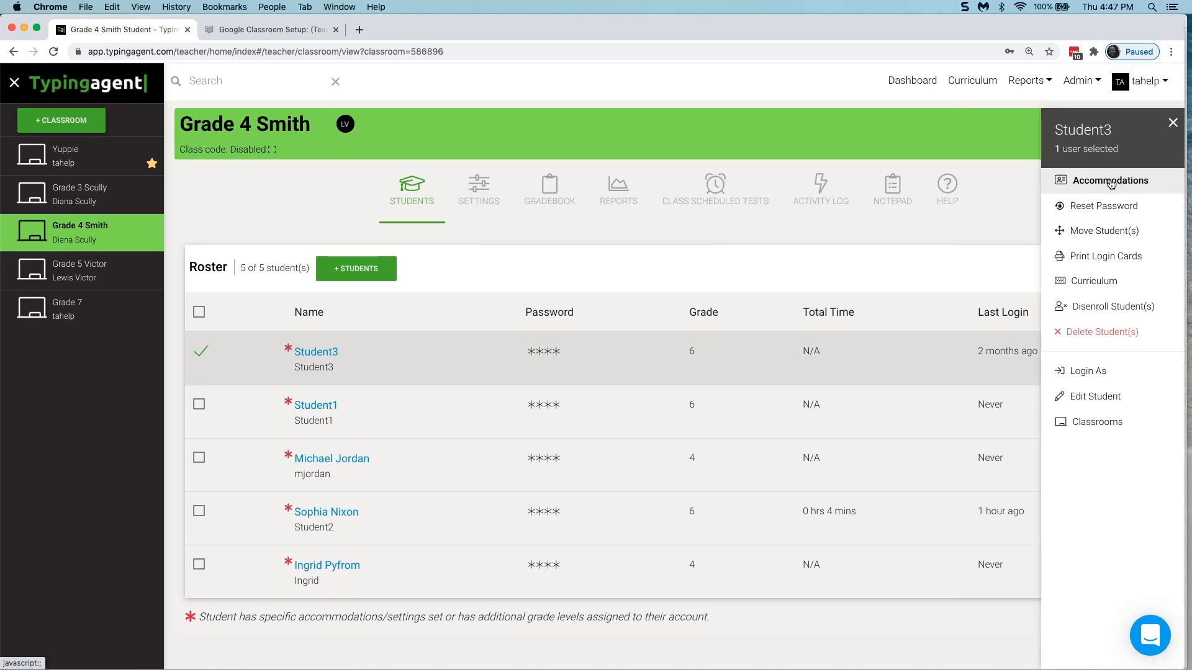
pyautogui.click(1110, 181)
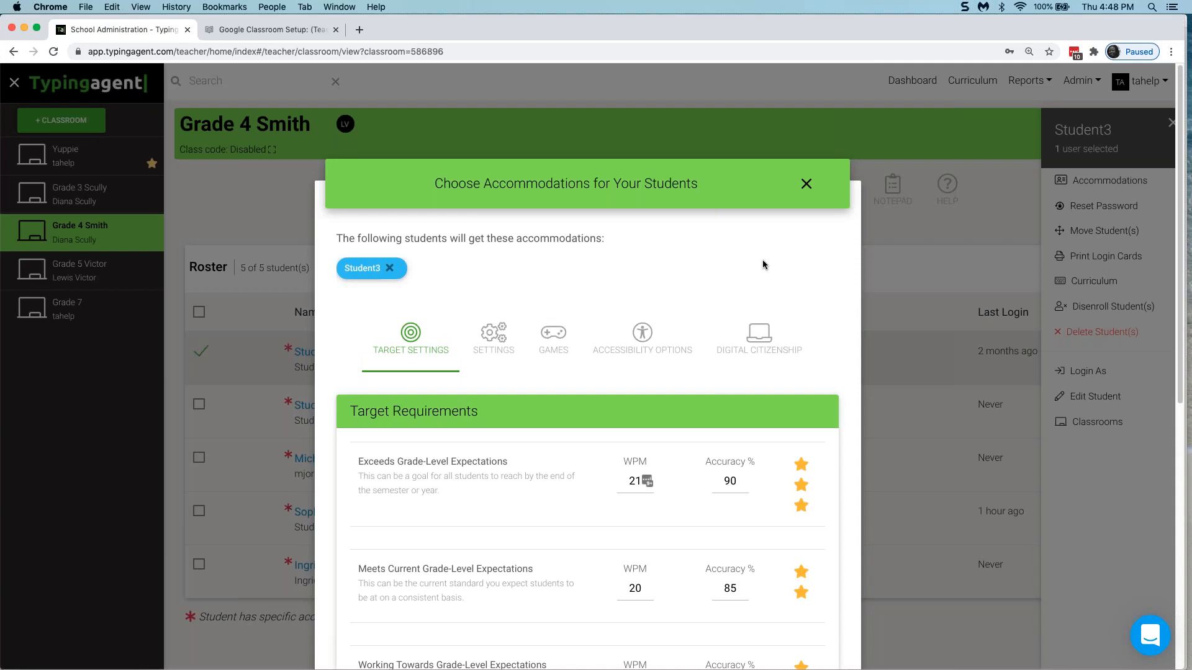
# Step: Set the Meets Current Grade-Level Expectations target to 25 WPM and 86% accuracy
pyautogui.scroll(-4, 761, 259)
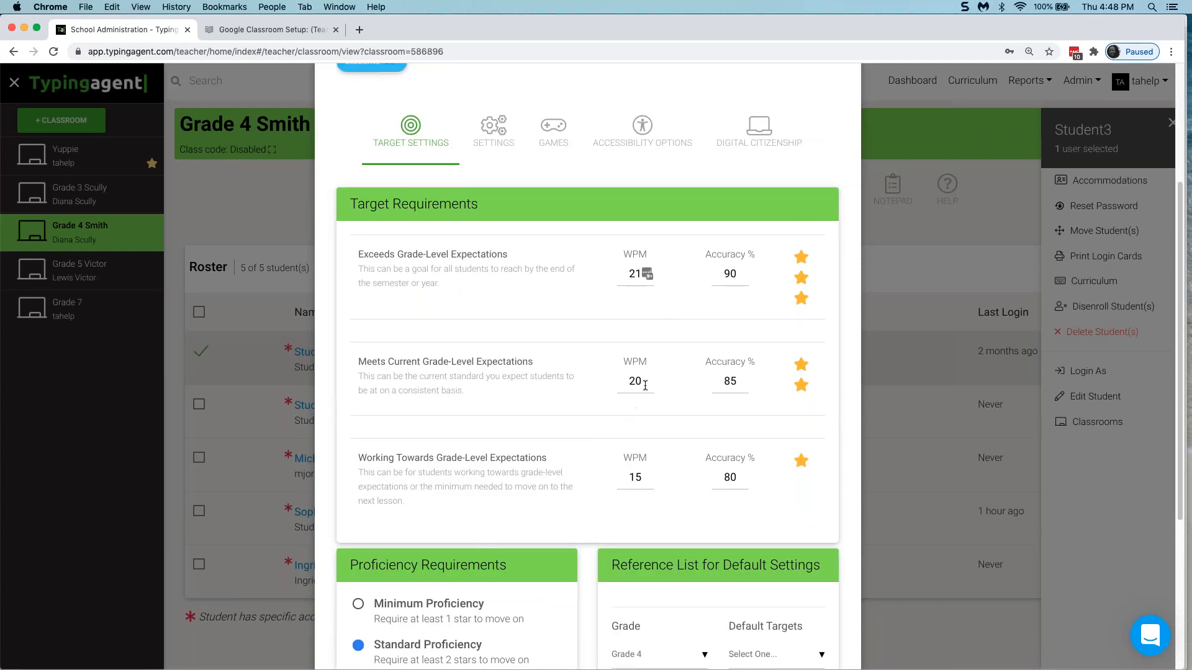
pyautogui.moveTo(644, 379); pyautogui.dragTo(629, 382)
pyautogui.write('2')
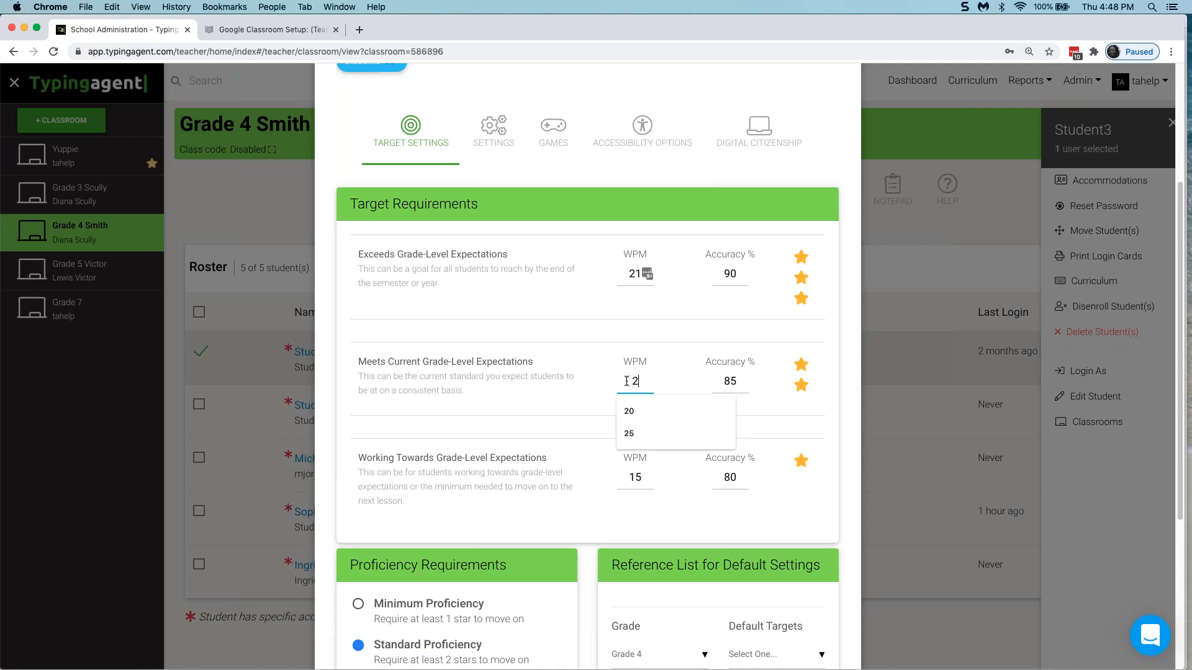
pyautogui.write('5')
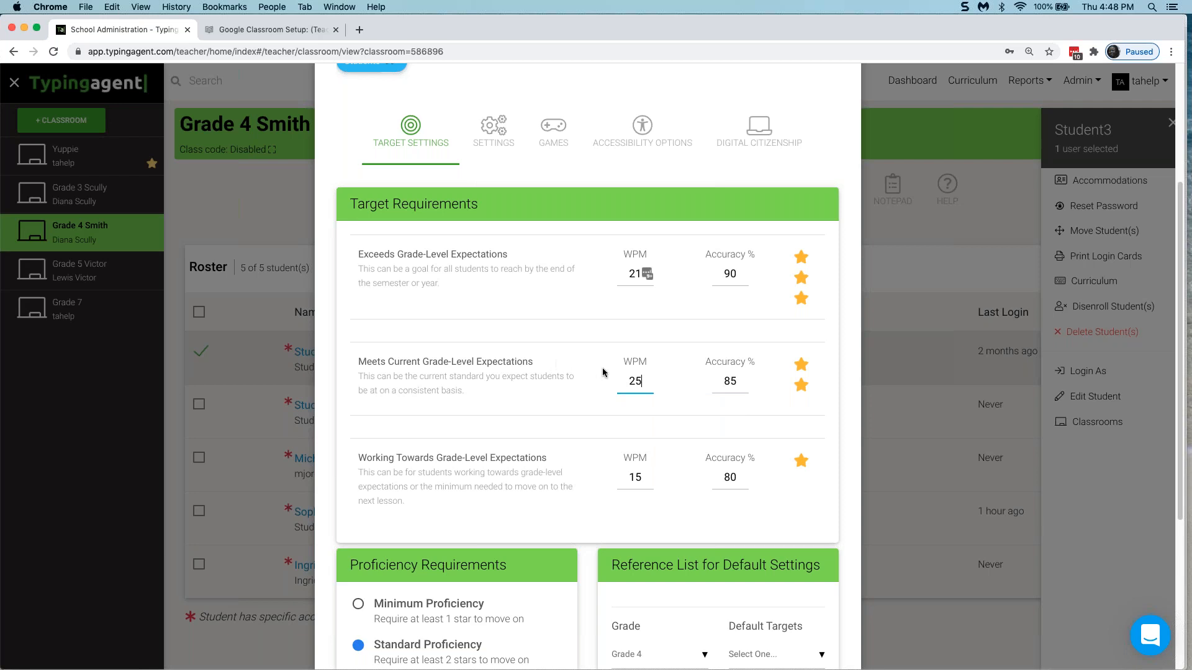
pyautogui.click(733, 382)
# Step: Set the Exceeds Grade-Level Expectations speed target to 31 WPM
pyautogui.doubleClick(639, 277)
pyautogui.write('30')
pyautogui.press('BackSpace')
pyautogui.write('1')
pyautogui.click(674, 281)
# Step: Set the Working Towards Grade-Level Expectations target to 20 WPM and 82% accuracy
pyautogui.moveTo(646, 476); pyautogui.dragTo(622, 474)
pyautogui.write('20')
pyautogui.doubleClick(727, 478)
pyautogui.write('82')
pyautogui.scroll(-4, 621, 434)
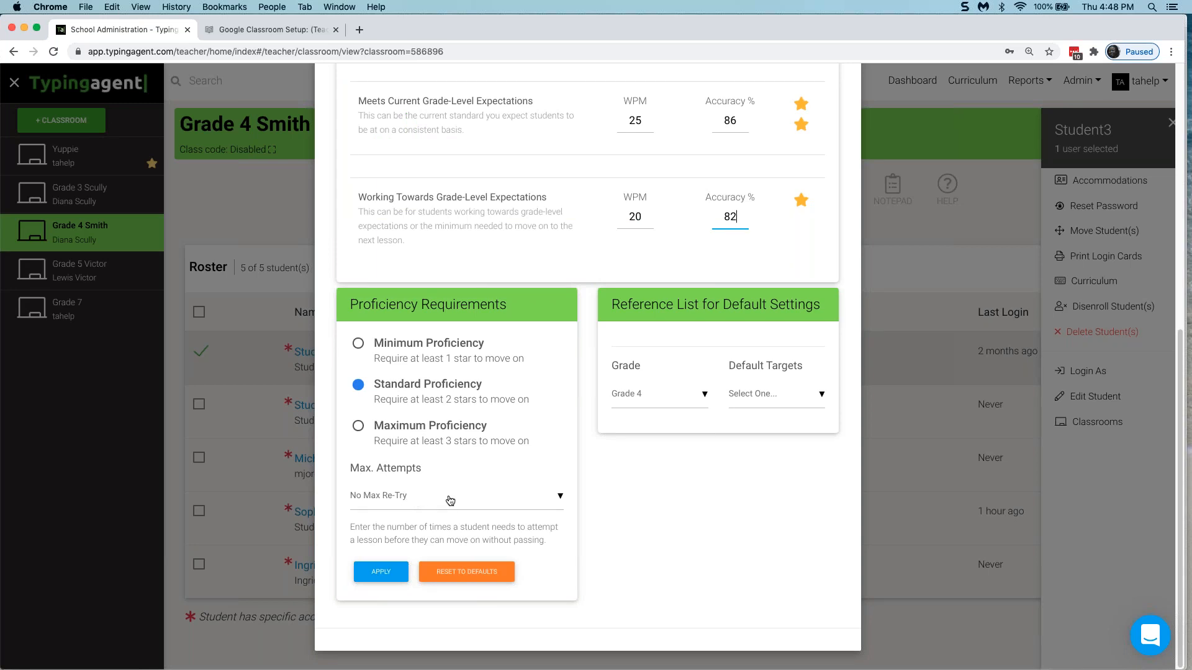
# Step: Review Student3's target requirements for all three grade-level expectations and close the accommodations
pyautogui.scroll(5, 452, 498)
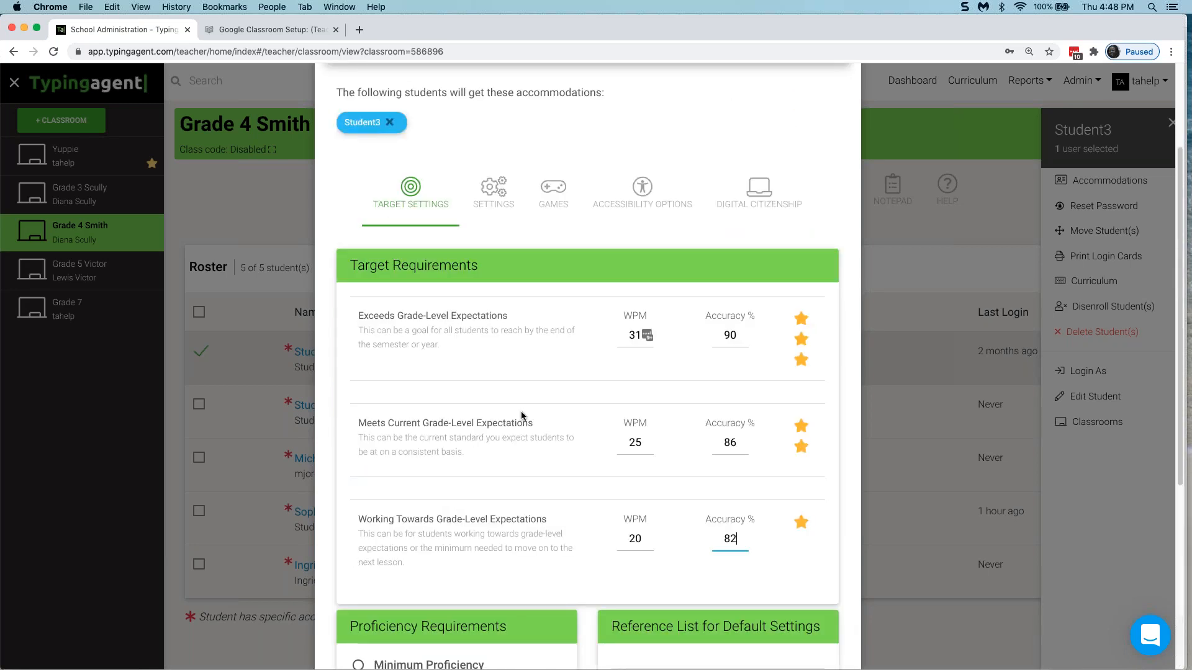
pyautogui.scroll(-1, 523, 414)
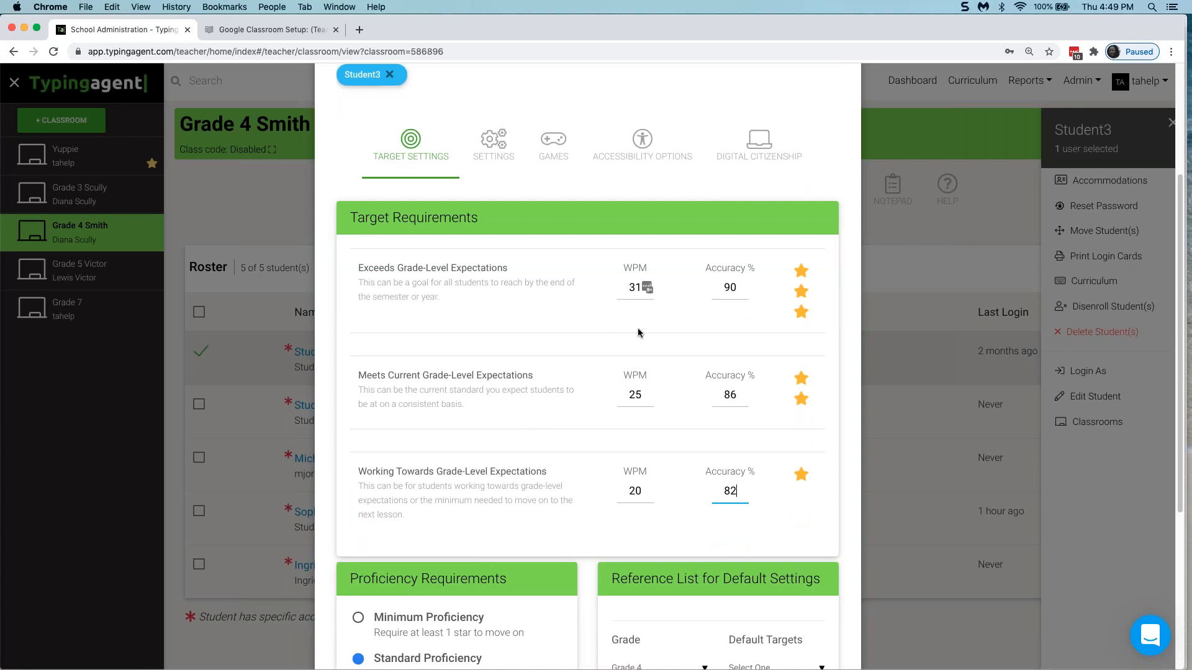
pyautogui.scroll(-1, 633, 413)
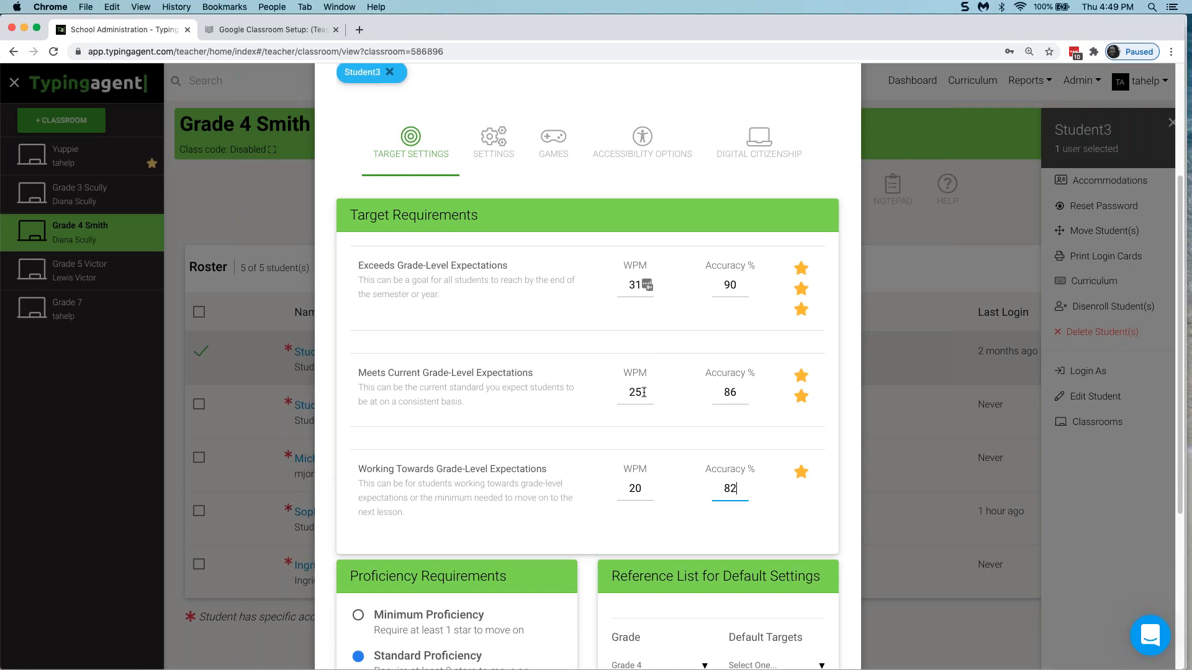
pyautogui.scroll(-2, 529, 400)
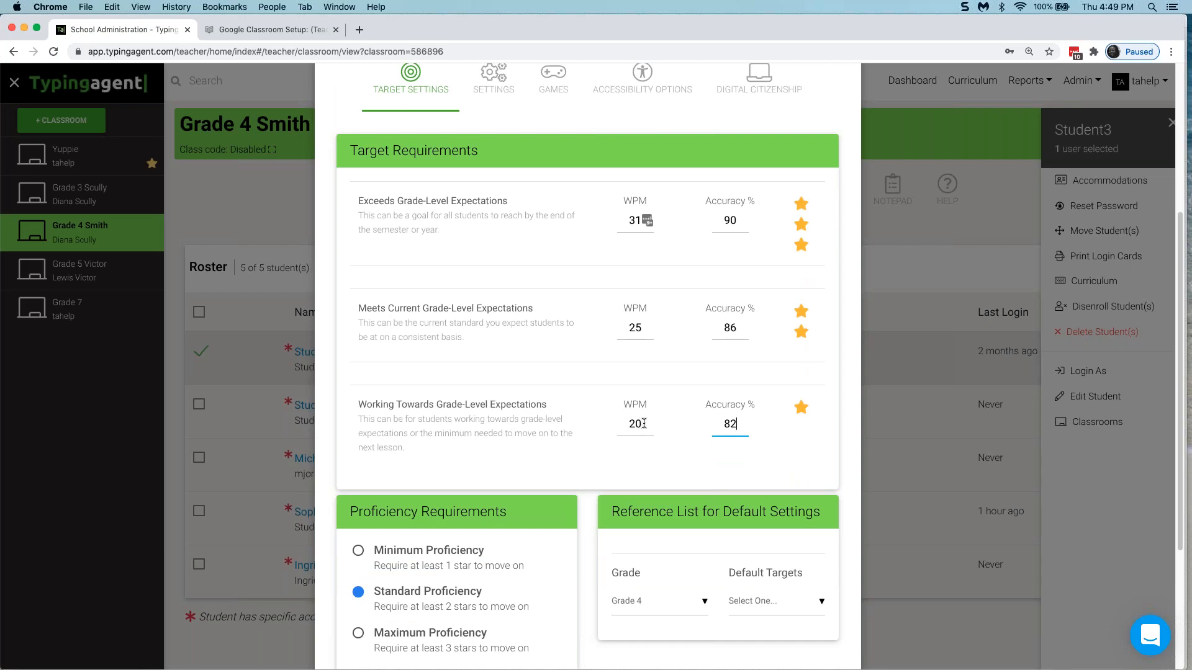
pyautogui.scroll(8, 695, 364)
pyautogui.click(806, 186)
# Step: Select Student1 instead of Student3 in the Grade 4 roster and open Student1's accommodations at the target requirements
pyautogui.click(205, 354)
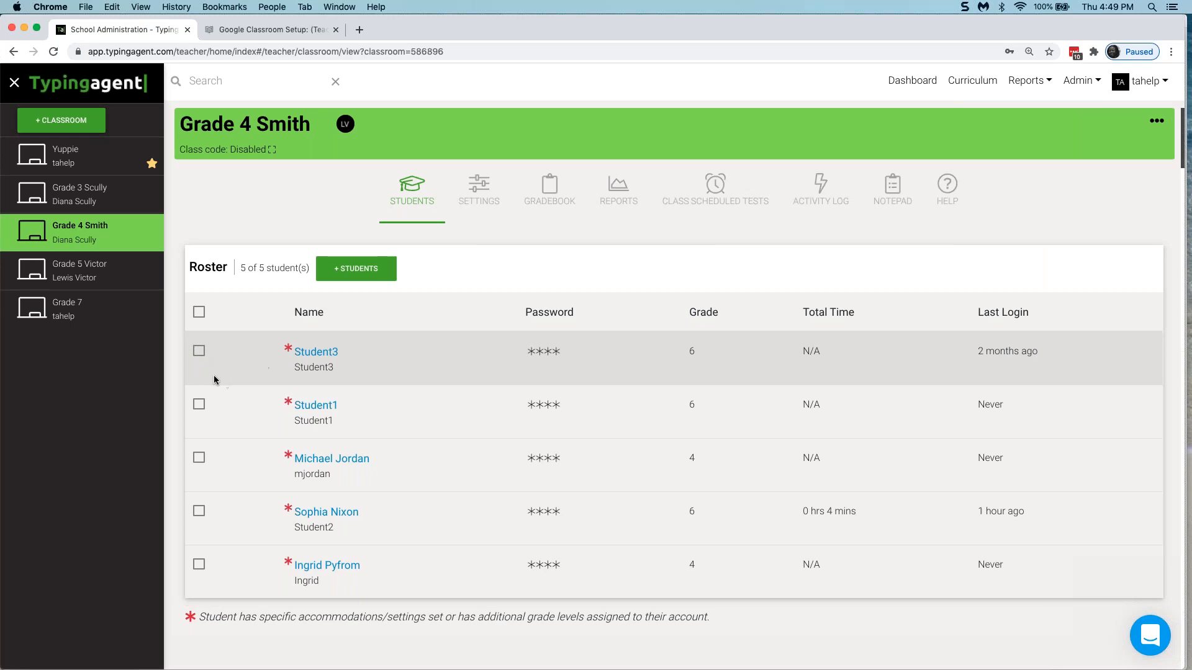
pyautogui.click(199, 404)
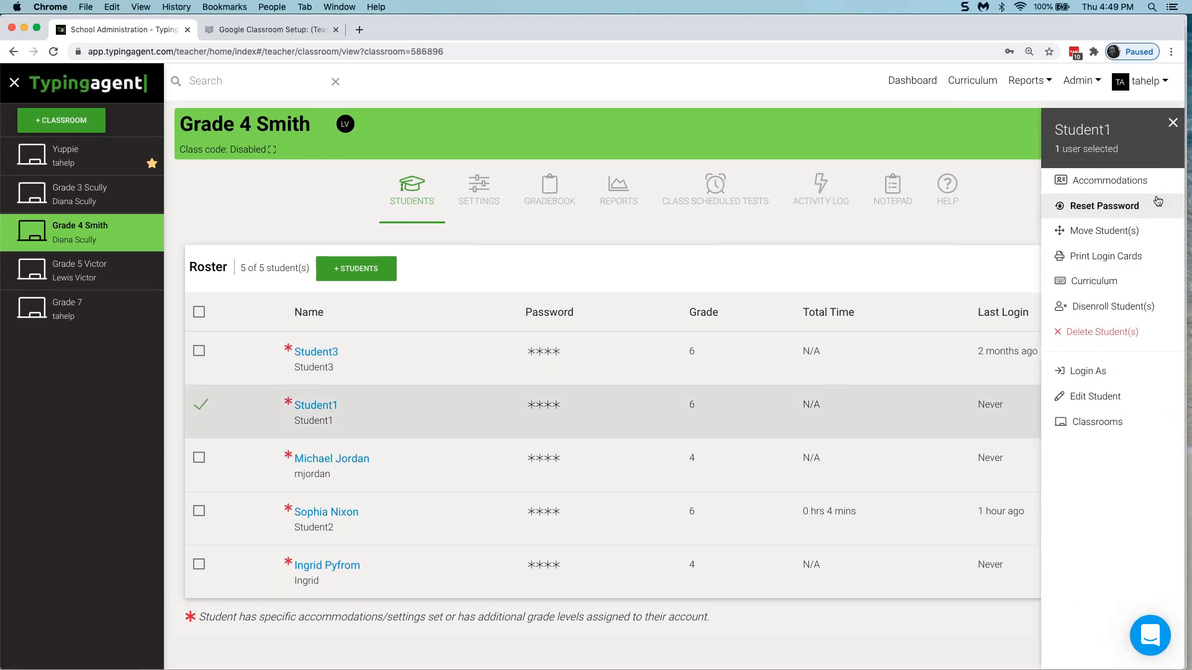
pyautogui.click(1109, 180)
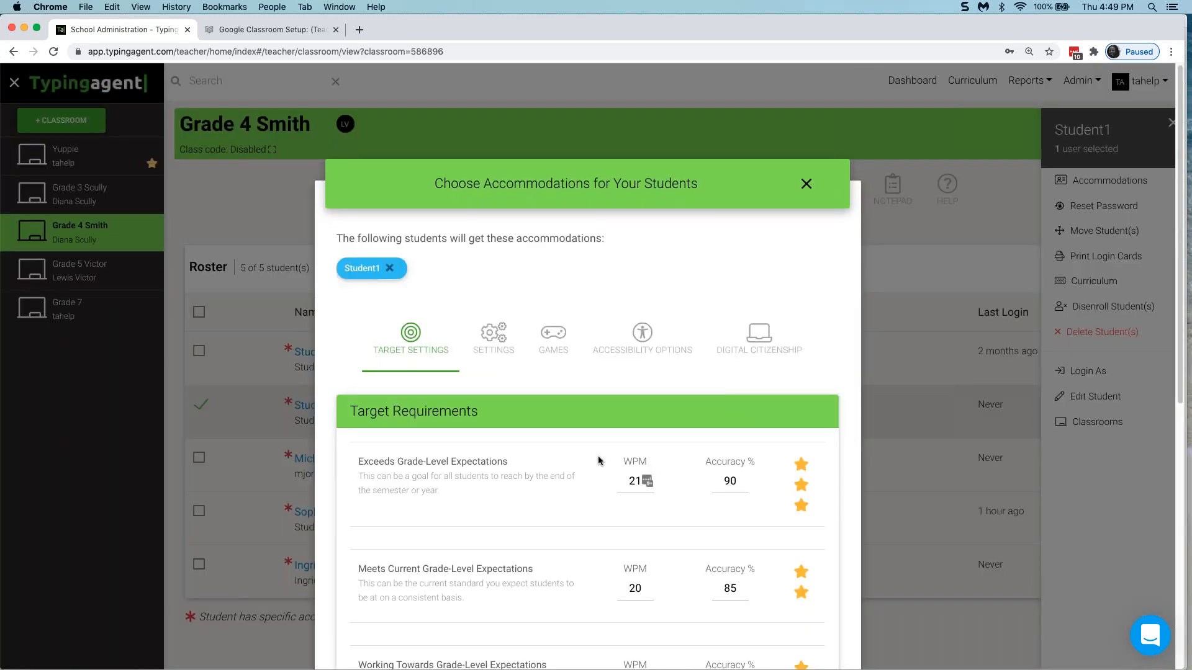
pyautogui.scroll(-4, 605, 464)
pyautogui.scroll(-1, 665, 453)
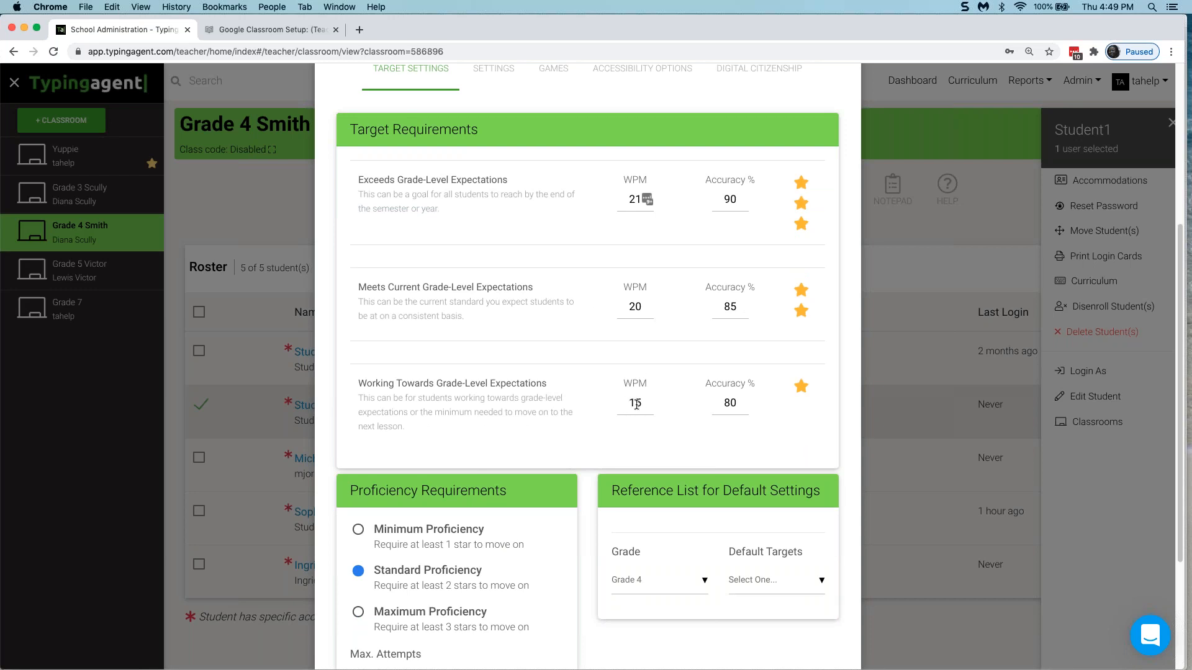
# Step: Set Student1's speed targets to 13 WPM for Meets, 10 WPM for Working Towards and 16 WPM for Exceeds Grade-Level Expectations
pyautogui.moveTo(646, 306); pyautogui.dragTo(623, 306)
pyautogui.write('13')
pyautogui.moveTo(627, 402); pyautogui.dragTo(645, 399)
pyautogui.write('10')
pyautogui.moveTo(626, 200); pyautogui.dragTo(643, 200)
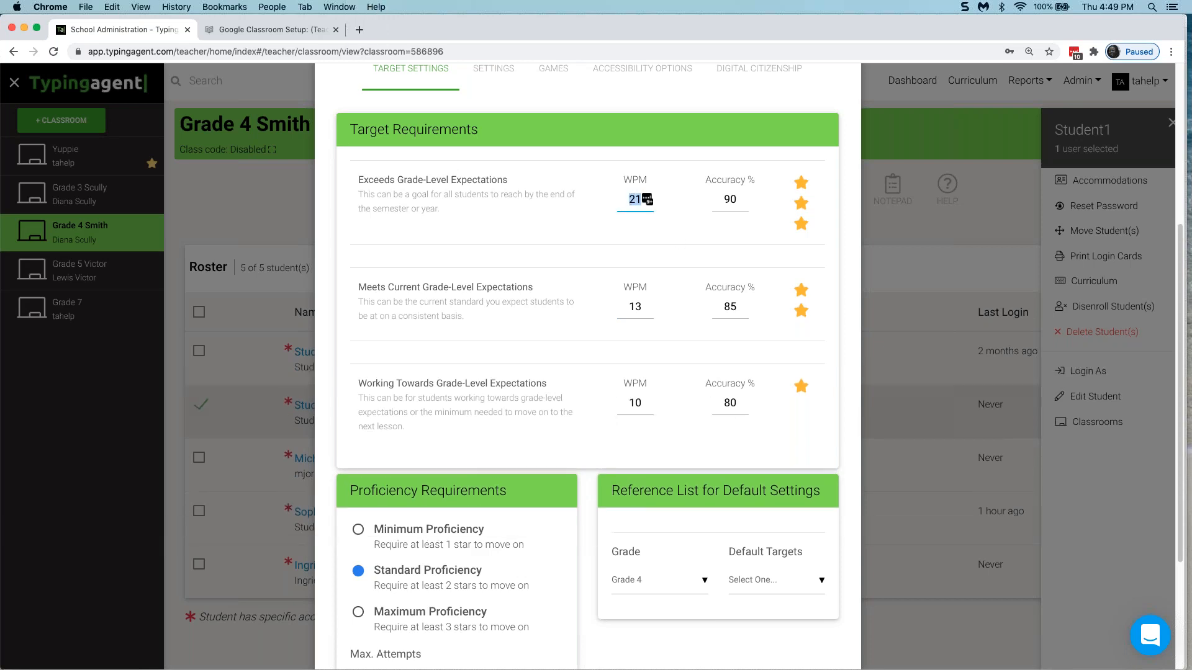
pyautogui.click(645, 201)
pyautogui.write('16')
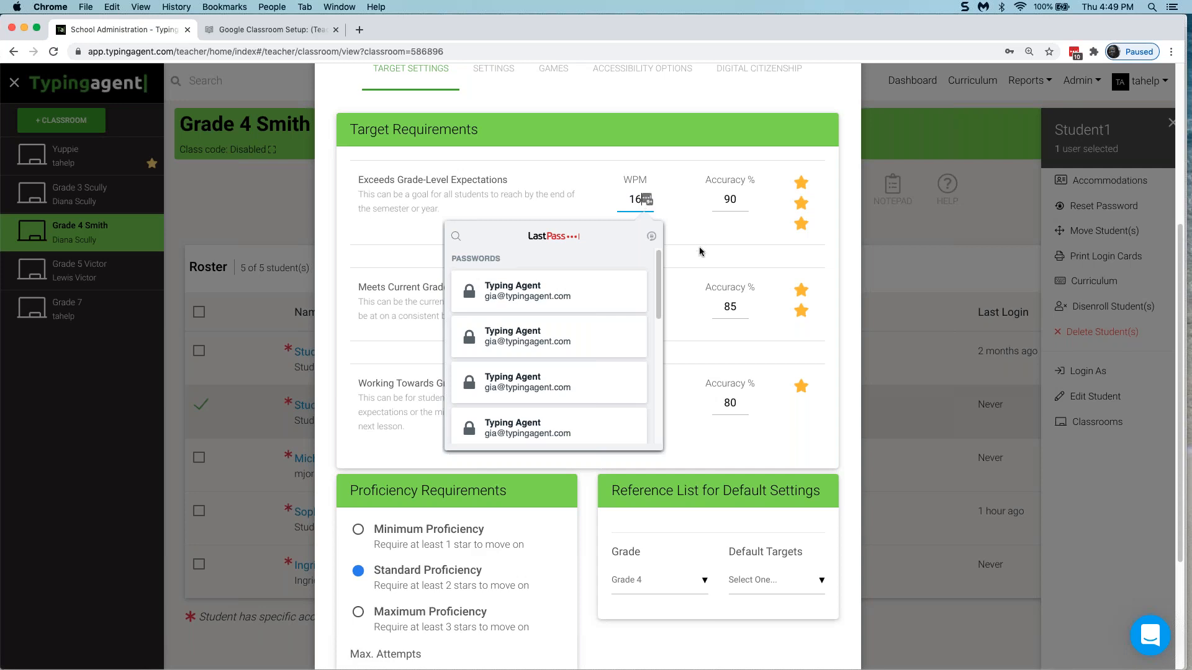
pyautogui.click(766, 169)
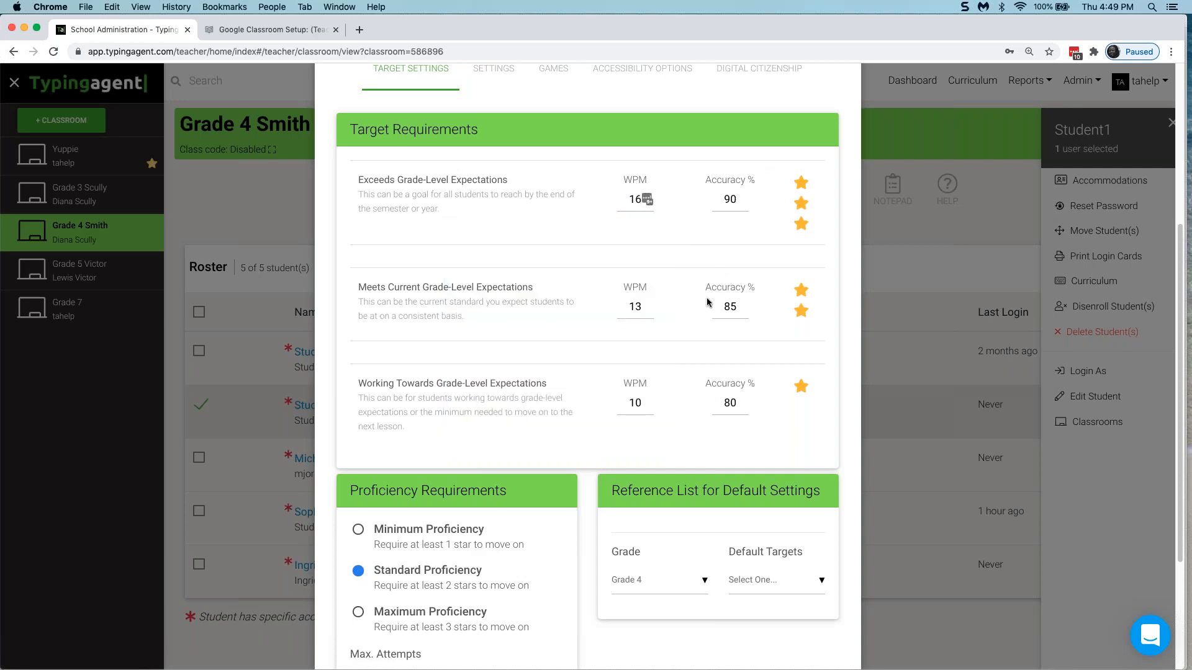
# Step: Look over Student1's proficiency requirements and close the accommodations without applying them
pyautogui.scroll(-1, 682, 340)
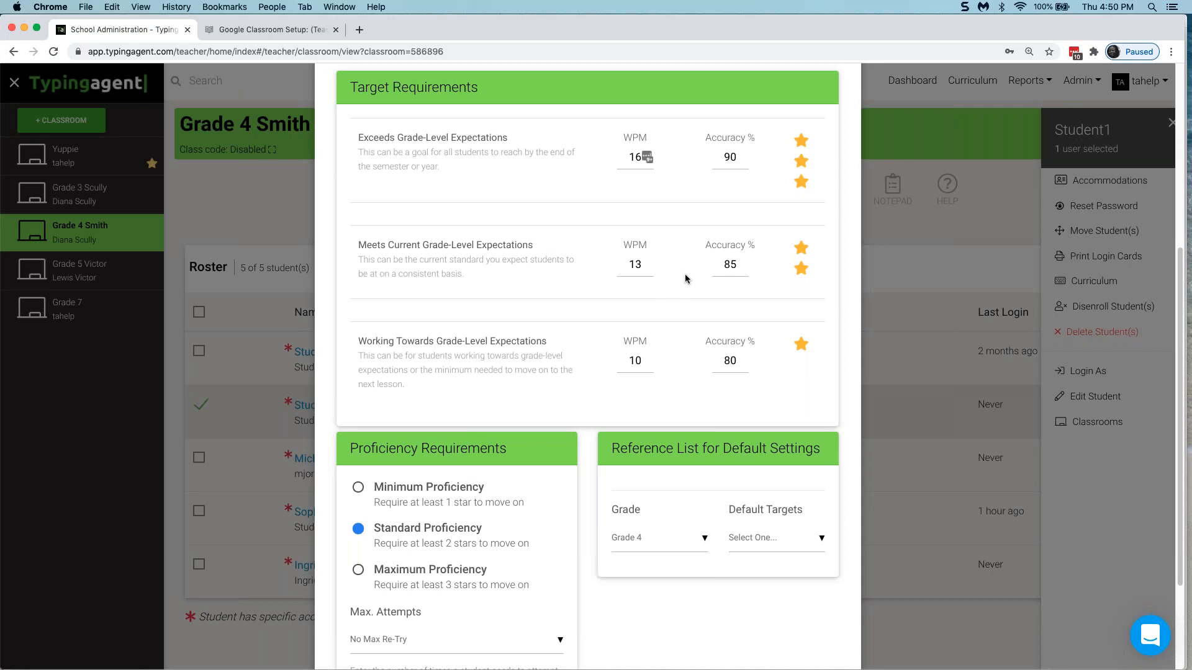
pyautogui.scroll(-3, 687, 297)
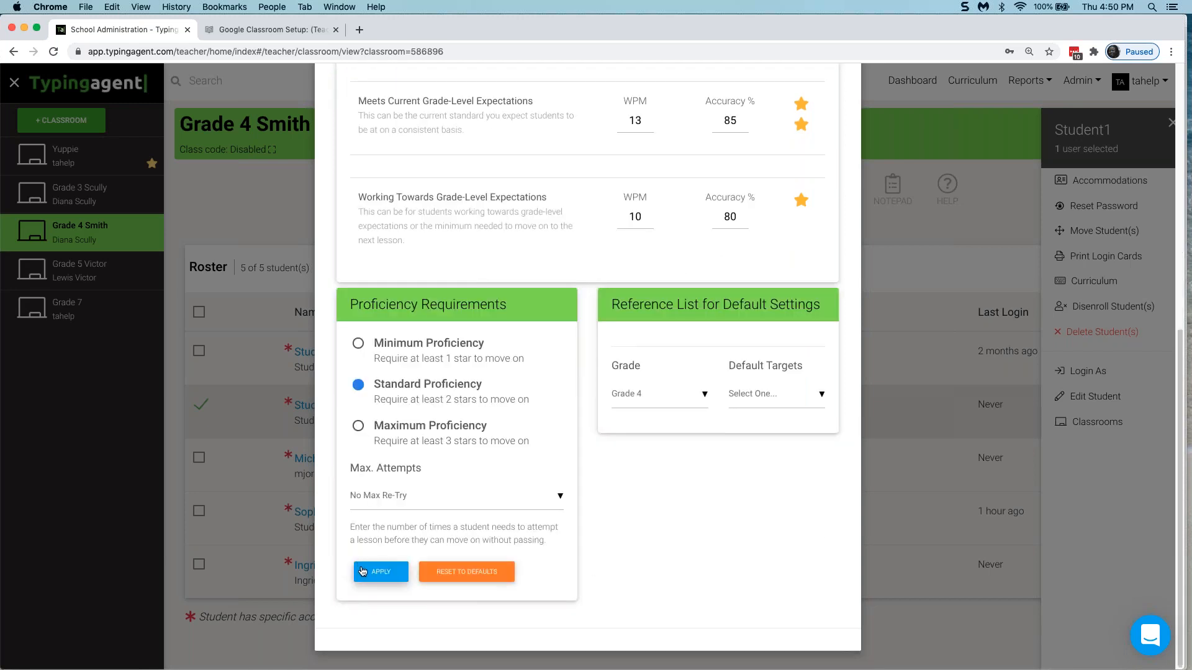
pyautogui.scroll(10, 665, 452)
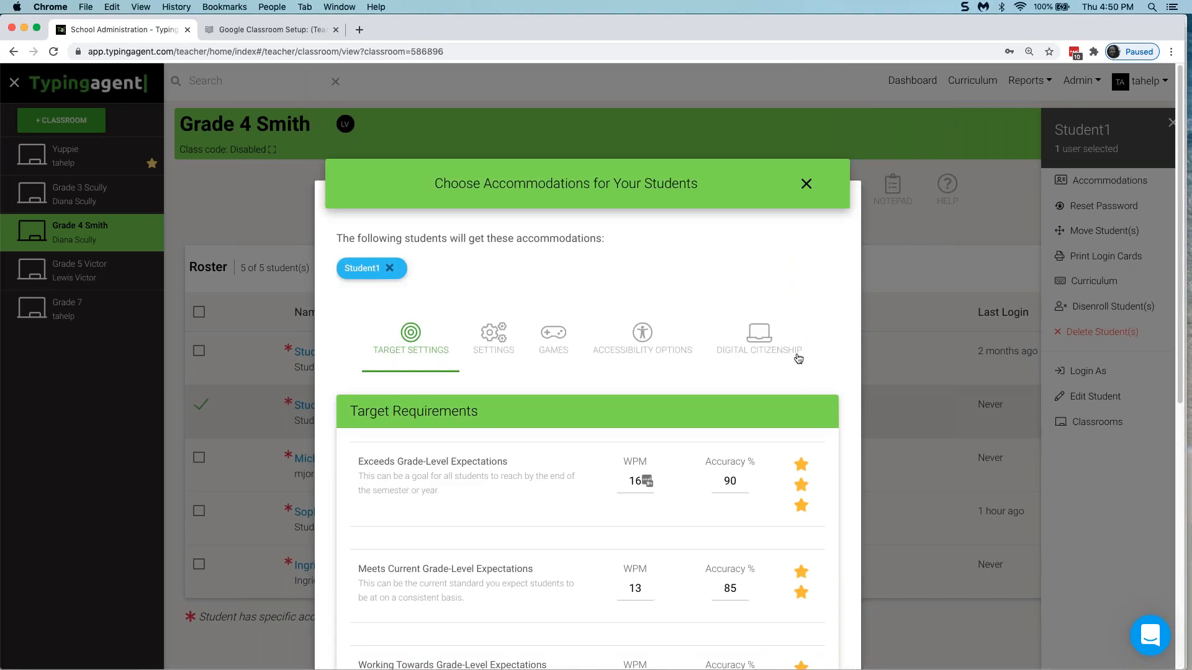
pyautogui.click(805, 185)
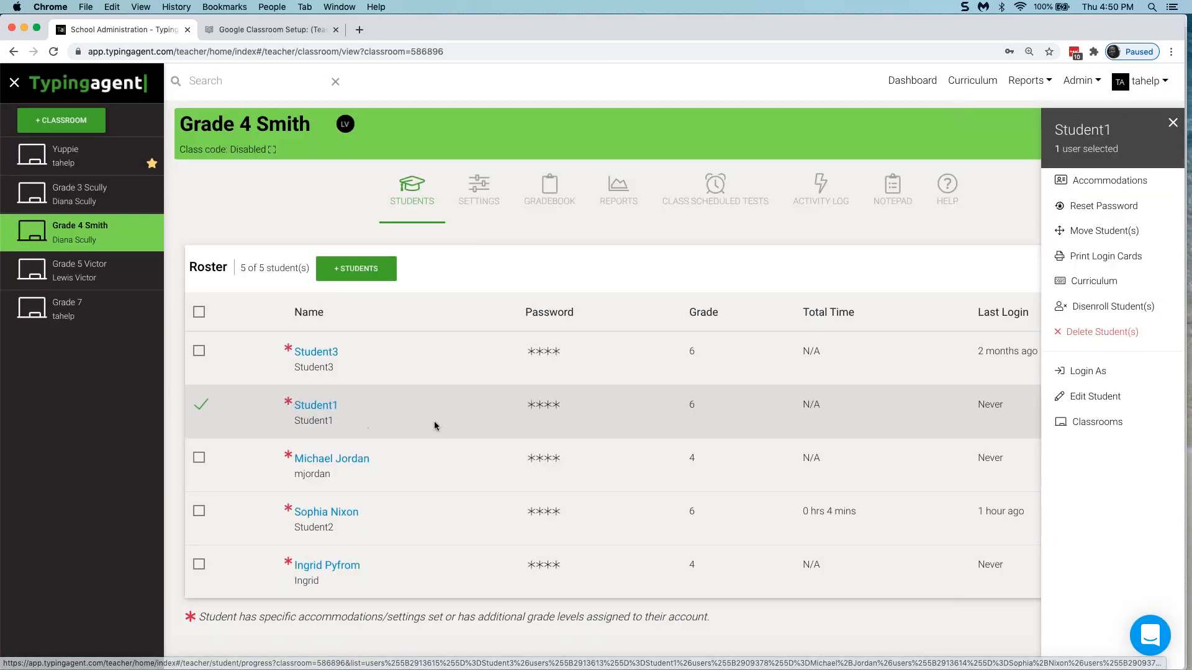
# Step: Reopen Student1's accommodations and turn on Lock On-Screen Keyboard in the student's settings
pyautogui.click(1104, 181)
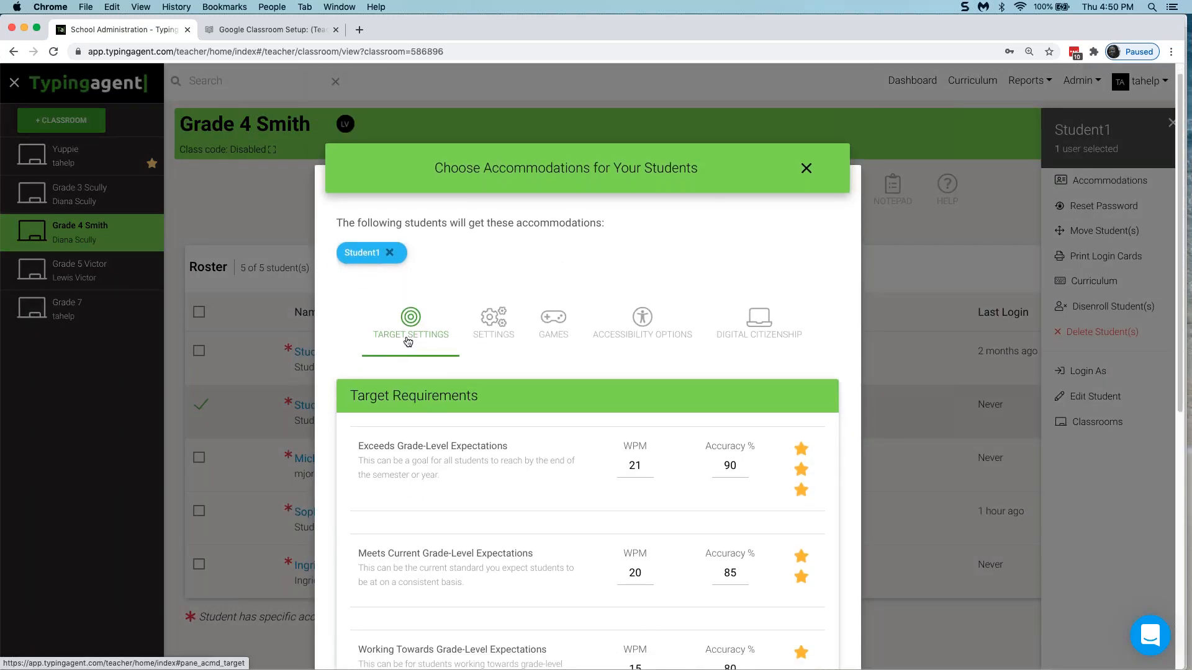
pyautogui.click(492, 332)
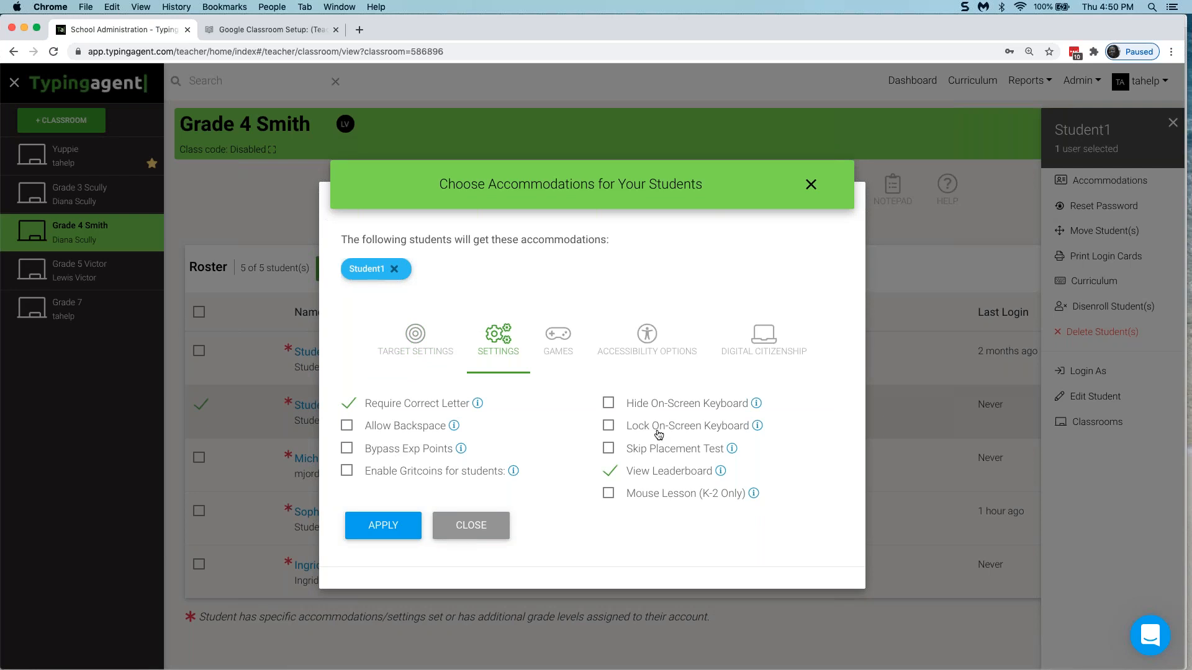
pyautogui.click(609, 427)
# Step: Look at Student1's games options and set Hands to Right Hand in the accessibility options, leaving High Contrast off
pyautogui.click(557, 338)
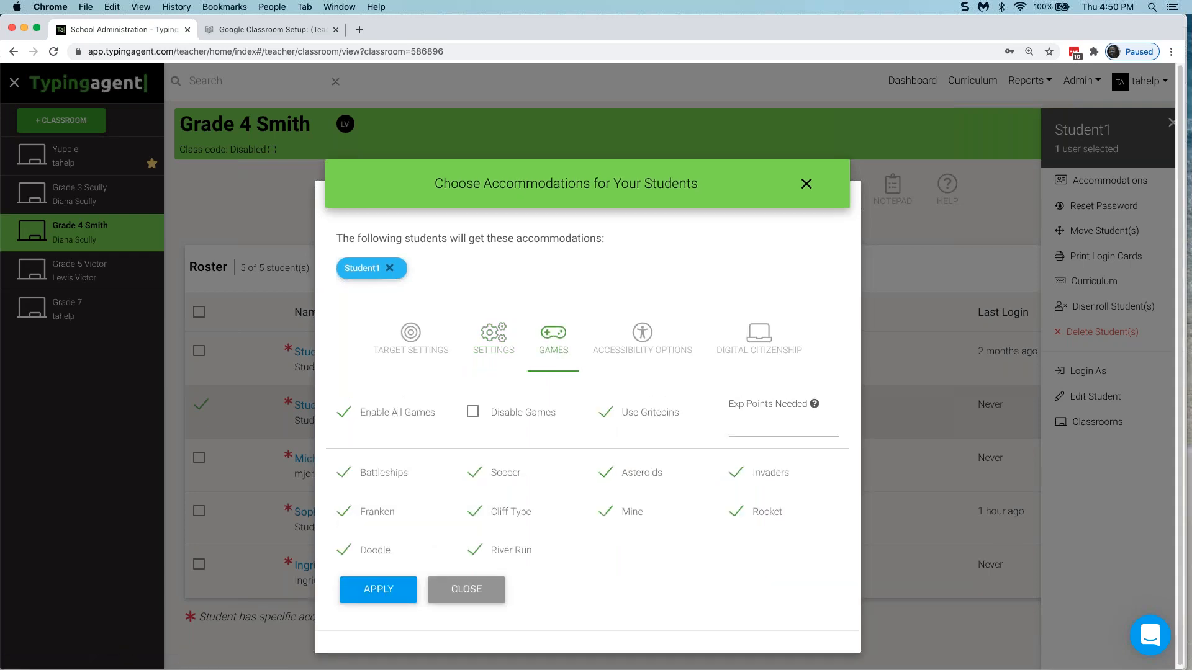
pyautogui.click(644, 351)
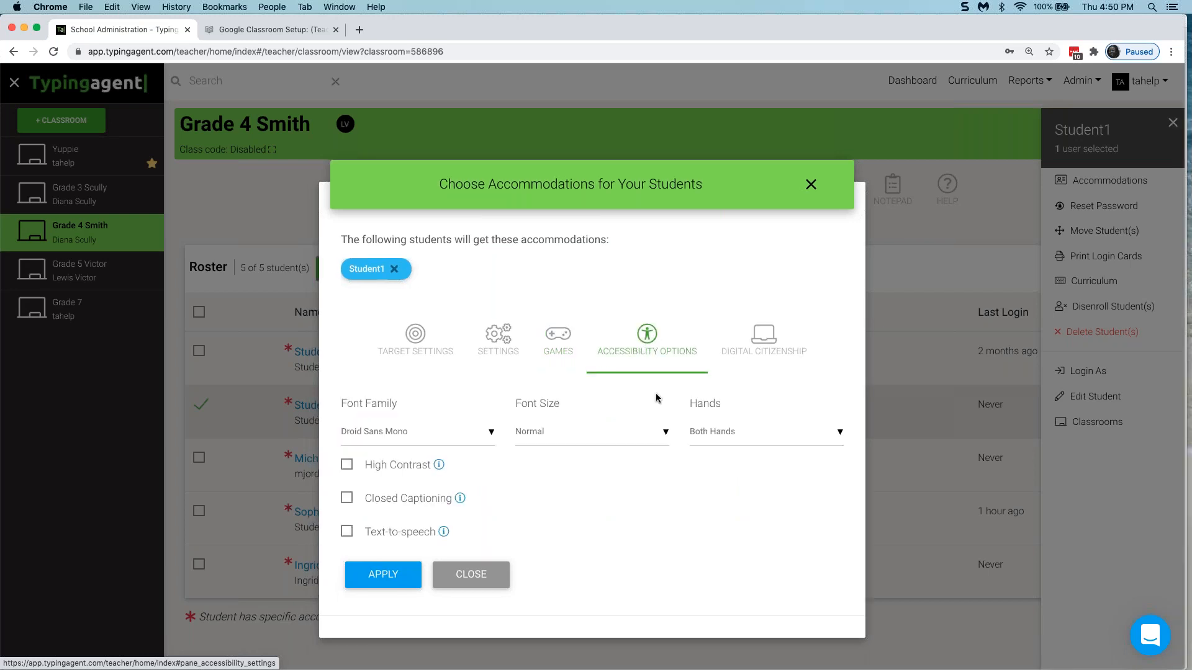
pyautogui.click(822, 442)
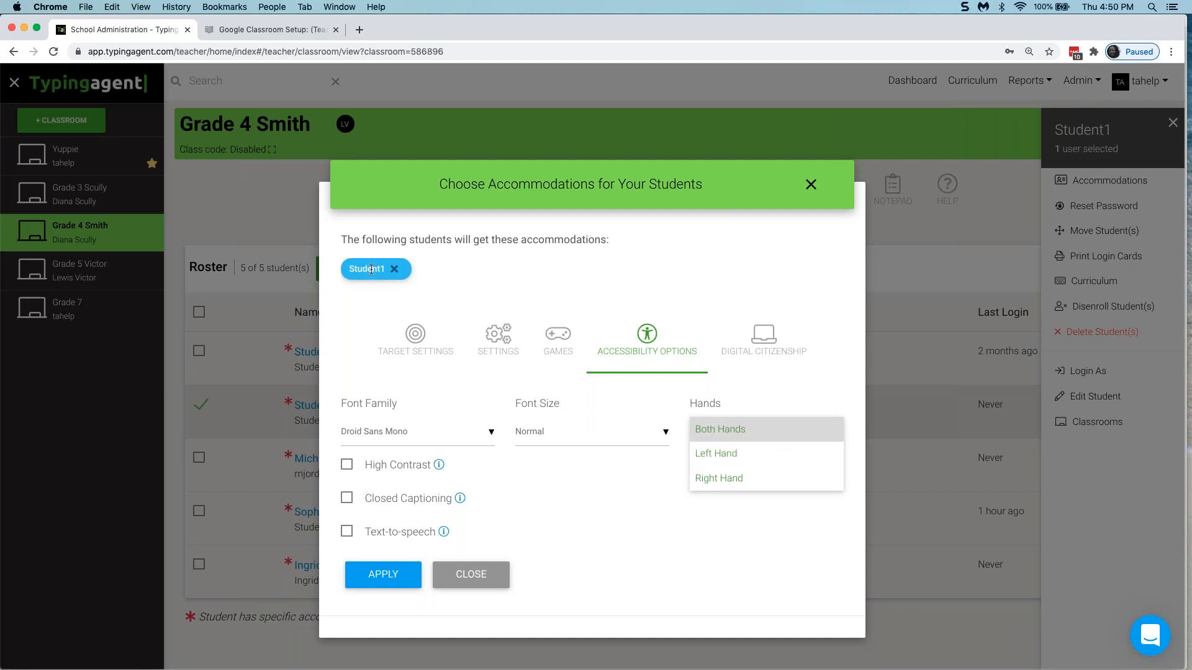
pyautogui.click(733, 479)
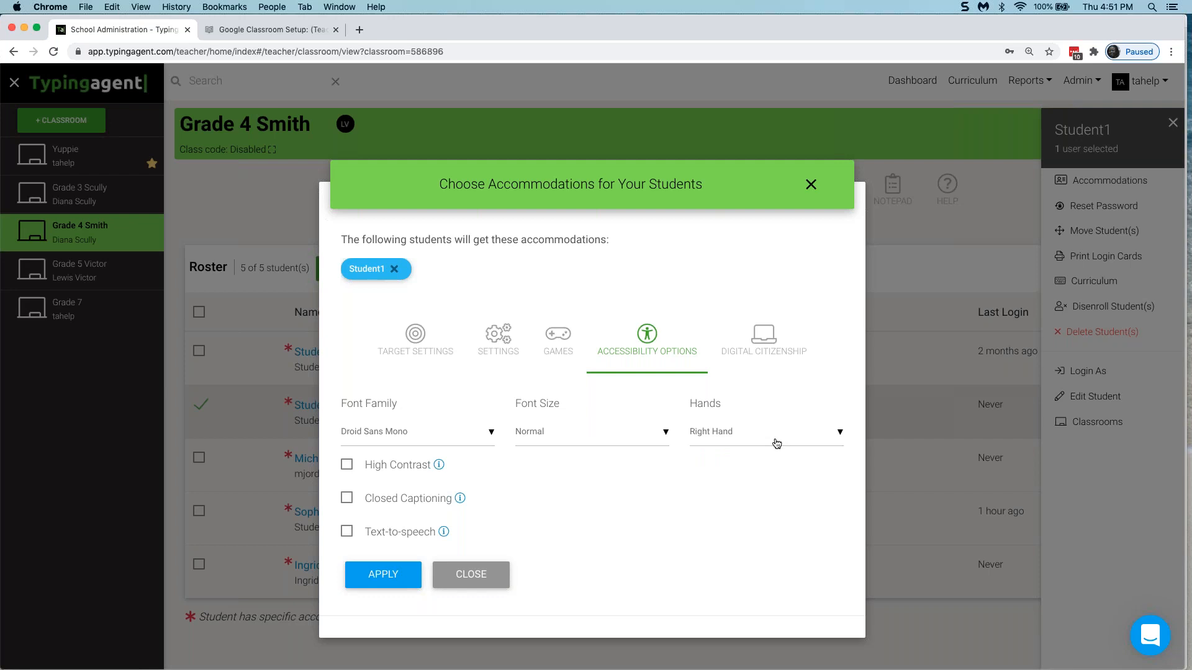
pyautogui.click(347, 466)
pyautogui.click(346, 470)
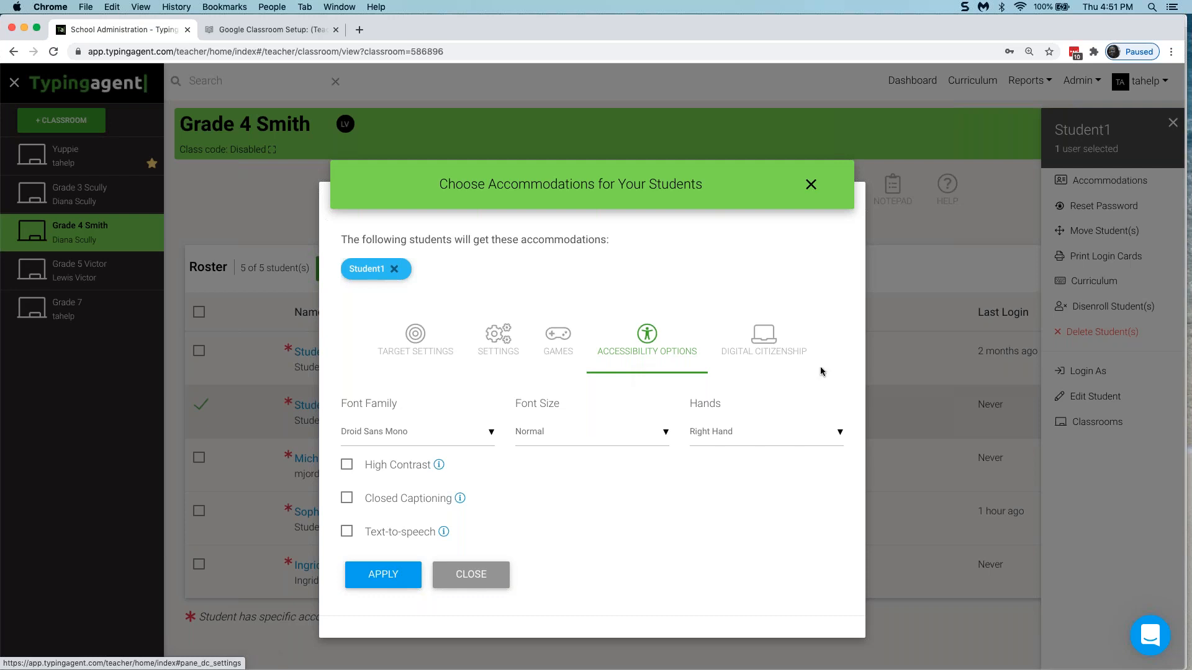
# Step: Lock Digital Citizenship units 2 through 8, from Commerce to Health and Wellness, for Student1
pyautogui.click(761, 343)
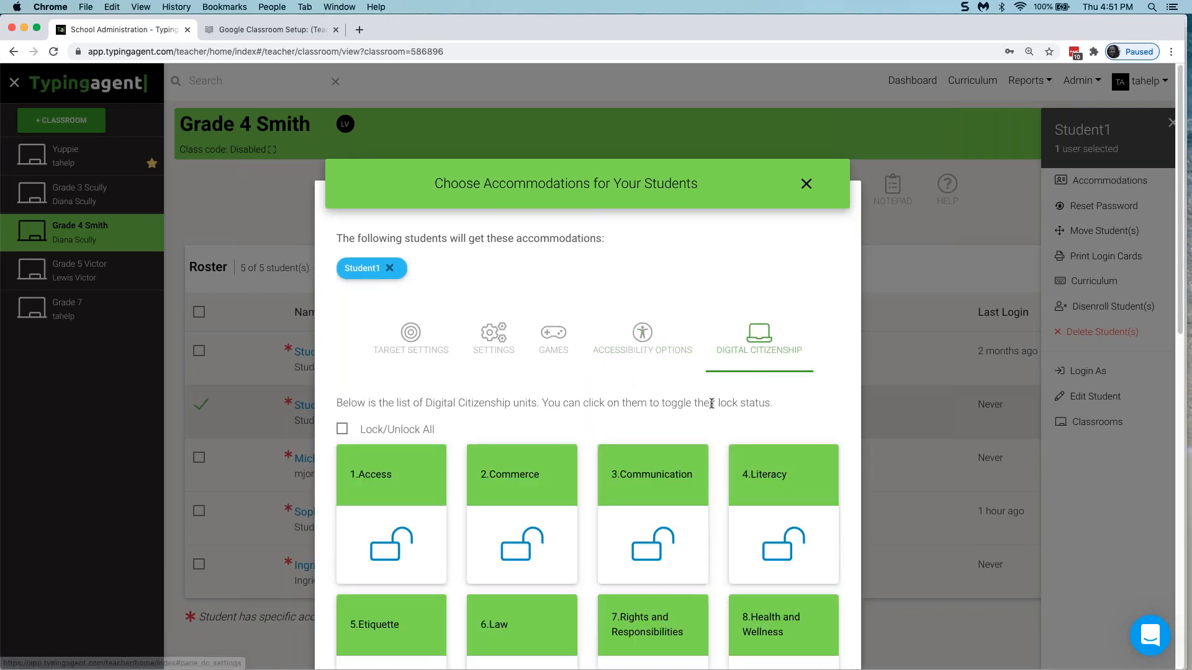
pyautogui.scroll(-8, 710, 407)
pyautogui.scroll(-5, 707, 414)
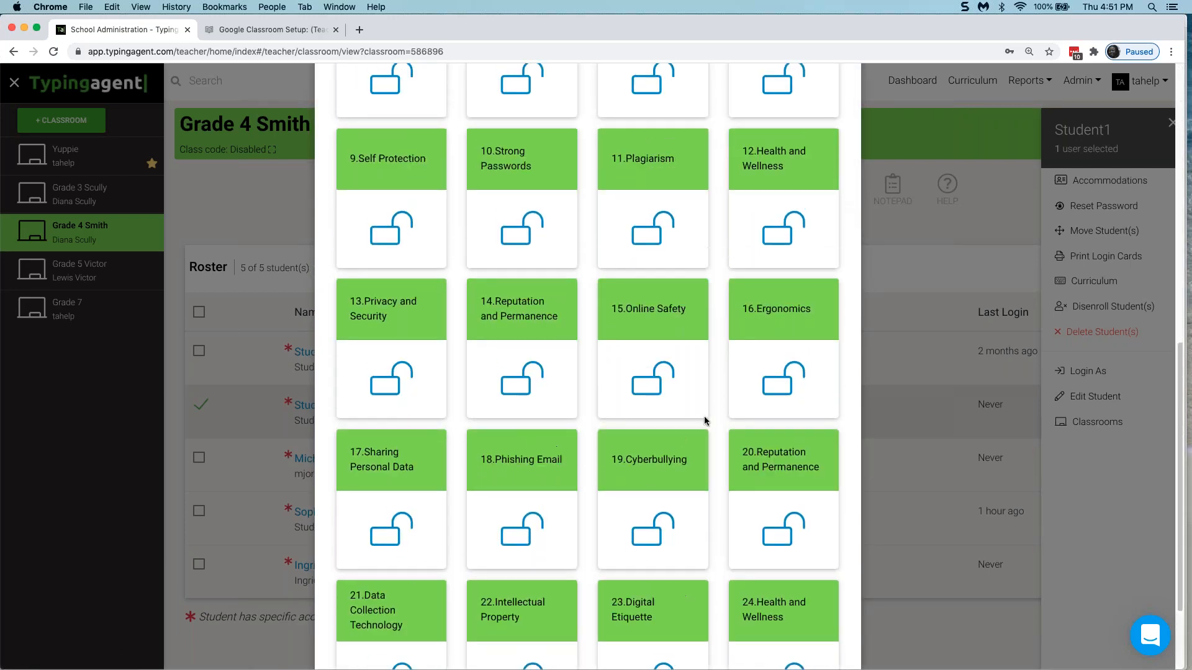
pyautogui.scroll(9, 517, 427)
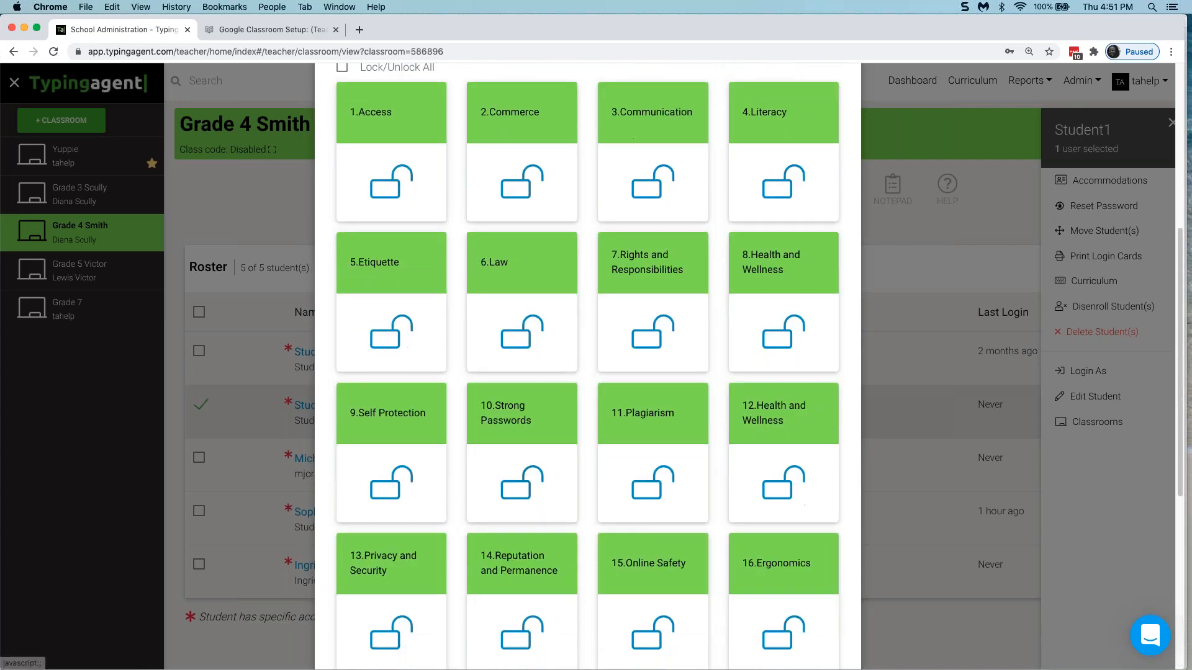
pyautogui.click(515, 348)
pyautogui.click(646, 353)
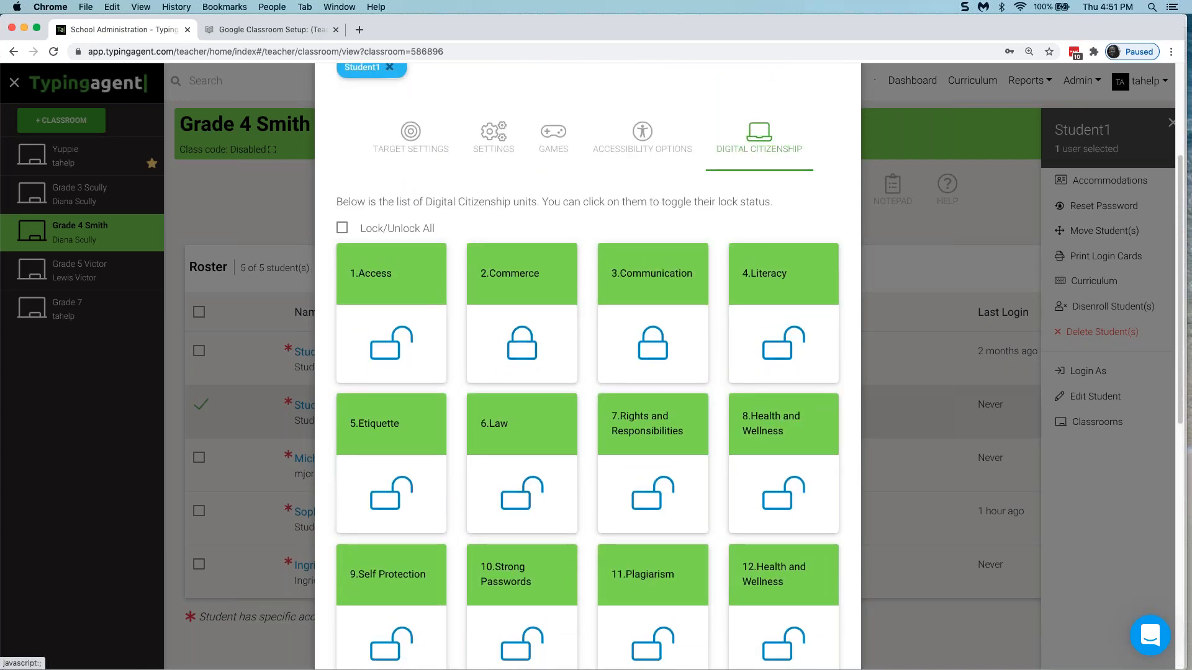
pyautogui.click(784, 345)
pyautogui.click(411, 507)
pyautogui.click(646, 504)
pyautogui.click(763, 510)
pyautogui.click(530, 500)
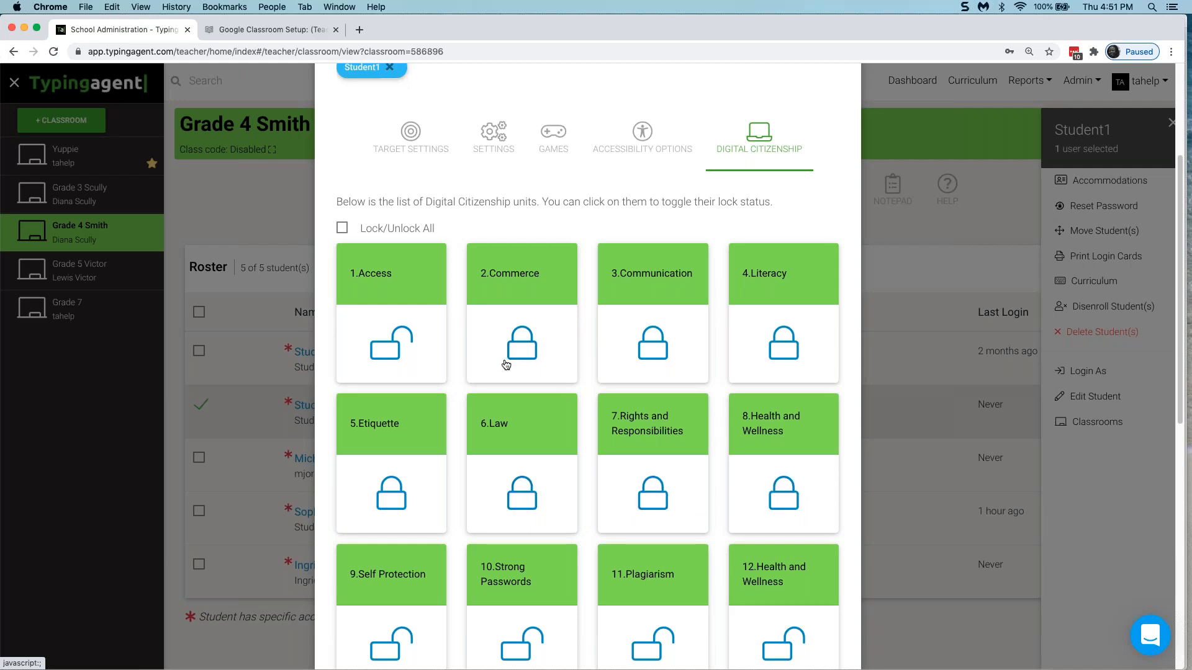
# Step: Look through the remaining Digital Citizenship units, then close Student1's accommodations and student actions
pyautogui.scroll(-1, 395, 328)
pyautogui.scroll(-5, 397, 327)
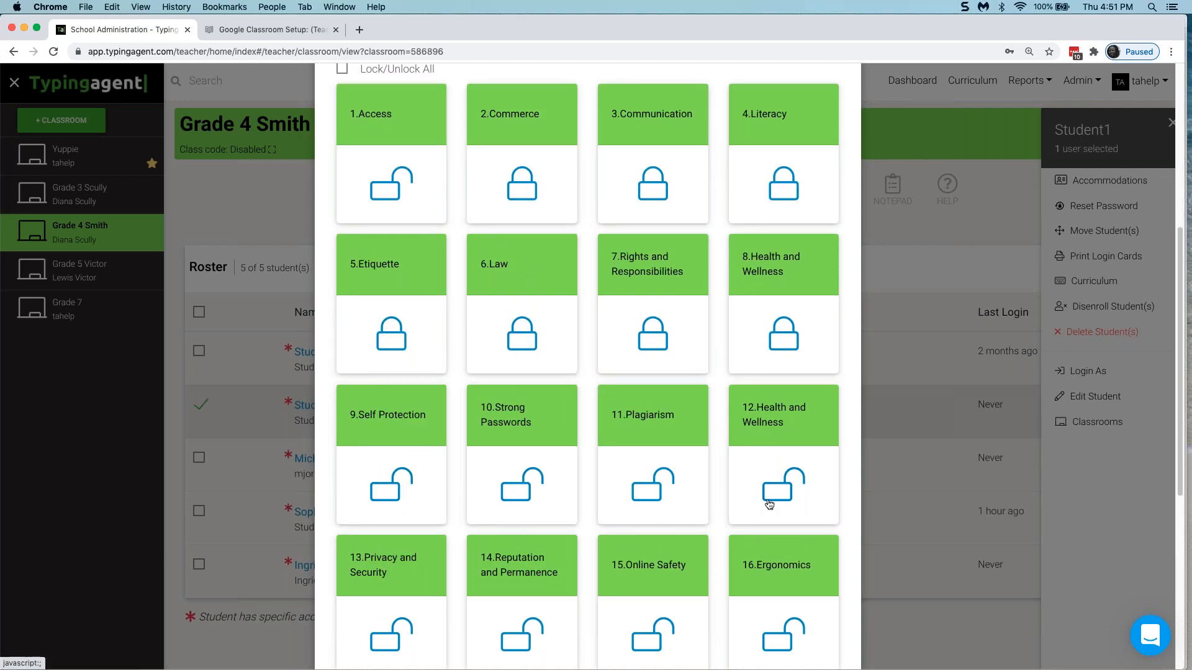
pyautogui.scroll(-5, 751, 503)
pyautogui.scroll(10, 661, 477)
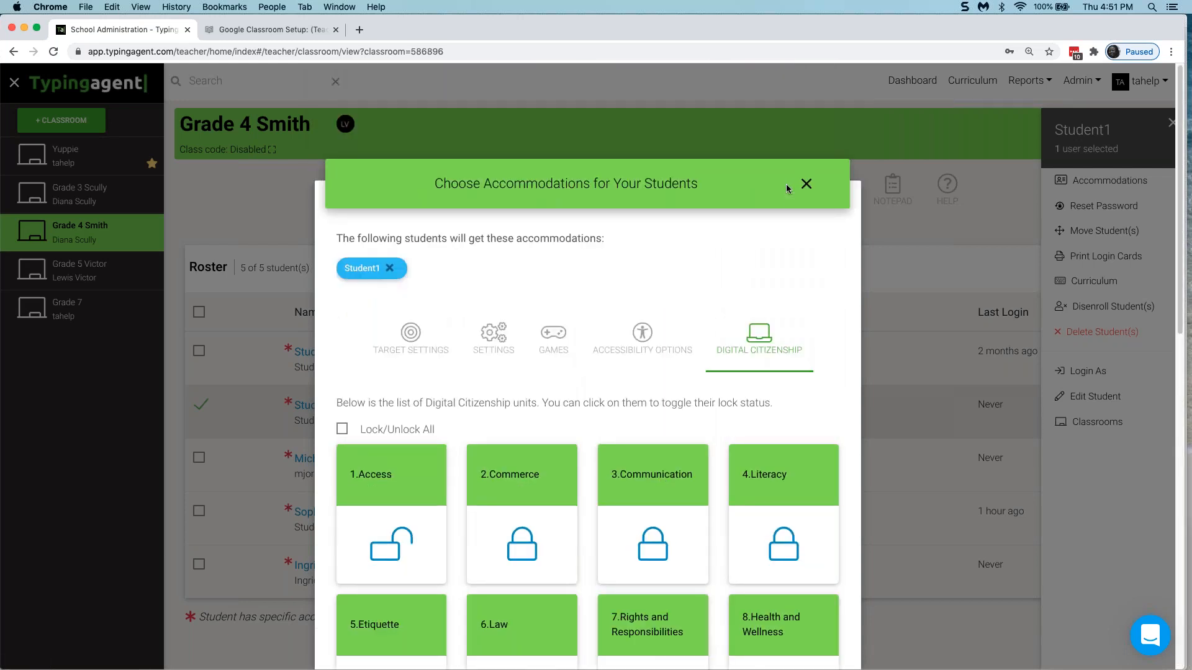
pyautogui.click(807, 183)
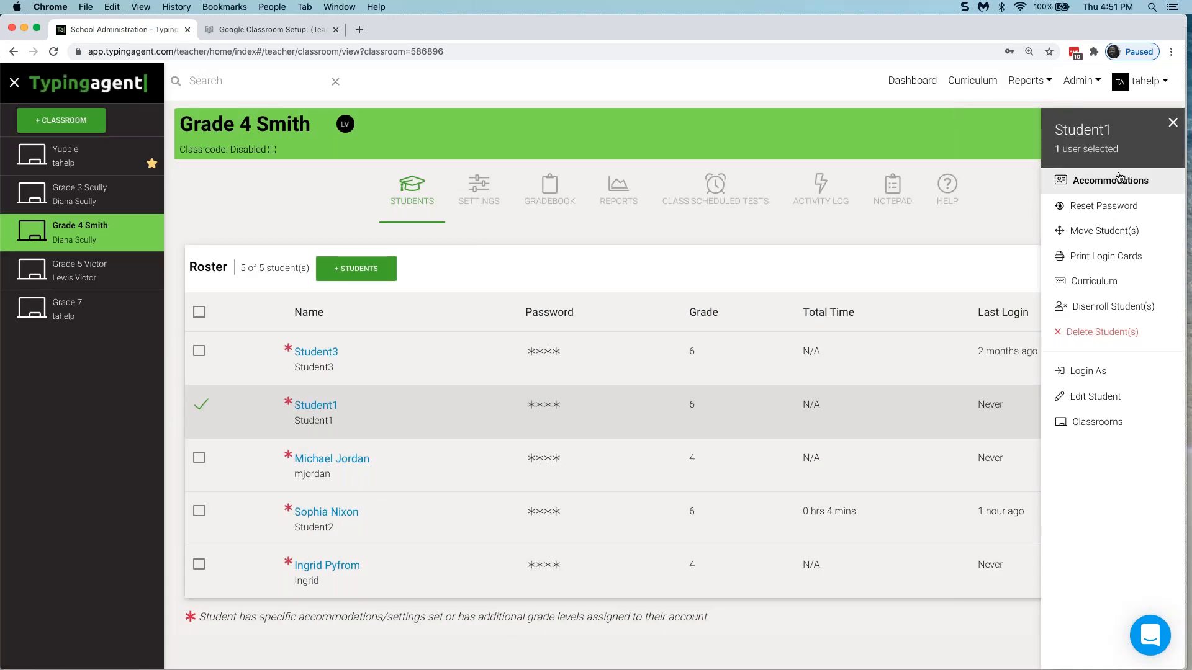
pyautogui.click(1172, 124)
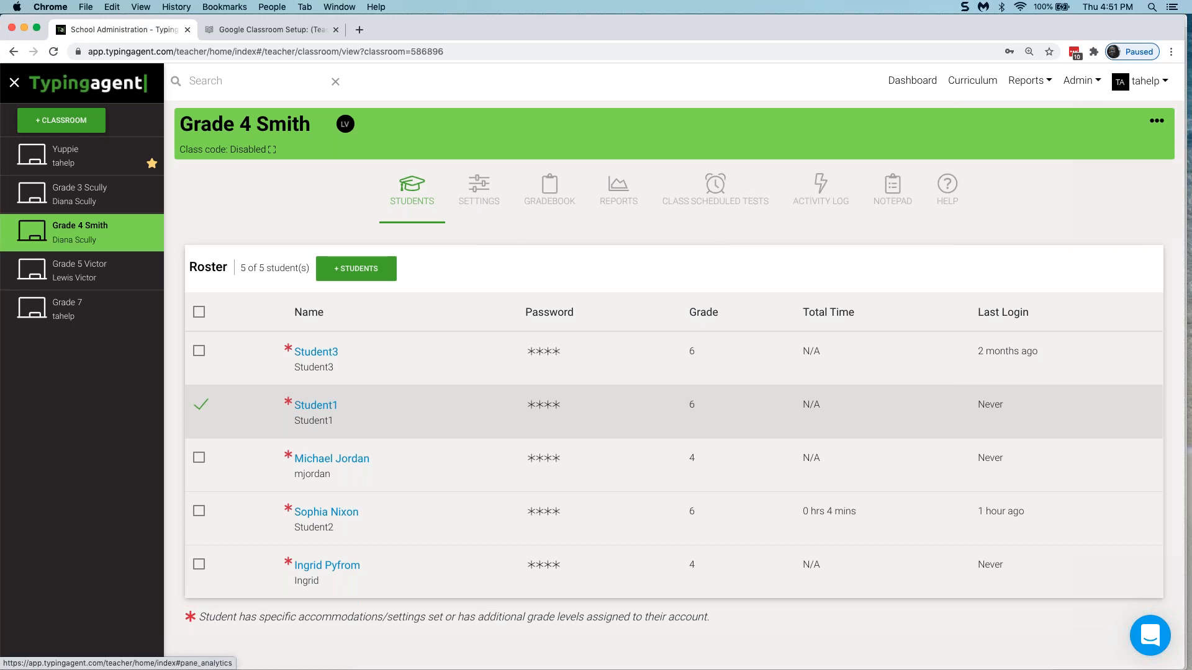
# Step: View the Grade 4 class settings and the Active Student Curriculum report, ending at the class reports overview
pyautogui.click(475, 198)
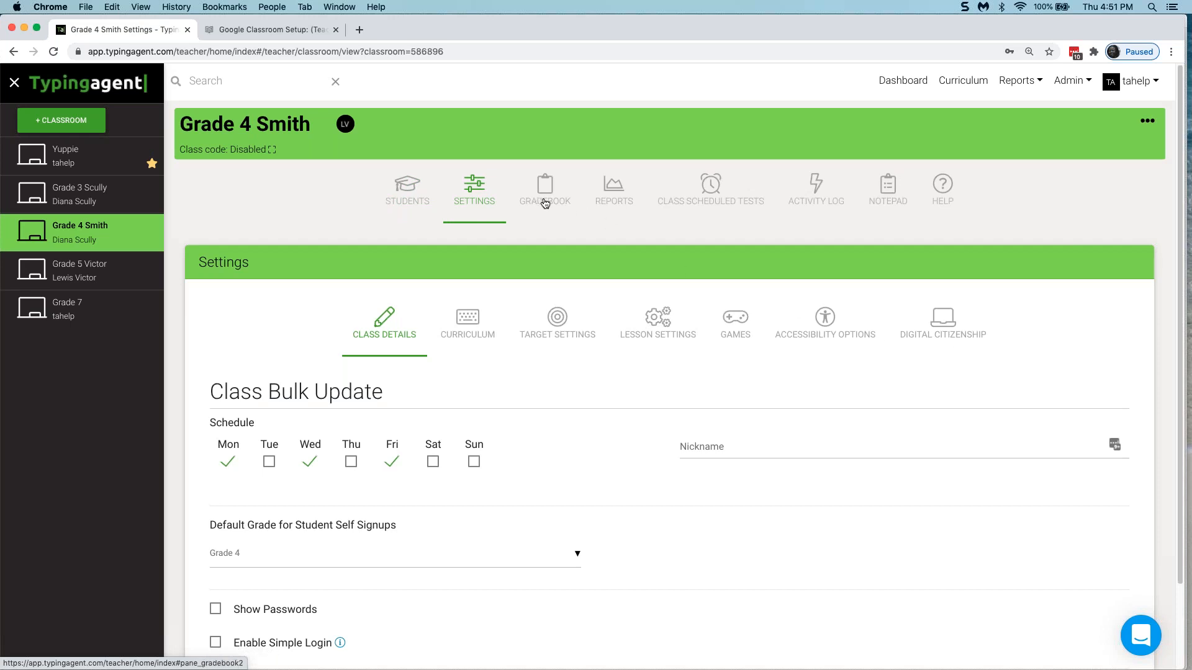
pyautogui.click(625, 217)
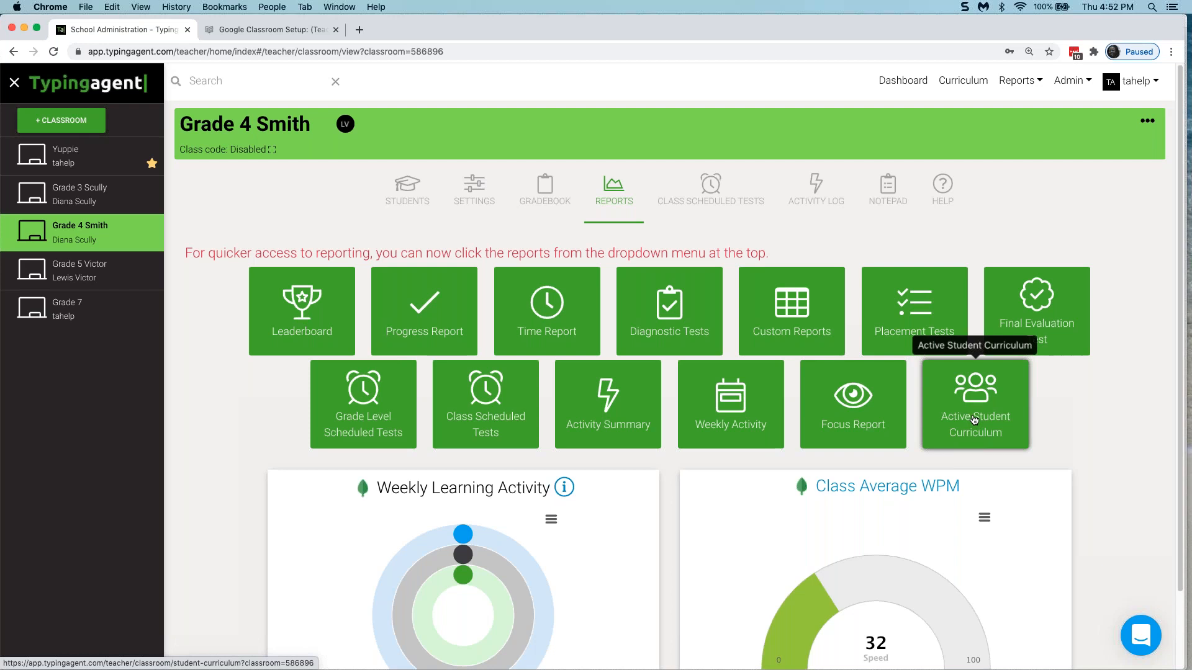
pyautogui.click(974, 420)
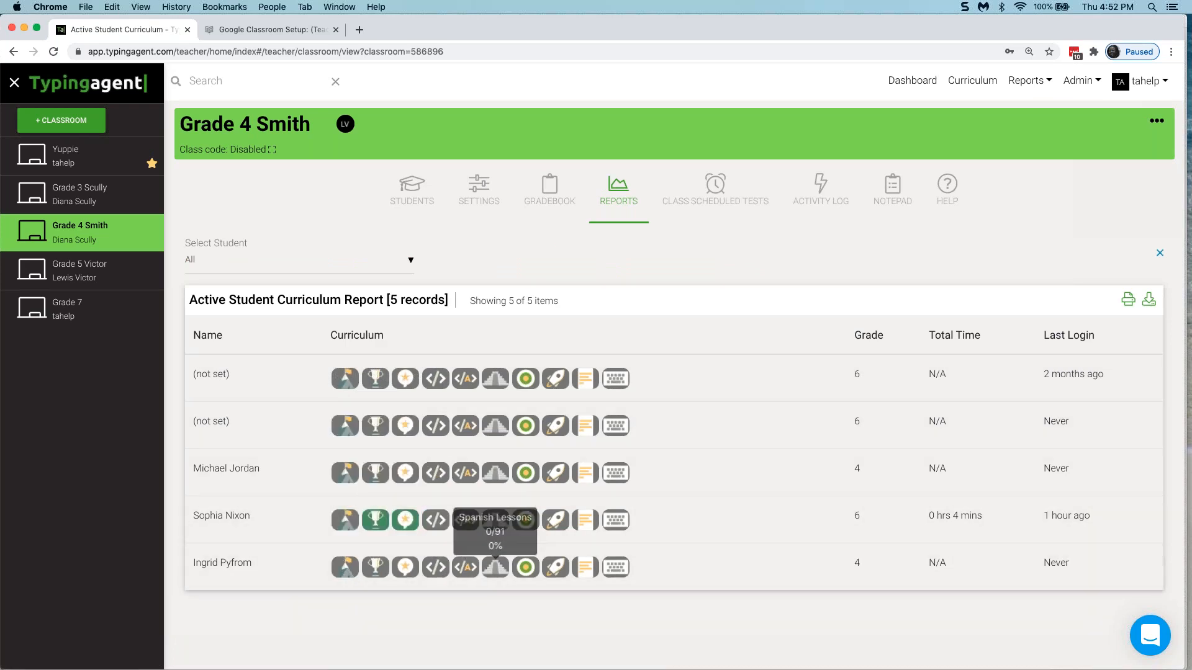
pyautogui.click(620, 206)
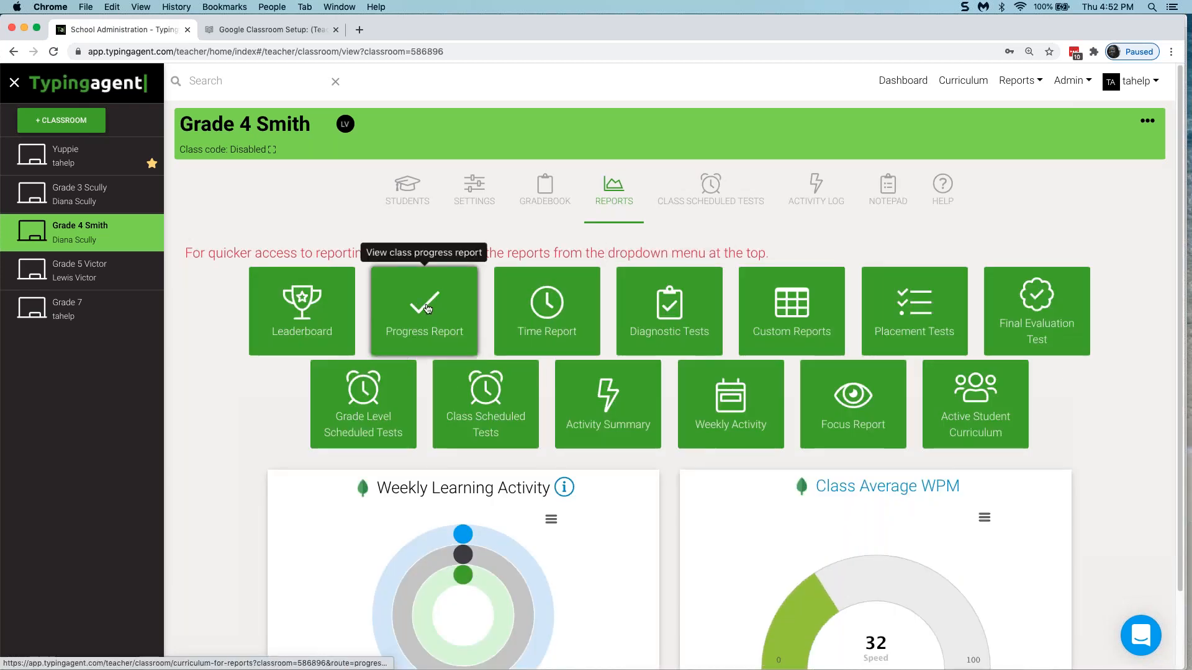
# Step: Show the Grade 4 class's Progress Report for Keyboarding Foundations 3+ and examine its legend of stars and statuses
pyautogui.click(427, 309)
pyautogui.click(371, 317)
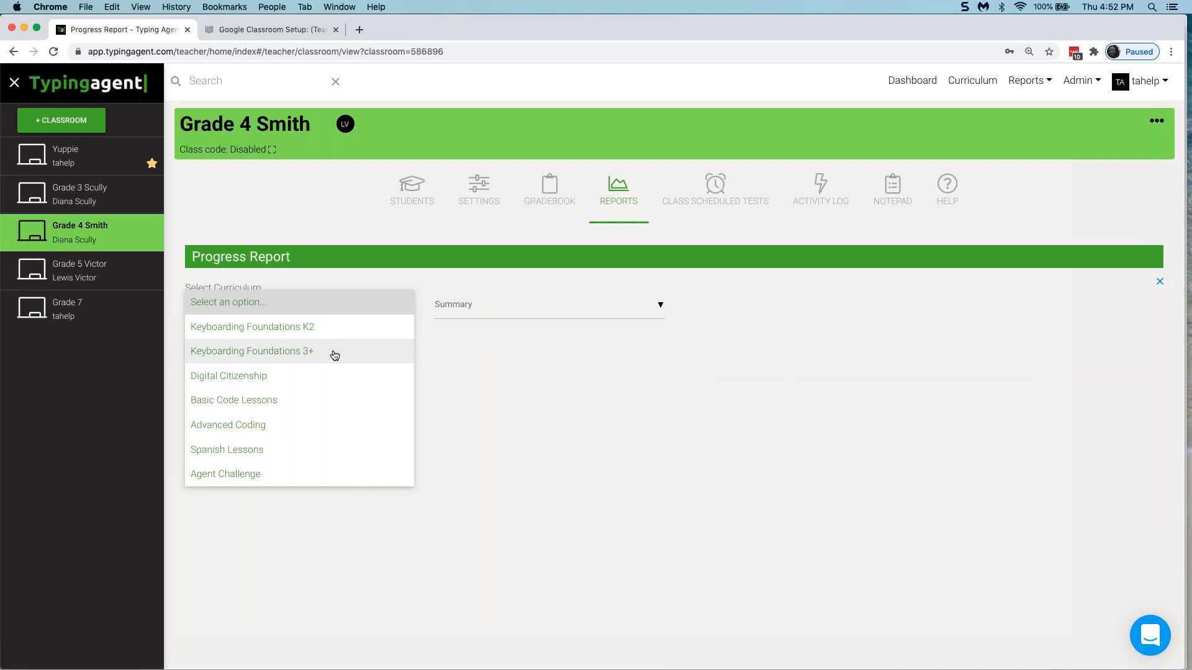
pyautogui.click(334, 357)
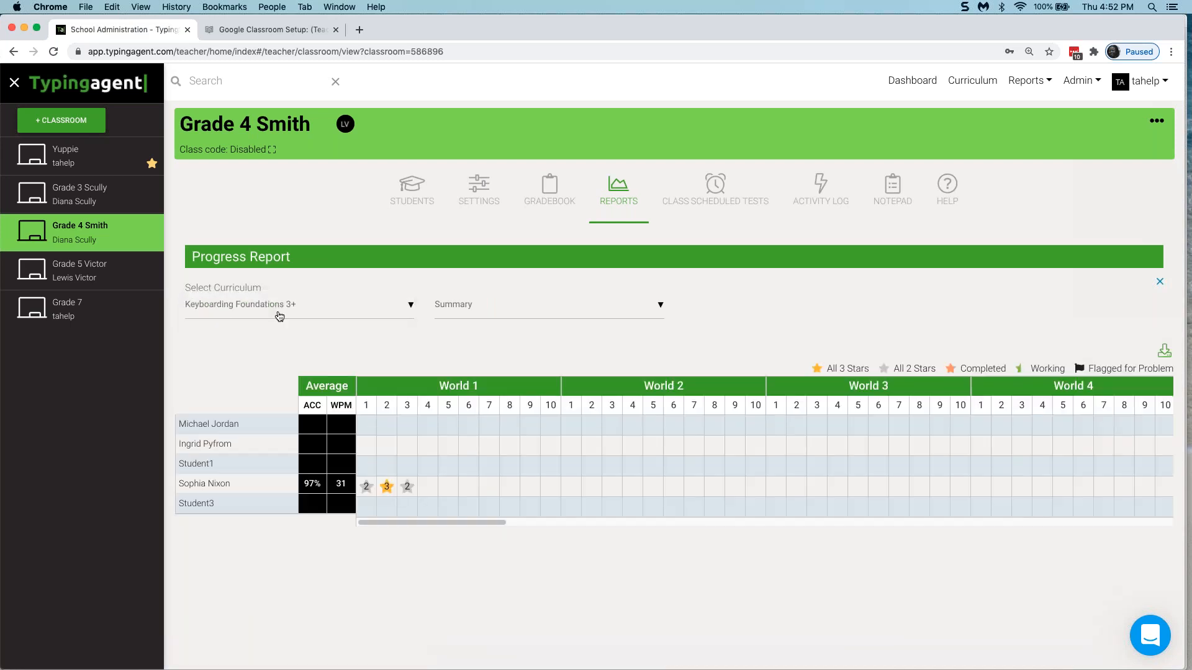
pyautogui.moveTo(979, 369)
pyautogui.moveTo(835, 368)
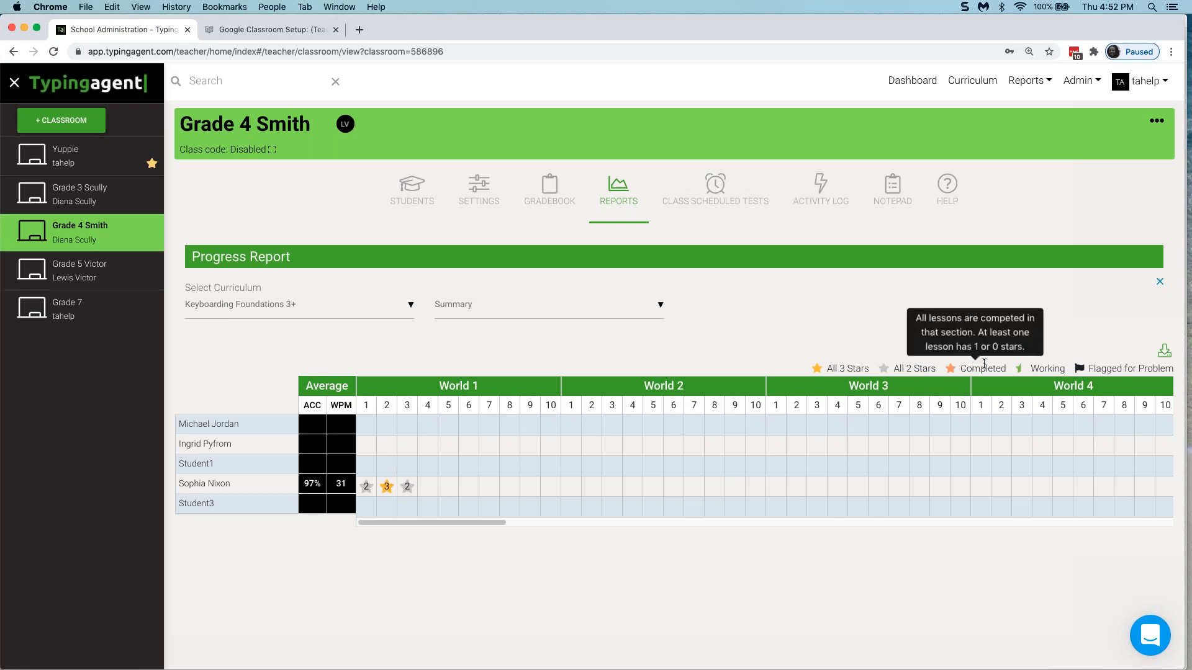
pyautogui.moveTo(1080, 368)
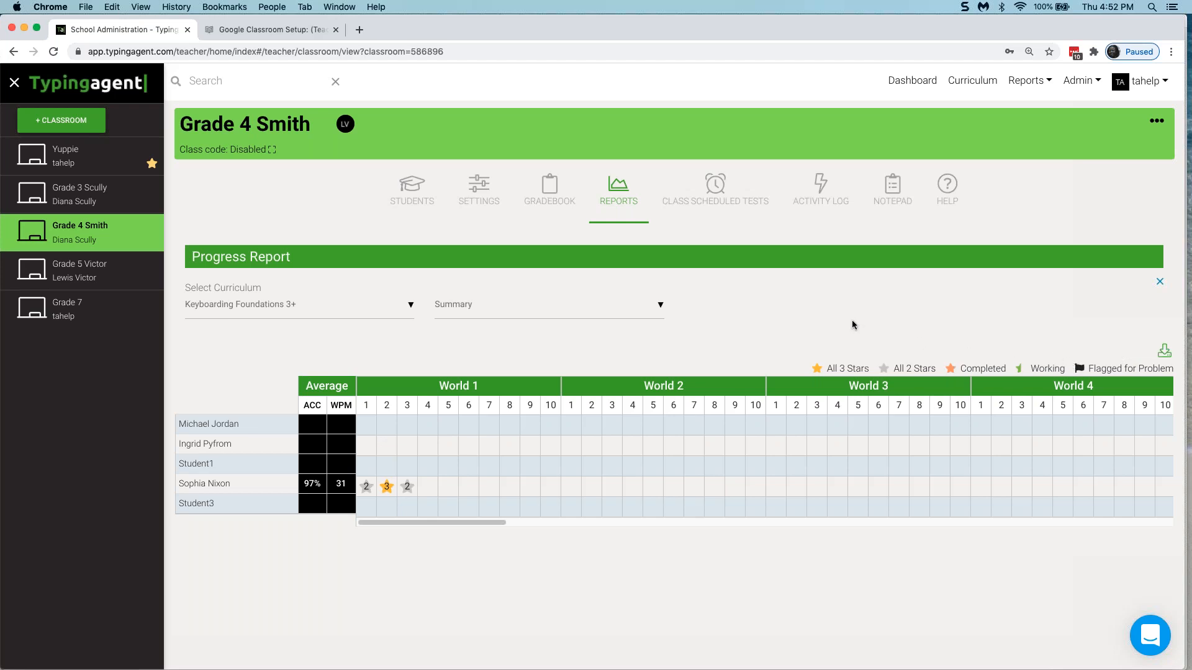
# Step: View the class scheduled tests, then return to the reports overview and look over the report tiles and charts
pyautogui.click(709, 202)
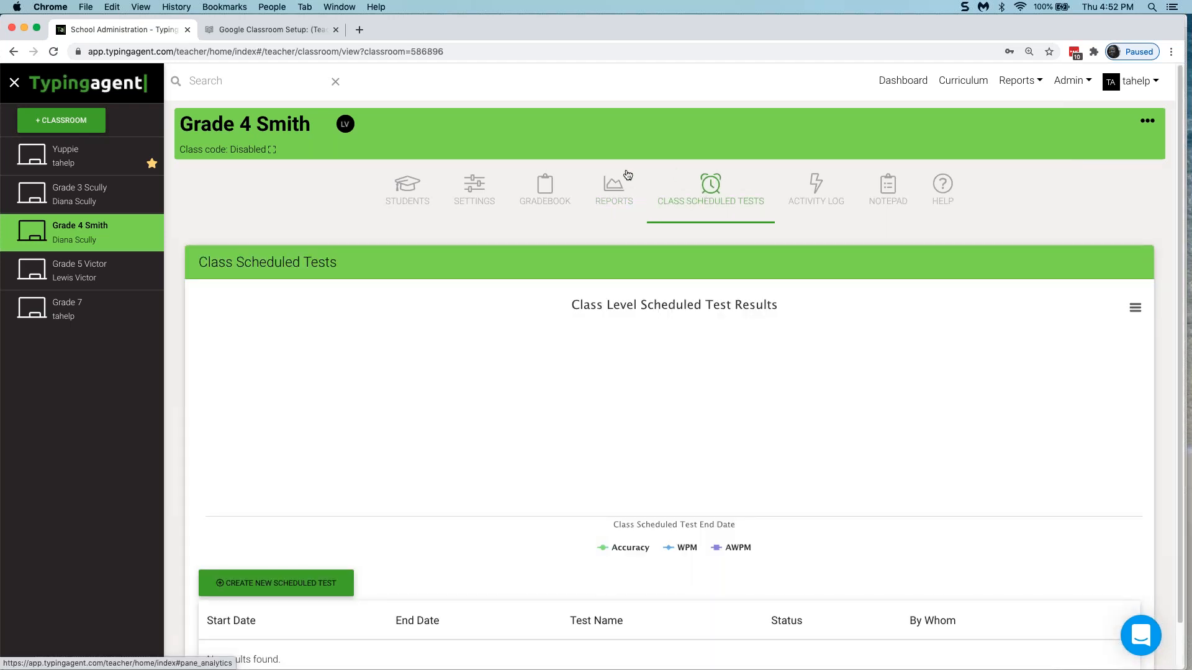
pyautogui.click(601, 199)
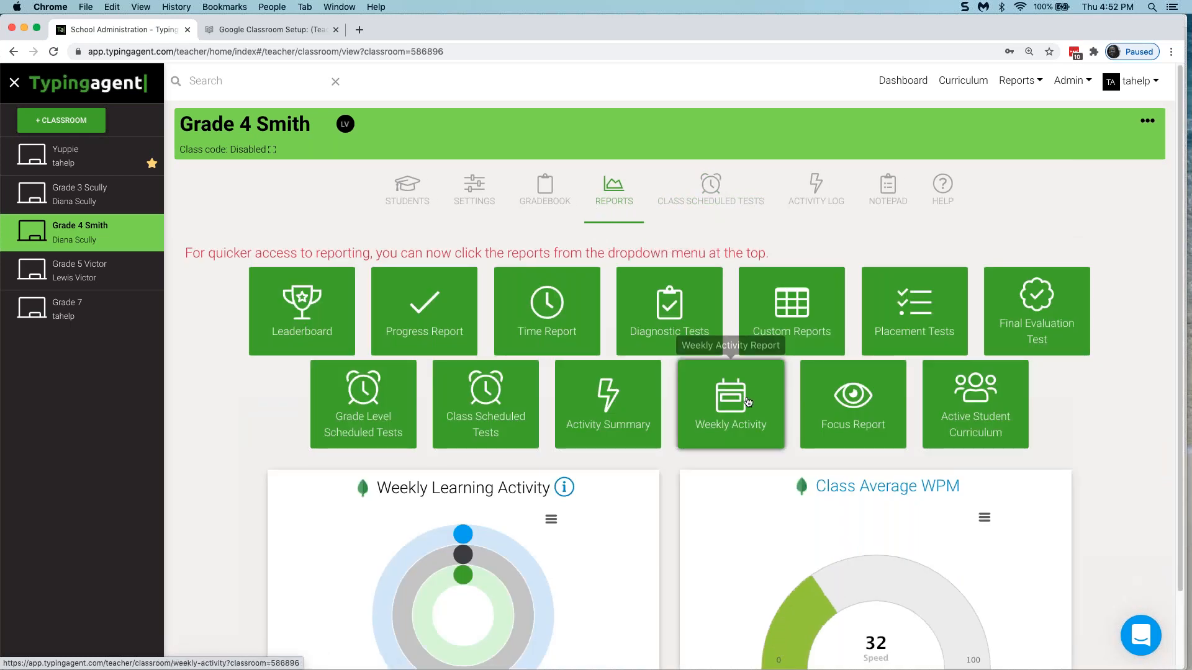
pyautogui.scroll(-3, 724, 420)
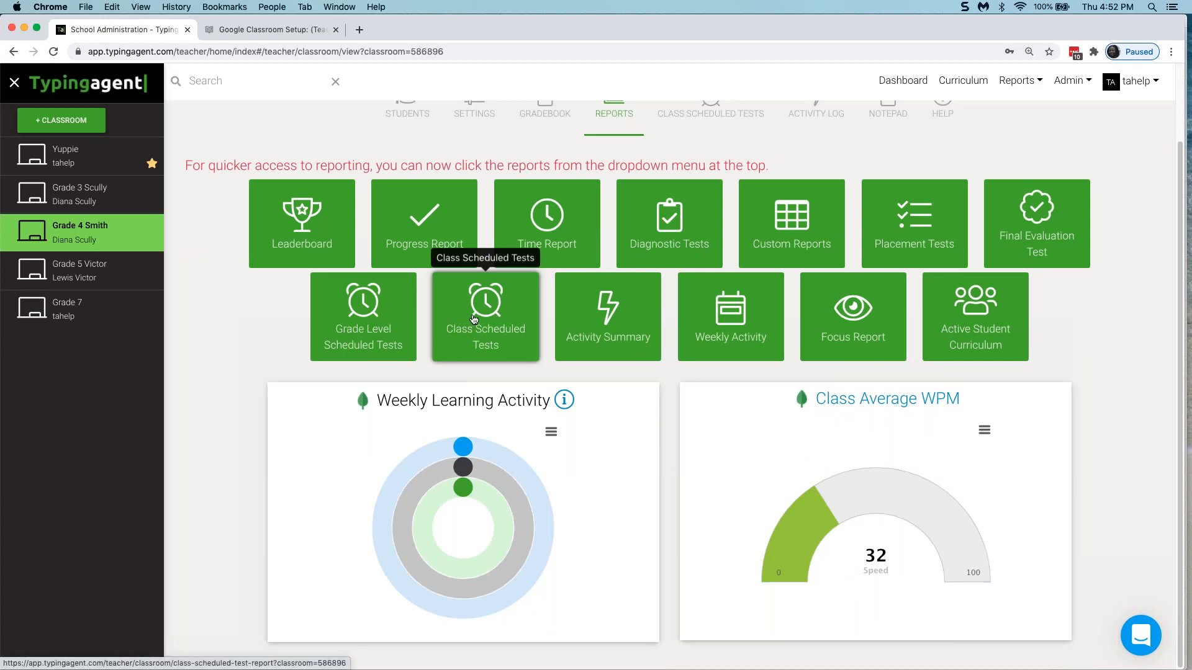
pyautogui.scroll(3, 490, 323)
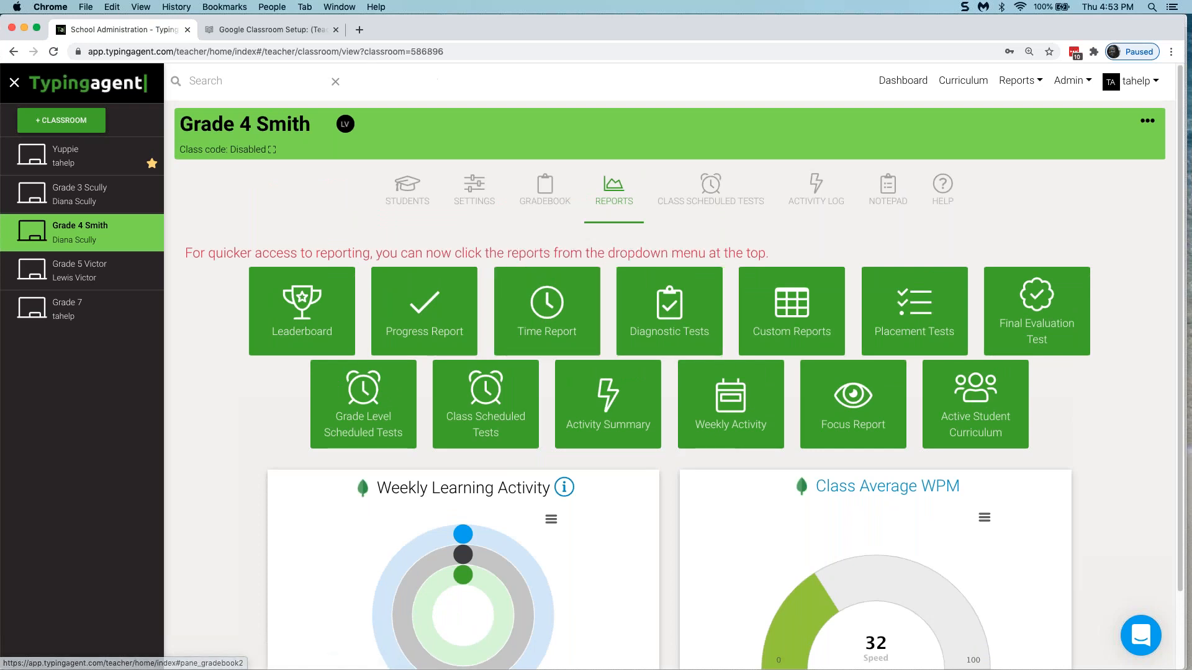
# Step: Switch to the Typing Agent Solution Center and search its articles for "school admin, progress report"
pyautogui.click(286, 30)
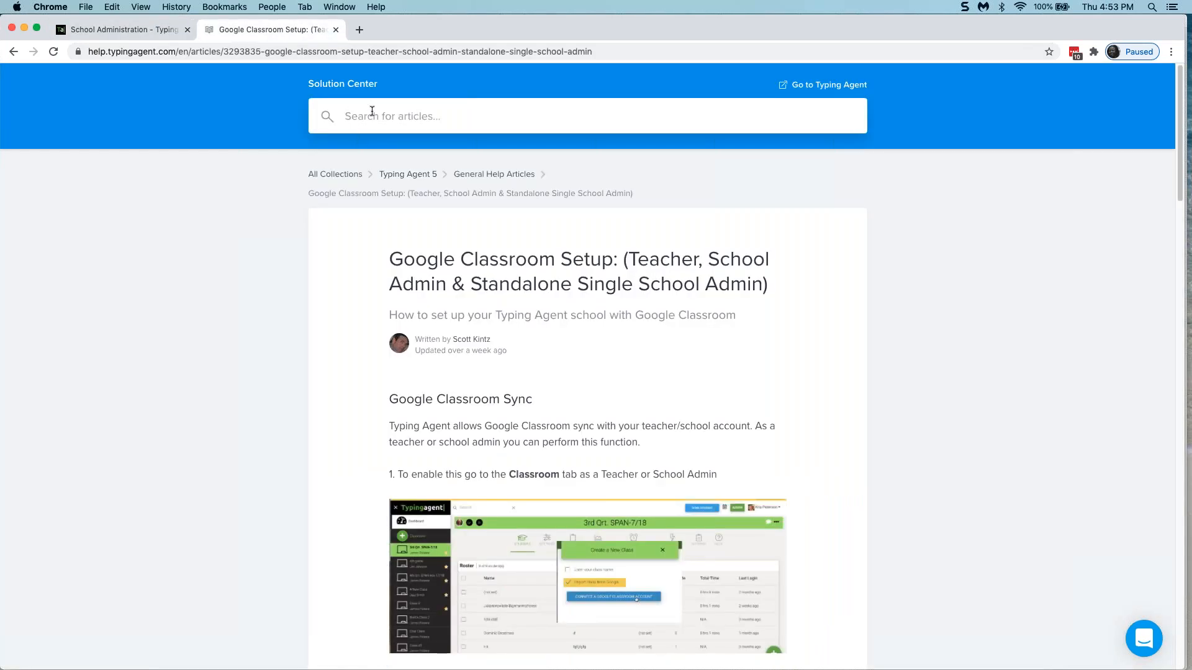
pyautogui.write('sco')
pyautogui.write('hool admin, progre')
pyautogui.write('ss report')
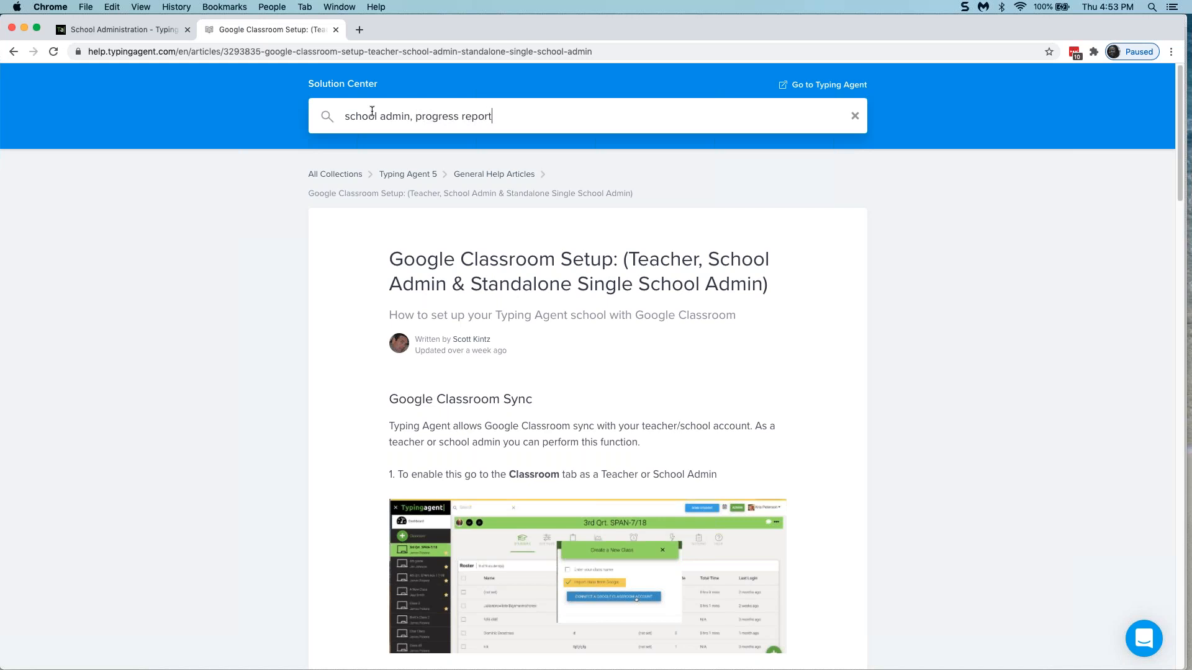
pyautogui.press('Return')
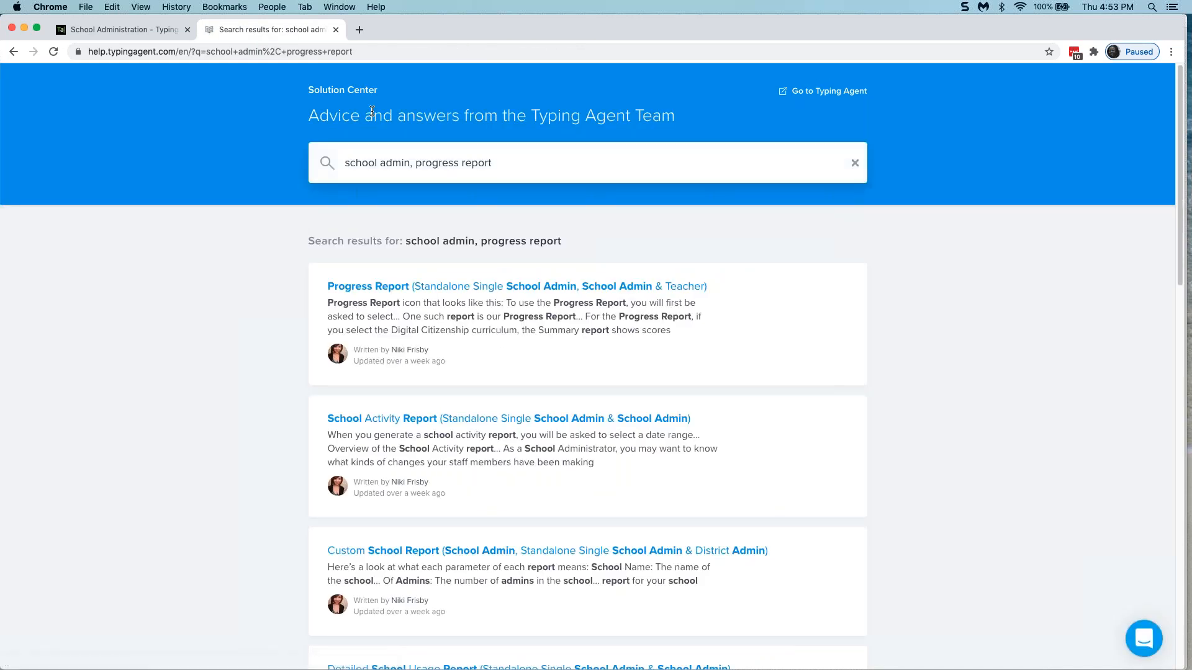
# Step: Open the Progress Report article for school admins and teachers and skim its instructions on curriculum and report types
pyautogui.click(467, 291)
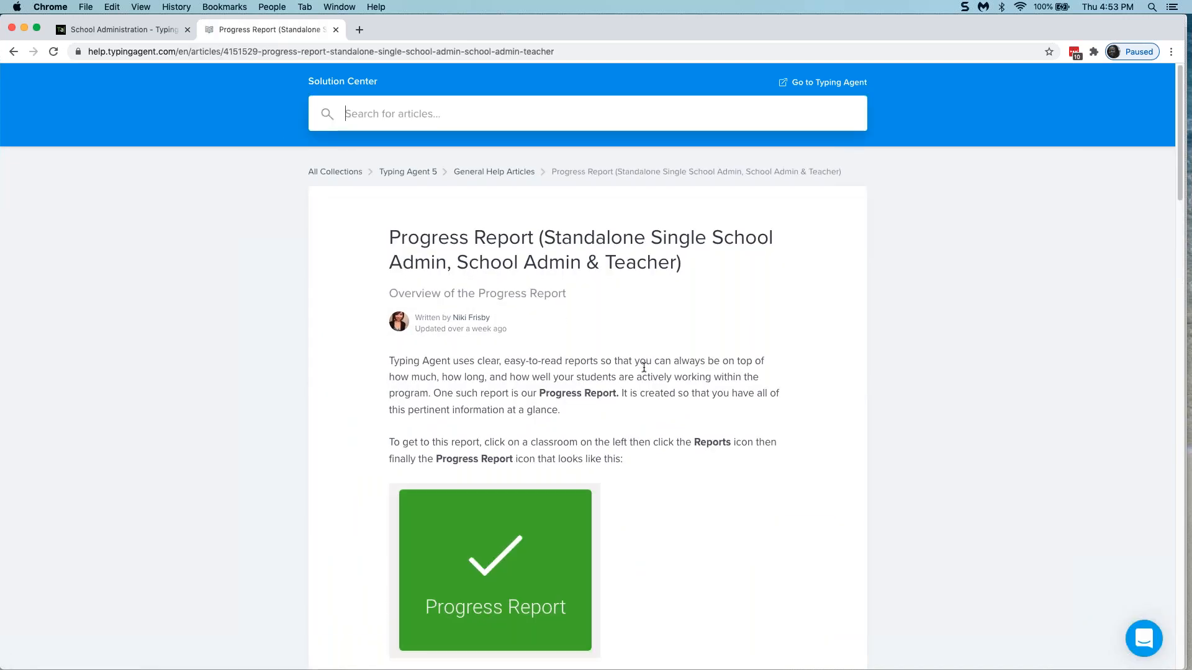
pyautogui.scroll(-5, 645, 373)
pyautogui.scroll(-15, 659, 394)
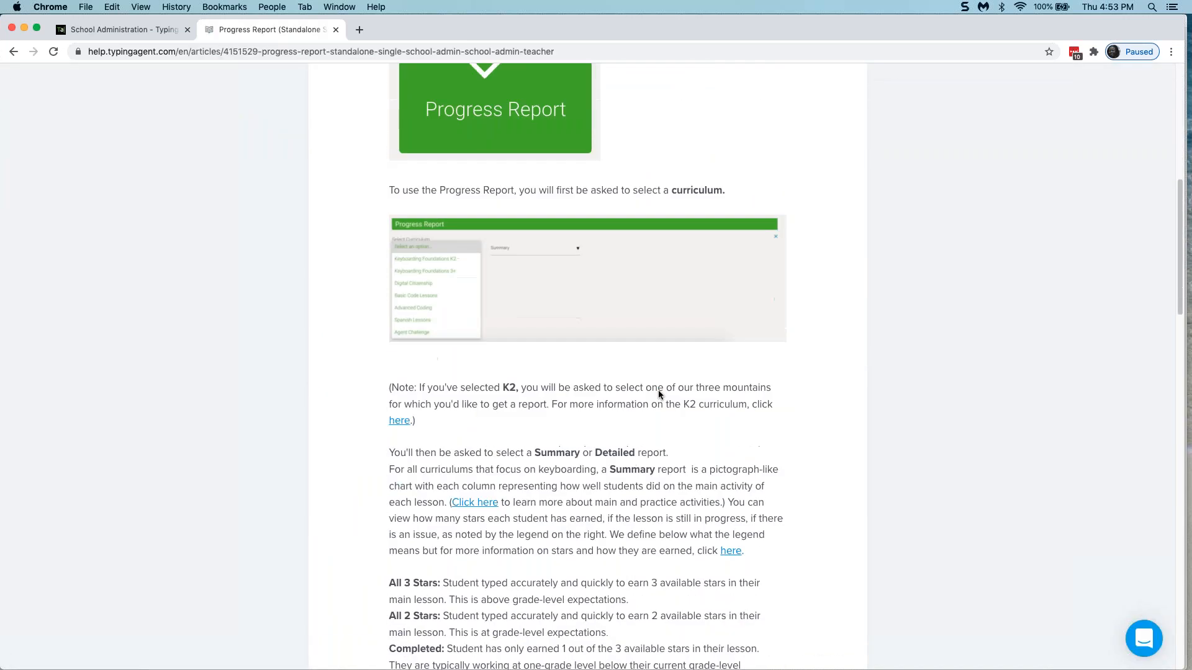
pyautogui.scroll(-8, 657, 392)
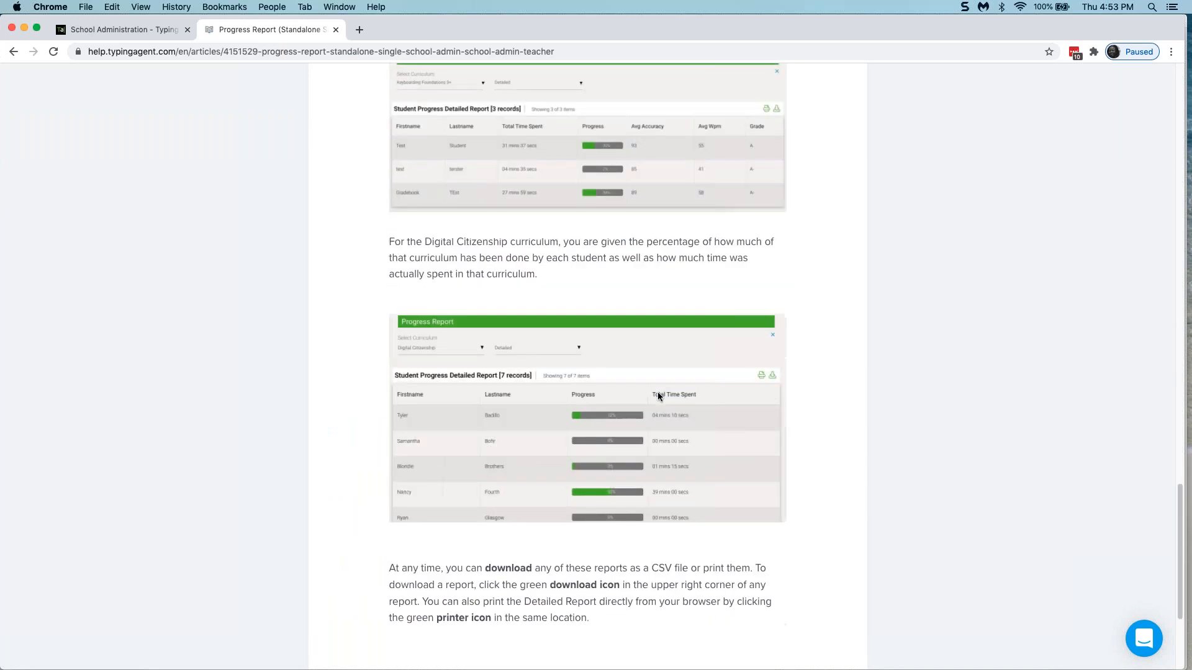
pyautogui.scroll(9, 657, 392)
pyautogui.scroll(19, 657, 392)
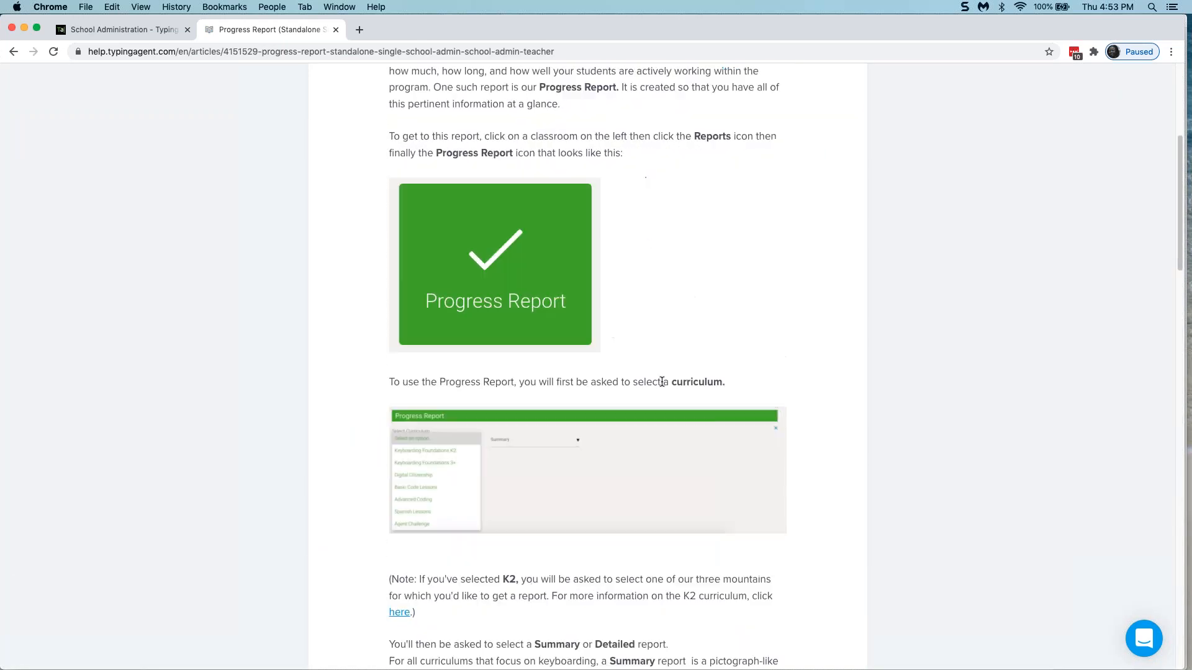
# Step: Return to the Grade 4 class, reopen the Progress Report and look at its curriculum choices and Summary or Detailed options
pyautogui.click(117, 30)
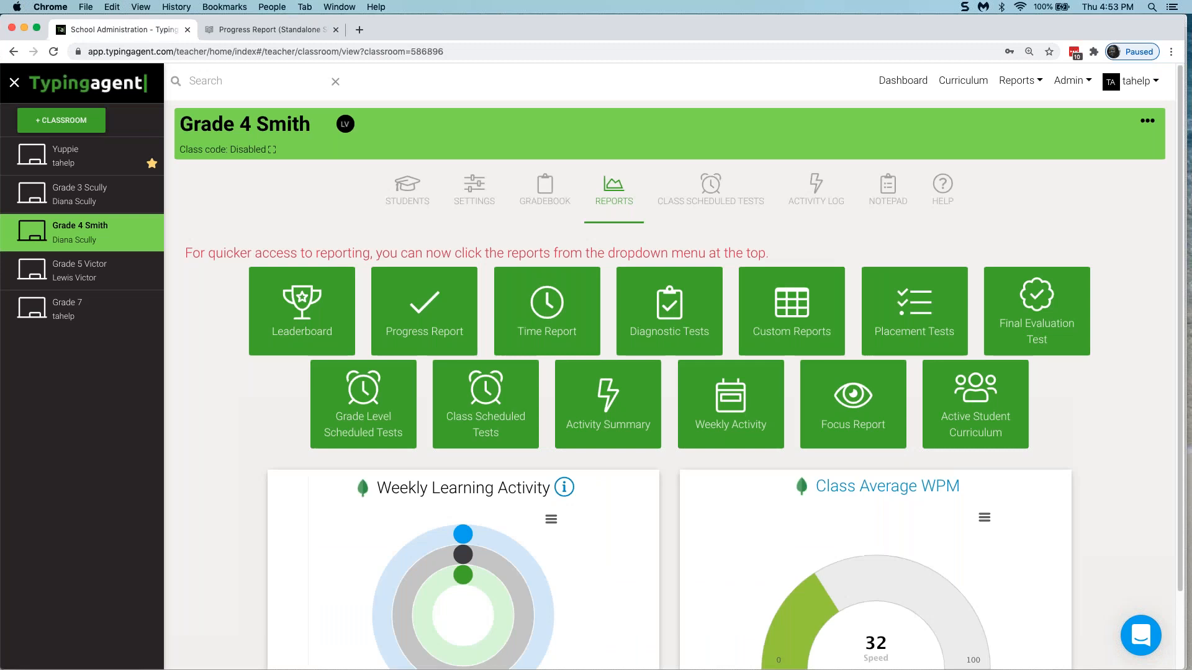
pyautogui.click(435, 323)
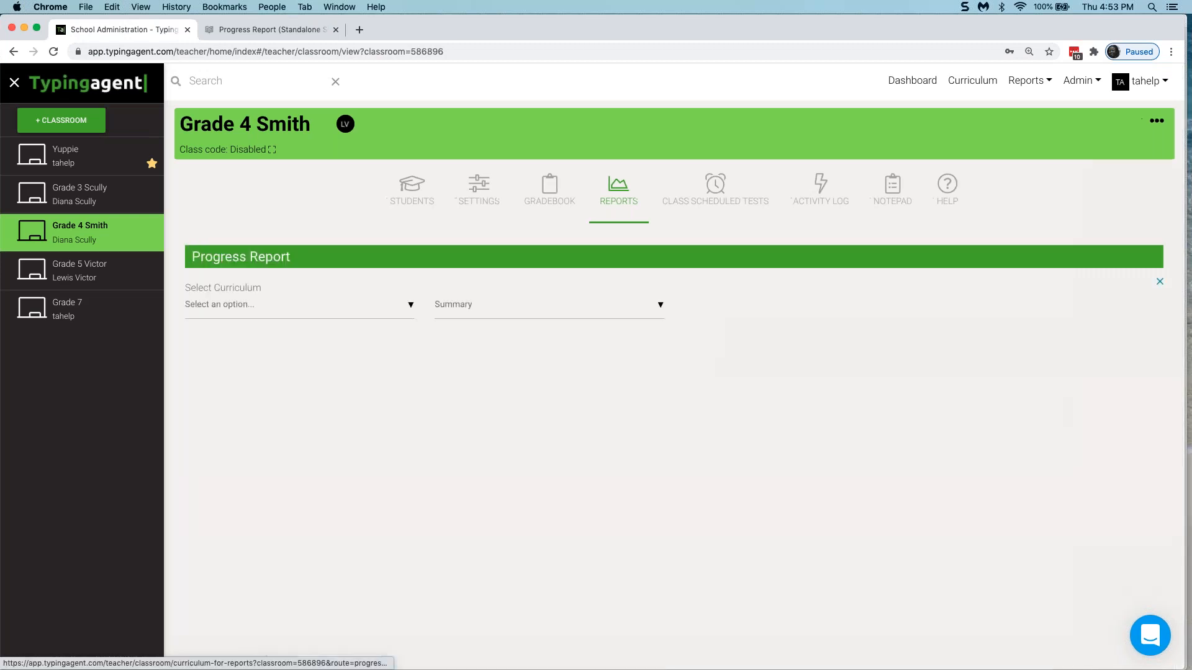
pyautogui.click(325, 310)
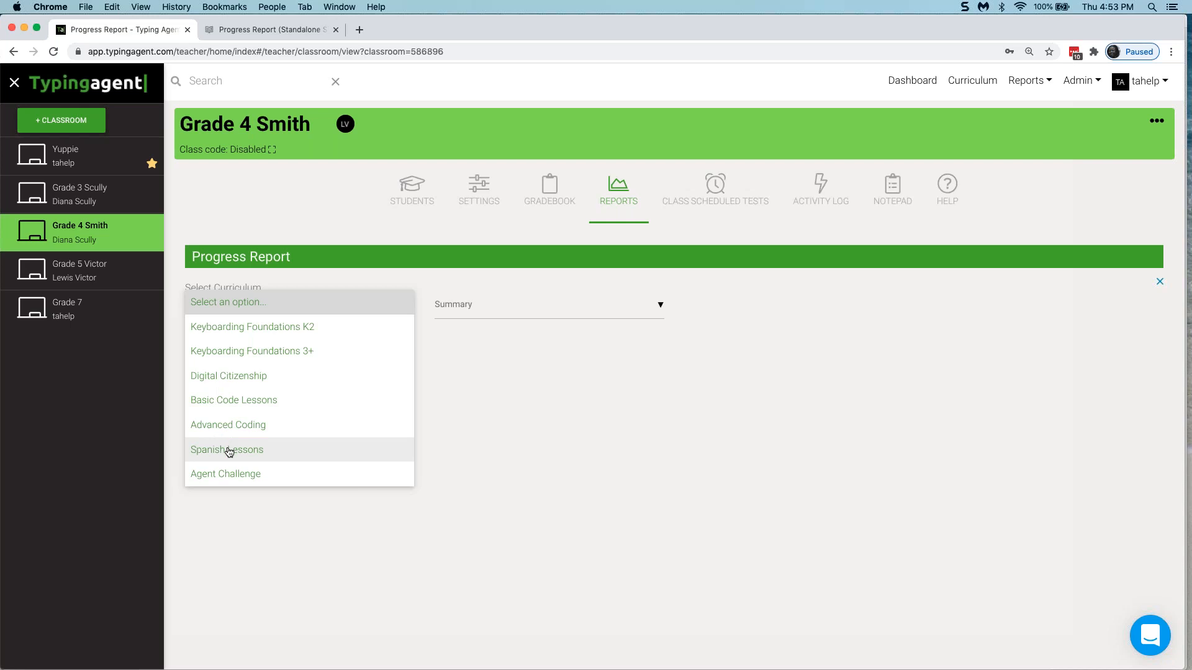
pyautogui.click(523, 310)
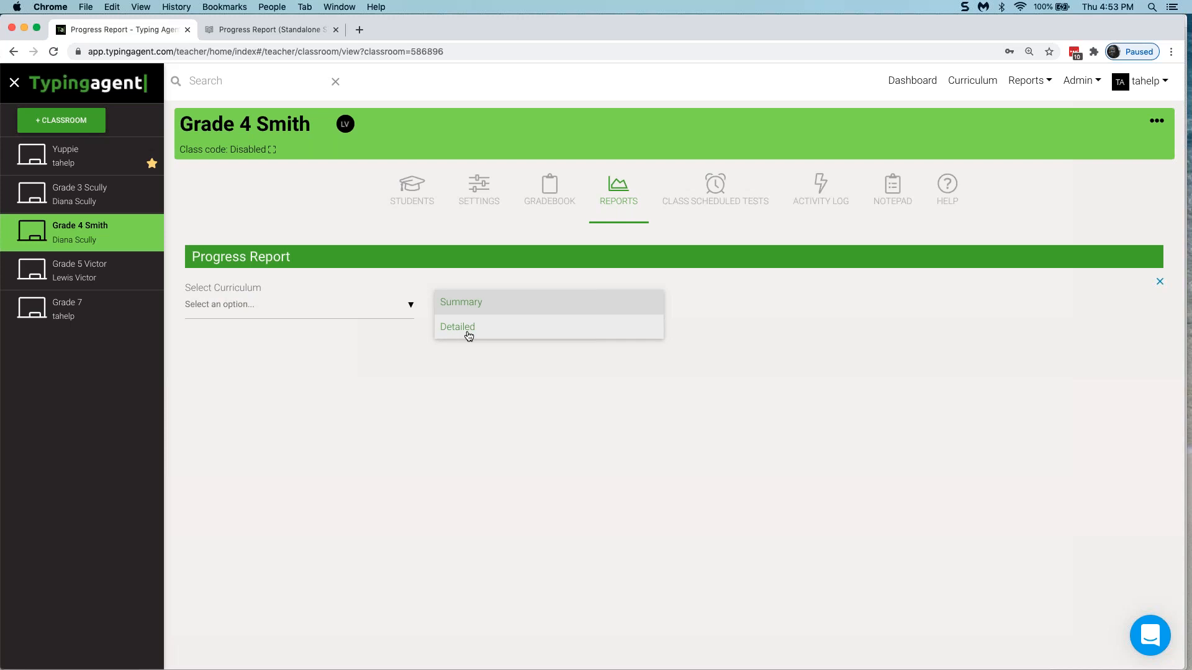
# Step: Review the Grade 4 class's scheduled tests, class activity log and notepad documents
pyautogui.click(715, 195)
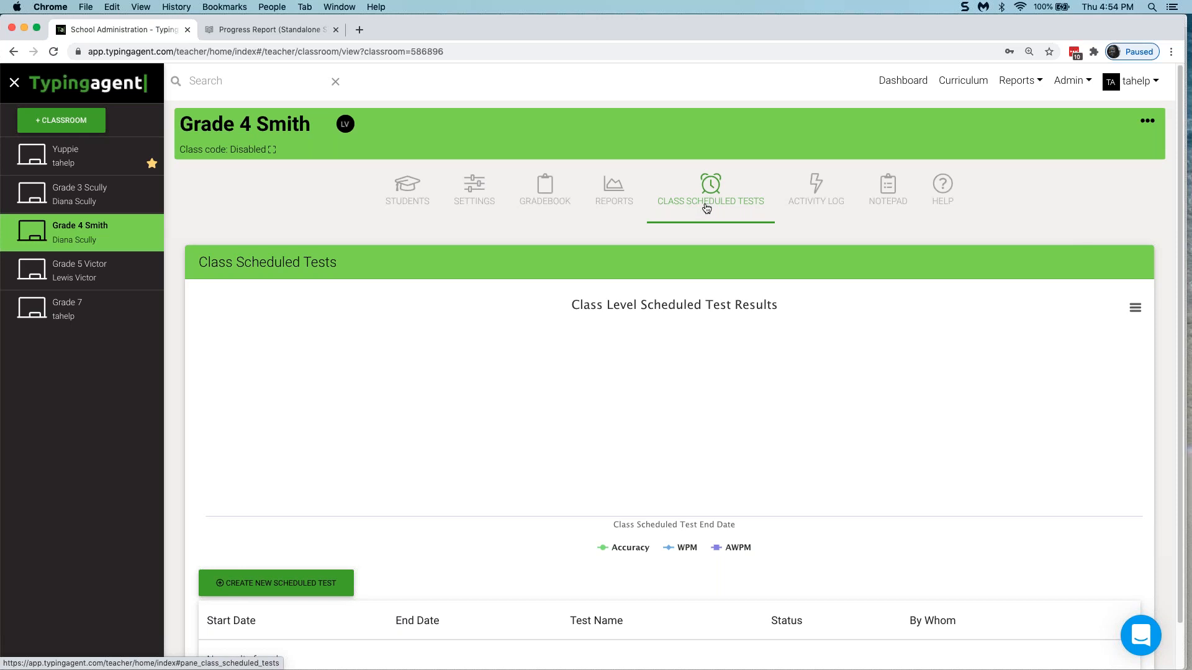
pyautogui.click(814, 211)
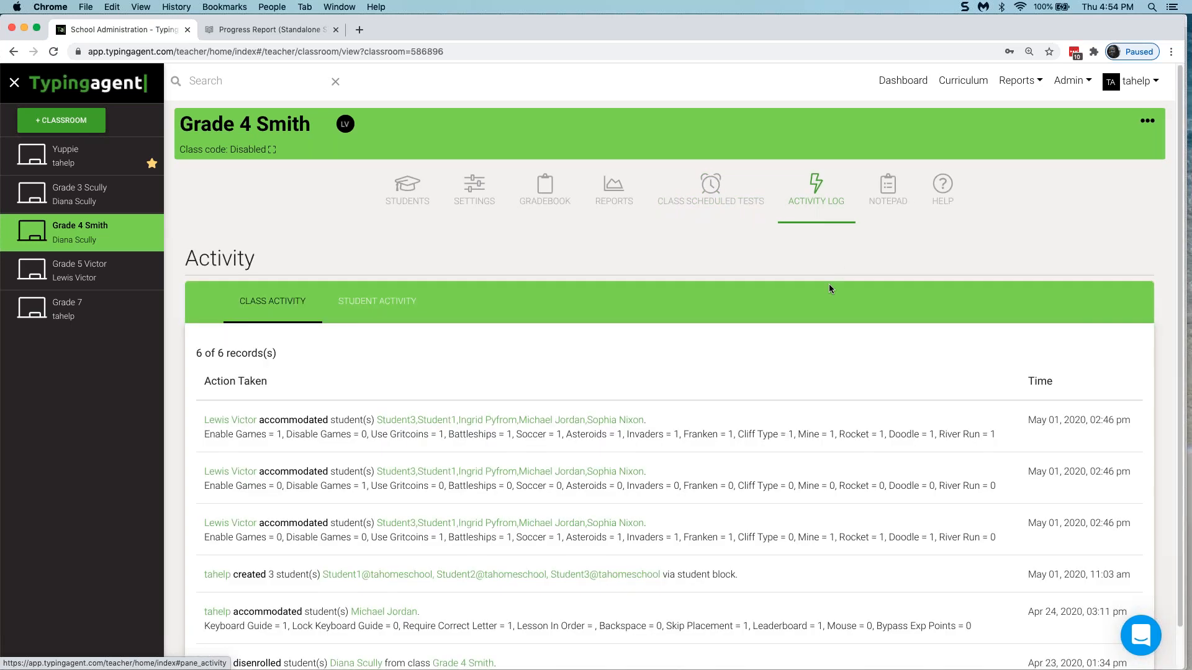
pyautogui.scroll(-2, 825, 291)
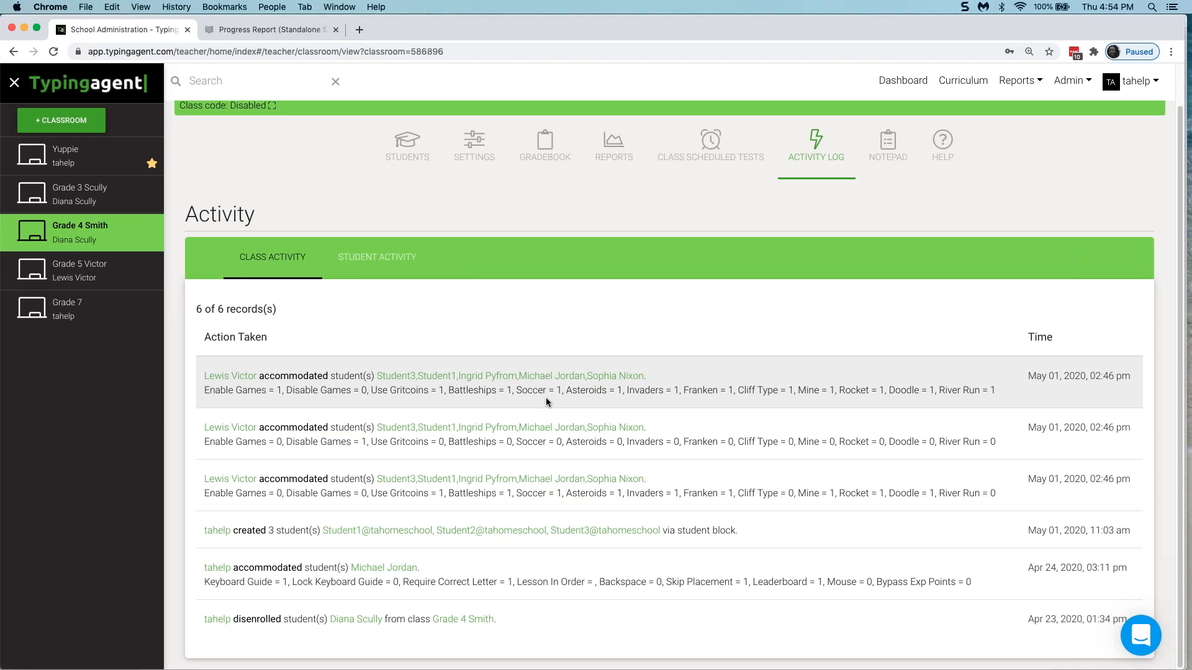
pyautogui.click(884, 168)
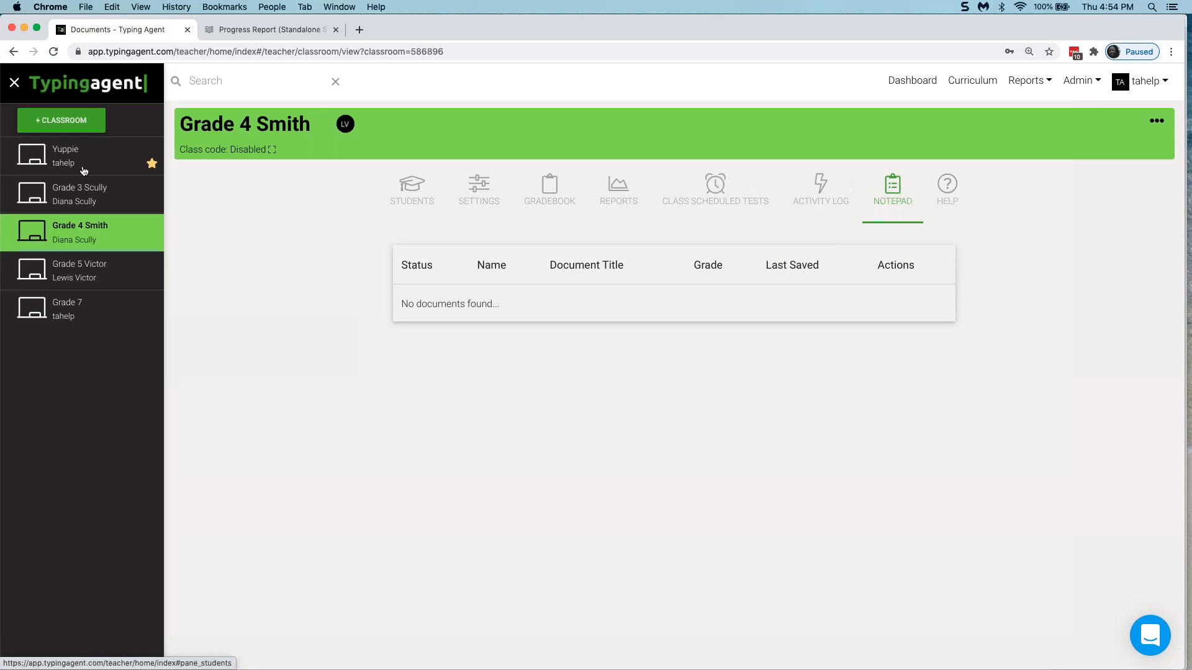
# Step: Open the class help collection and search its articles for "teacher, progress report"
pyautogui.click(947, 187)
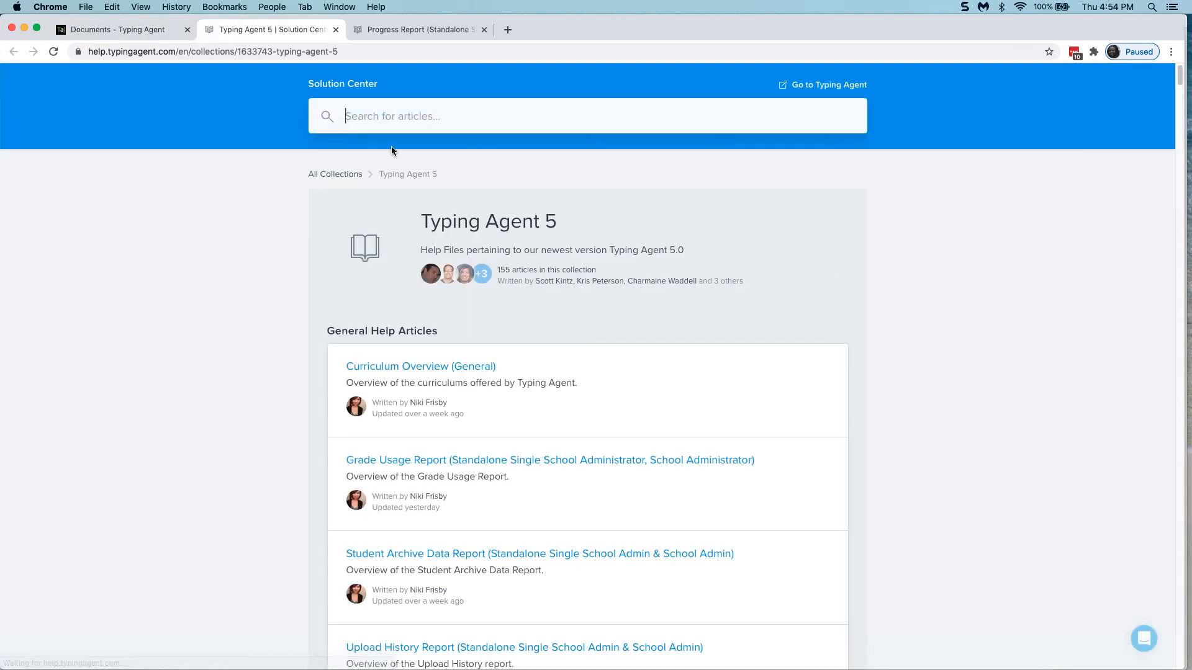
pyautogui.click(379, 116)
pyautogui.write('teacher, p')
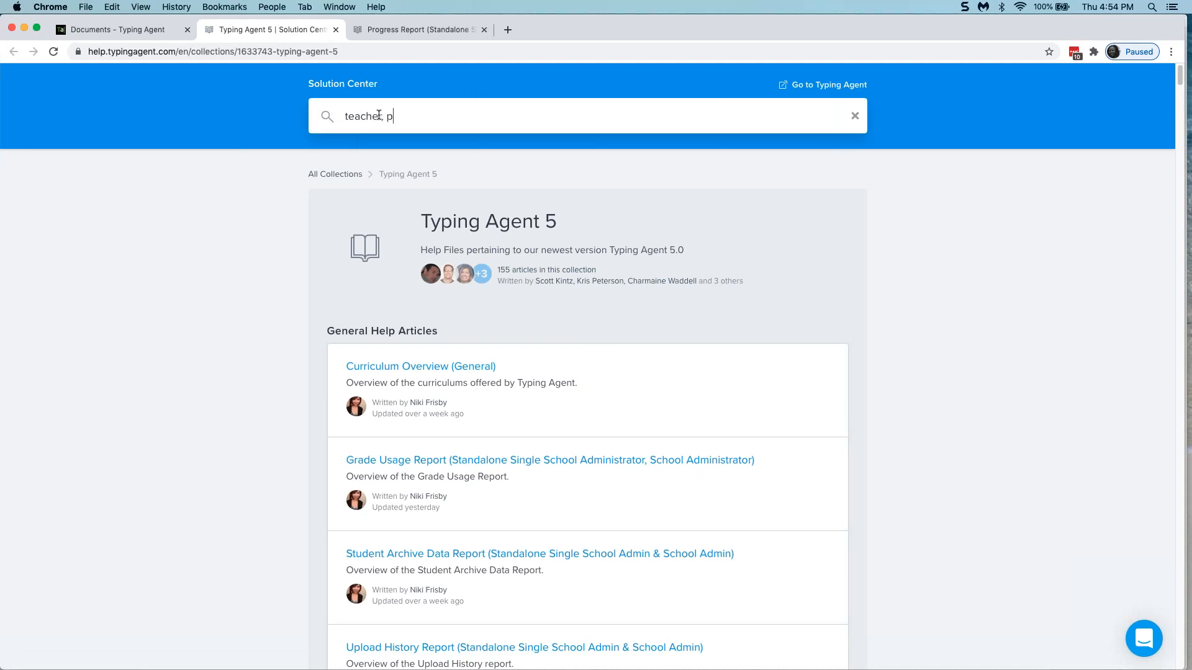
pyautogui.write('rogress report')
pyautogui.press('Return')
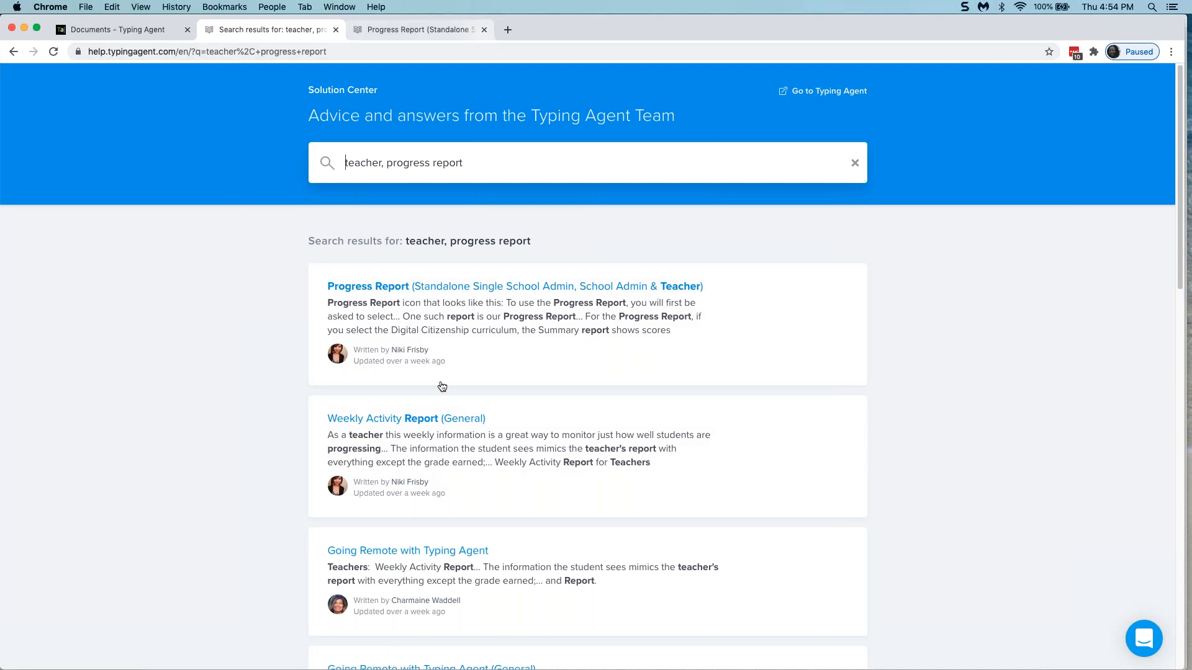
# Step: Read through the Weekly Activity Report (General) article, then return to the Grade 4 class's reports overview
pyautogui.click(393, 419)
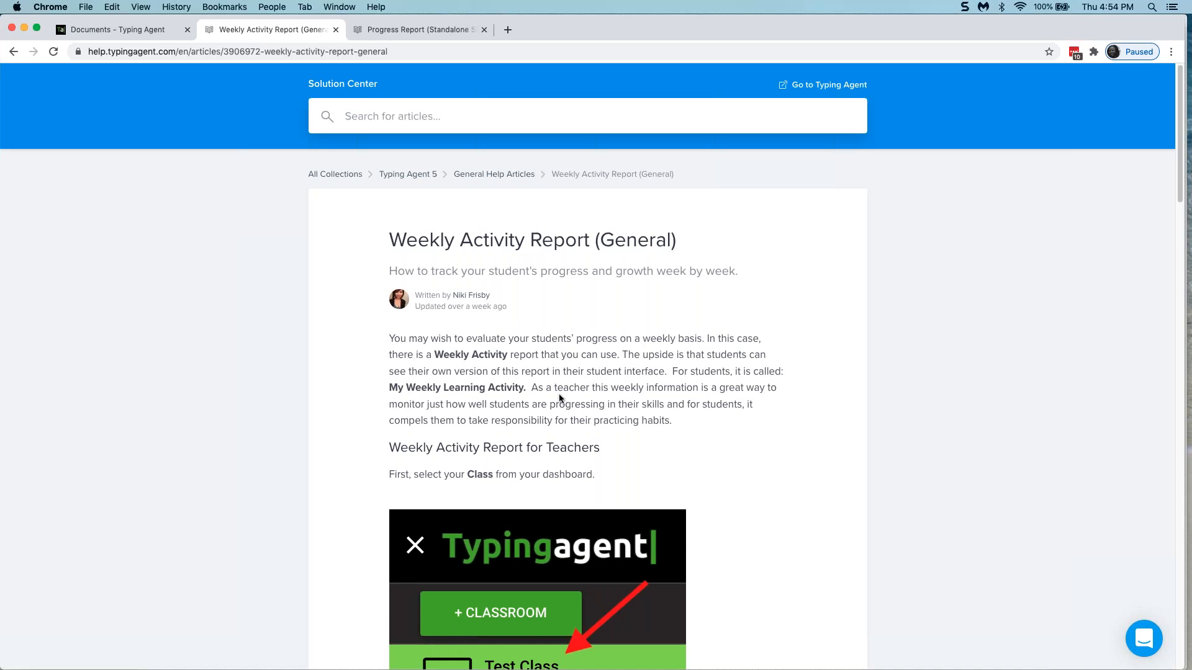
pyautogui.scroll(-5, 558, 394)
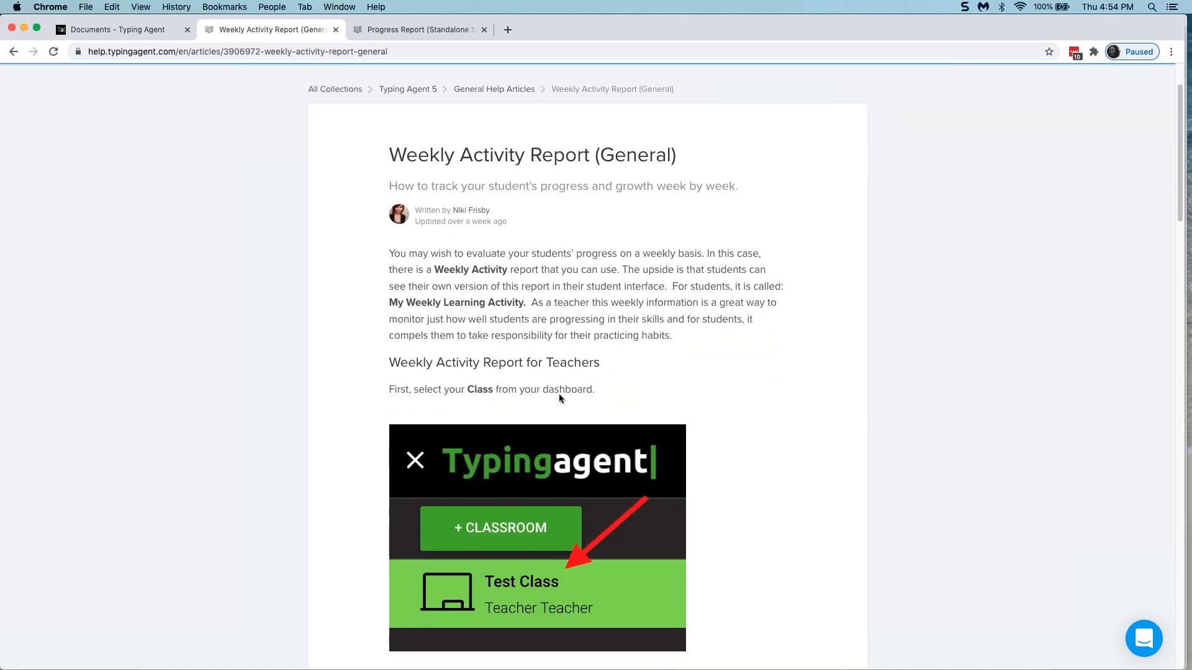
pyautogui.scroll(-12, 555, 397)
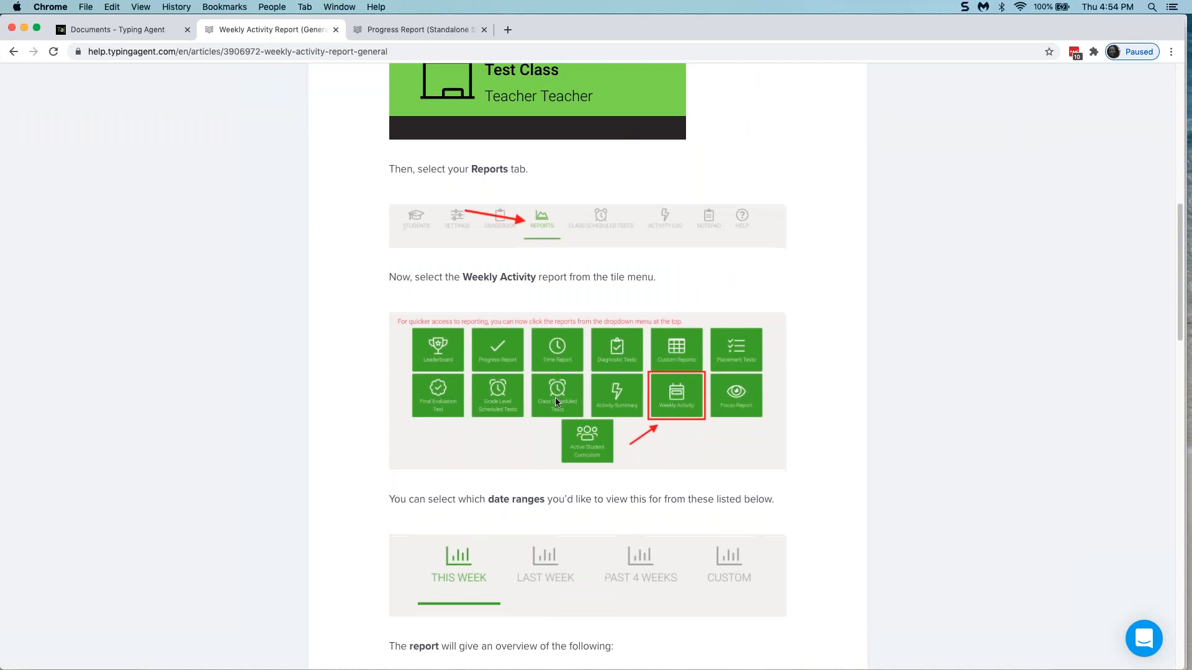
pyautogui.scroll(12, 555, 402)
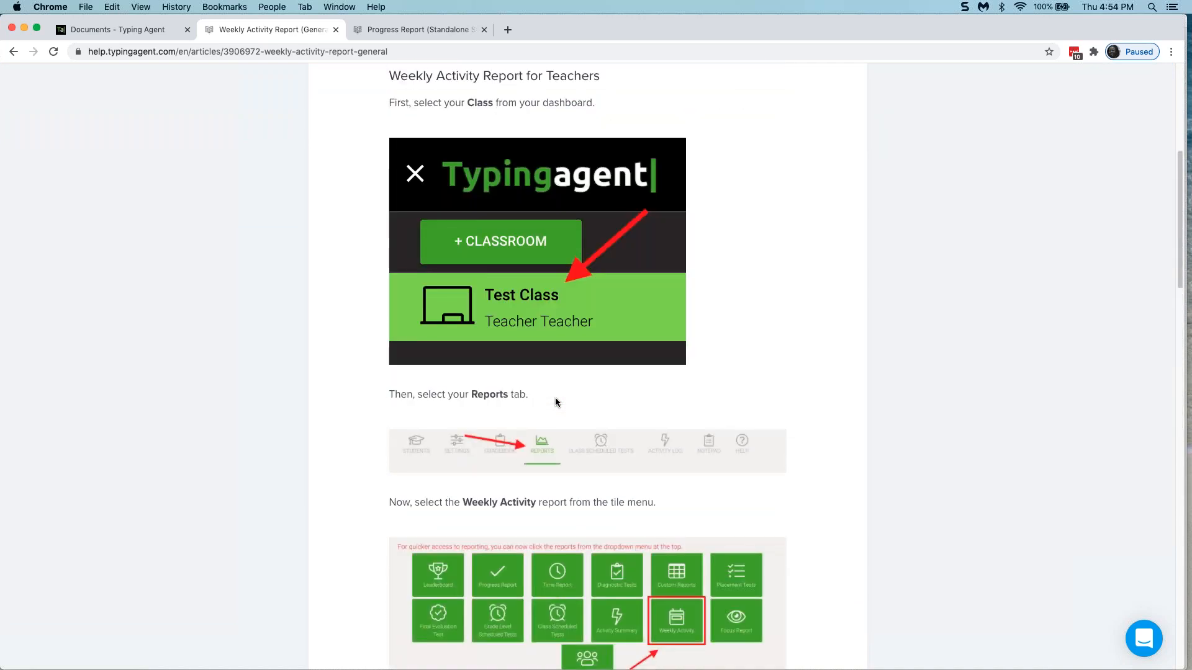
pyautogui.scroll(-1, 555, 402)
pyautogui.scroll(-20, 555, 397)
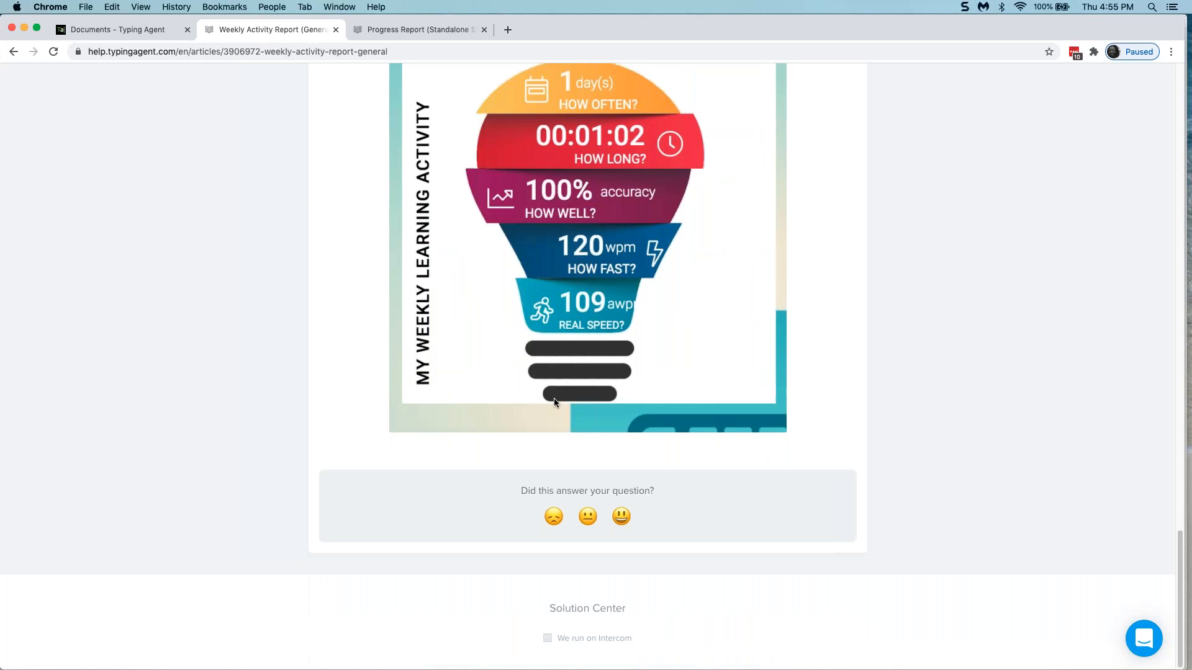
pyautogui.scroll(10, 554, 402)
pyautogui.scroll(-5, 553, 397)
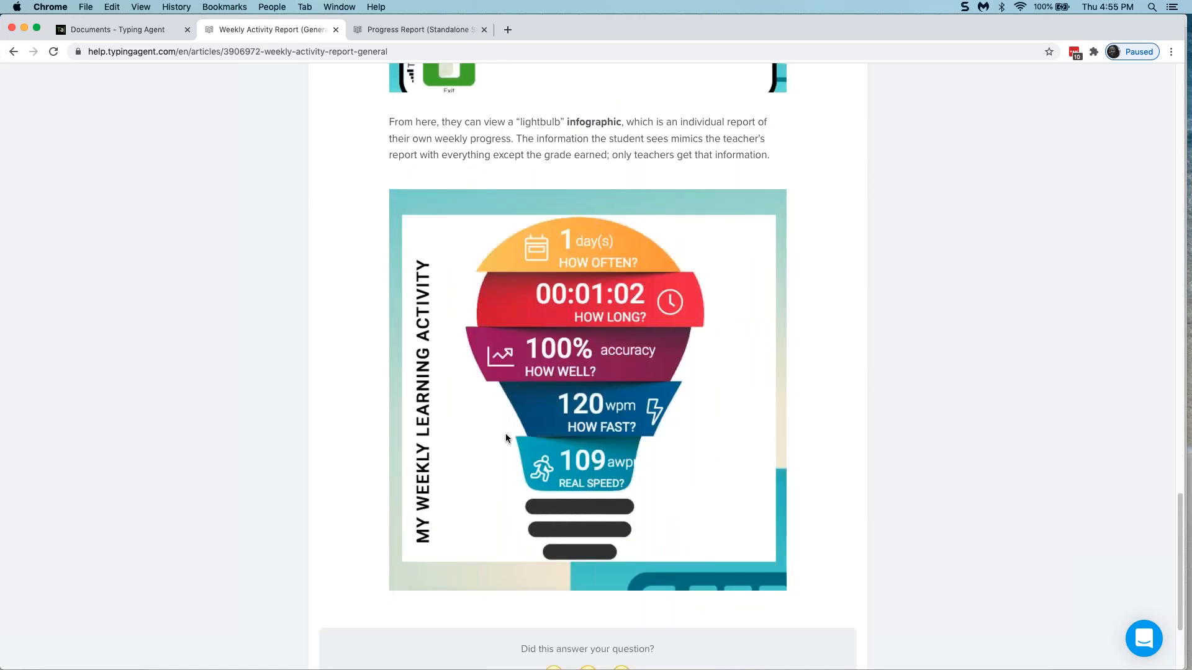
pyautogui.scroll(20, 506, 438)
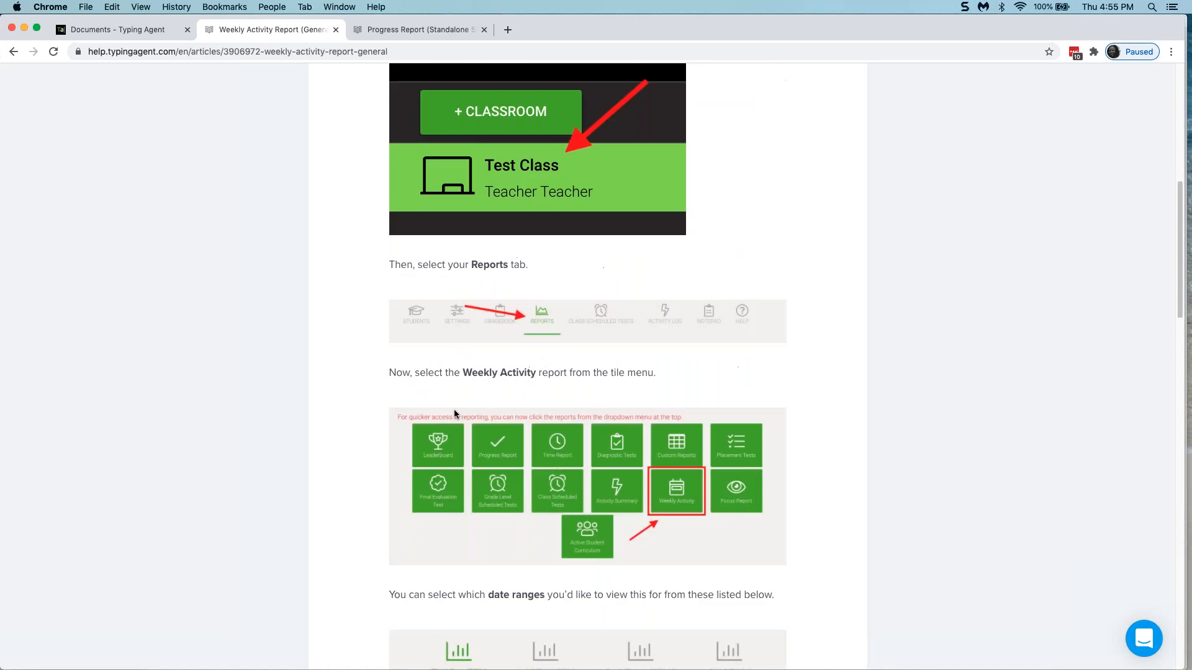
pyautogui.scroll(15, 455, 414)
pyautogui.click(143, 28)
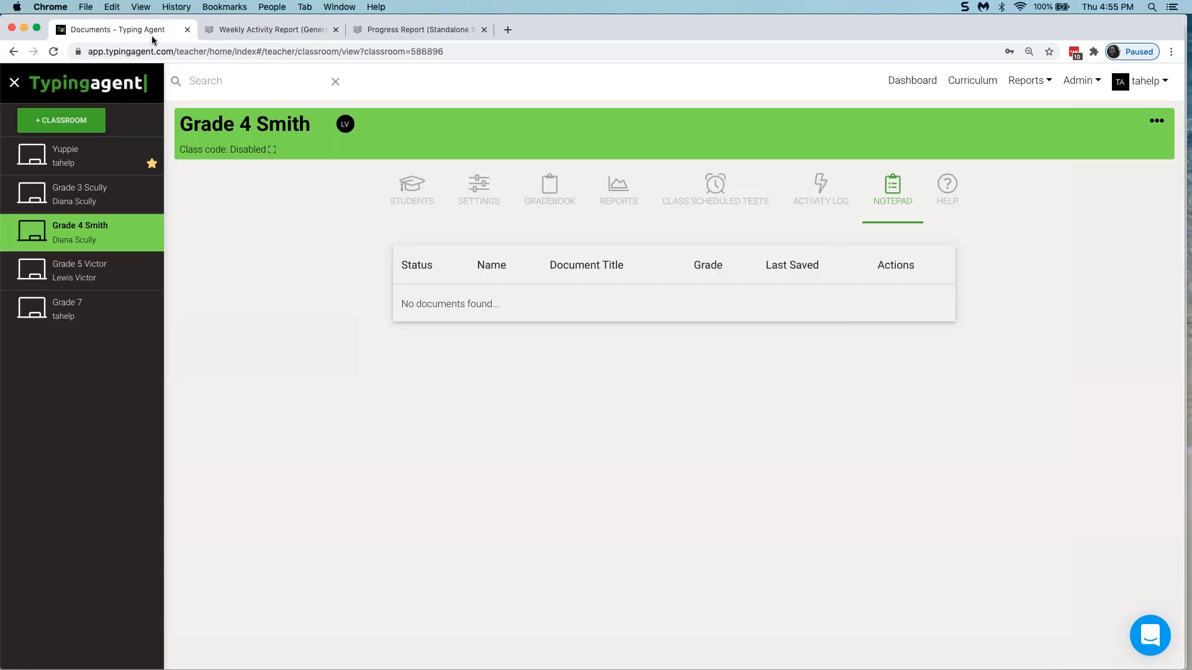
pyautogui.click(623, 189)
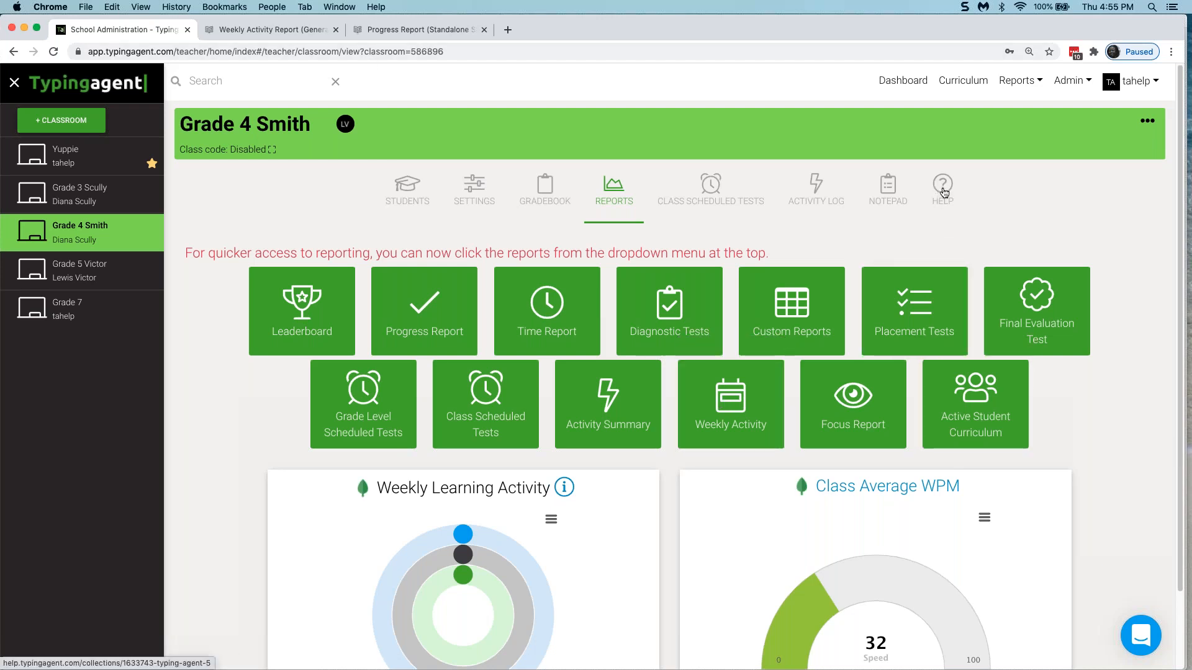
# Step: Leave the Grade 4 class reports and open the school administration overview
pyautogui.click(1149, 87)
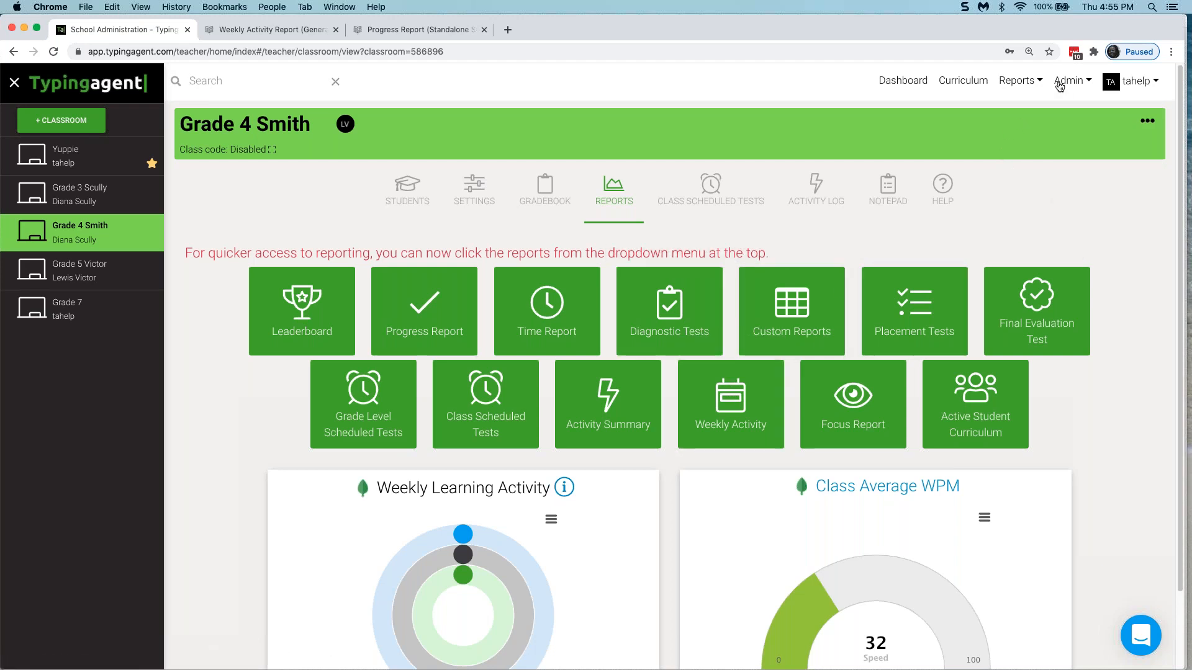
pyautogui.moveTo(1066, 85)
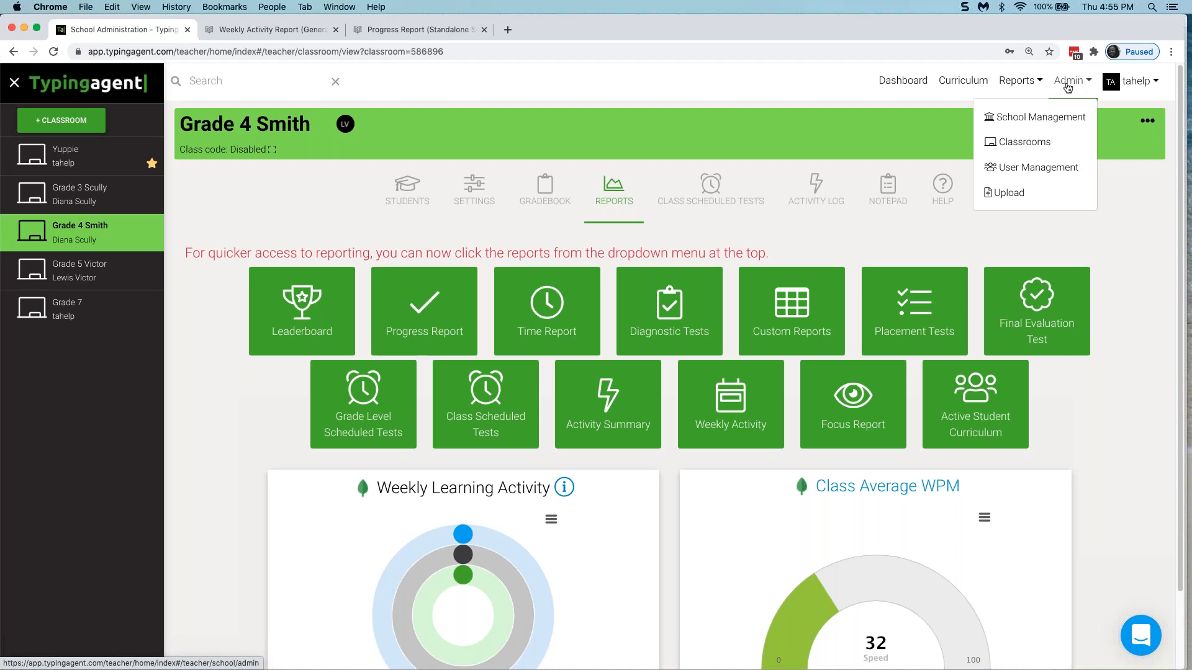
pyautogui.click(1073, 82)
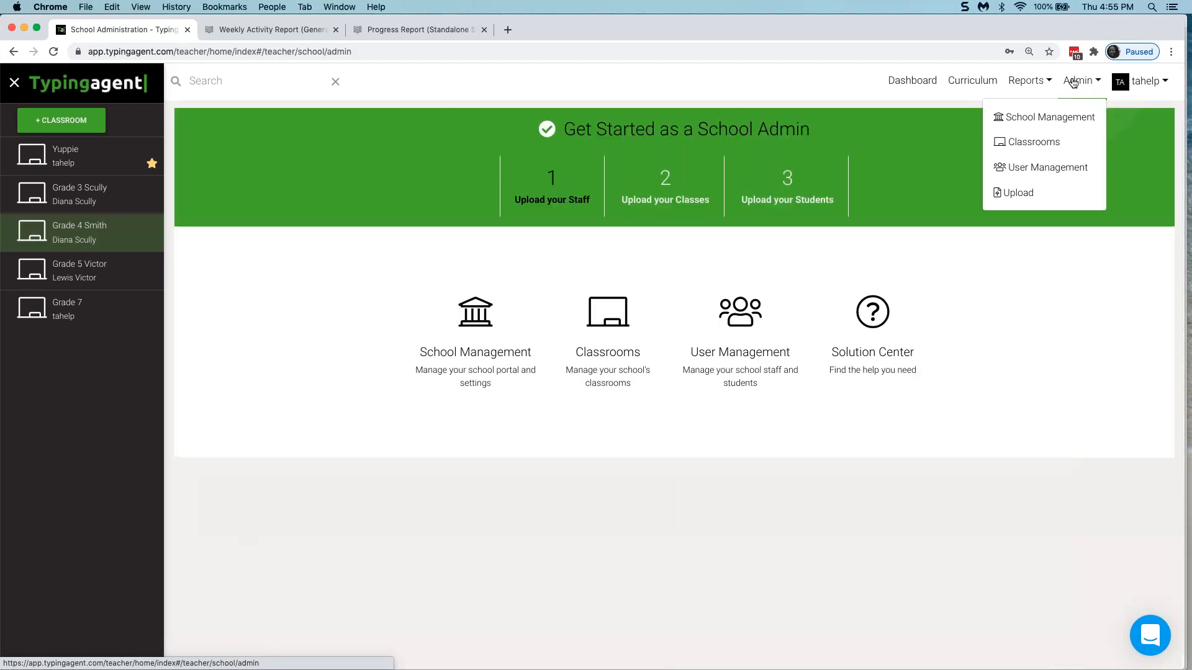
# Step: Open the Class Reports page and look at its report, class and student choices
pyautogui.click(1026, 80)
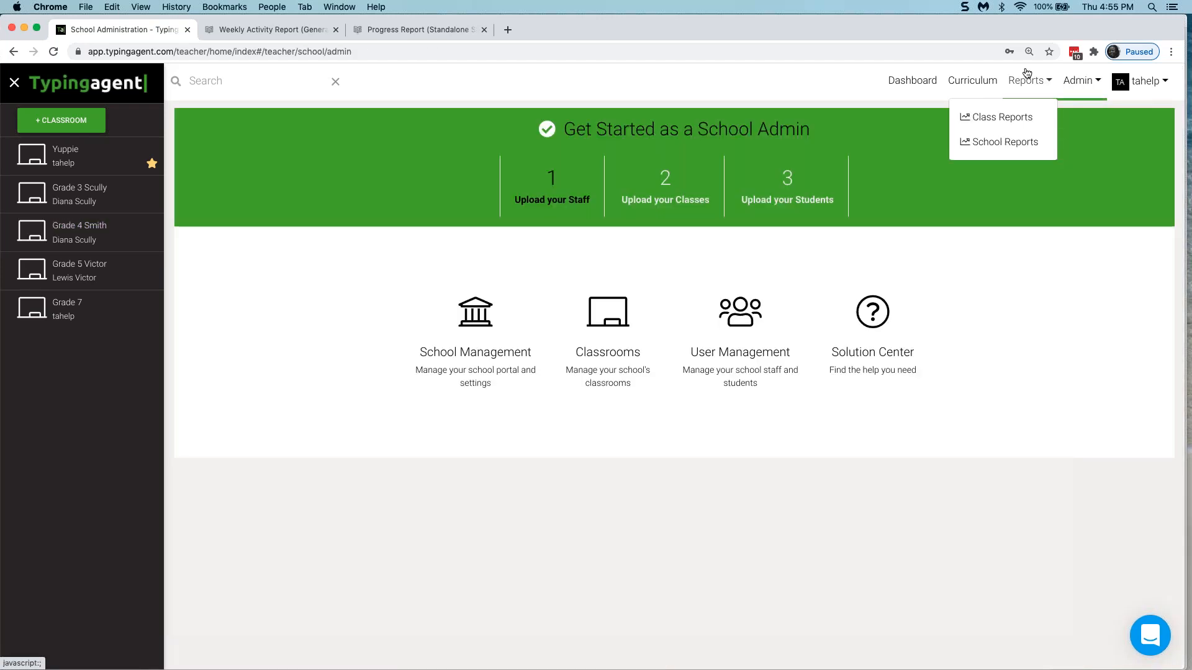
pyautogui.click(993, 125)
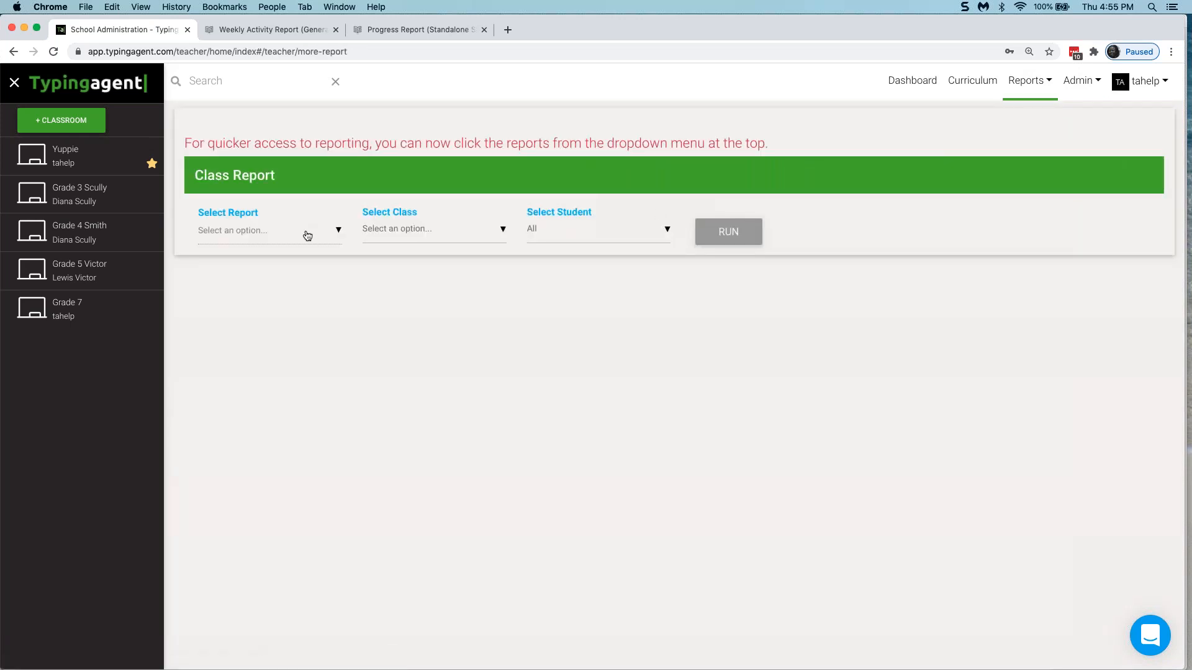
pyautogui.click(308, 236)
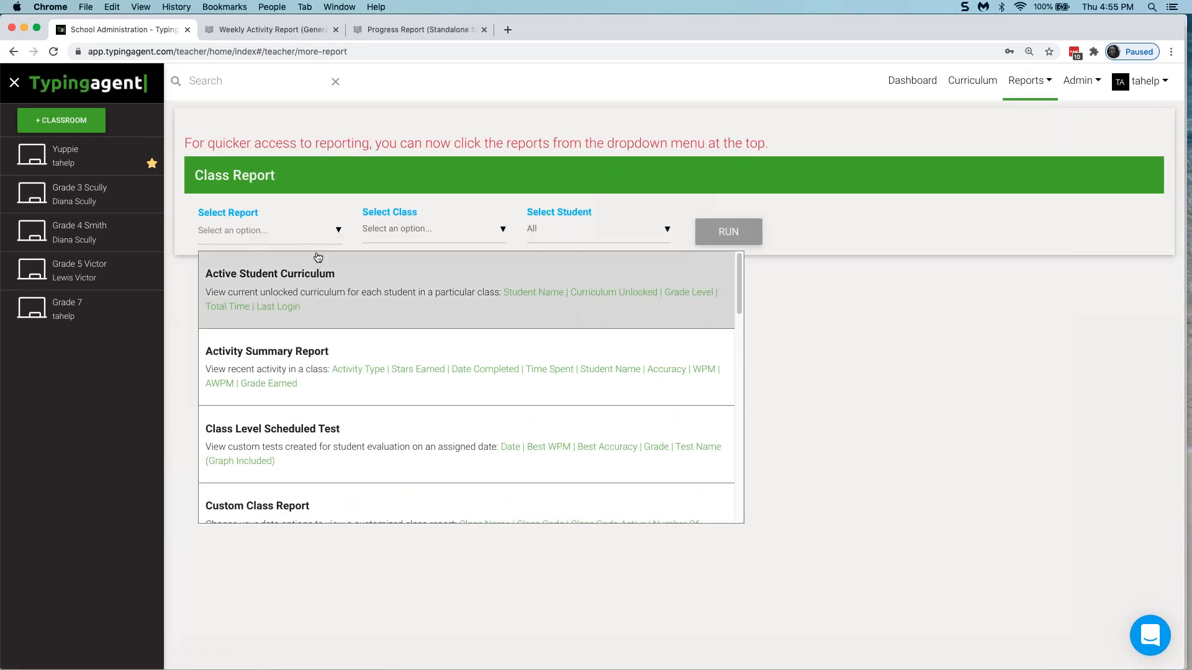
pyautogui.moveTo(1044, 92)
pyautogui.click(448, 242)
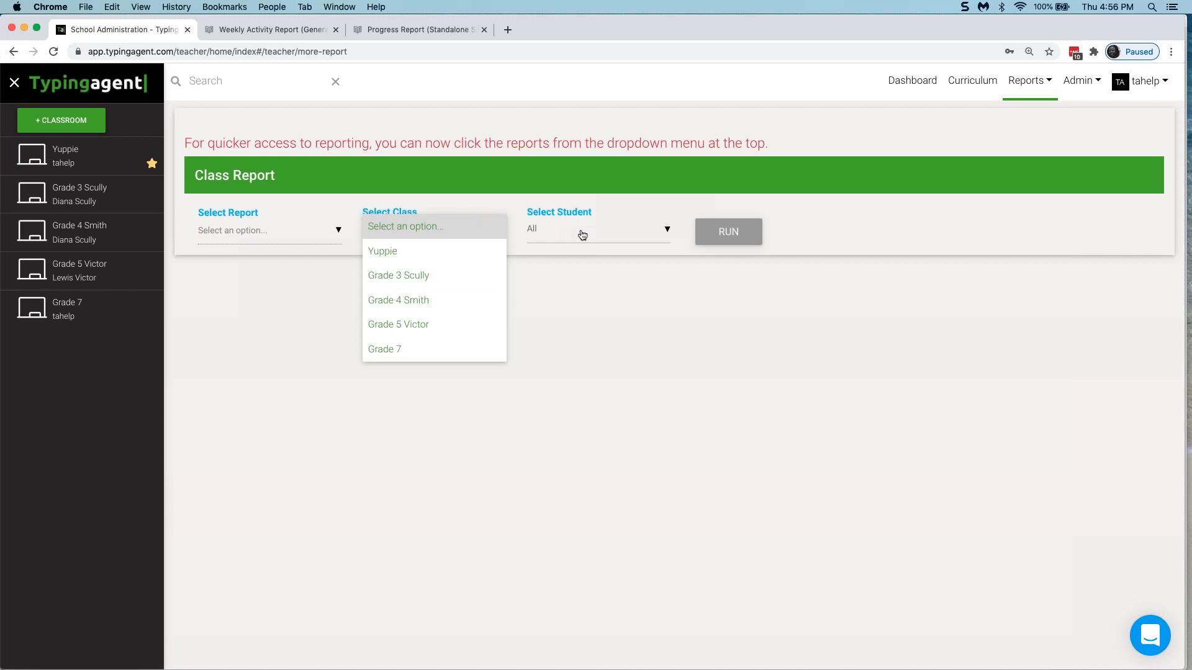
pyautogui.click(639, 240)
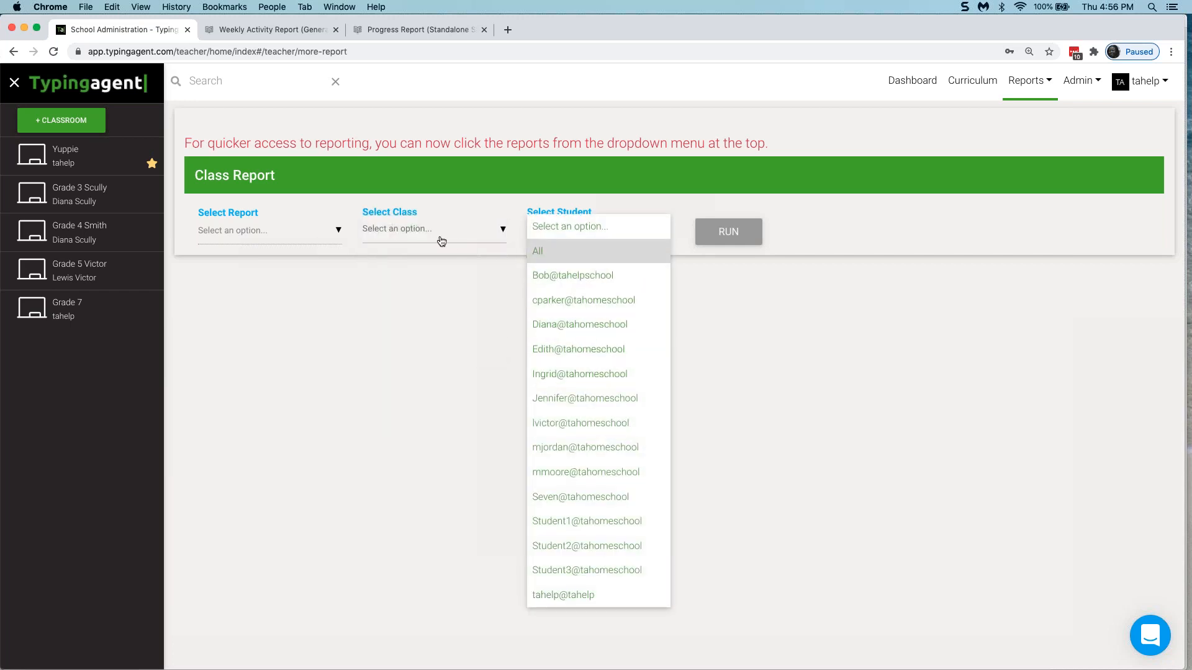
# Step: Read the class report descriptions from Active Student Curriculum through Custom Student Report
pyautogui.click(322, 234)
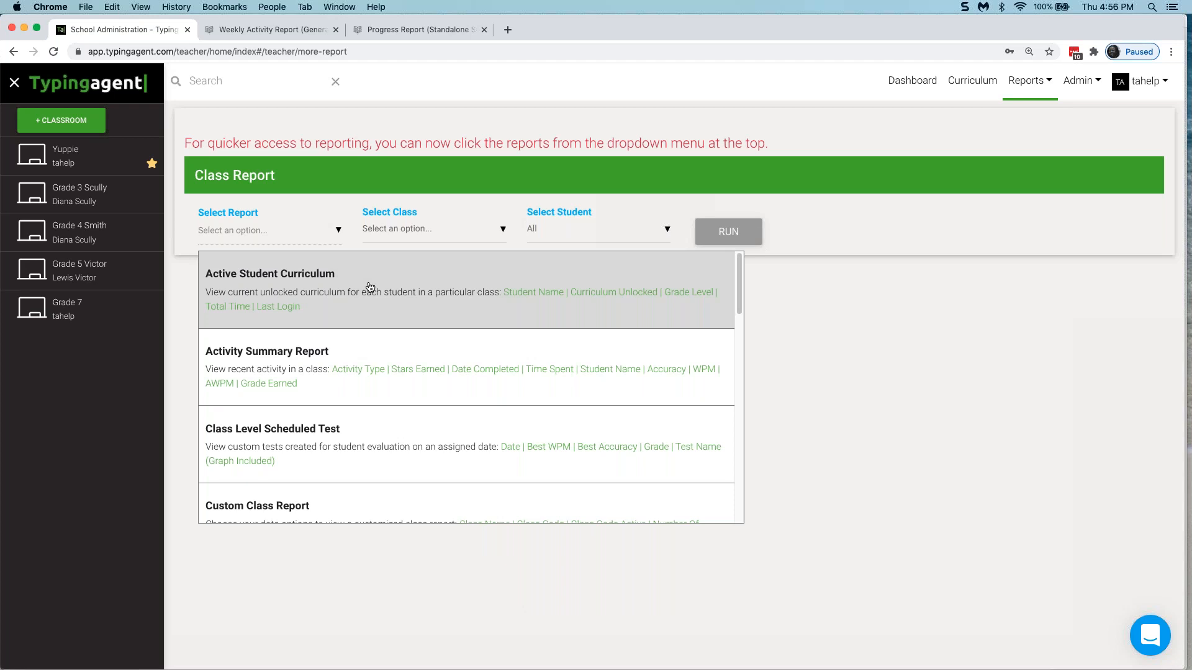
pyautogui.scroll(-1, 294, 301)
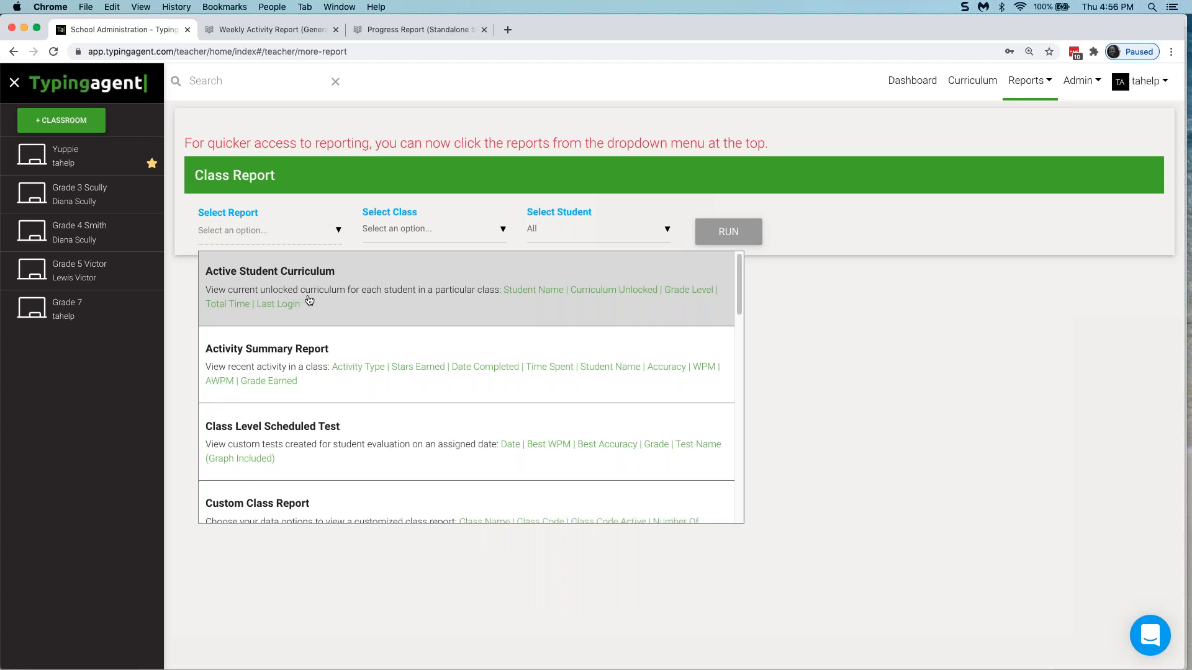
pyautogui.scroll(-2, 366, 363)
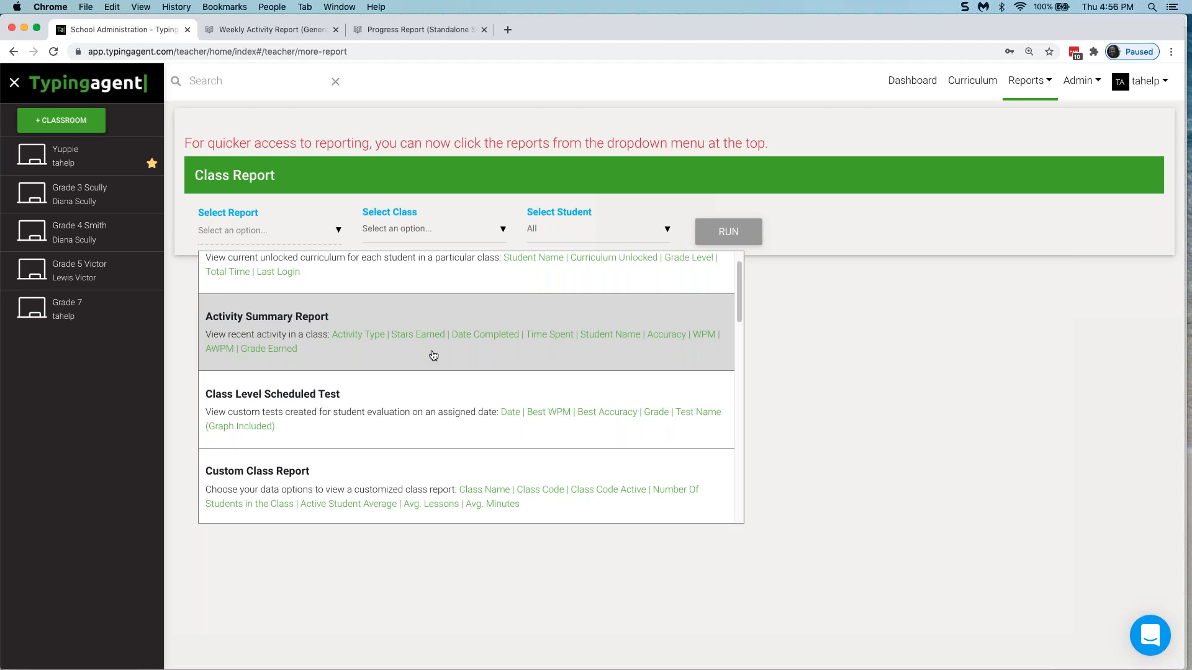
pyautogui.scroll(-1, 433, 354)
pyautogui.scroll(-1, 425, 386)
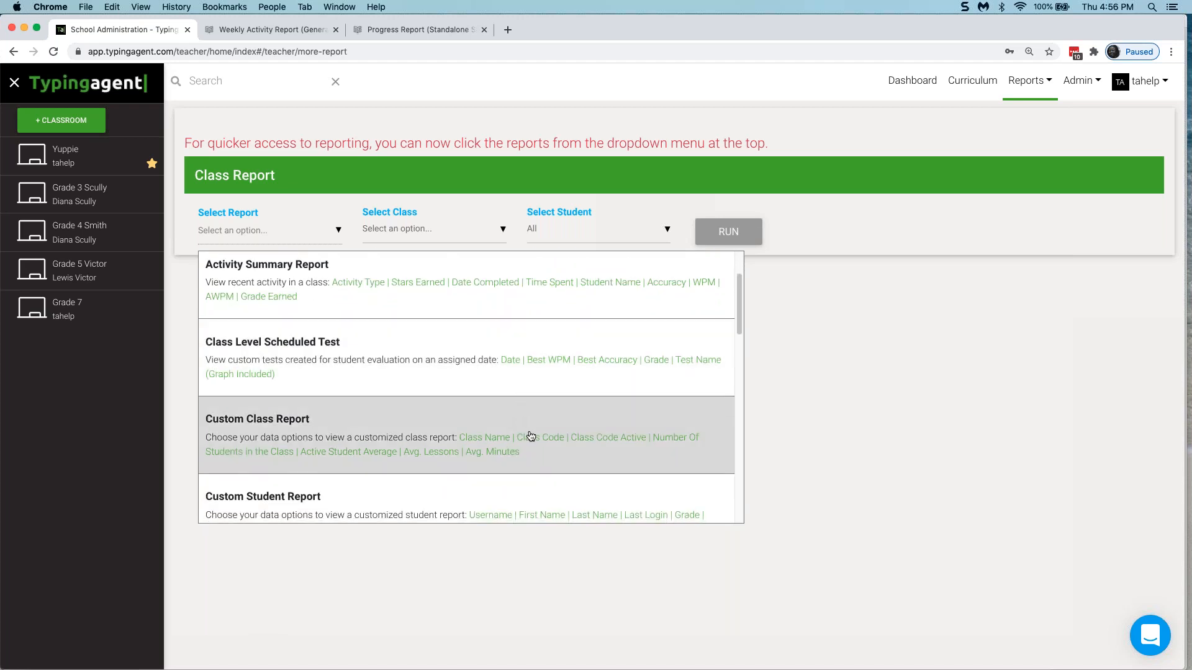
pyautogui.scroll(-2, 527, 439)
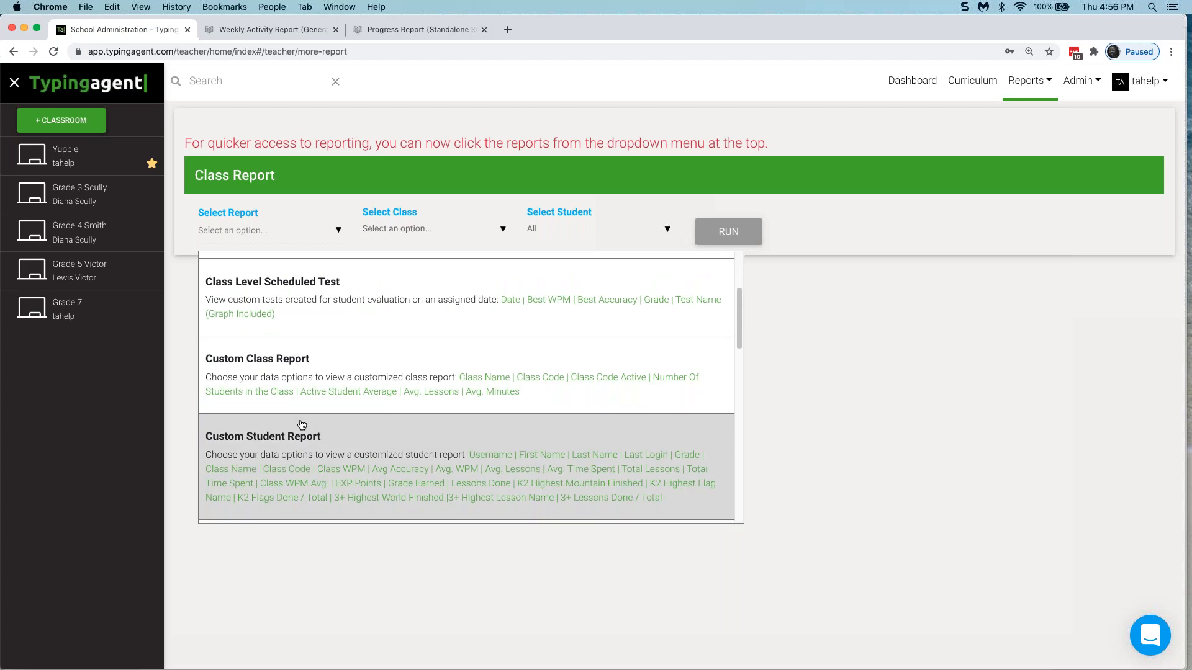
pyautogui.scroll(-2, 298, 425)
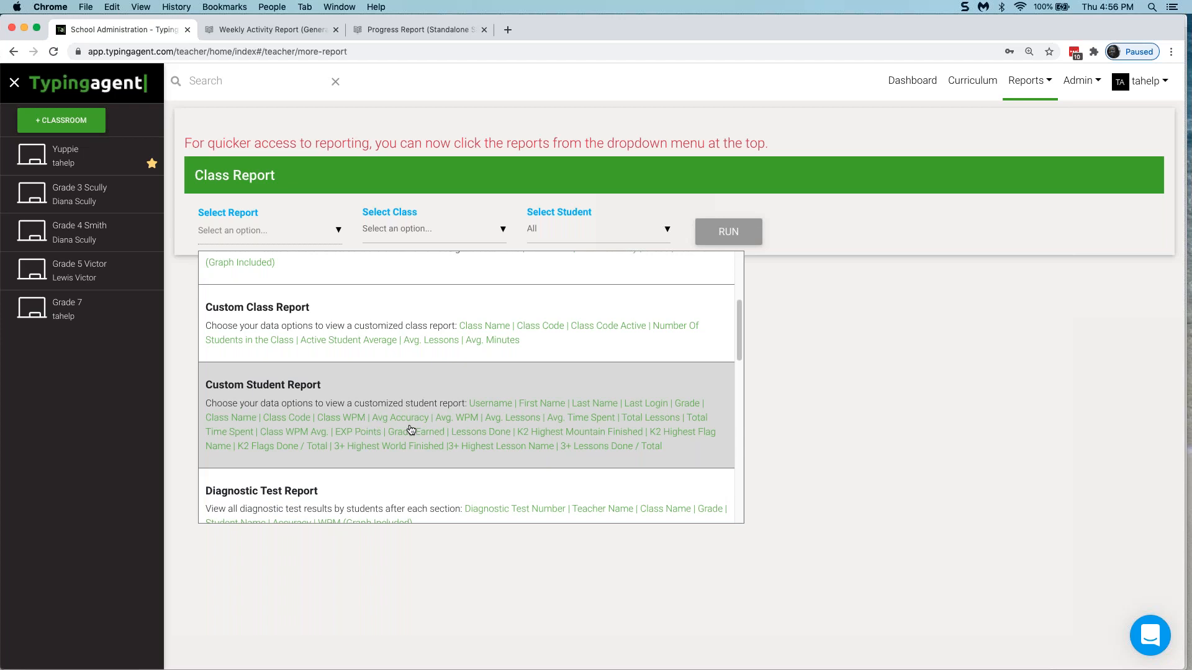
pyautogui.scroll(-1, 455, 441)
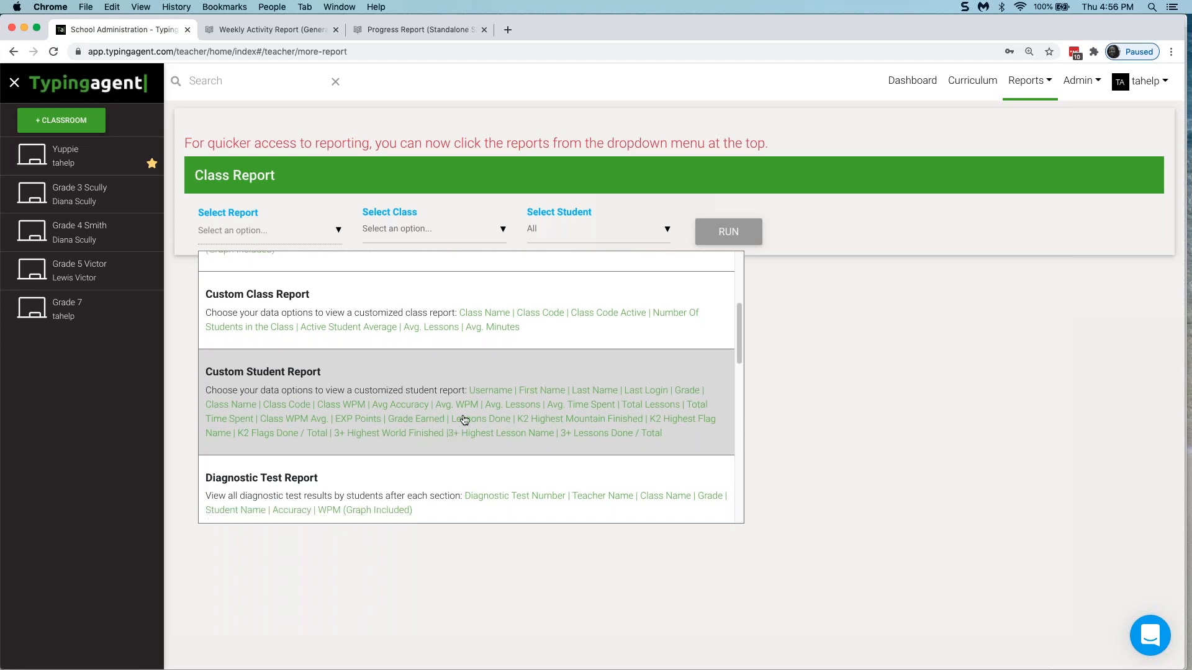
# Step: Read the remaining class report descriptions, from Diagnostic Test Report through Weekly Activity Report
pyautogui.scroll(-3, 458, 384)
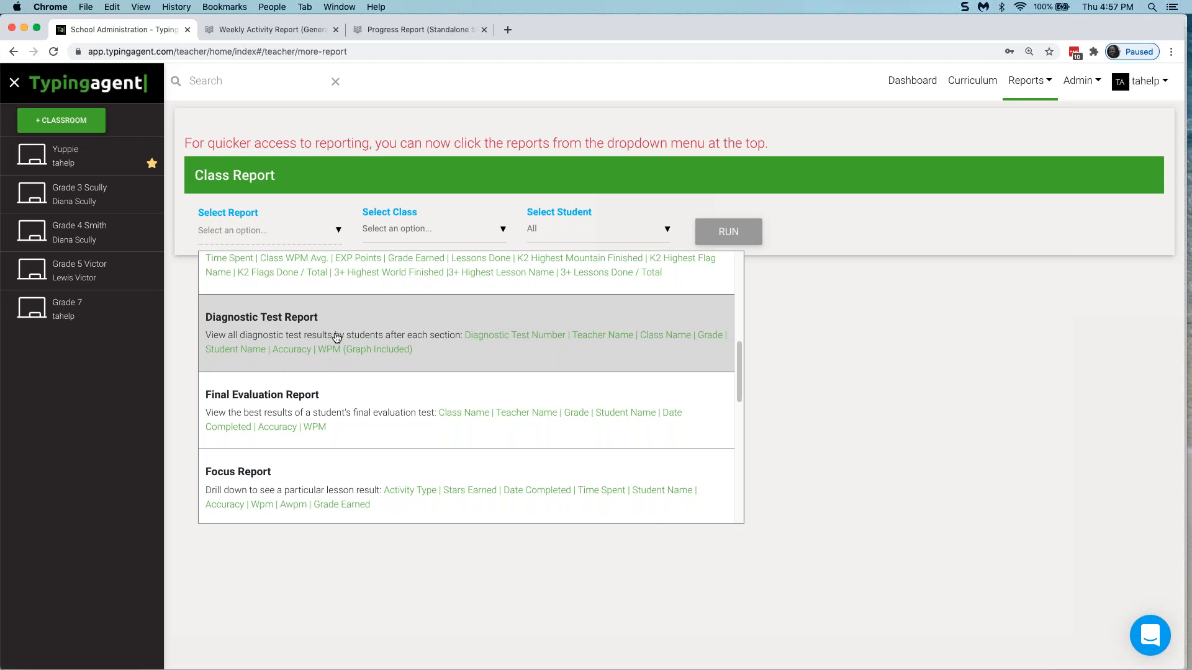
pyautogui.scroll(-1, 366, 340)
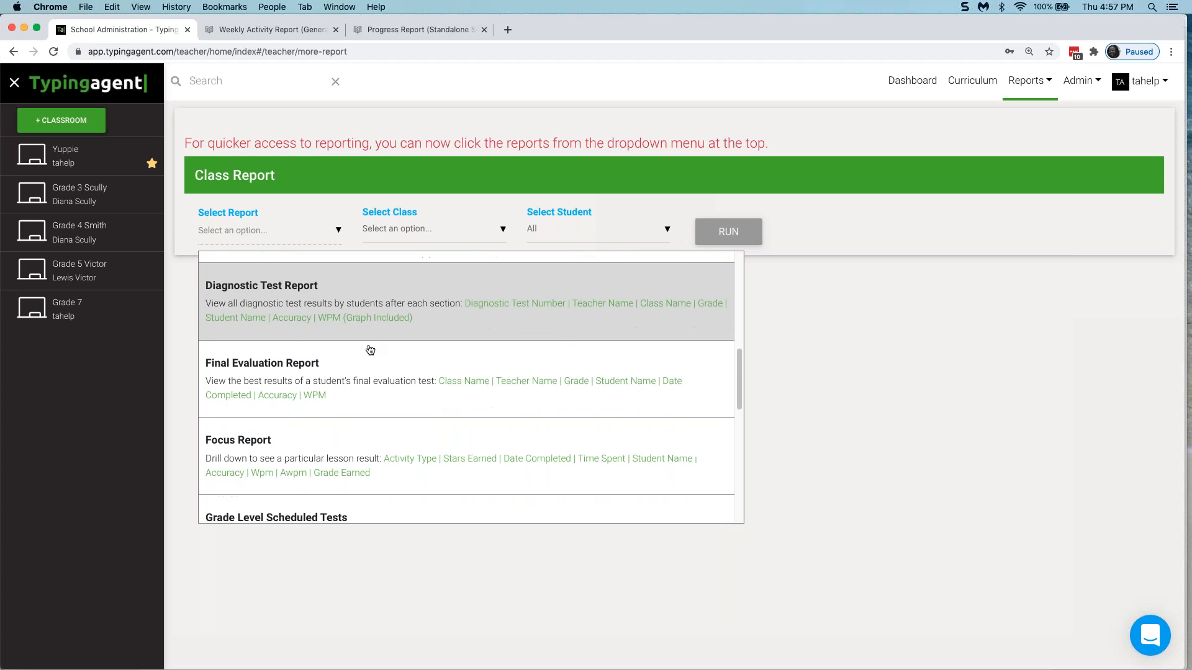
pyautogui.scroll(-1, 340, 391)
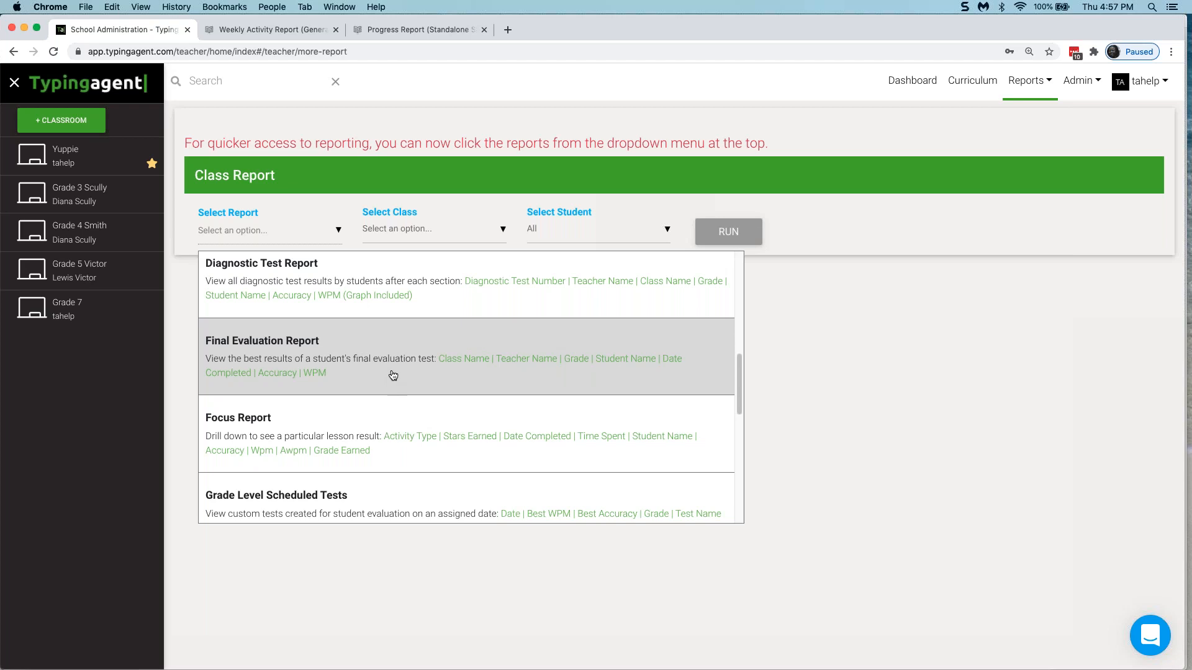
pyautogui.scroll(-1, 381, 371)
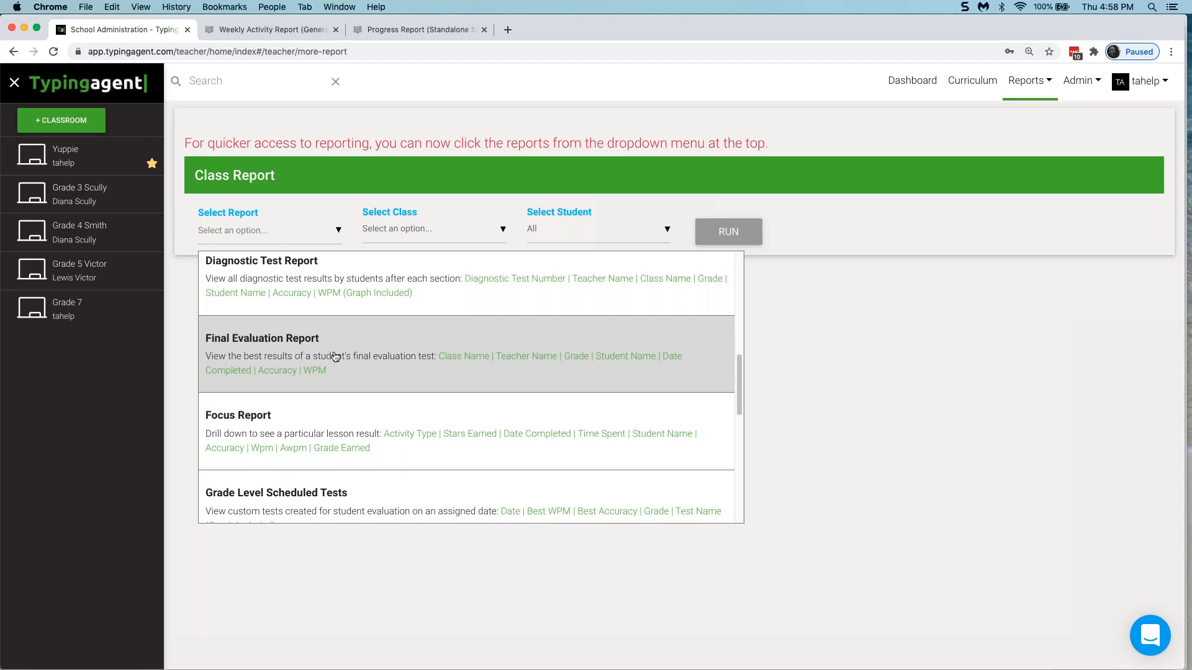
pyautogui.scroll(-2, 348, 360)
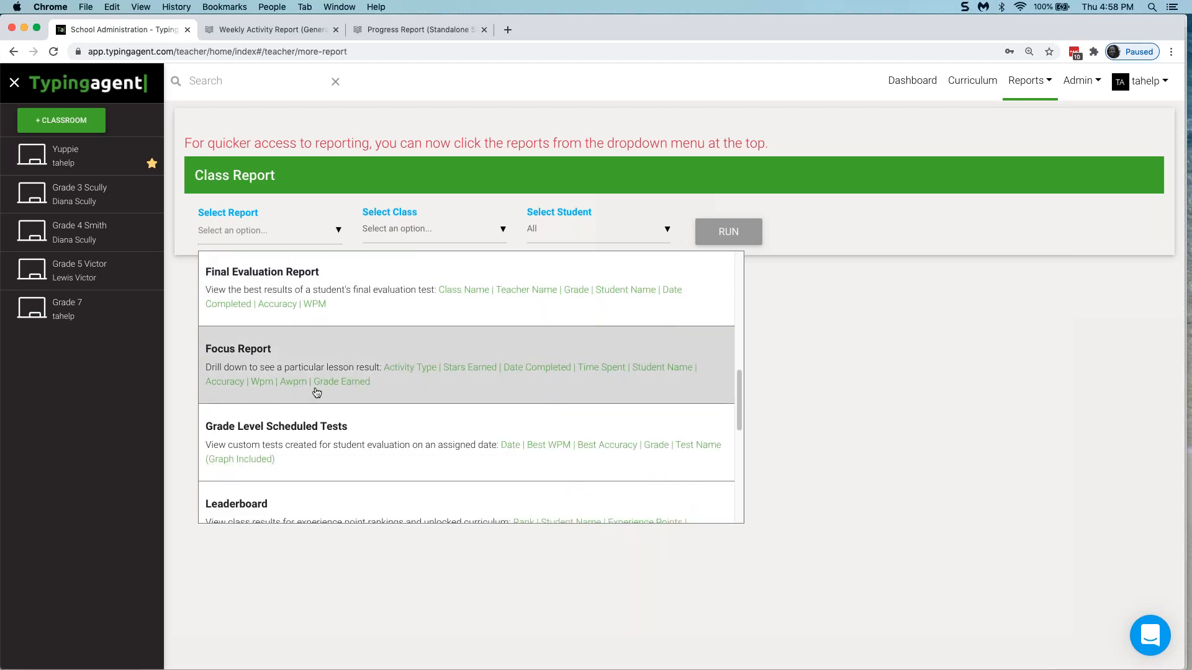
pyautogui.scroll(-1, 397, 386)
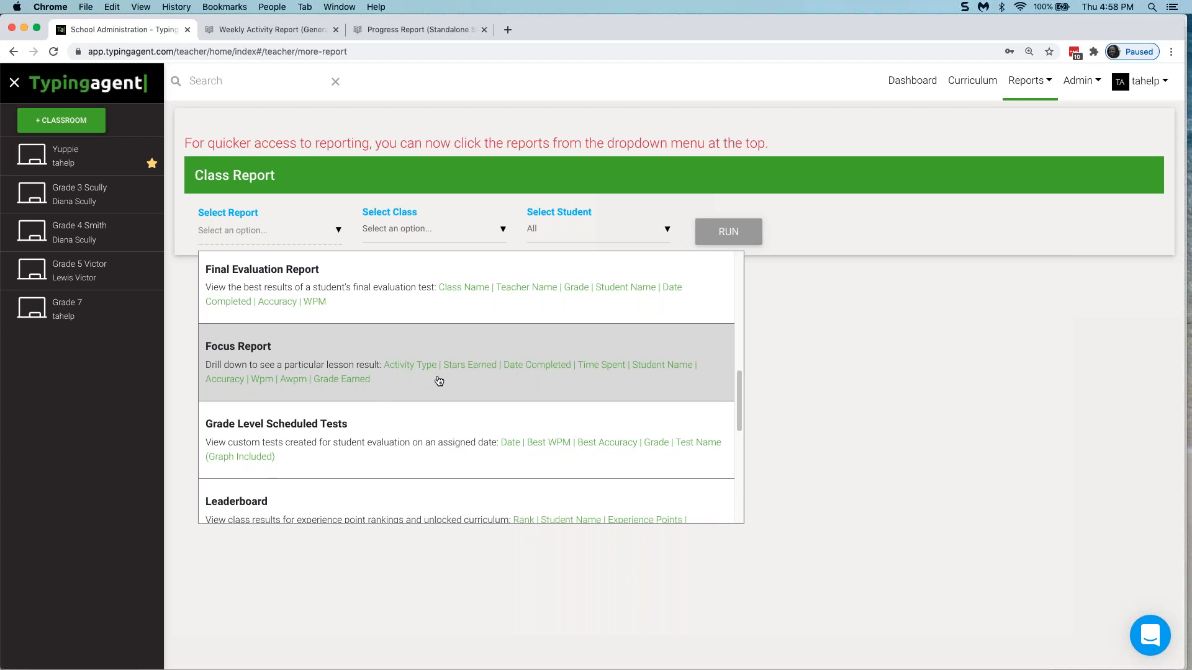
pyautogui.scroll(-3, 471, 385)
pyautogui.scroll(-5, 458, 399)
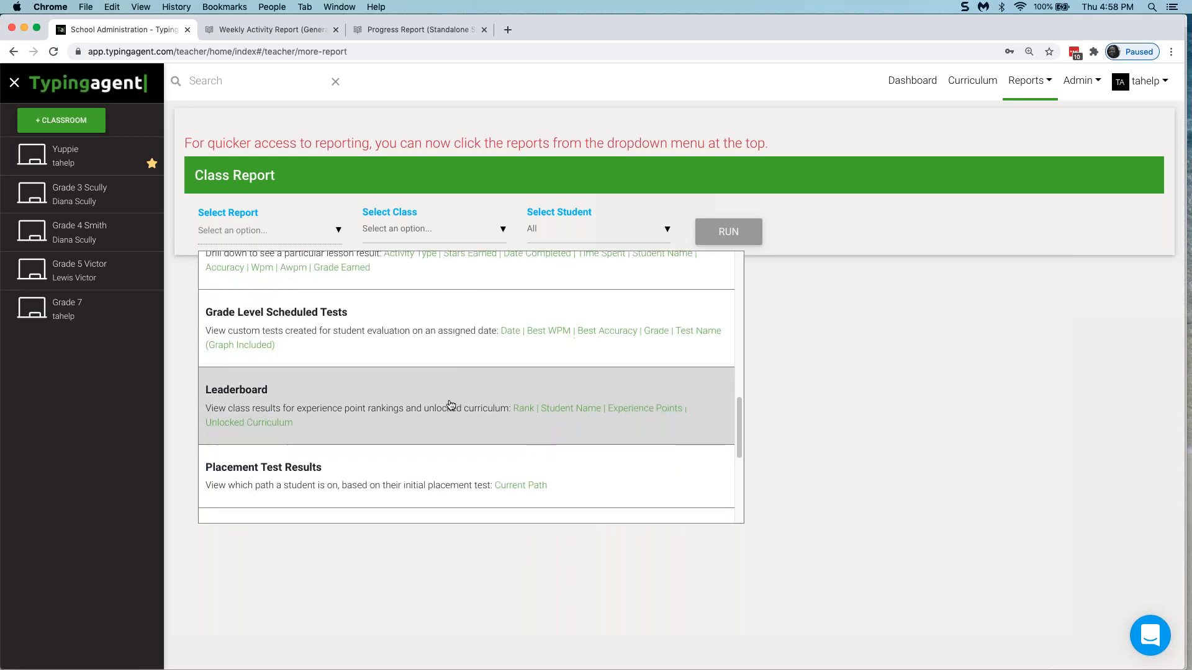
pyautogui.scroll(-2, 437, 415)
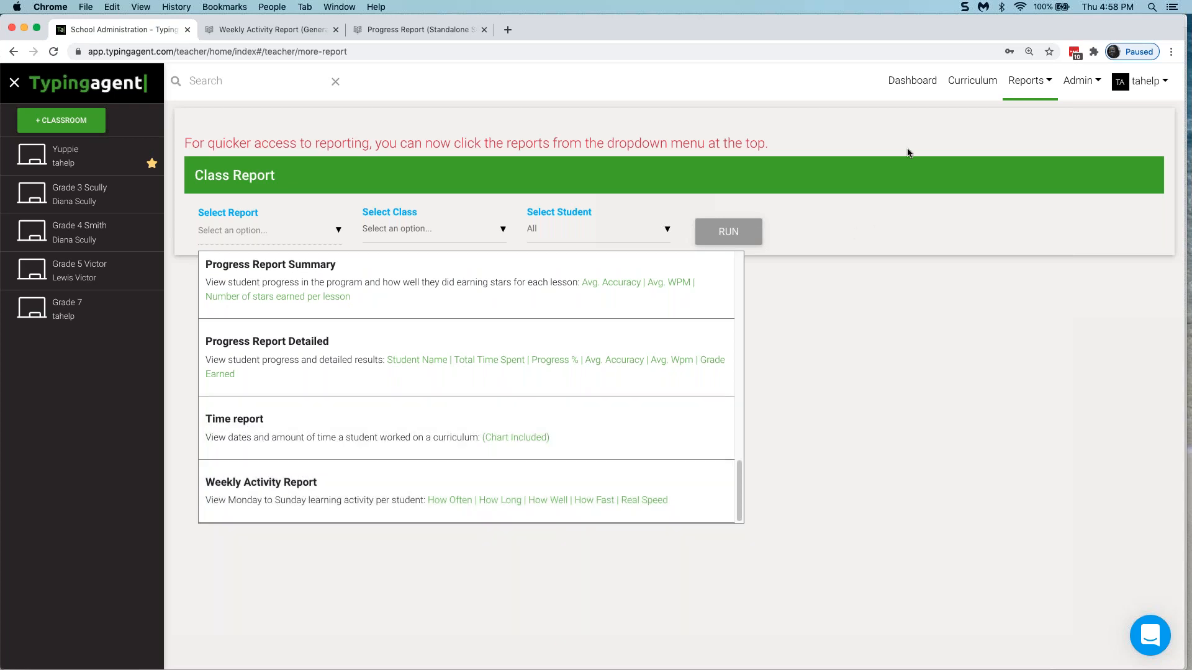
# Step: Open the School Reports page and review its report types and class choices without selecting any
pyautogui.moveTo(1035, 87)
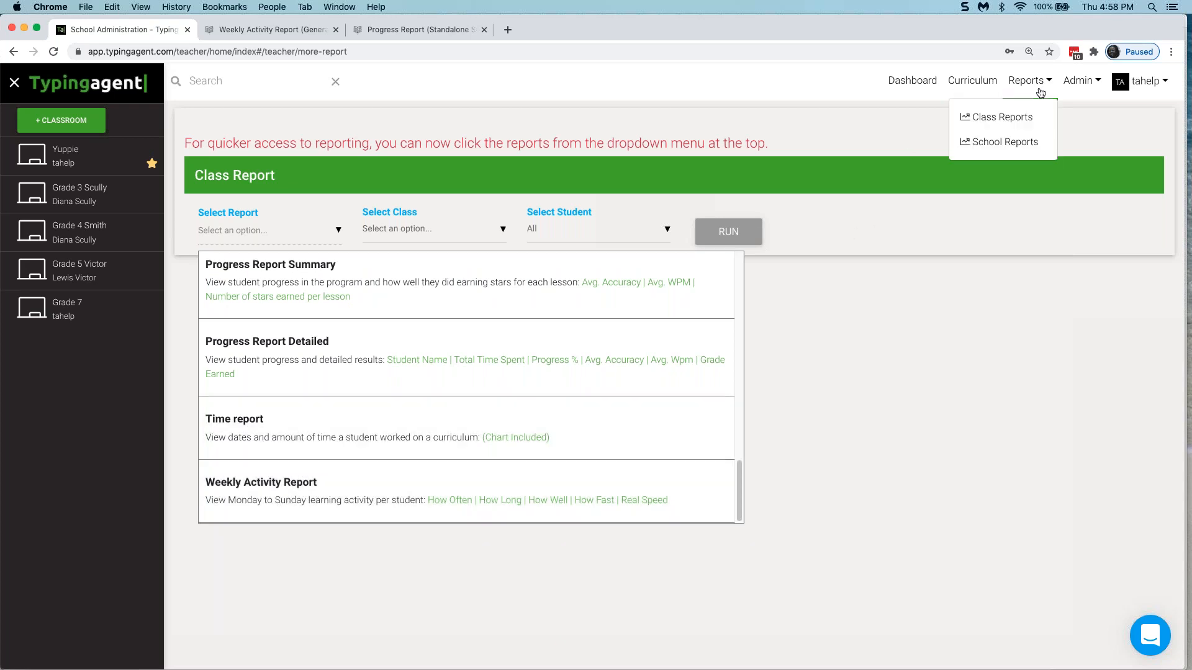
pyautogui.click(996, 143)
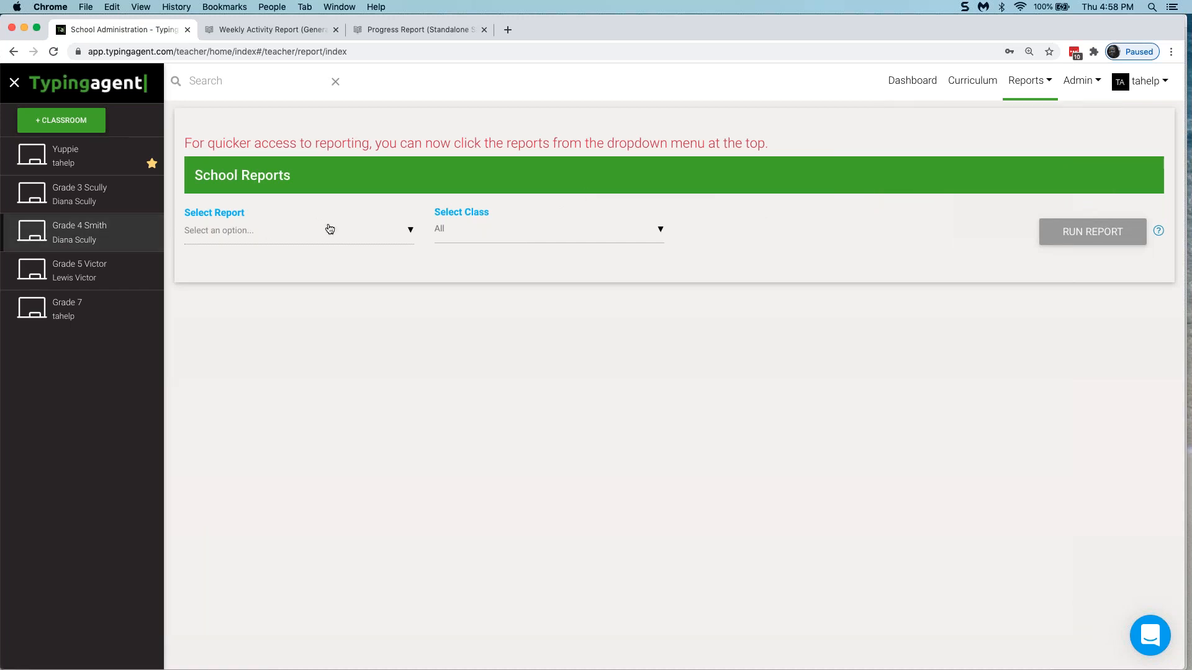
pyautogui.click(343, 238)
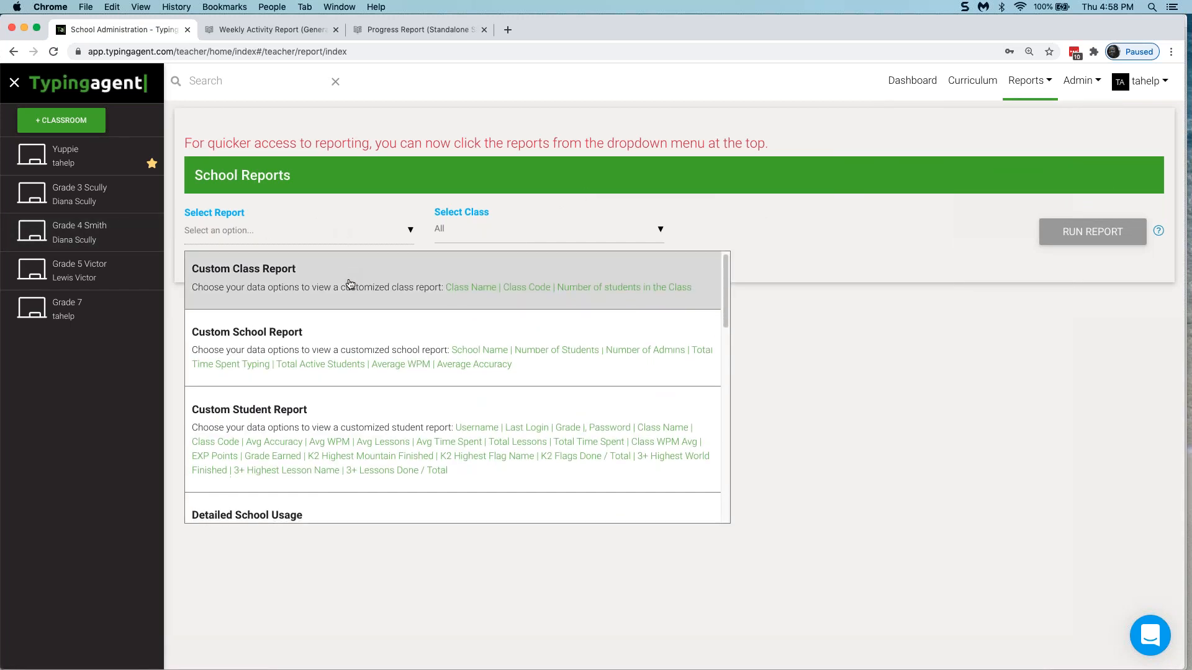
pyautogui.scroll(-3, 350, 285)
pyautogui.scroll(-10, 357, 363)
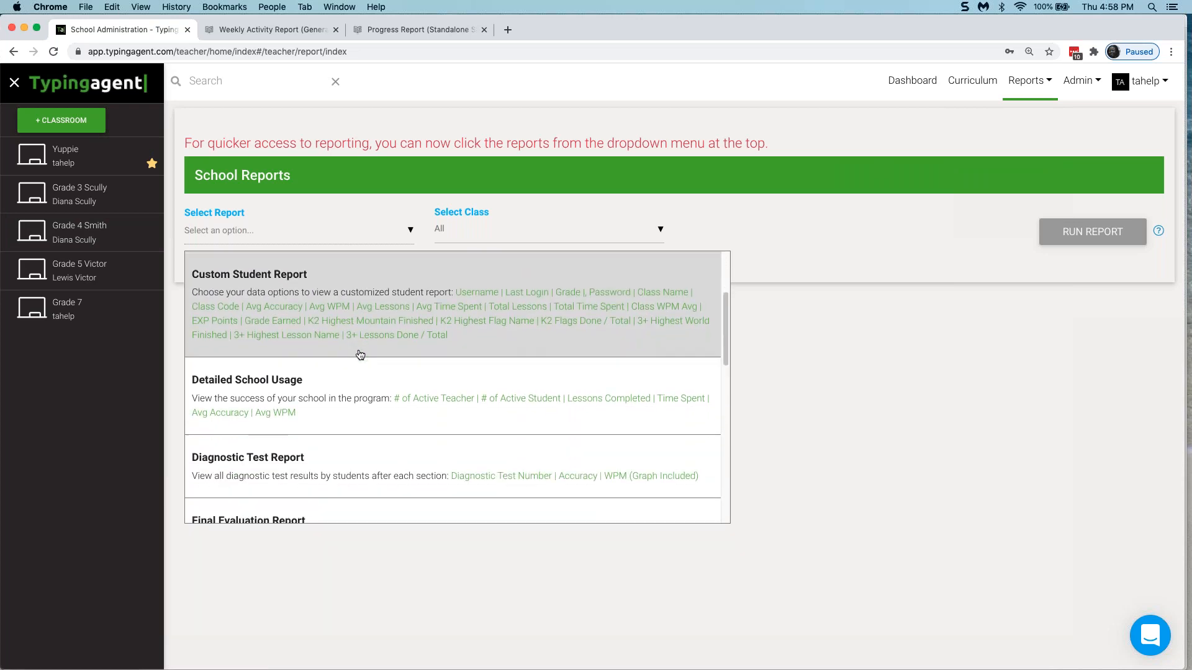
pyautogui.scroll(-10, 344, 381)
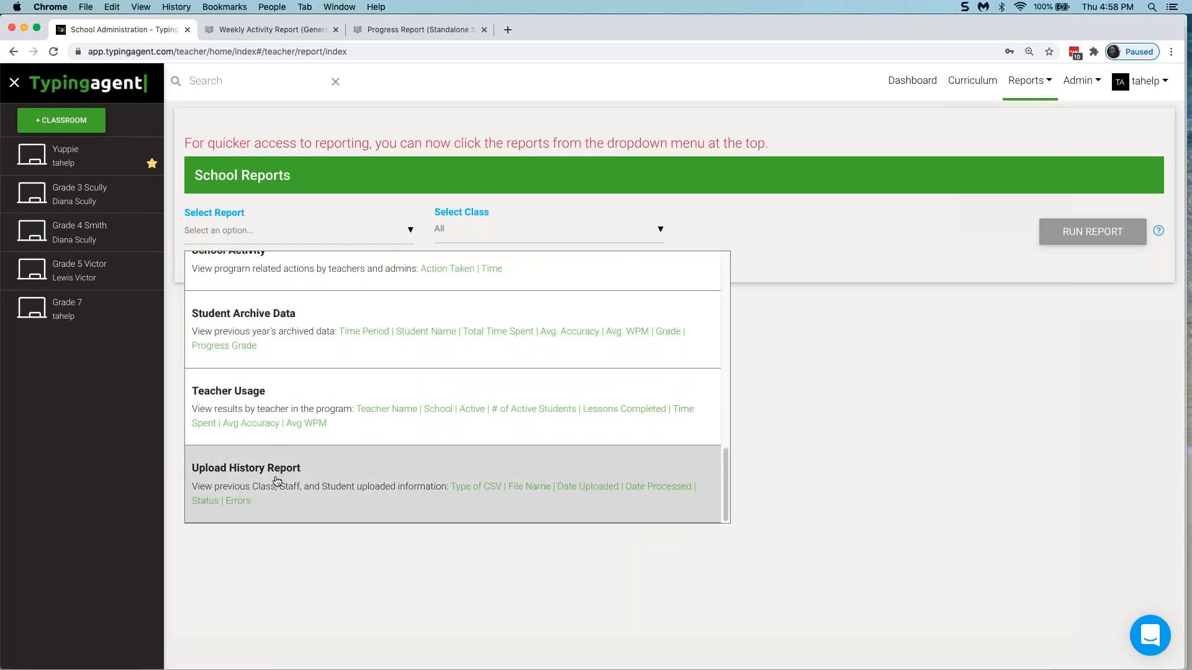
pyautogui.scroll(8, 262, 459)
pyautogui.scroll(3, 262, 452)
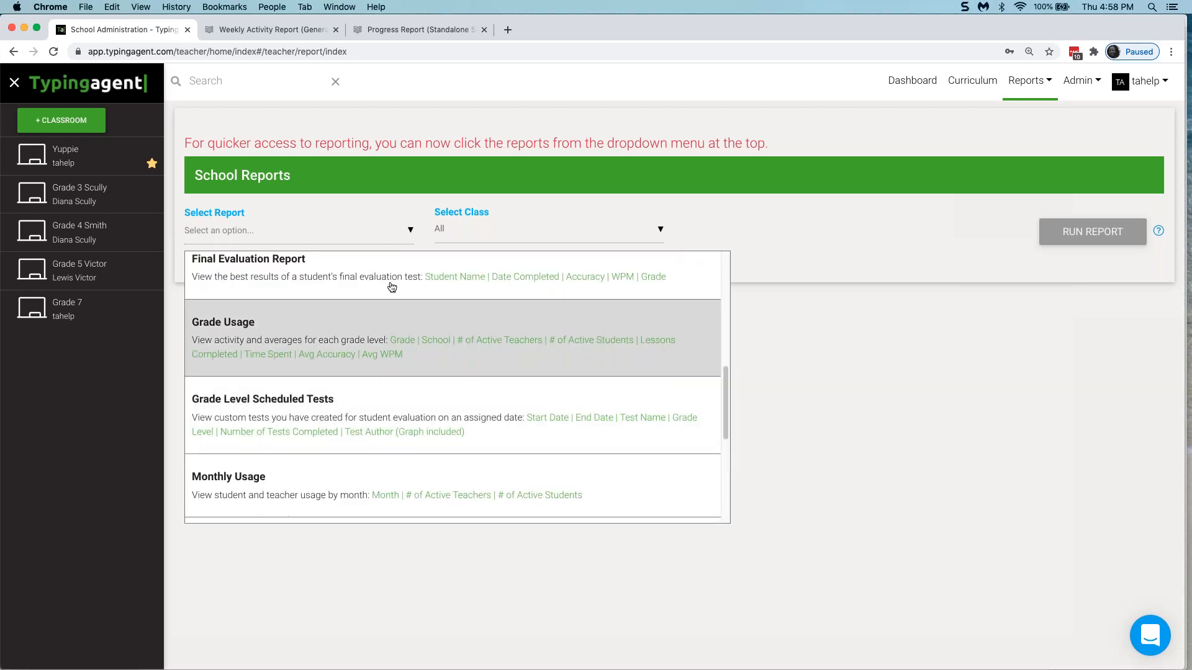
pyautogui.click(506, 235)
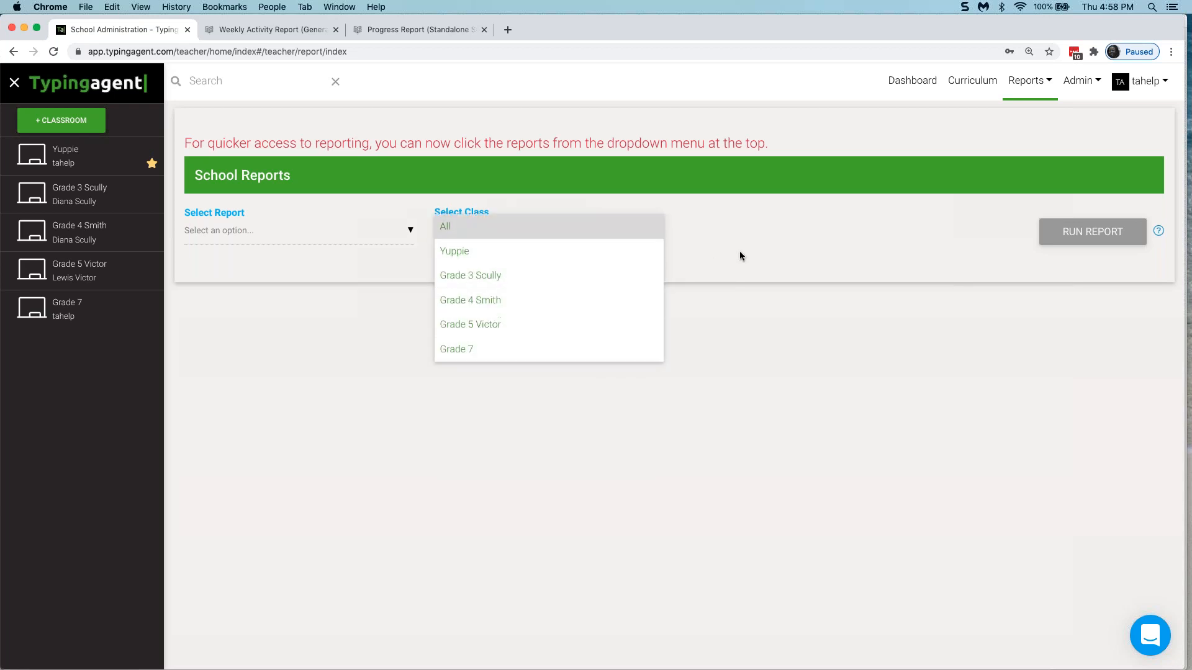
pyautogui.click(782, 326)
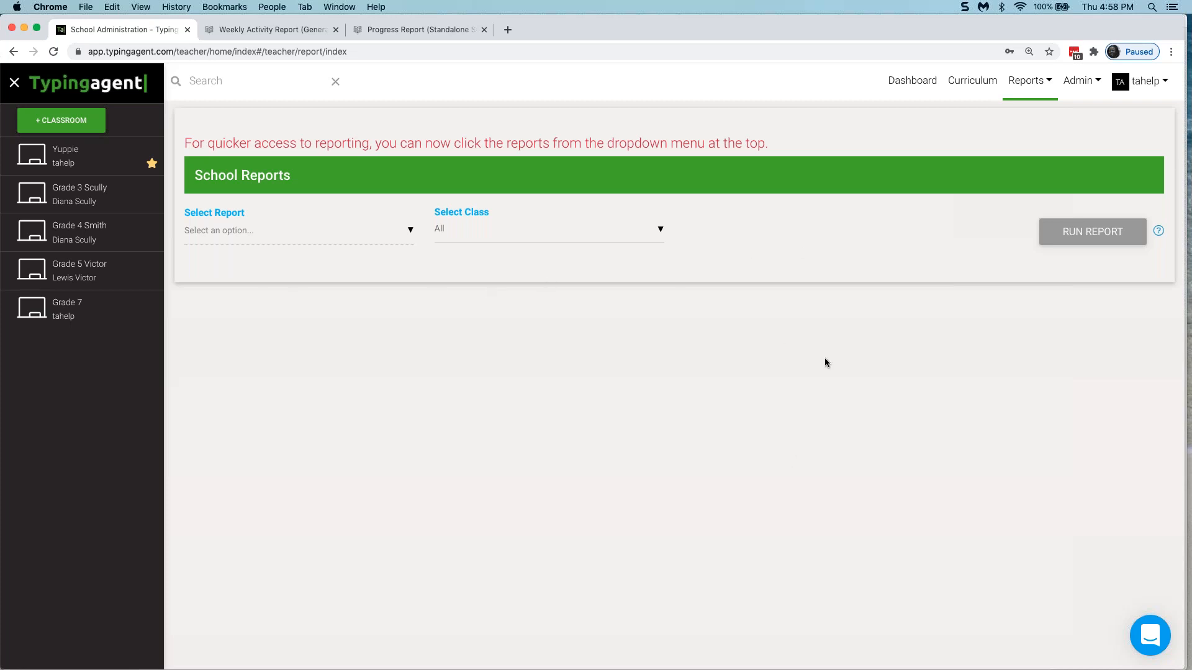
# Step: Open the curriculum overview and look through its Keyboarding Core Curriculum, Keyboarding Practice and Digital Literacy sections
pyautogui.click(969, 79)
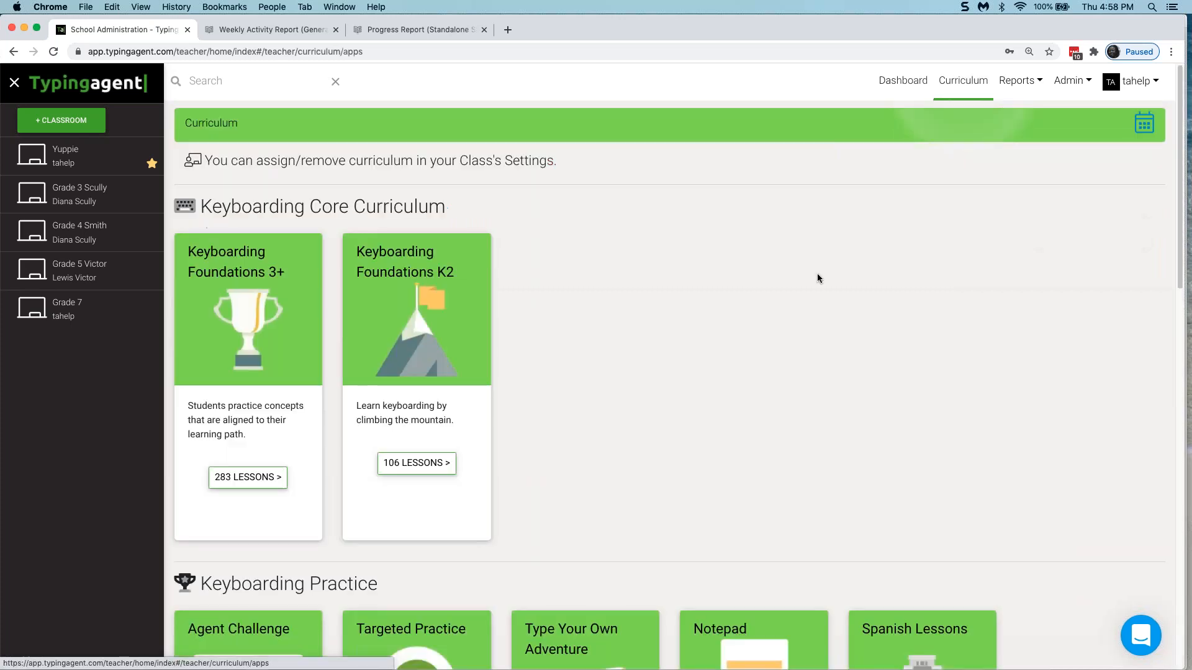
pyautogui.scroll(-3, 635, 298)
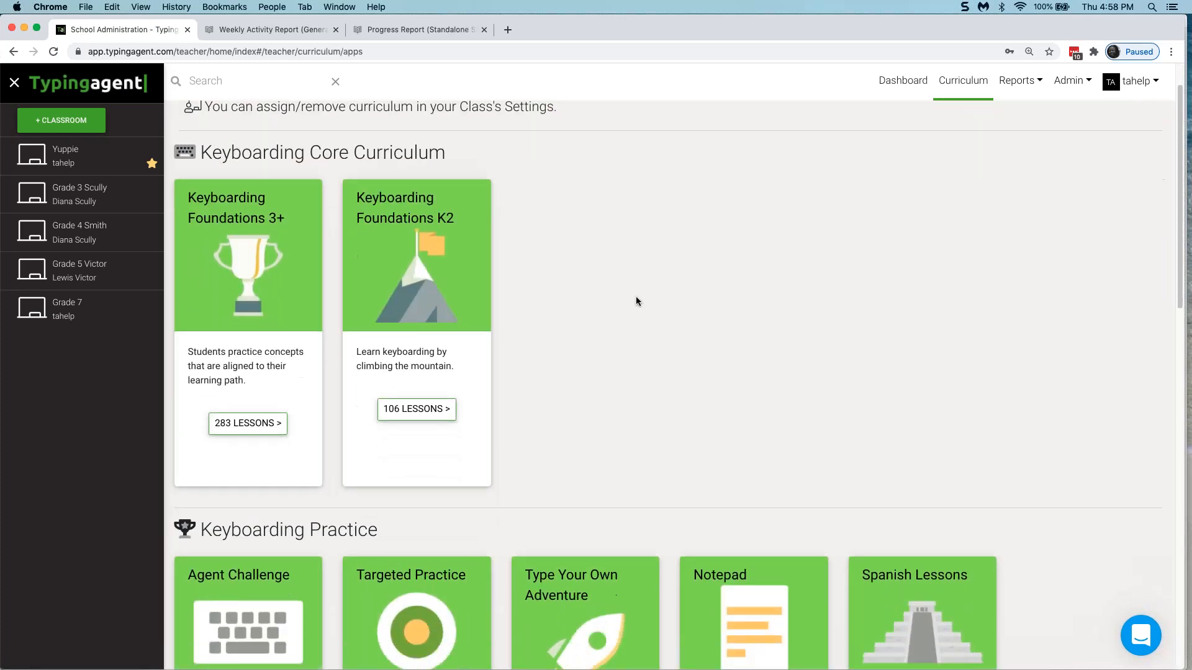
pyautogui.scroll(-10, 635, 301)
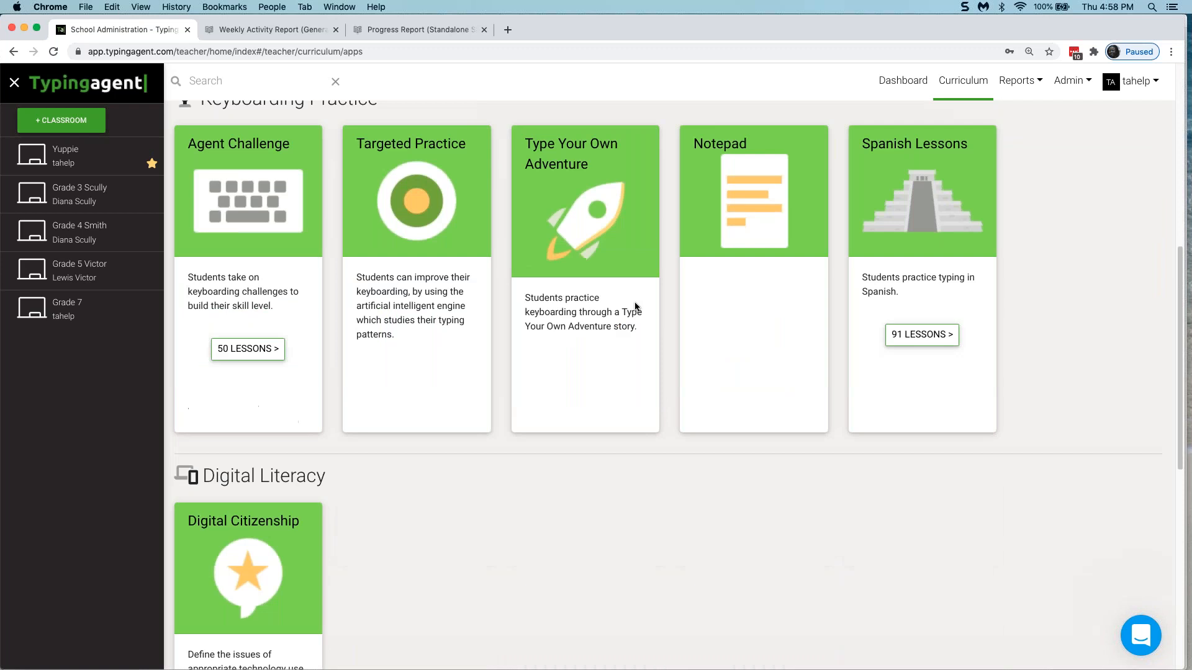
pyautogui.scroll(8, 633, 311)
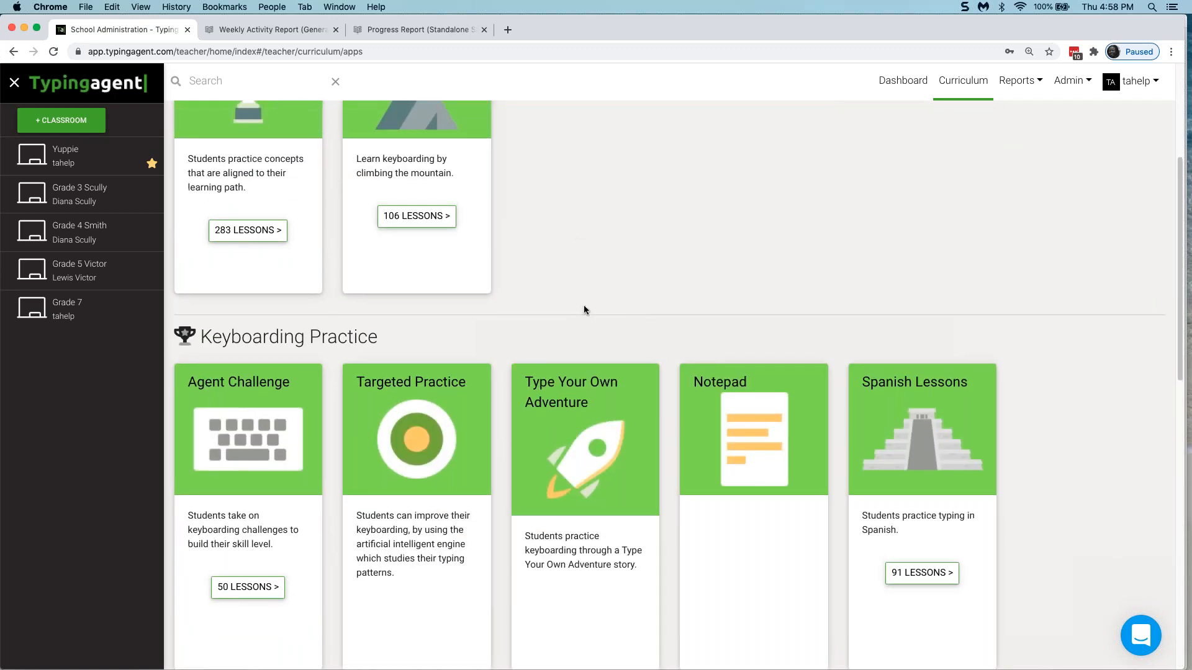
# Step: Review the curriculum cards again from Keyboarding Foundations 3+ and K2 through Keyboarding Practice, Digital Citizenship and Code
pyautogui.scroll(9, 582, 309)
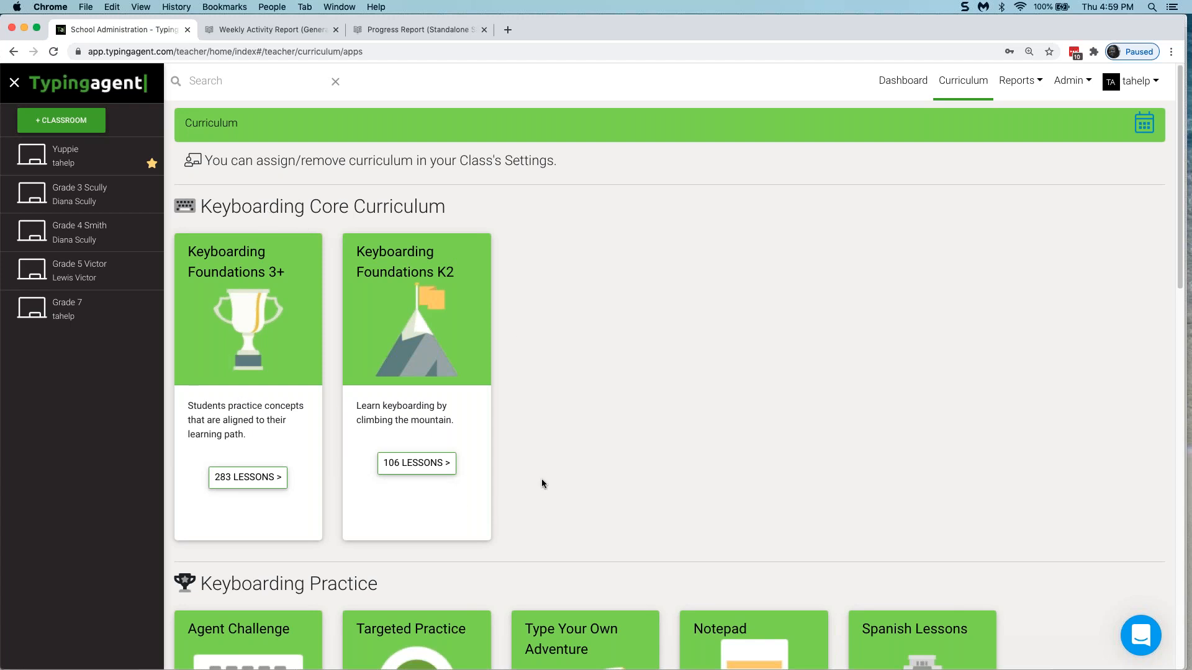
pyautogui.scroll(-3, 631, 417)
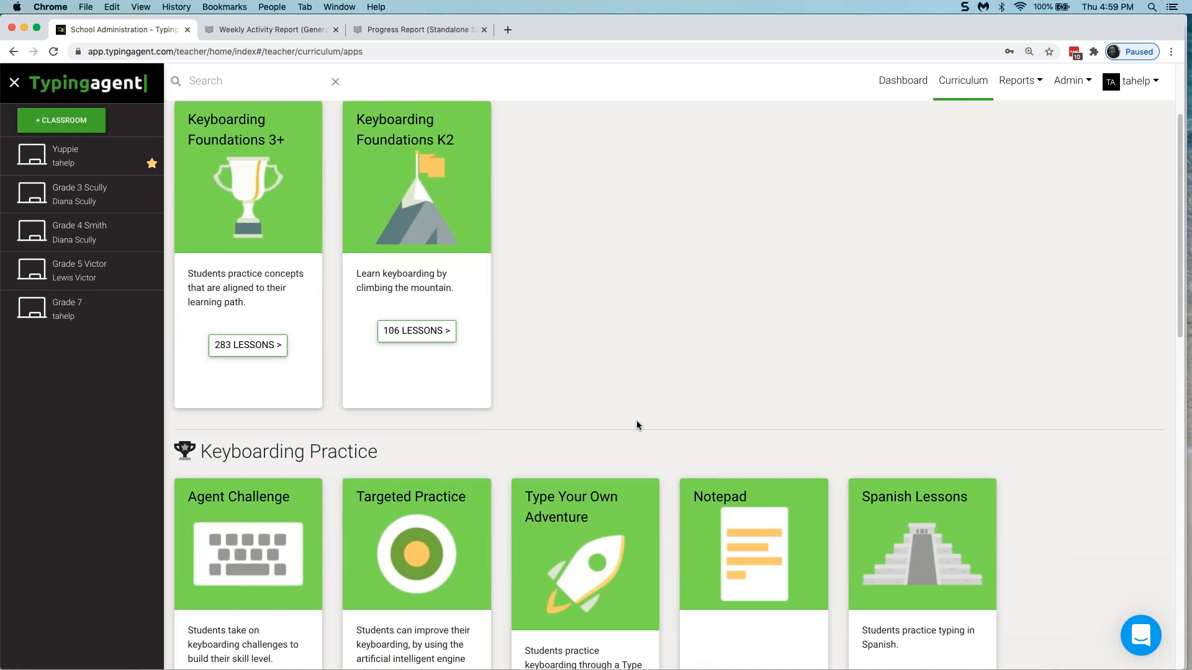
pyautogui.scroll(3, 508, 250)
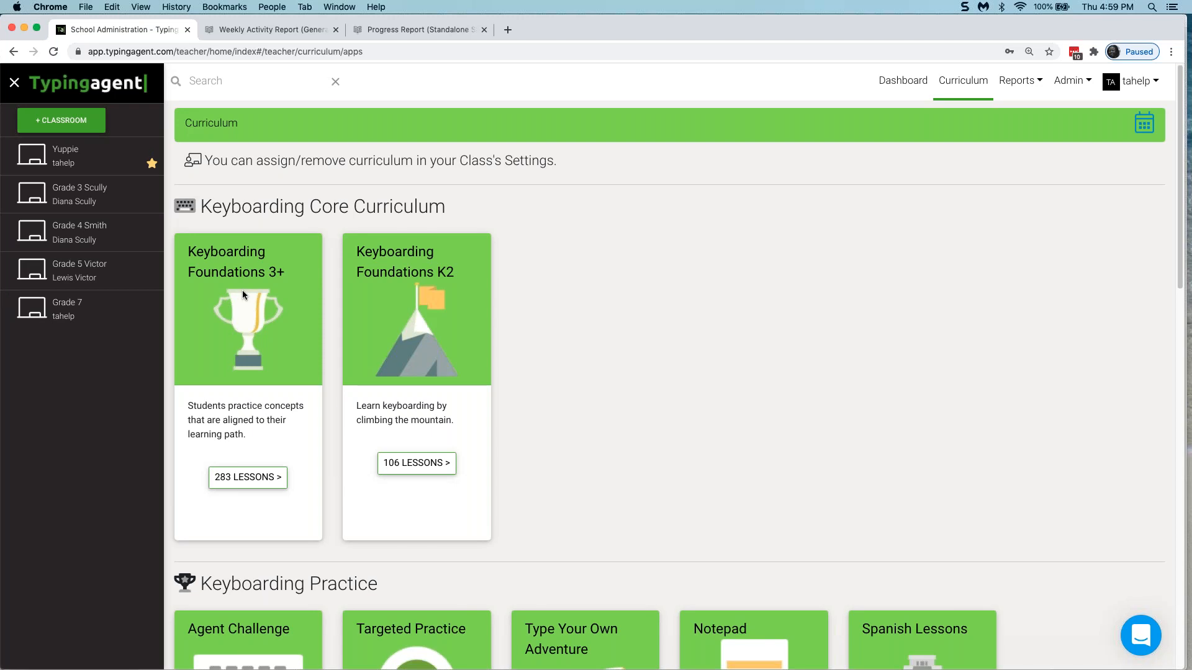
pyautogui.scroll(-5, 263, 322)
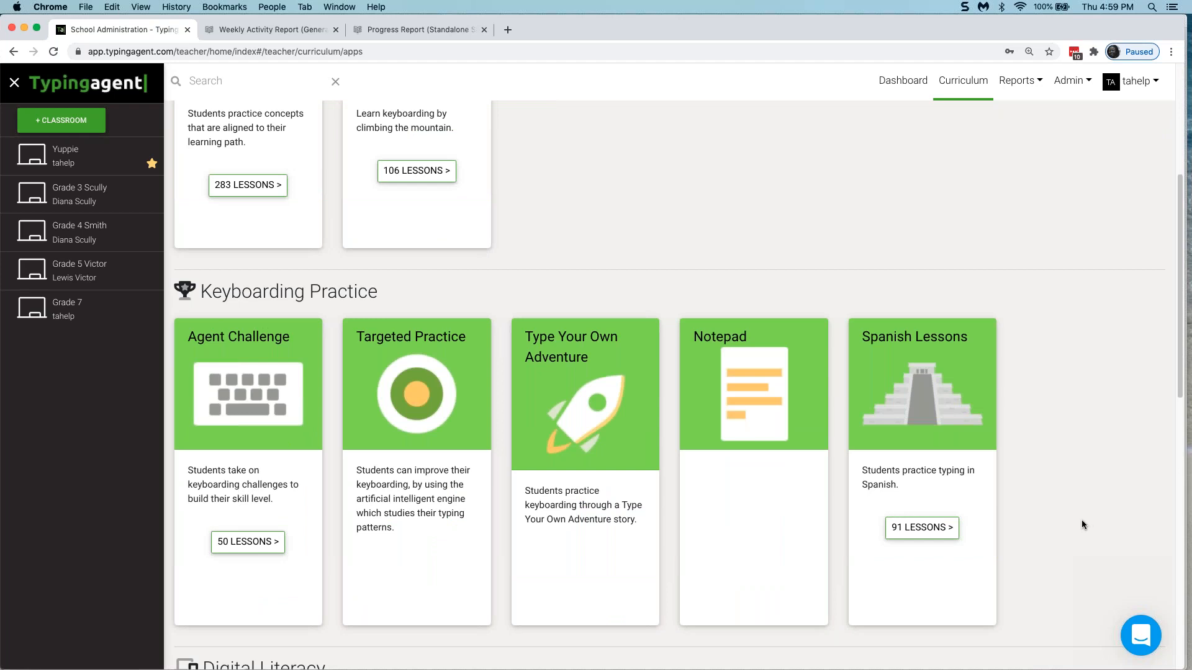
pyautogui.scroll(-9, 1060, 455)
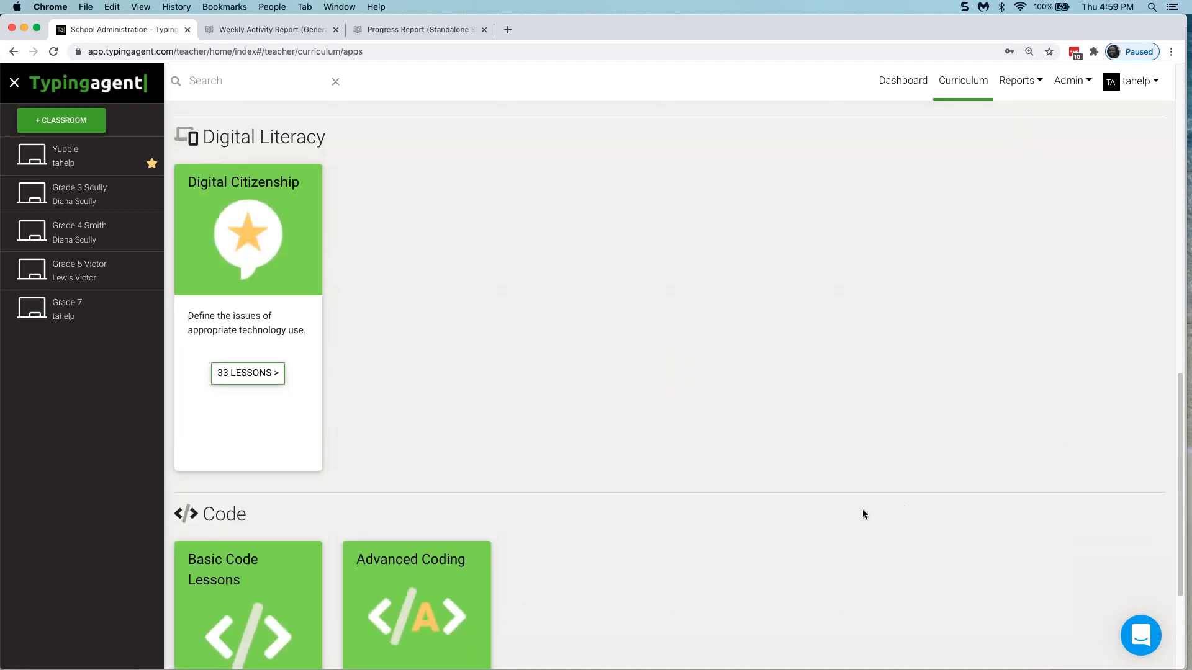
pyautogui.scroll(-3, 862, 509)
pyautogui.scroll(15, 635, 497)
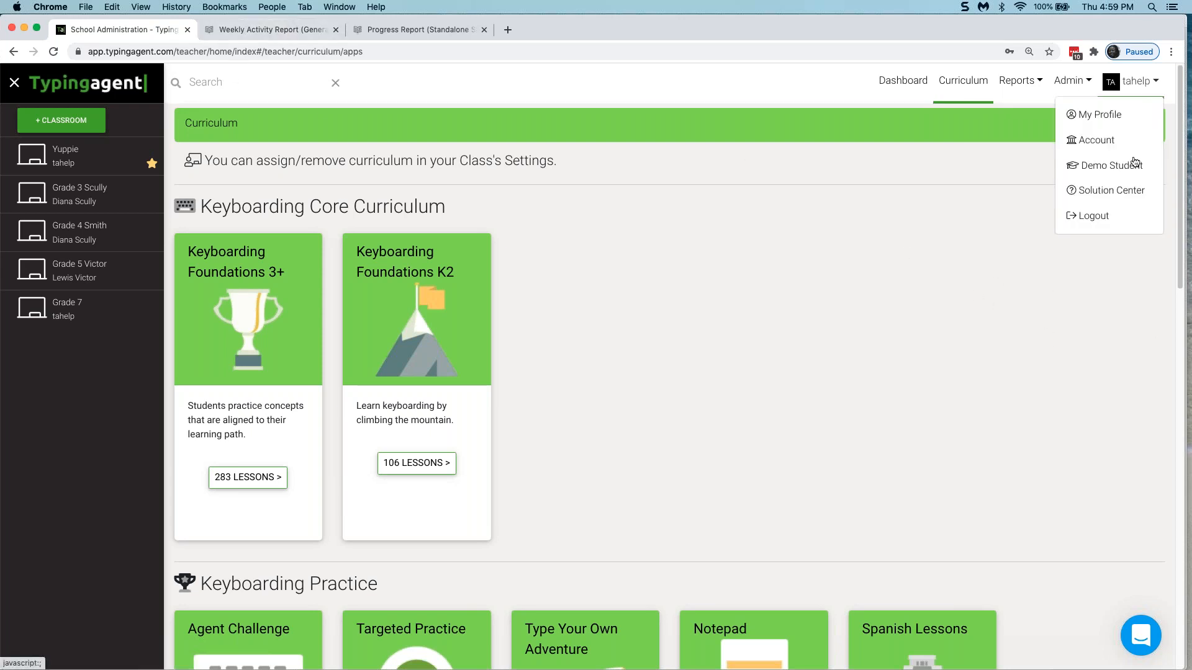
# Step: Open the school administration page, view its Solution Center help collection, and return to the administration page
pyautogui.moveTo(1074, 86)
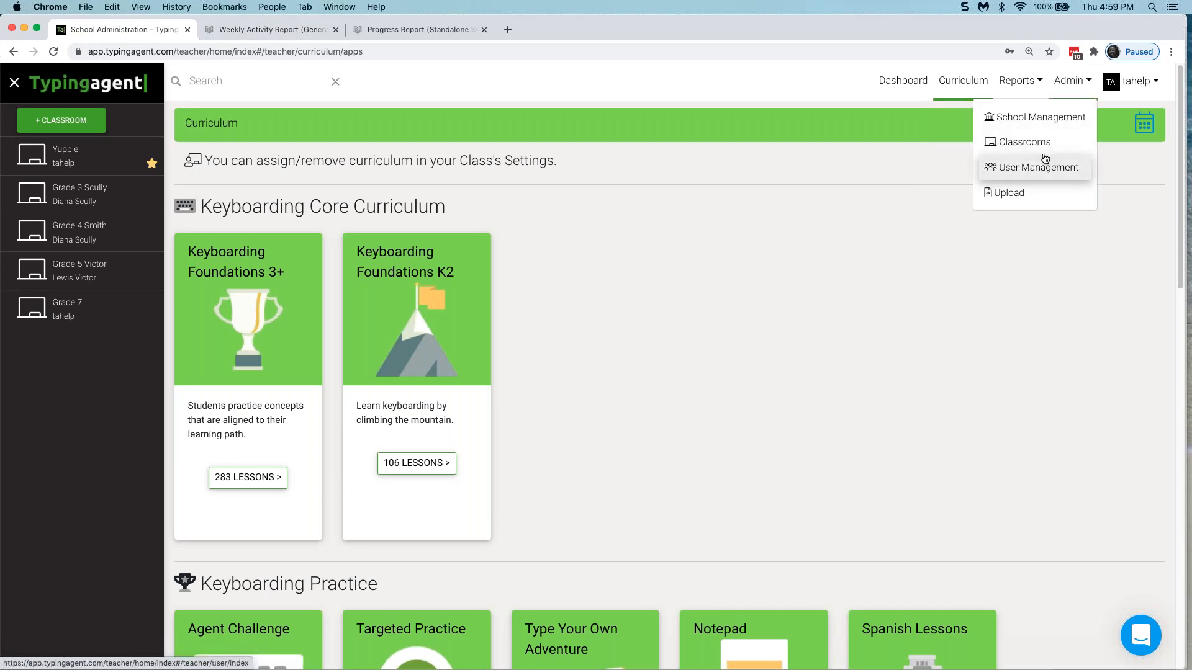
pyautogui.click(1075, 87)
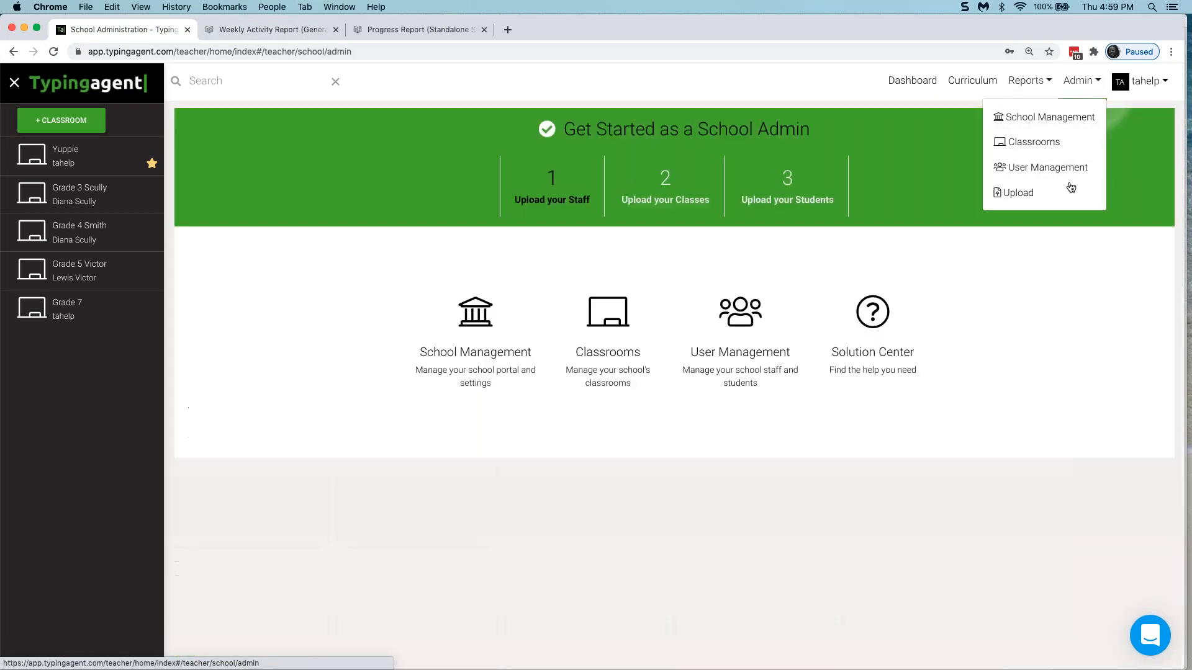
pyautogui.click(874, 316)
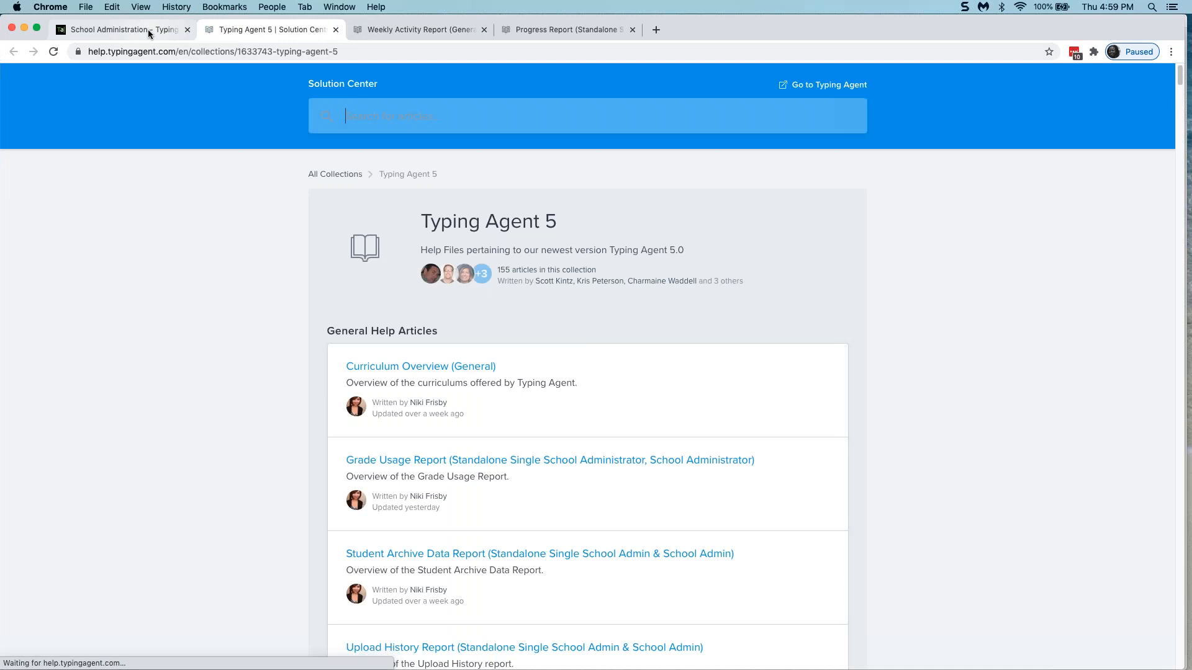
pyautogui.click(147, 29)
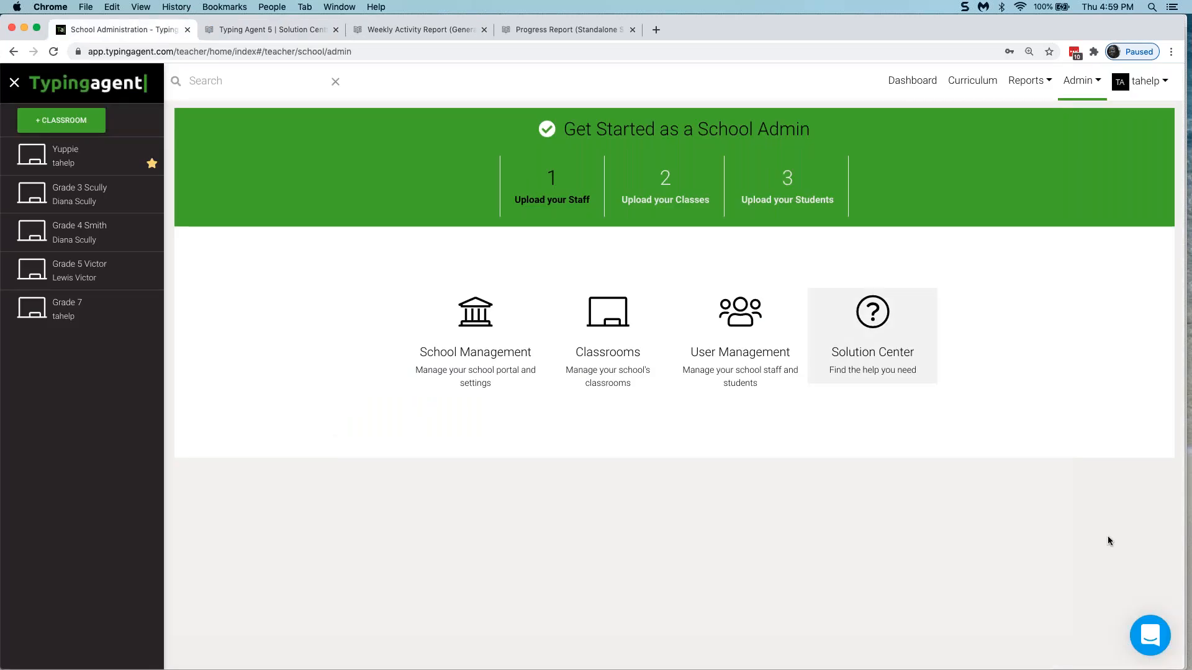
# Step: In the support messenger, search the help articles for "report", view the new message form, and close the messenger without sending anything
pyautogui.click(1154, 648)
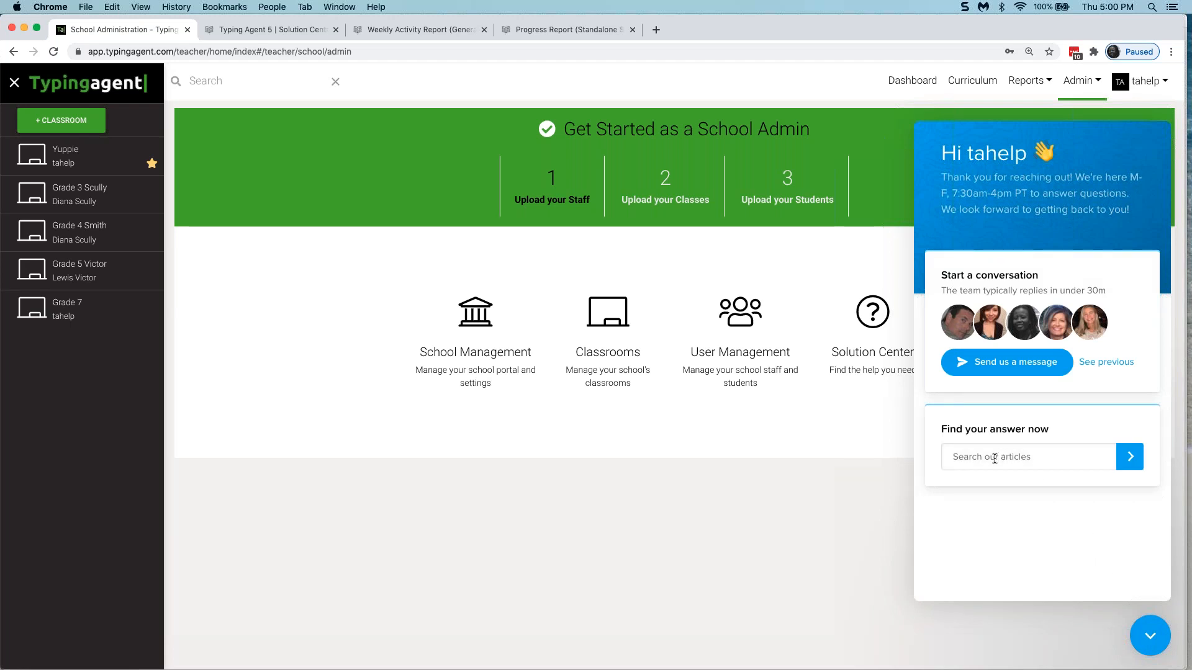
pyautogui.write('report')
pyautogui.click(965, 365)
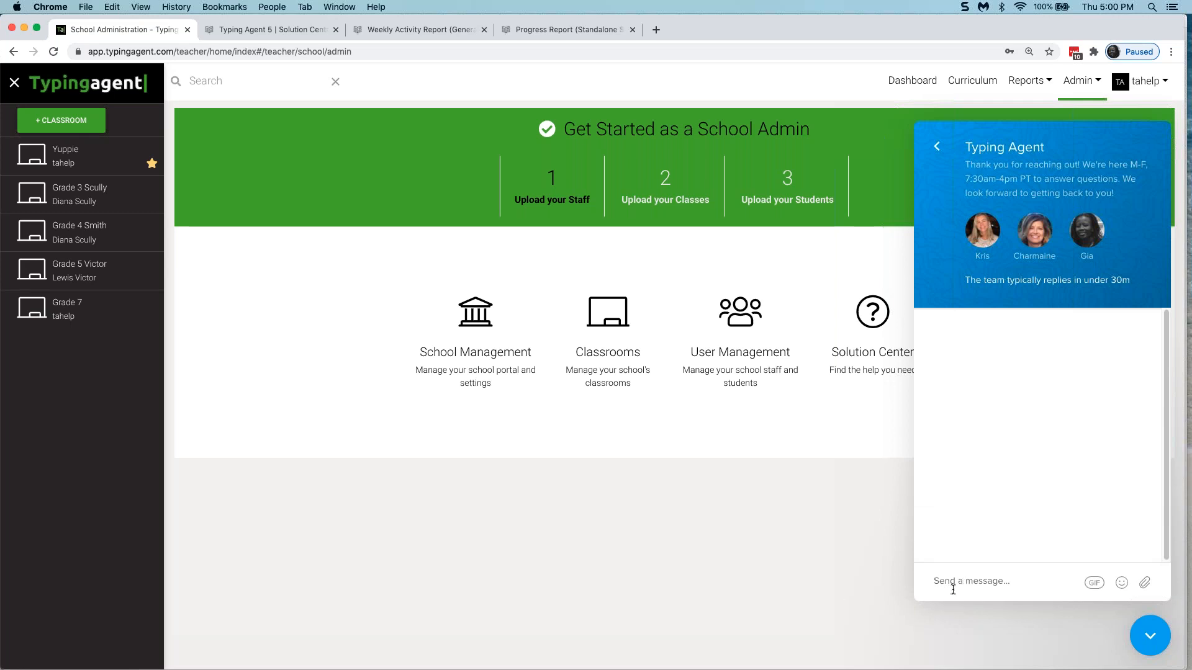
pyautogui.click(1150, 635)
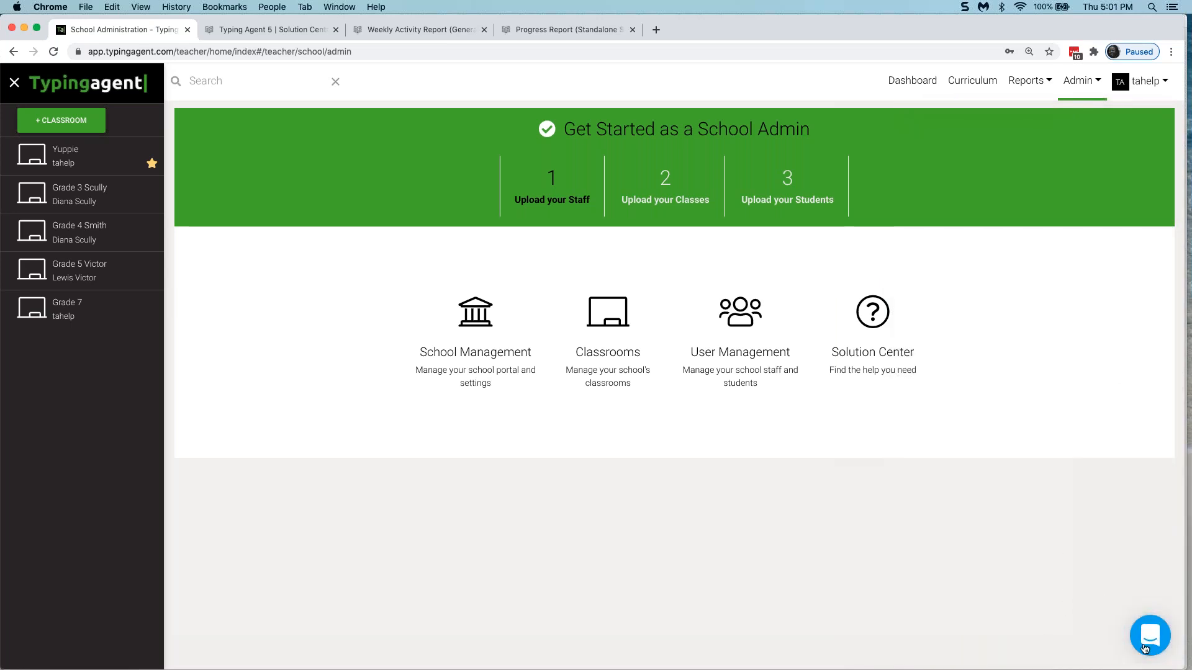